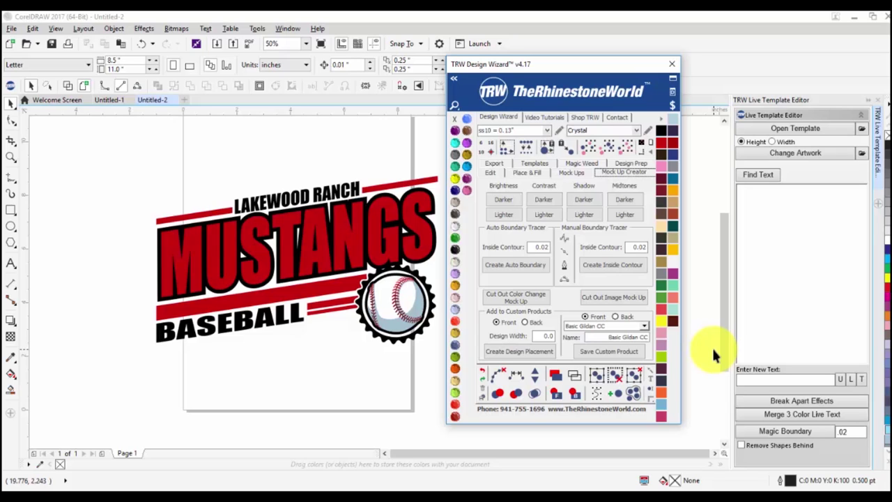
Restart the TRW Design Wizard and display its Mock Ups page with Template Type and Create Mockup.
click(672, 64)
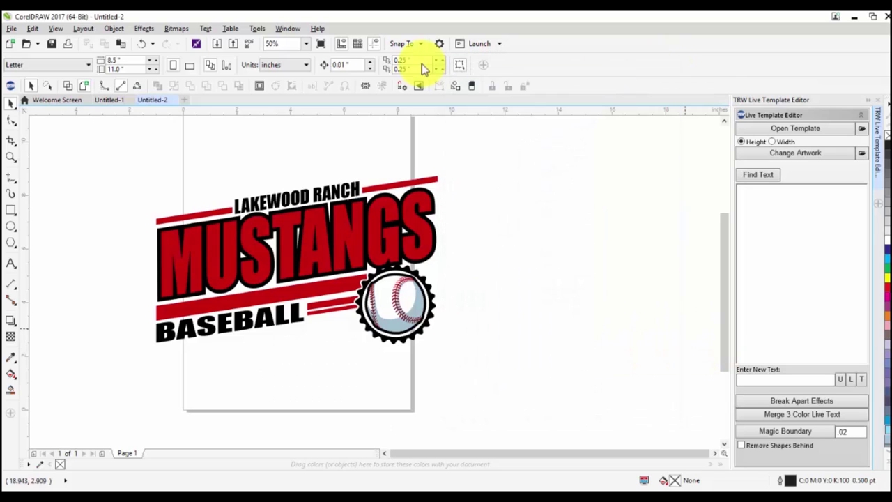
click(11, 85)
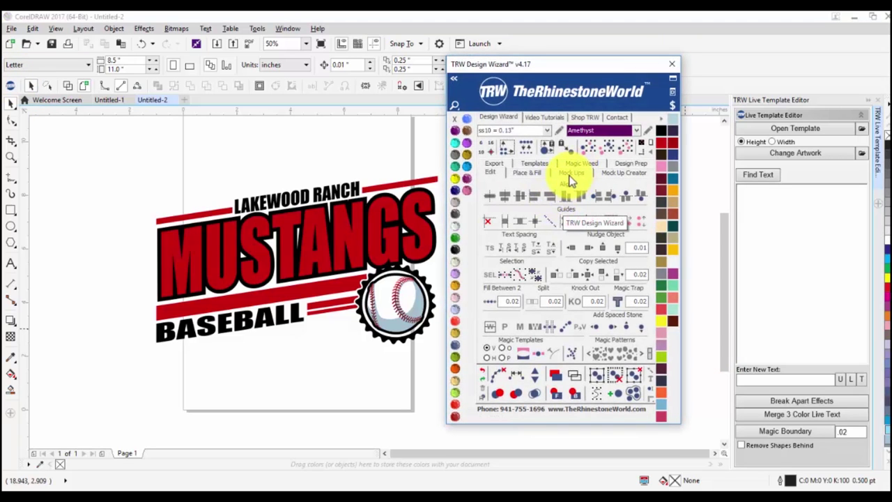
click(571, 175)
click(622, 173)
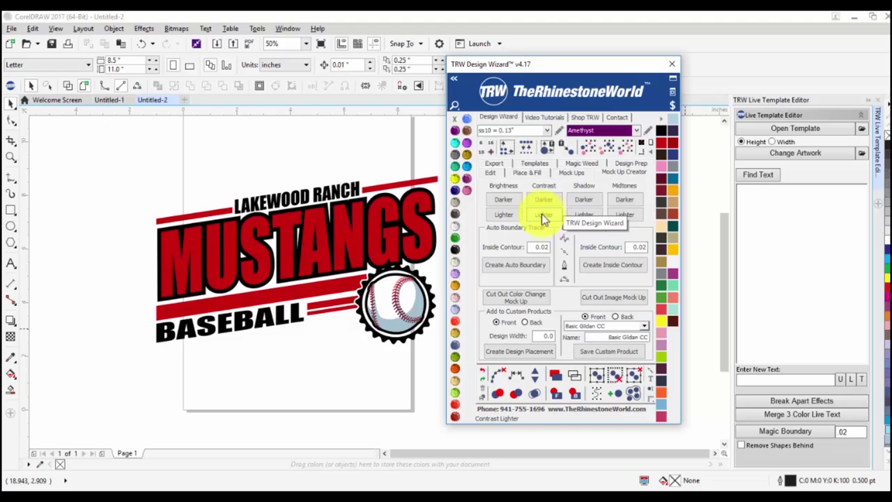
click(562, 173)
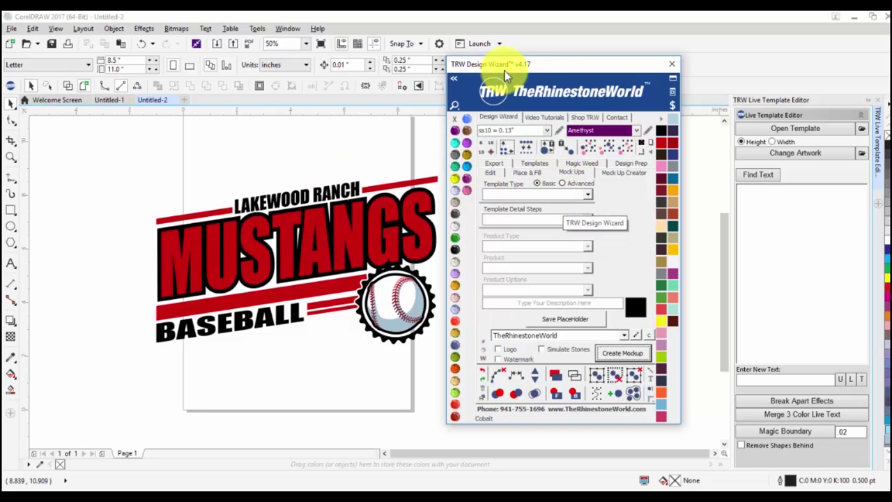
Move the wizard aside and fit the page to the Mustangs logo at Custom 11.0 x 6.771 in.
drag(537, 66, 597, 54)
scroll(356, 205, down, 2)
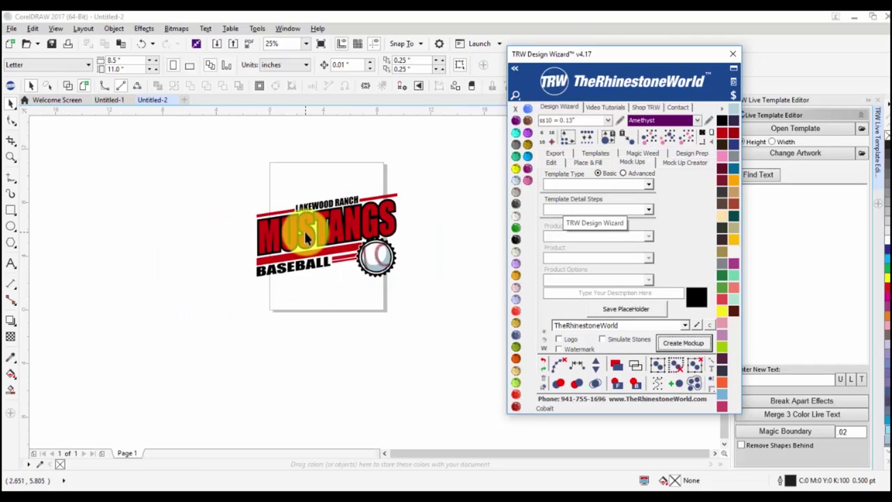
scroll(305, 237, up, 2)
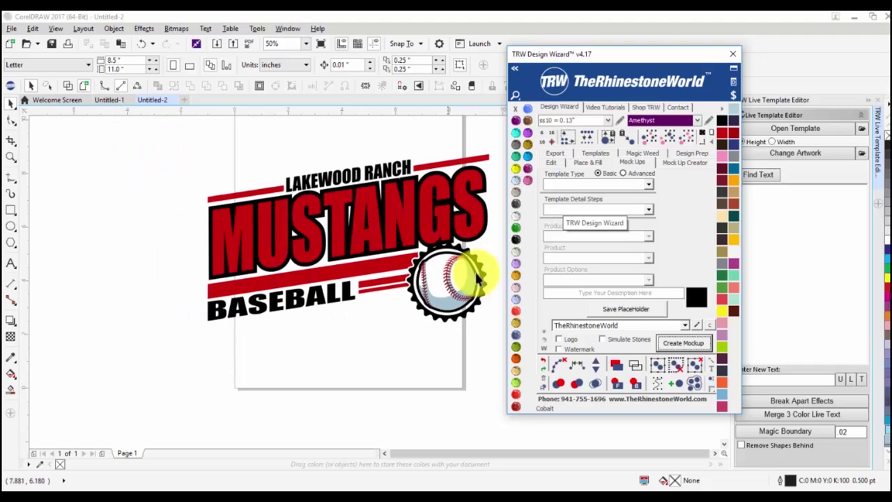
click(356, 237)
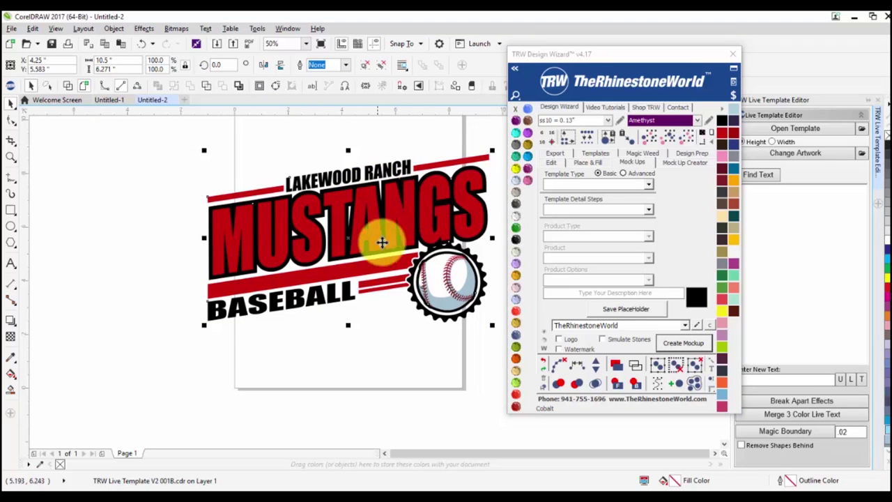
click(714, 134)
scroll(214, 145, up, 1)
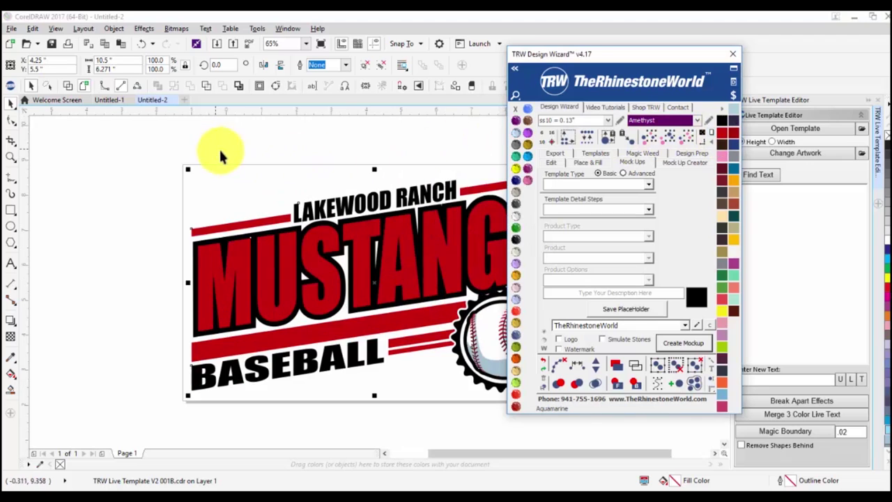
click(214, 146)
scroll(223, 151, down, 2)
scroll(334, 204, up, 2)
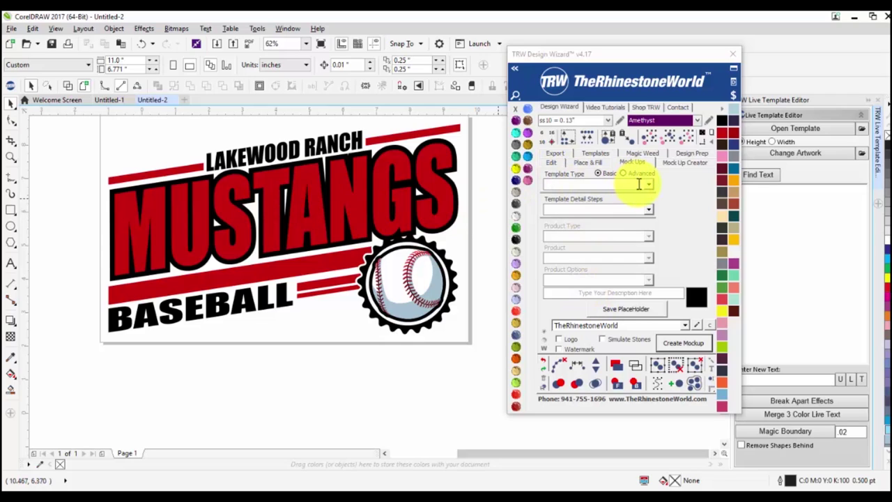
Choose the Order Form - 1 Shirt template with Shirt as the detail step, in Advanced mode.
click(598, 174)
click(647, 186)
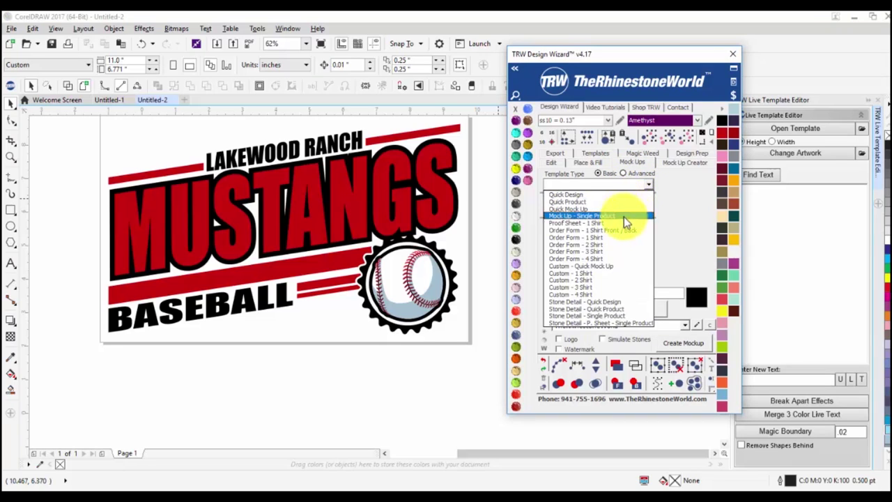
click(619, 240)
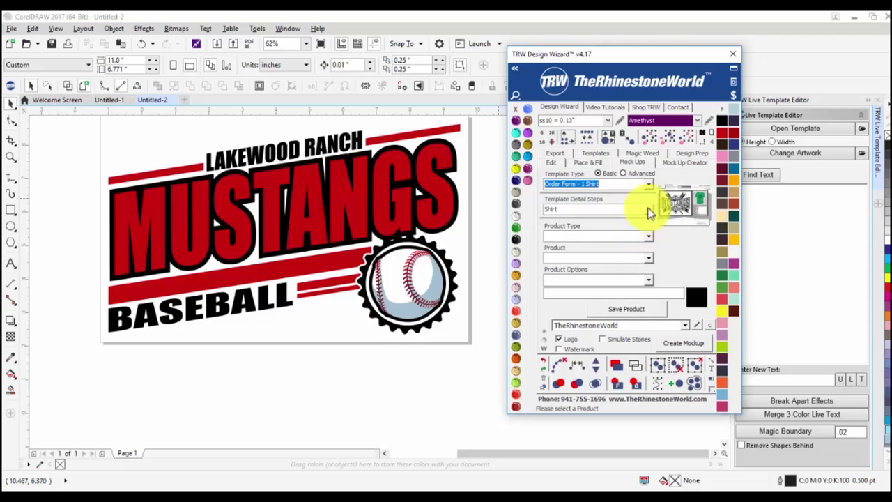
click(648, 210)
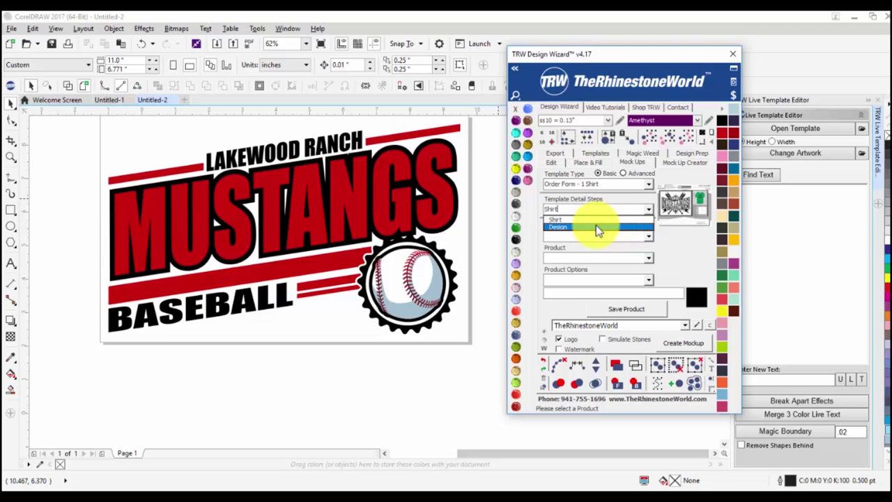
click(623, 174)
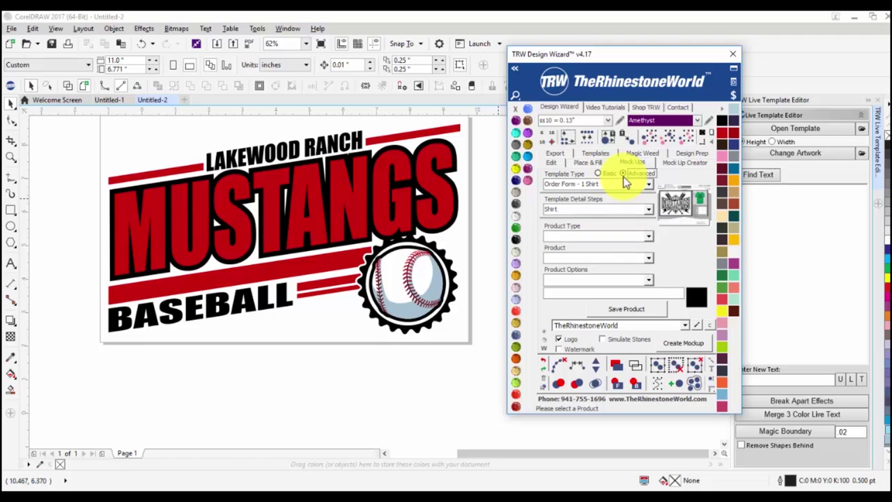
Review the Advanced detail steps, then switch to Basic mode keeping Shirt as the detail step.
click(644, 208)
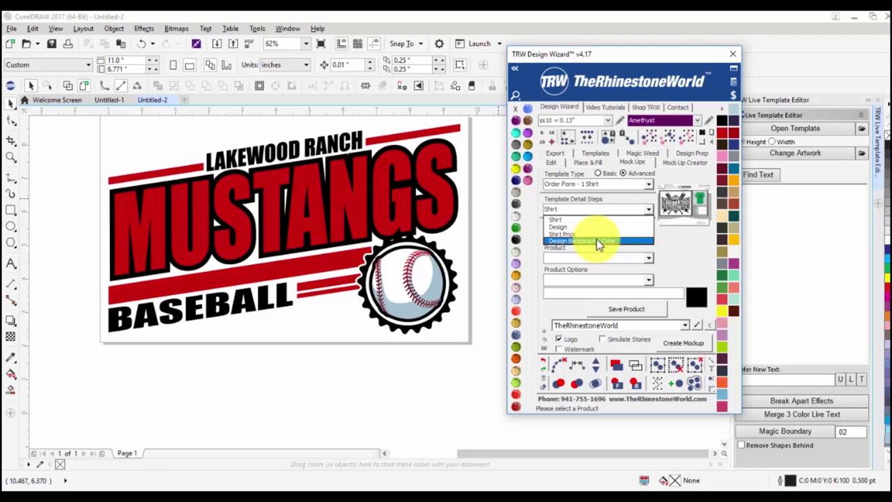
click(598, 173)
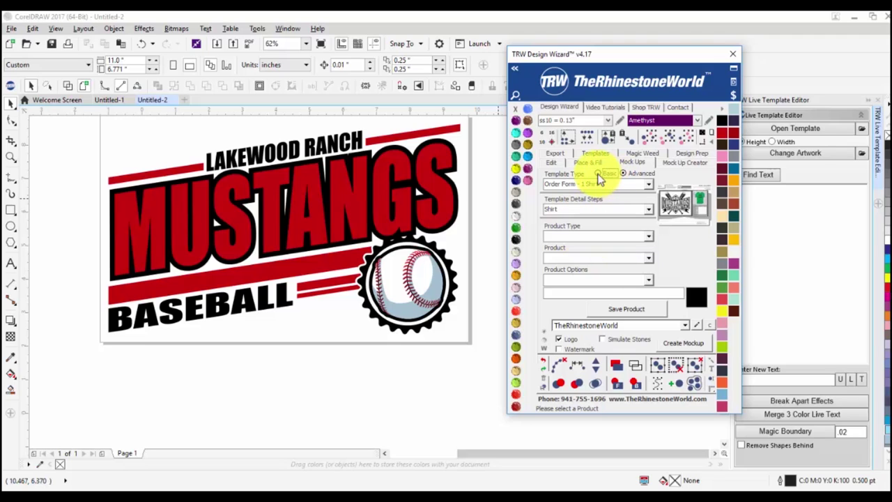
click(649, 210)
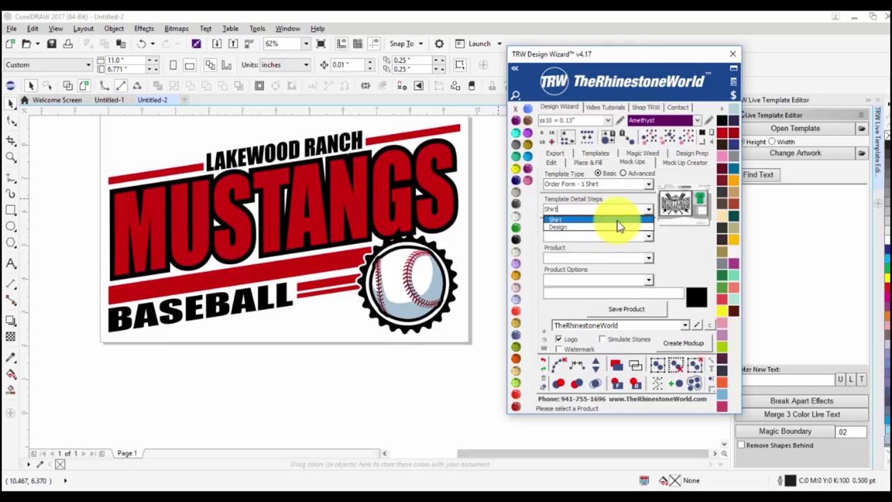
click(615, 178)
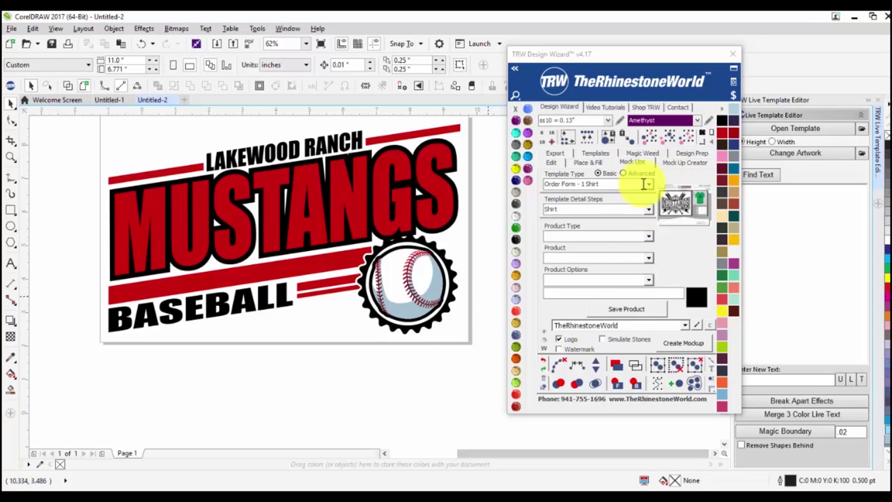
Set the template type to Quick Design and select the Mustangs design on the canvas.
click(648, 185)
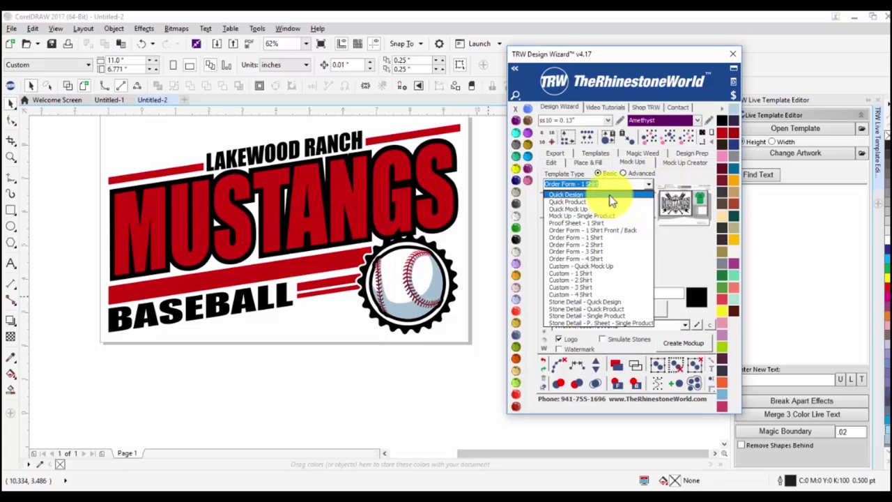
click(575, 196)
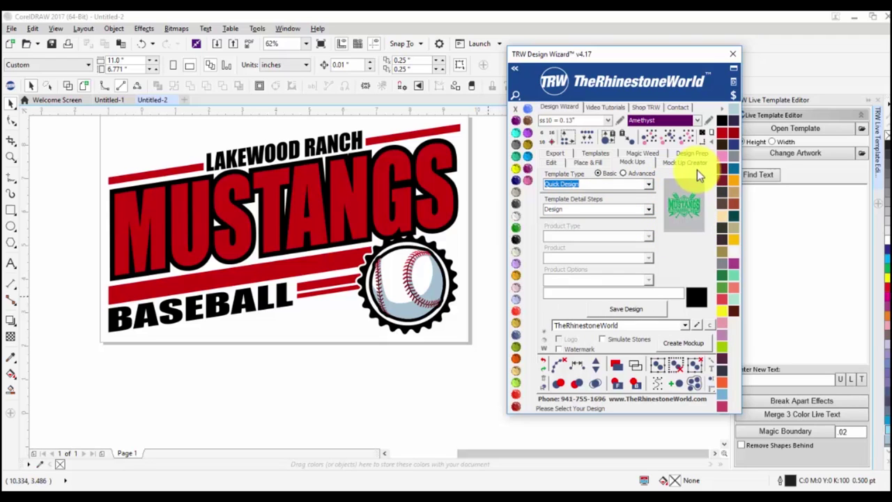
click(436, 366)
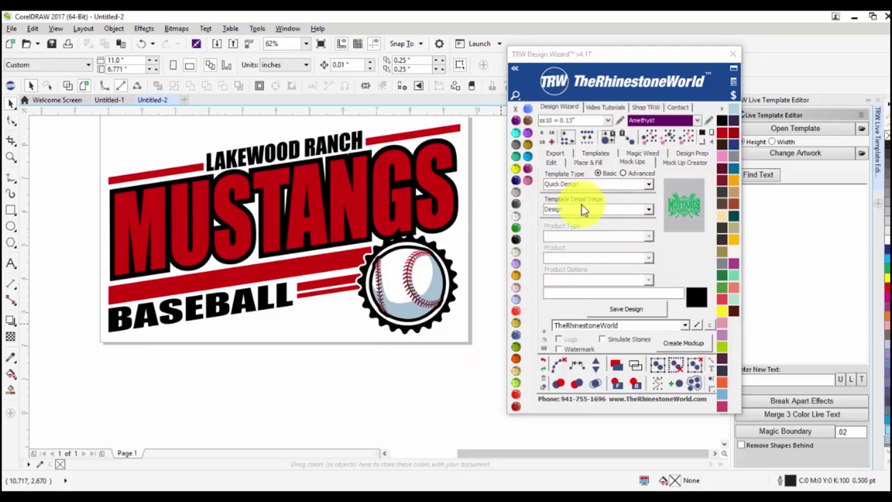
scroll(296, 359, down, 2)
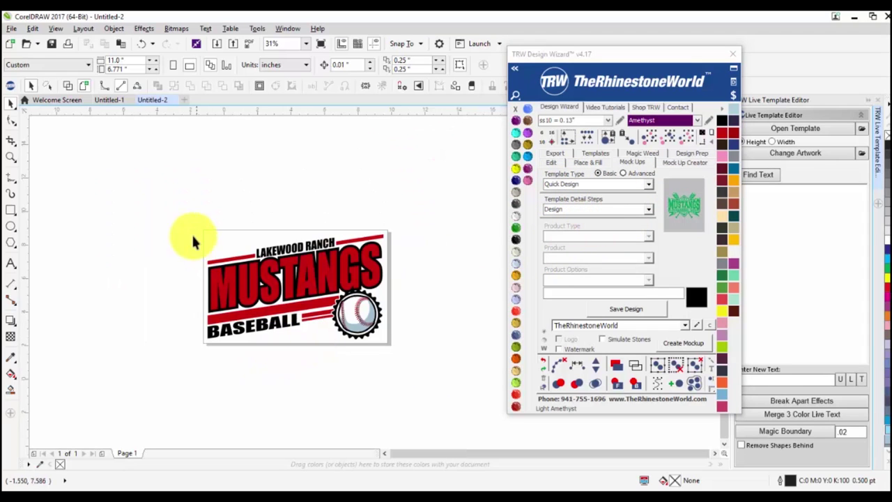
click(244, 276)
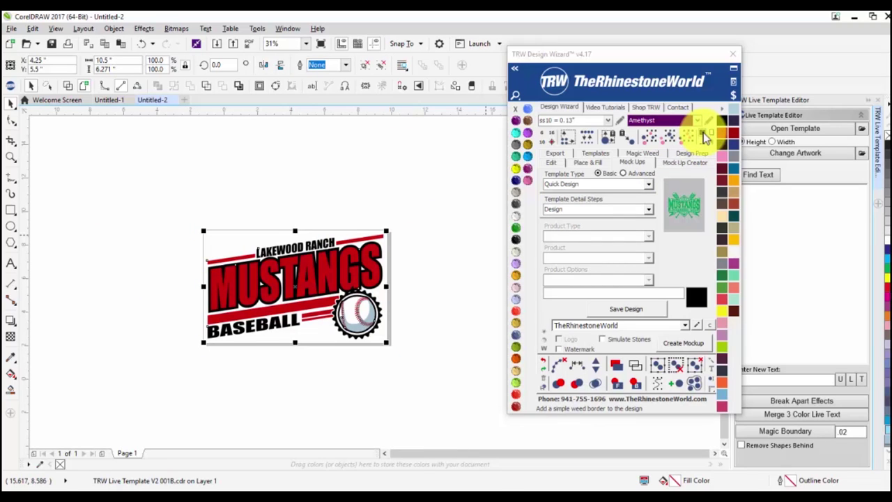
Add a background rectangle behind the Mustangs logo and colour it Montana navy.
click(705, 137)
click(348, 392)
scroll(245, 292, up, 2)
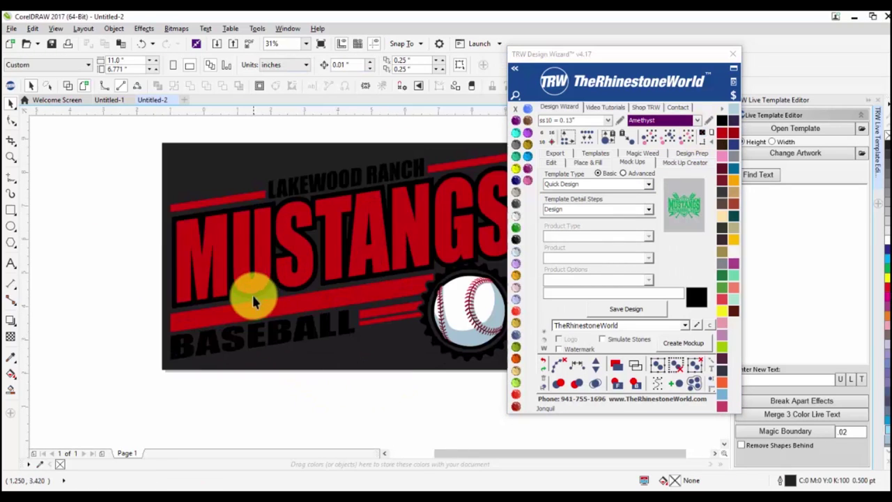
scroll(391, 268, down, 2)
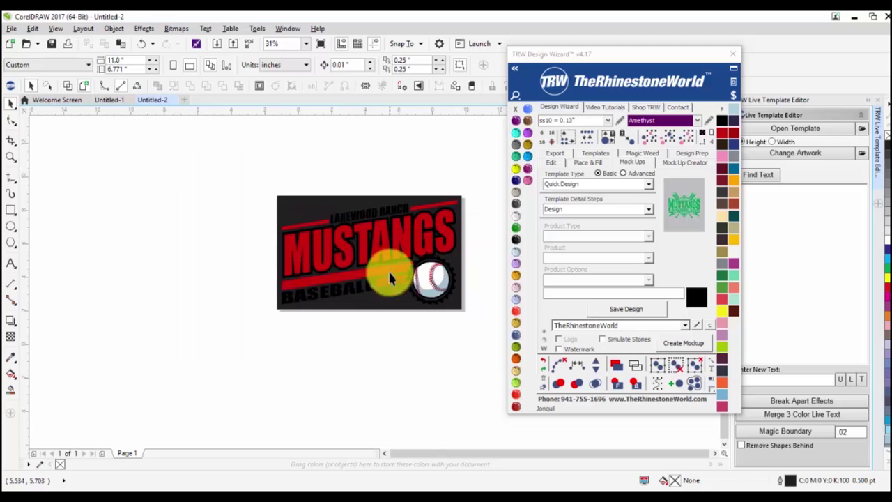
click(403, 307)
click(516, 340)
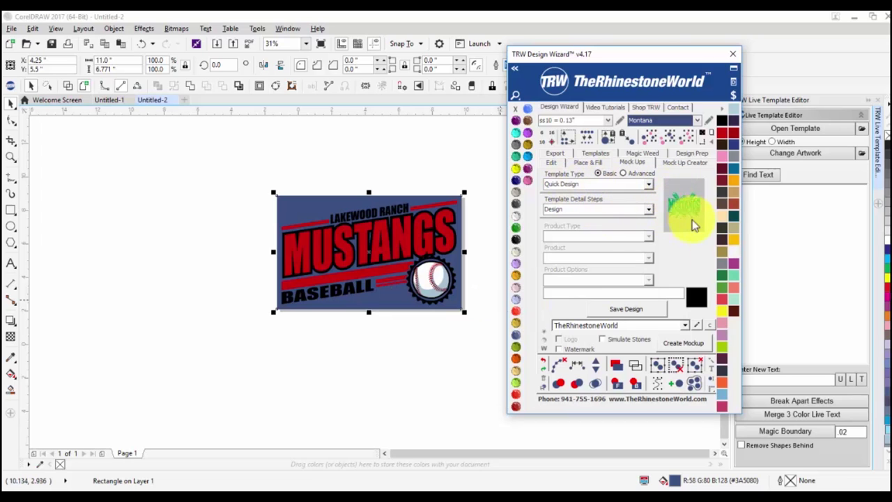
click(406, 299)
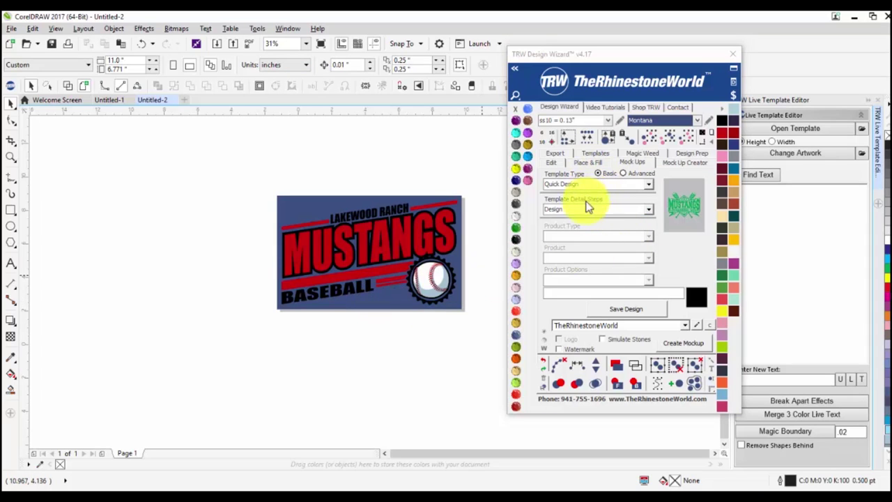
Delete the blue background rectangle and set the template type to Quick Mock Up.
click(647, 187)
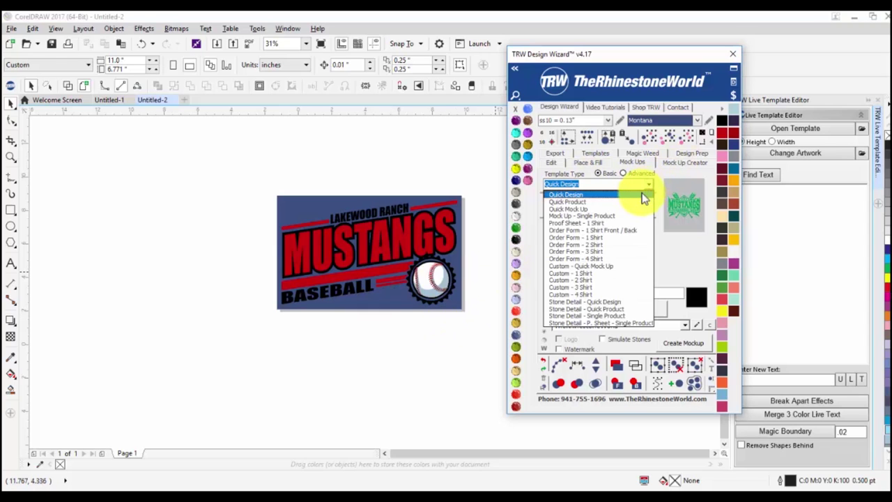
click(632, 202)
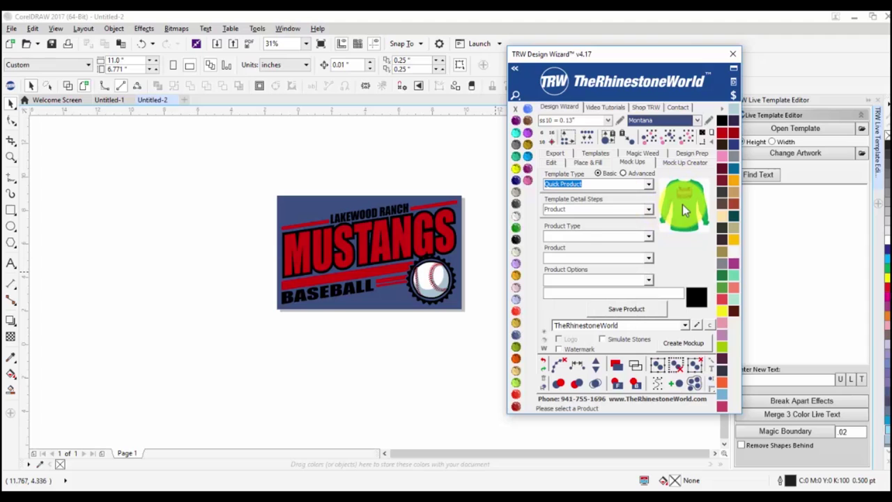
click(389, 307)
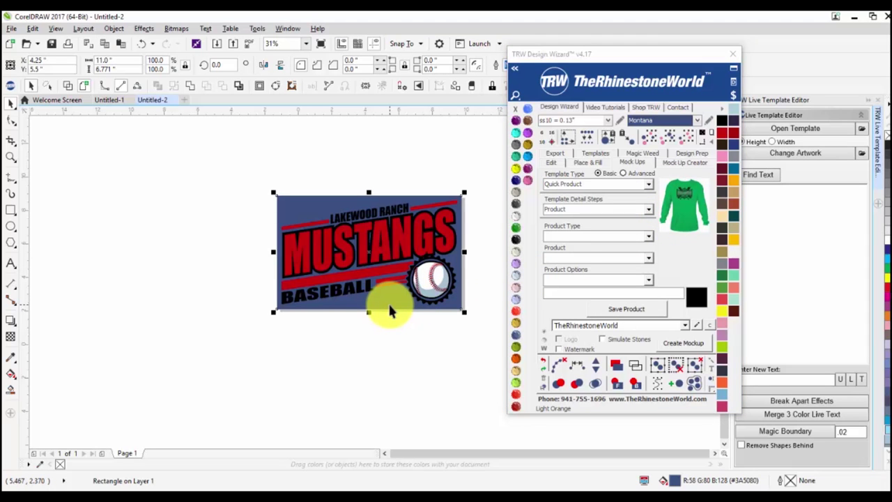
key(Delete)
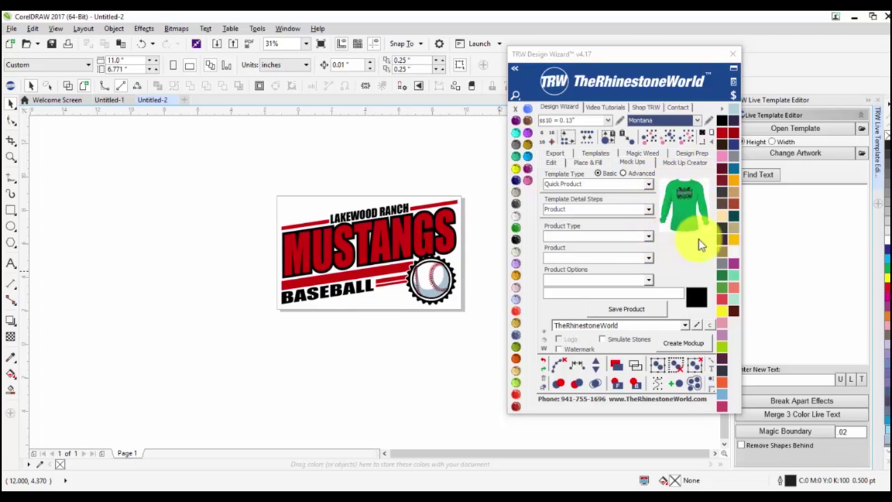
click(647, 184)
click(607, 209)
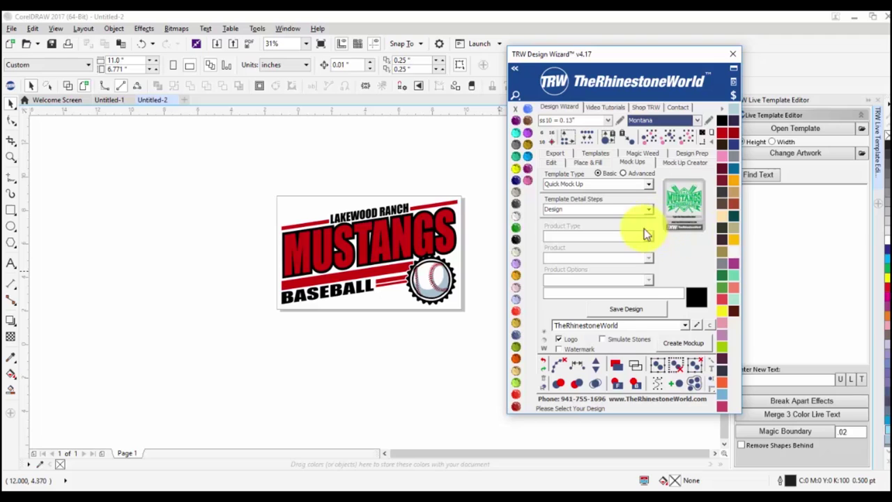
Try the Order Form - 1 Shirt Front/Back template, then settle on Quick Product.
click(647, 184)
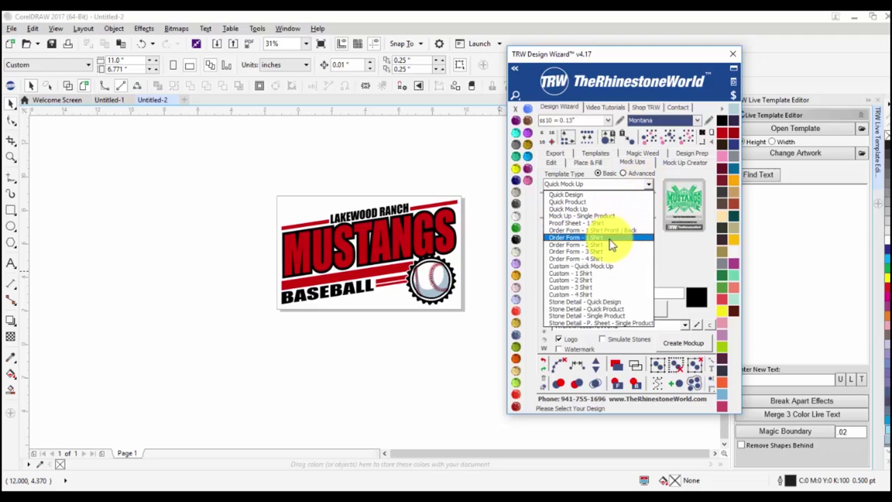
click(612, 231)
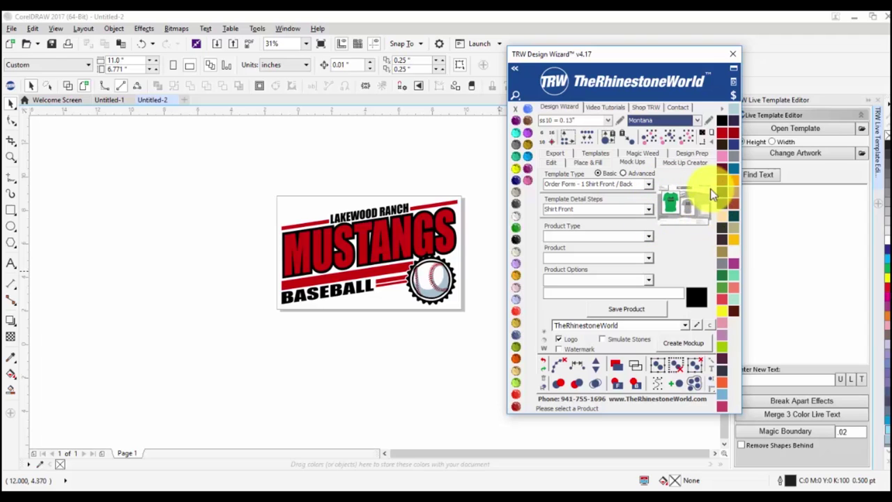
click(648, 183)
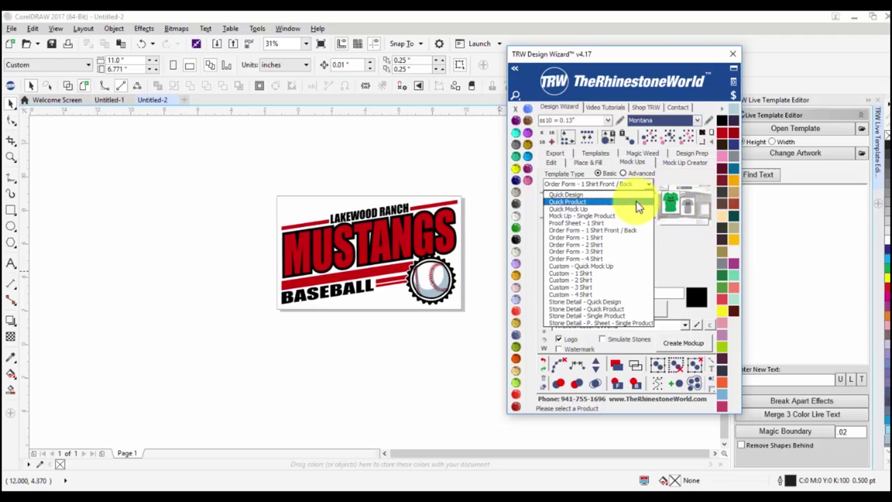
click(637, 201)
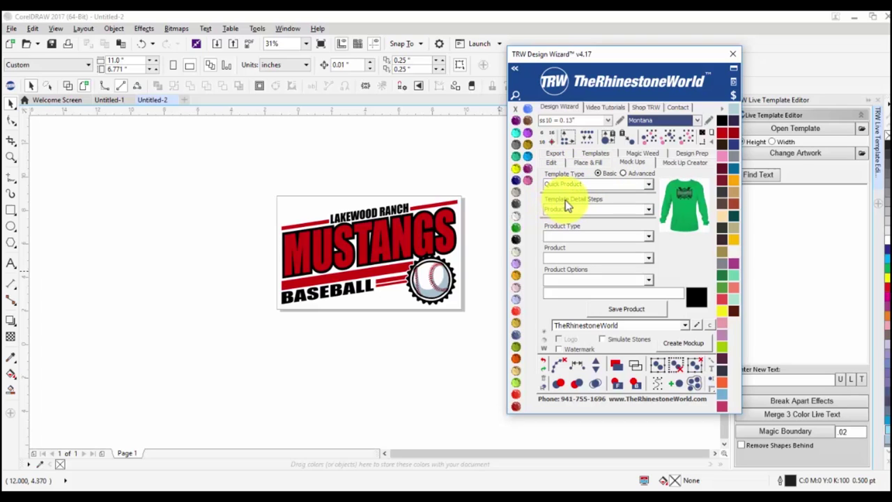
Keep Product as the detail step and view the Mens product list.
click(649, 207)
click(648, 207)
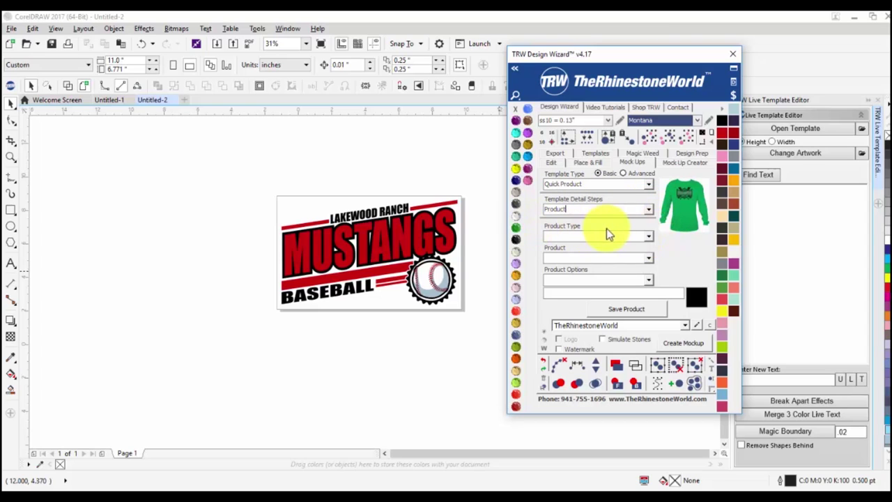
click(649, 238)
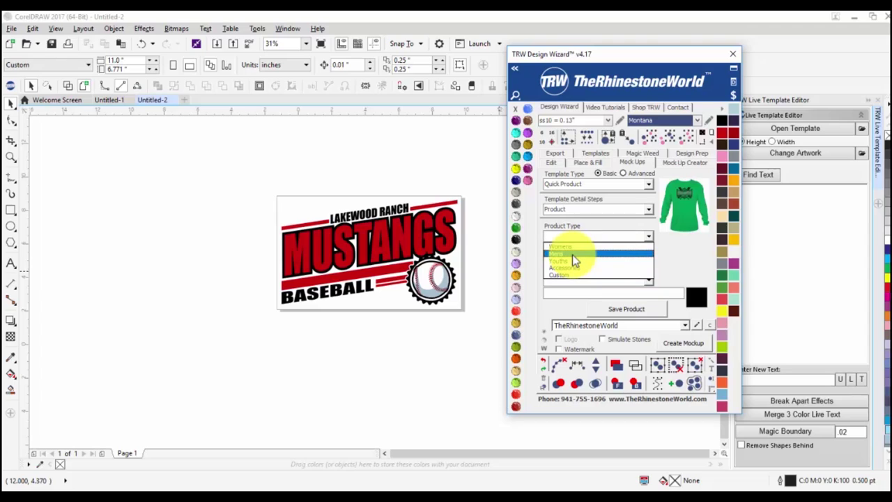
click(572, 255)
click(649, 258)
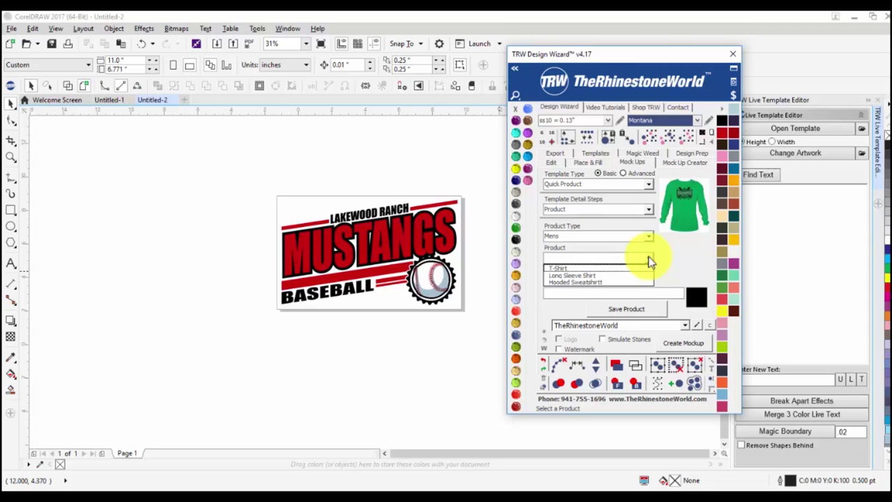
click(651, 210)
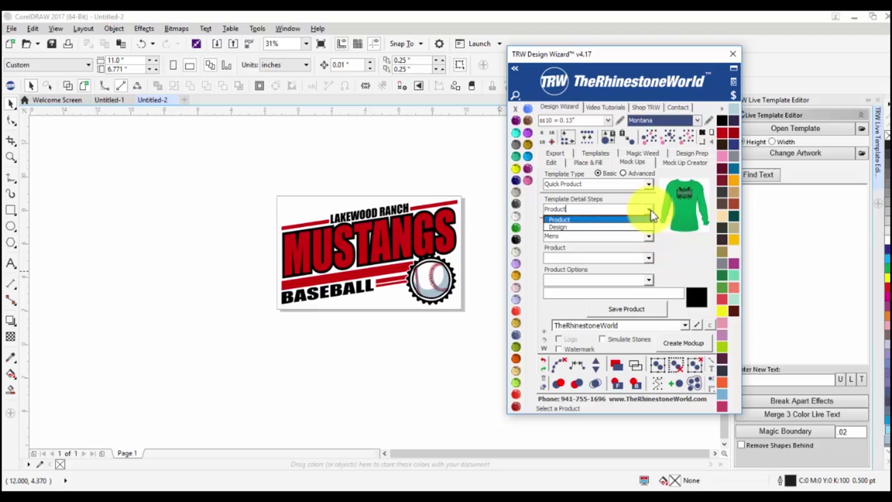
Switch the product type to Womens and view its product list.
click(651, 217)
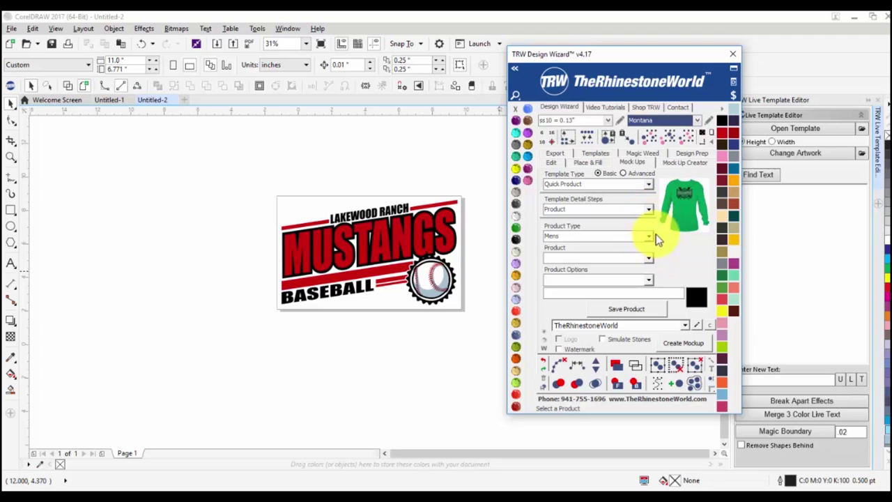
click(650, 235)
click(630, 249)
key(Down)
click(647, 258)
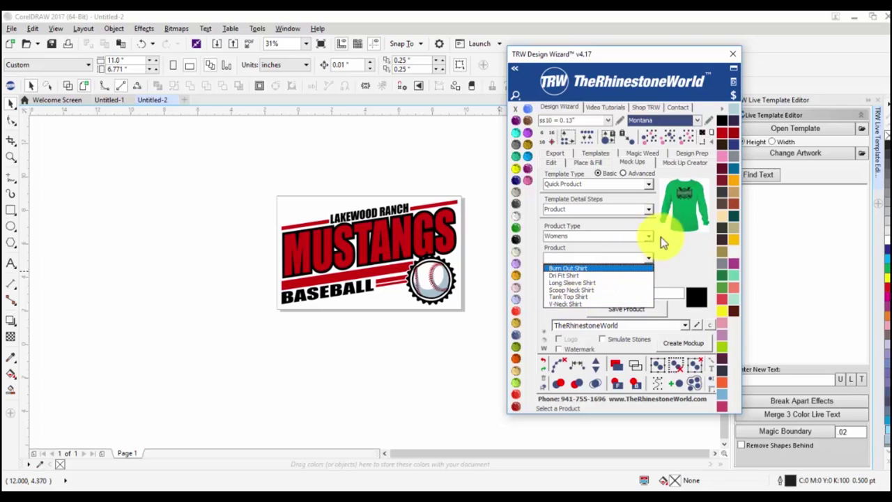
click(647, 209)
View the Youths and Accessories product lists without choosing a product.
click(622, 219)
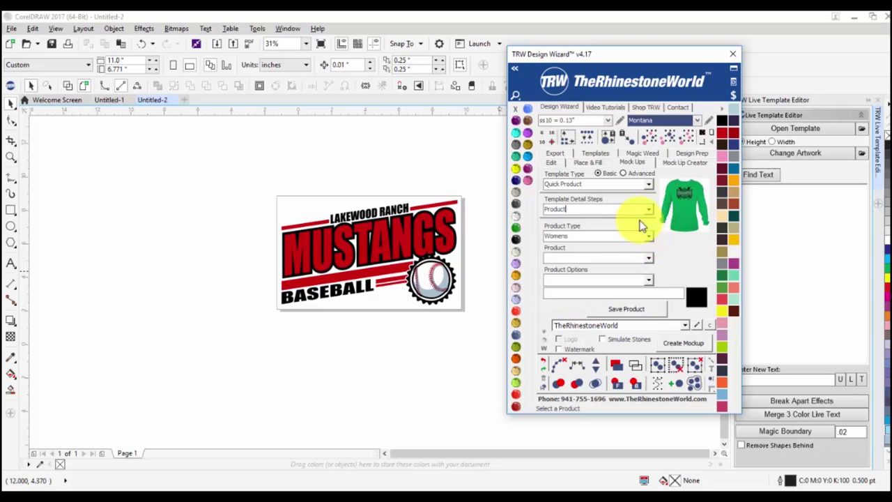
click(647, 236)
click(615, 269)
click(650, 255)
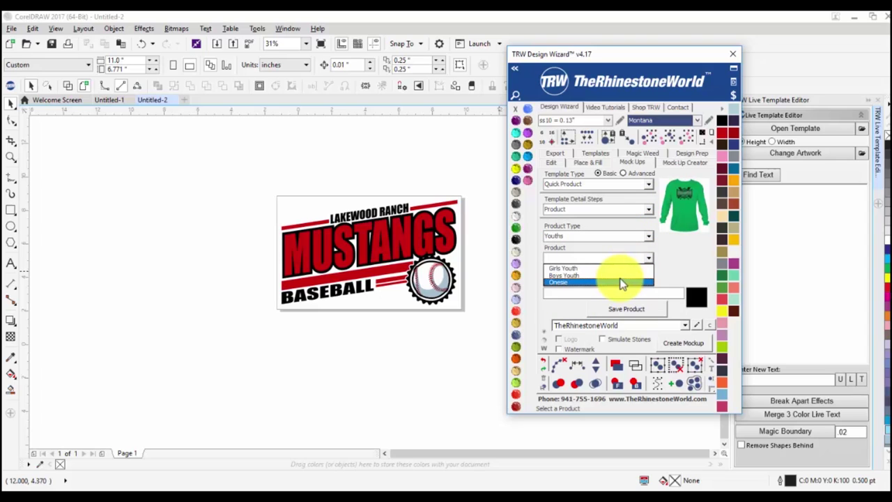
click(648, 210)
click(635, 229)
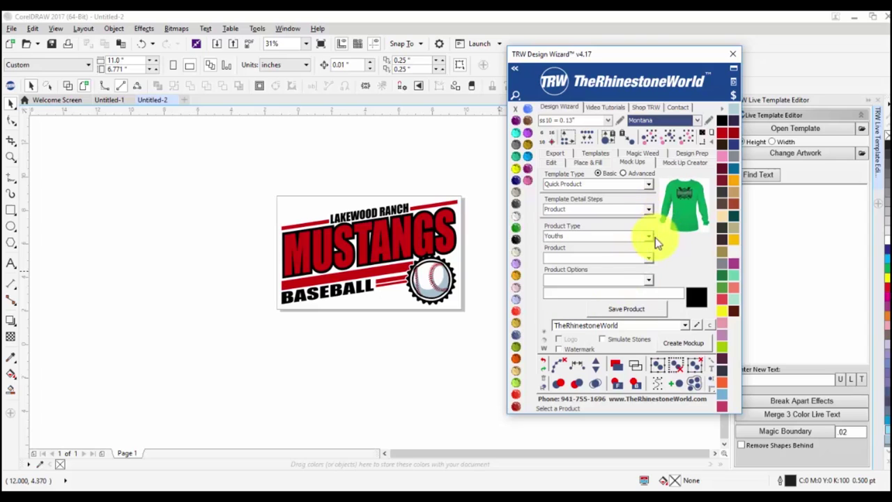
click(648, 236)
click(605, 271)
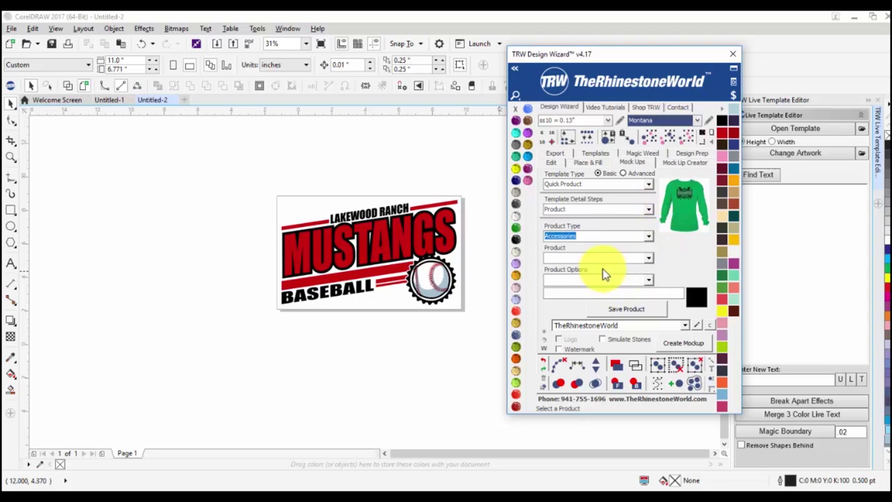
click(648, 259)
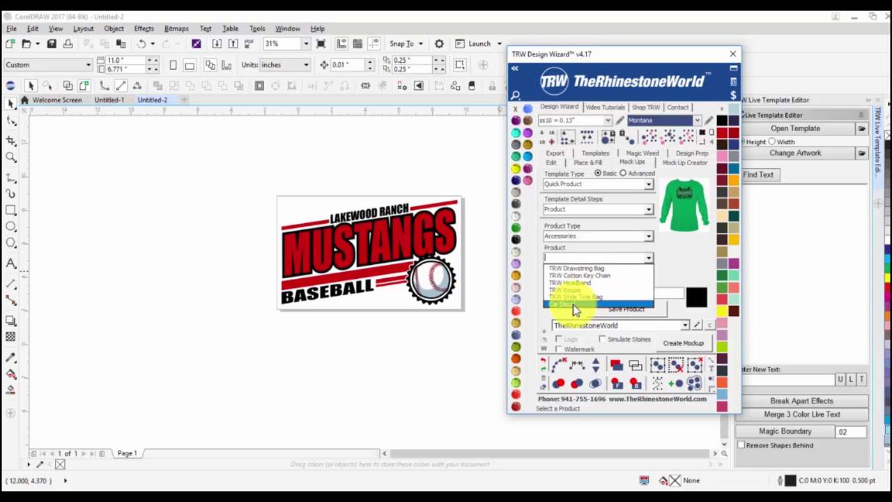
click(668, 262)
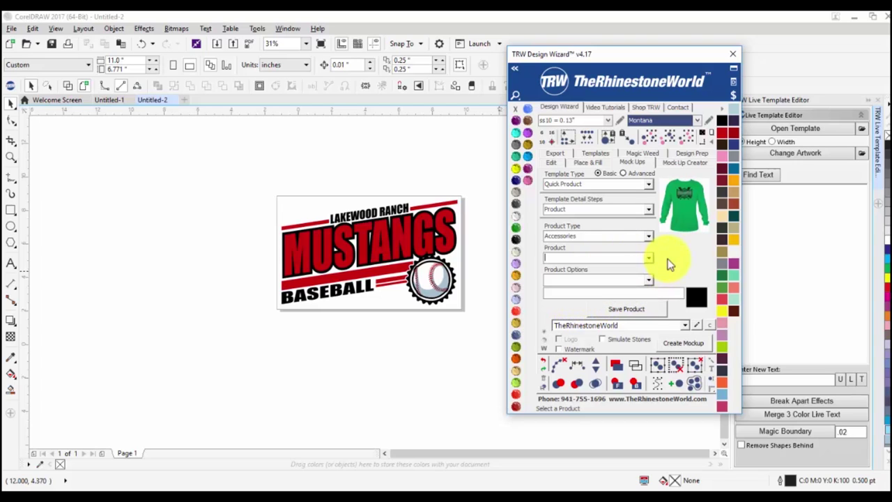
Set the product type to Custom and view its product list.
click(648, 237)
click(648, 237)
click(593, 273)
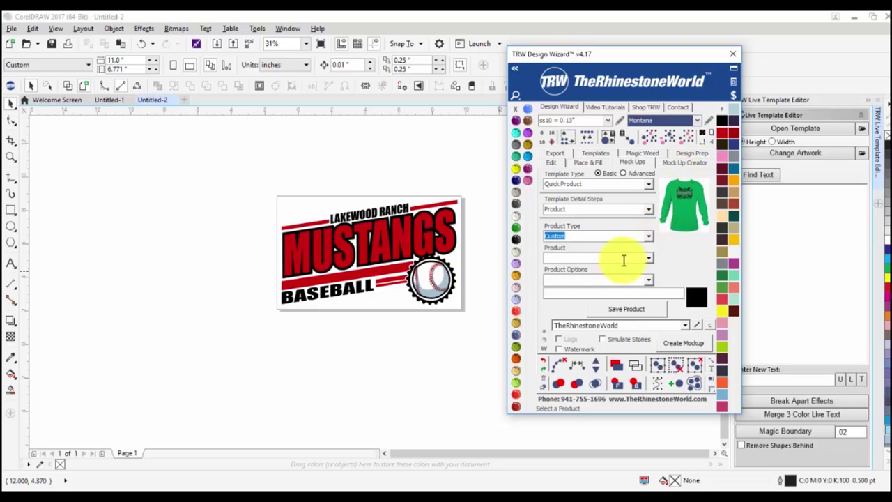
click(648, 258)
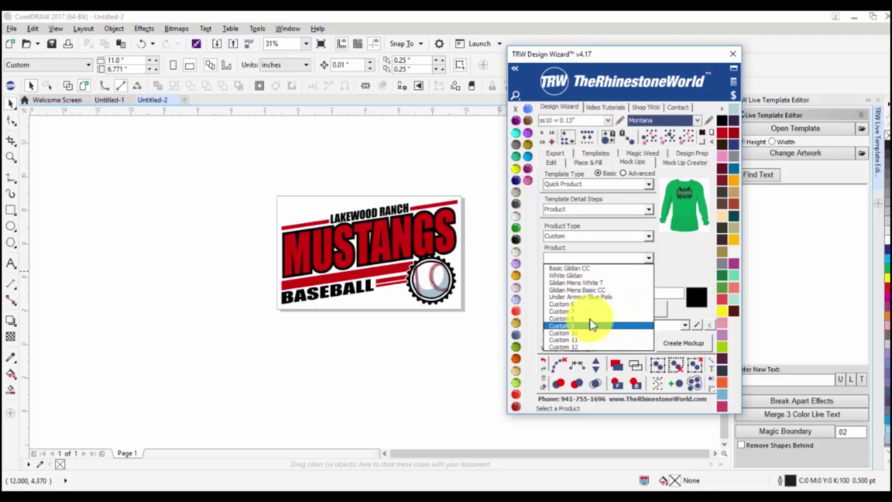
click(677, 252)
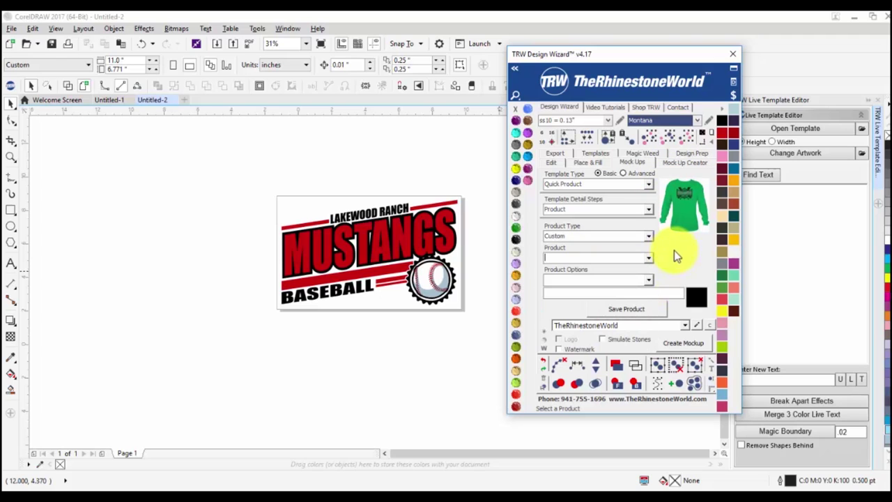
click(649, 210)
click(650, 219)
click(646, 237)
Choose Mens, T-Shirt and the Front option, then save the product.
click(609, 255)
click(647, 258)
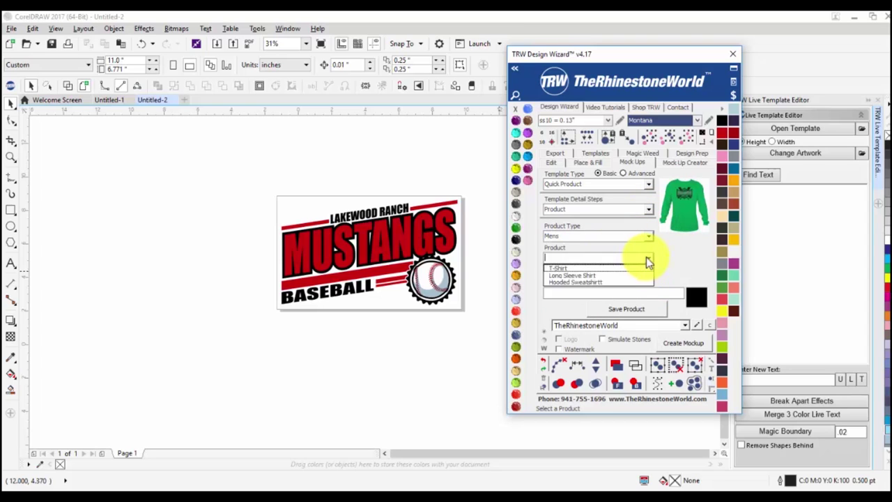
click(612, 268)
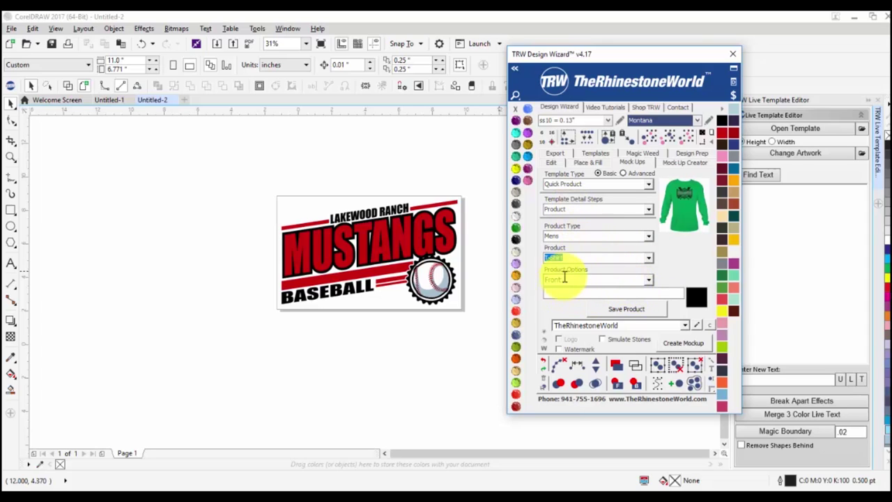
click(649, 279)
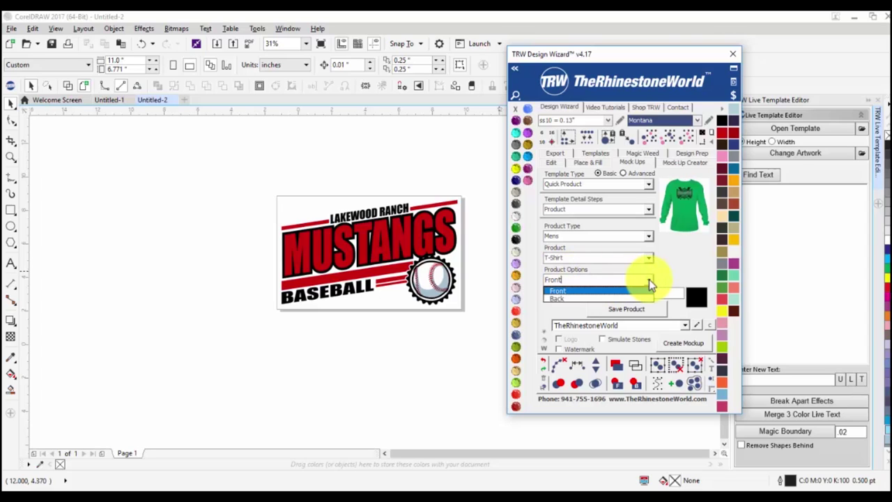
click(649, 280)
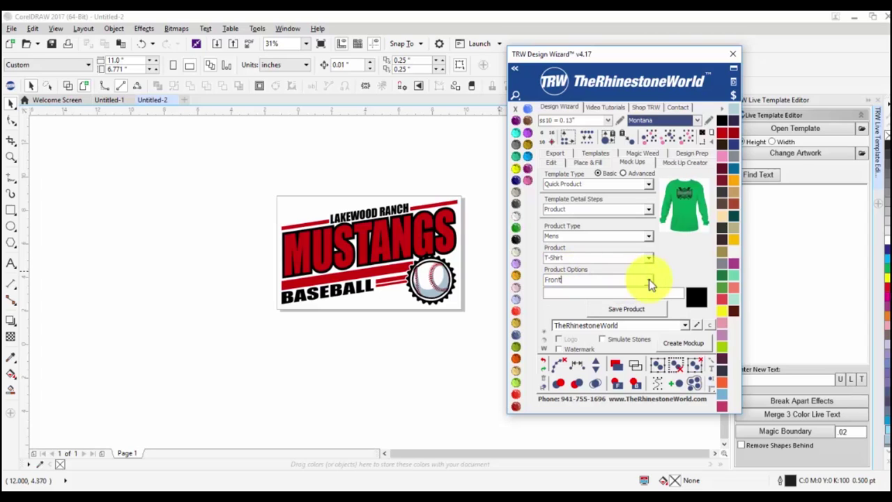
click(635, 311)
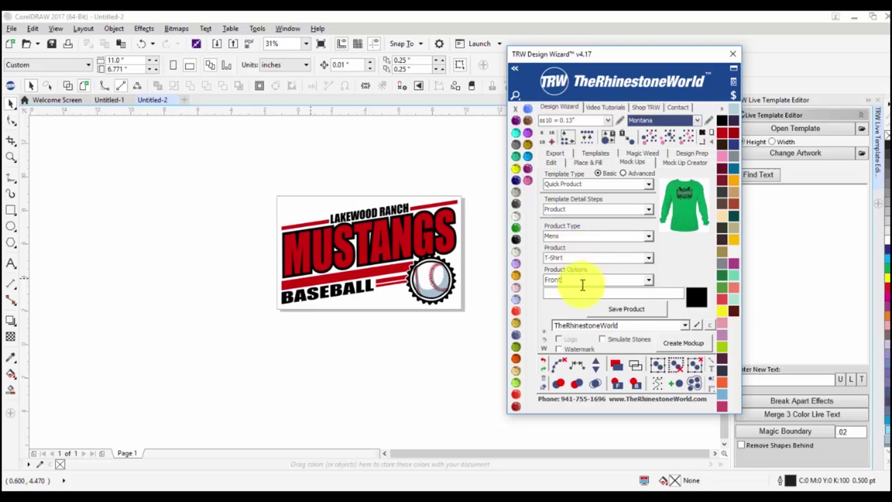
click(626, 309)
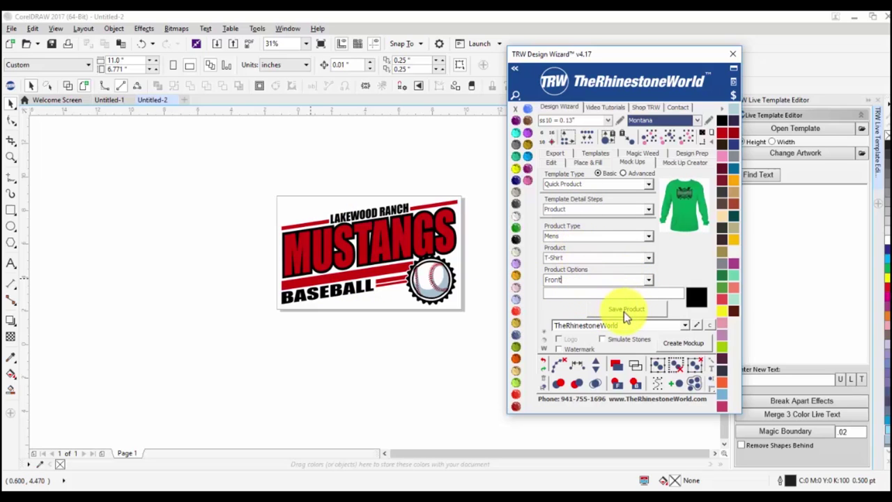
click(625, 311)
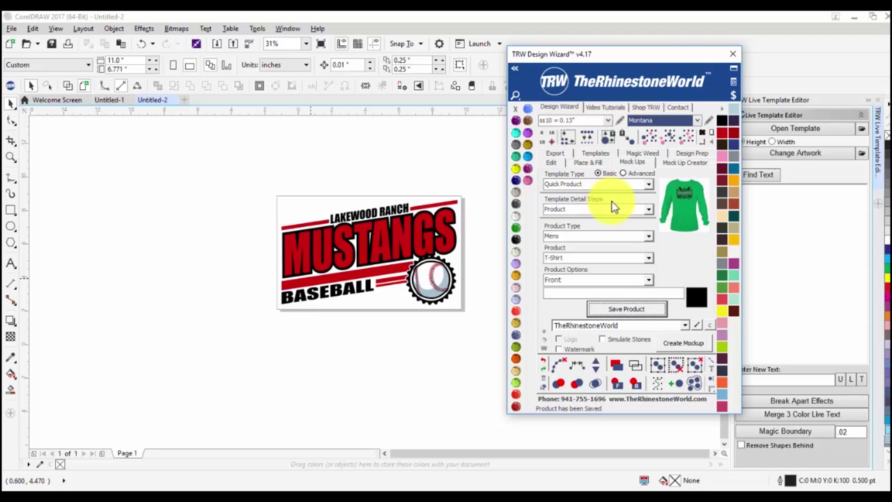
Set Template Detail Steps to Design and marquee-select the whole Mustangs logo.
click(649, 210)
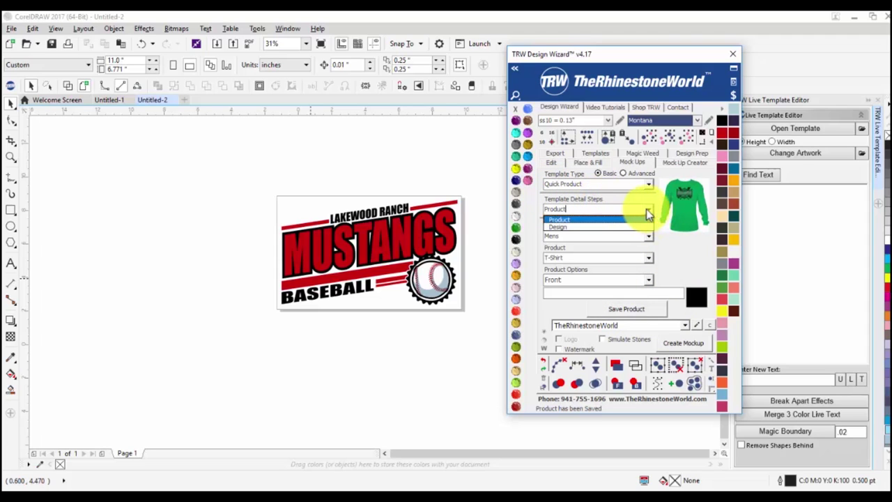
click(596, 229)
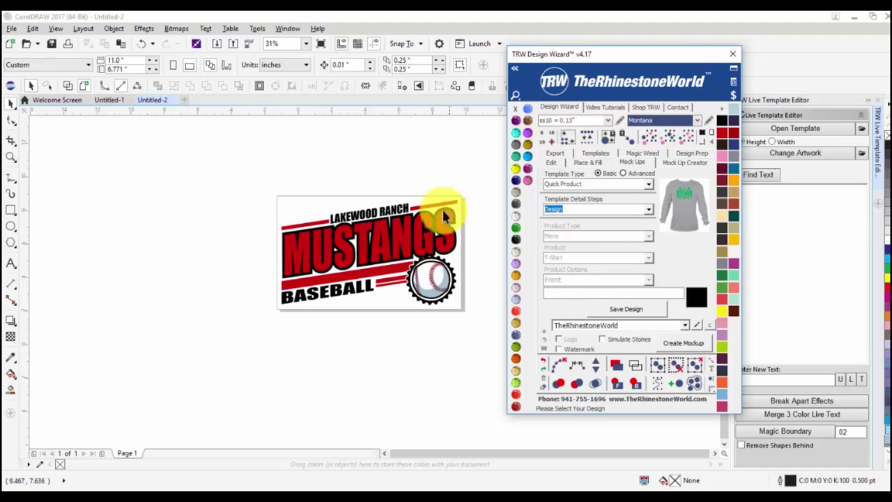
drag(253, 169, 470, 323)
click(445, 332)
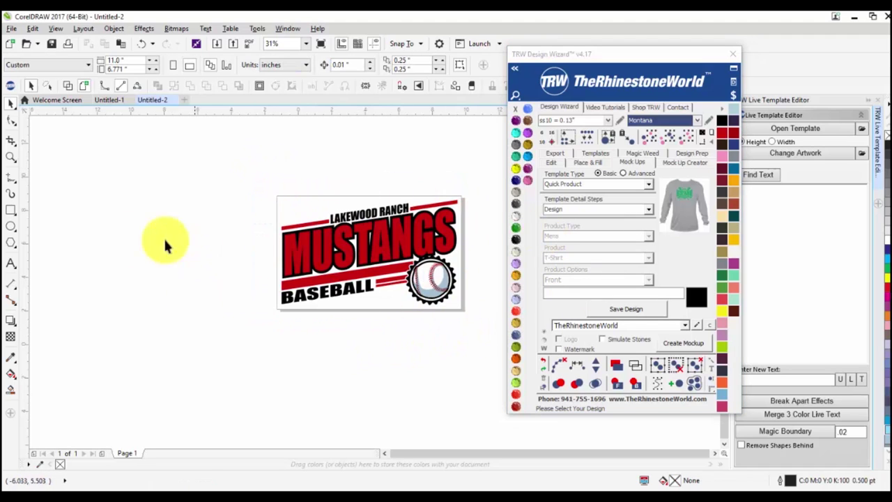
drag(271, 186, 473, 328)
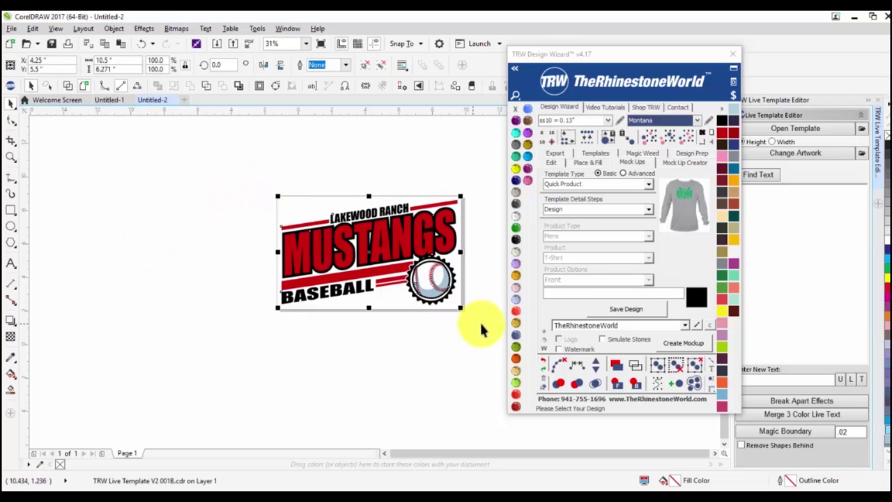
Save the Mustangs logo as the design and generate its T-shirt mockup page.
click(651, 312)
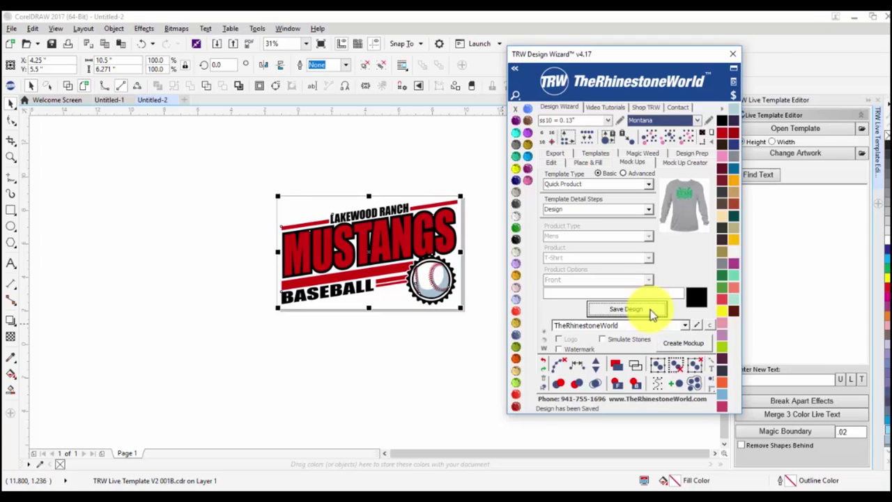
click(683, 343)
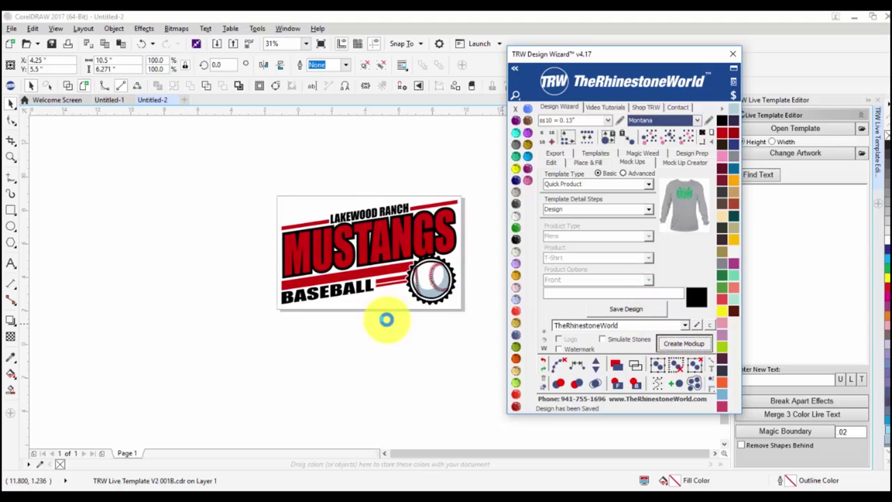
scroll(408, 273, up, 2)
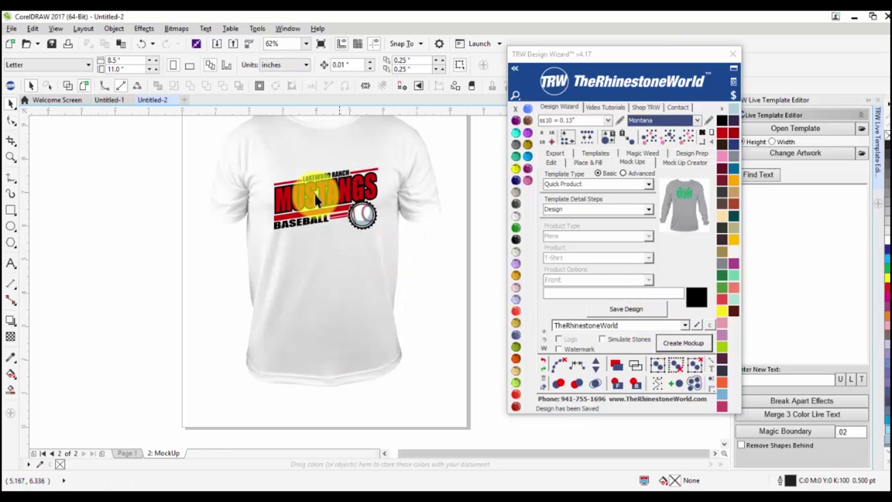
Select all mockup objects and add a TRW background rectangle behind the shirt.
click(321, 284)
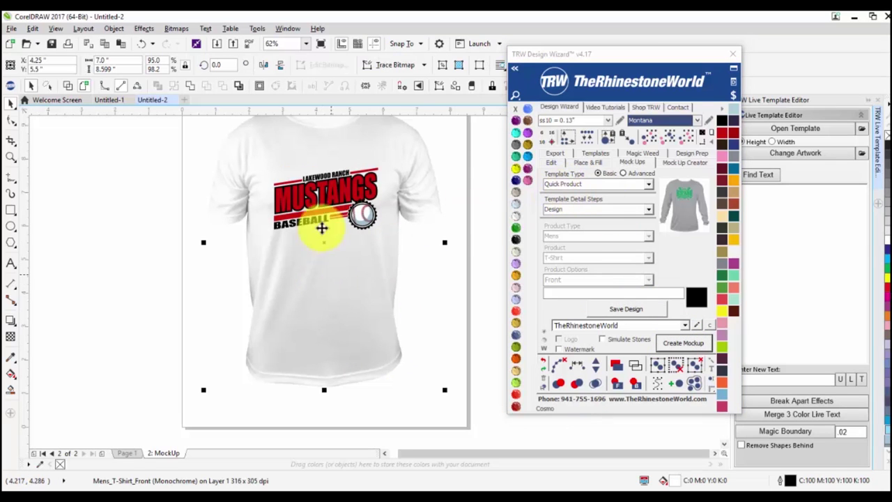
scroll(397, 277, down, 2)
scroll(356, 246, up, 2)
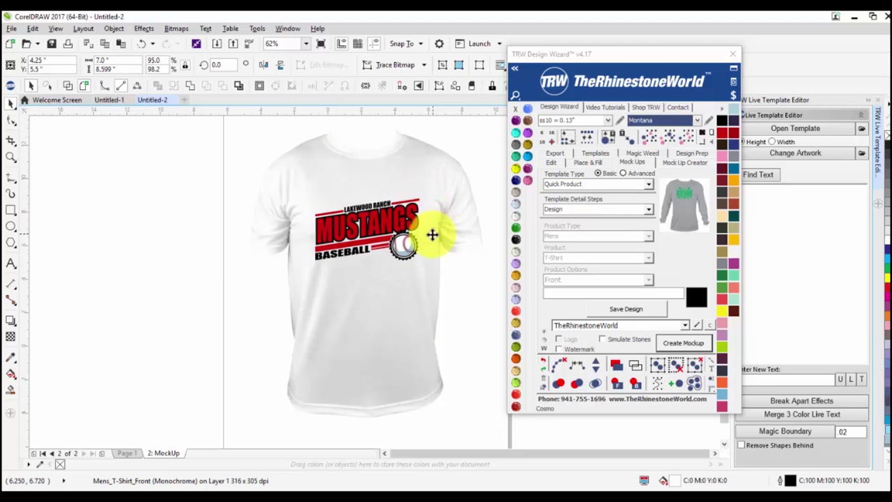
scroll(433, 232, down, 2)
key(Escape)
key(ctrl+a)
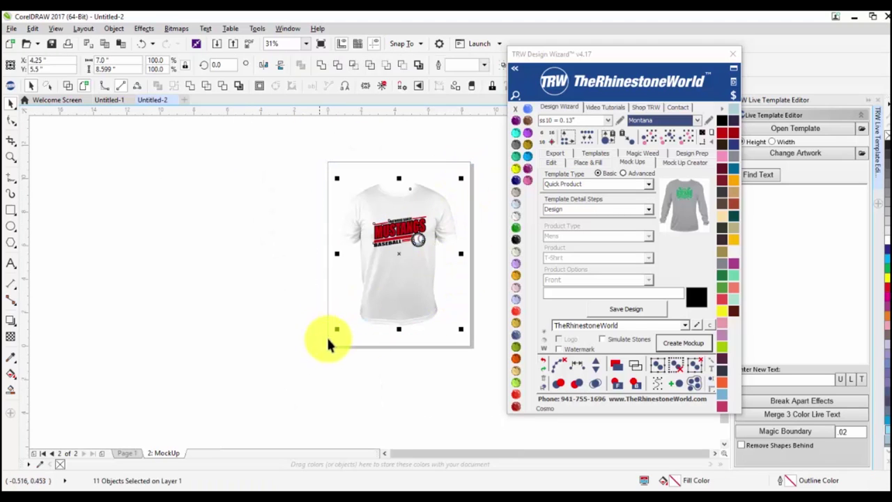
click(704, 135)
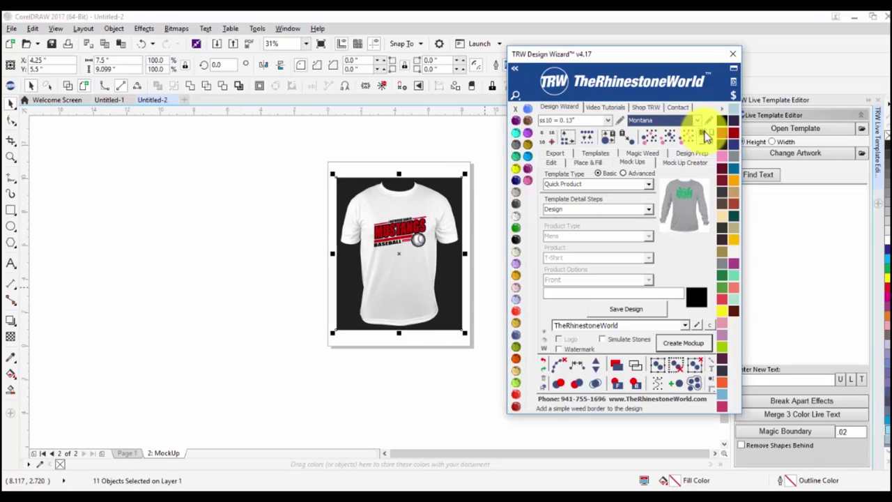
Fill the background rectangle with Light Topaz after trying several swatches.
click(516, 229)
click(516, 239)
click(516, 264)
click(516, 287)
click(516, 334)
click(516, 359)
click(516, 370)
click(516, 382)
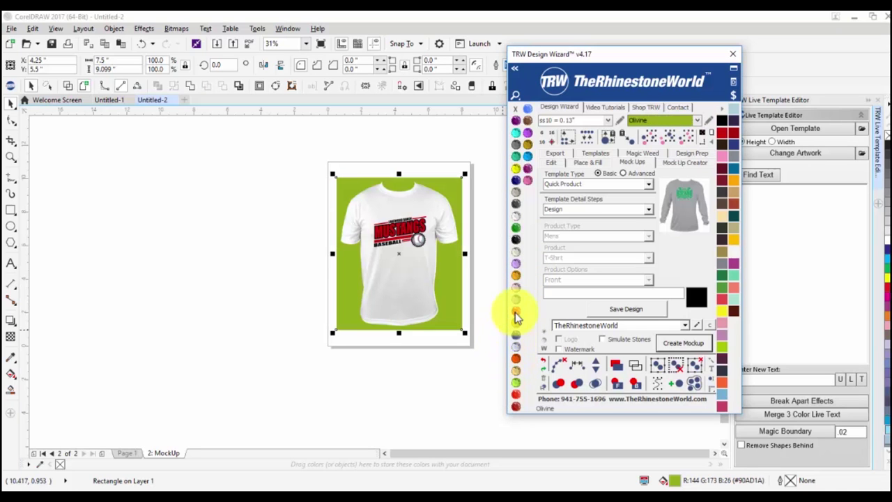
click(516, 322)
click(393, 263)
scroll(405, 251, up, 2)
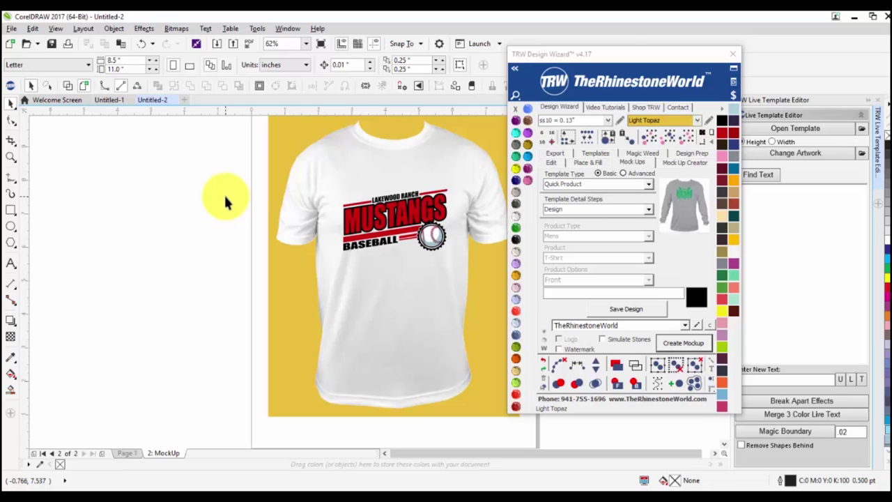
click(360, 174)
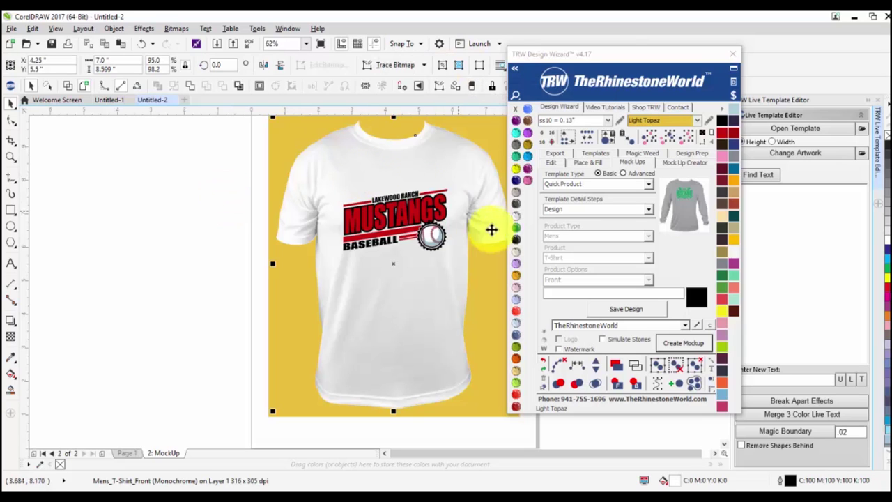
click(516, 175)
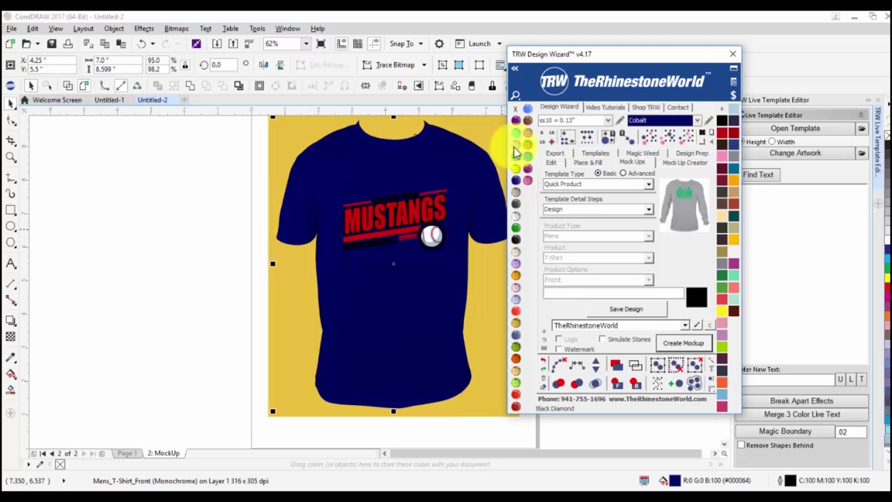
click(516, 145)
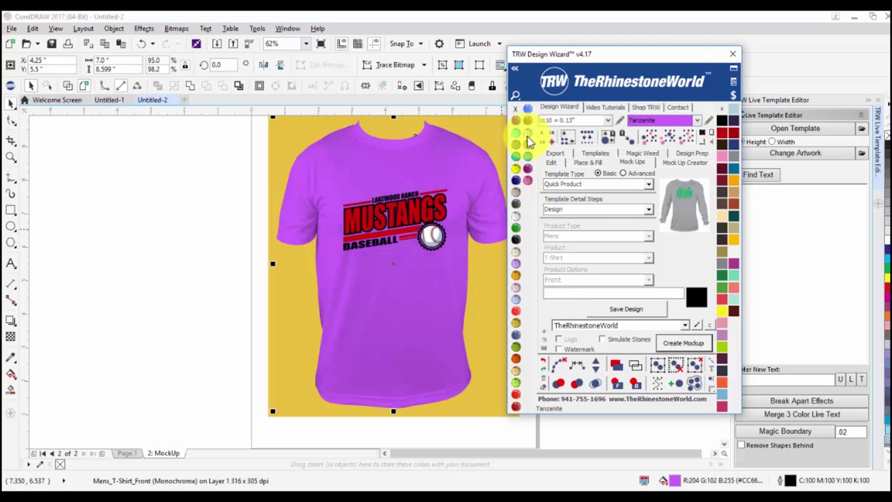
click(514, 222)
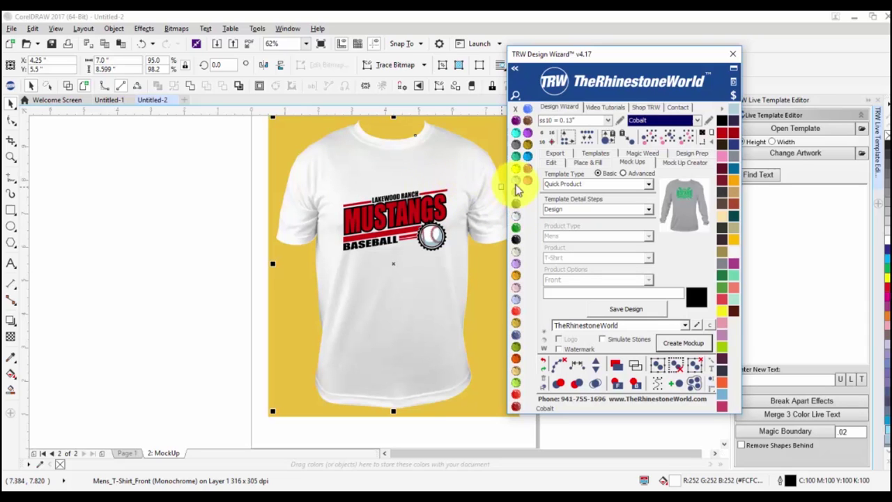
click(517, 189)
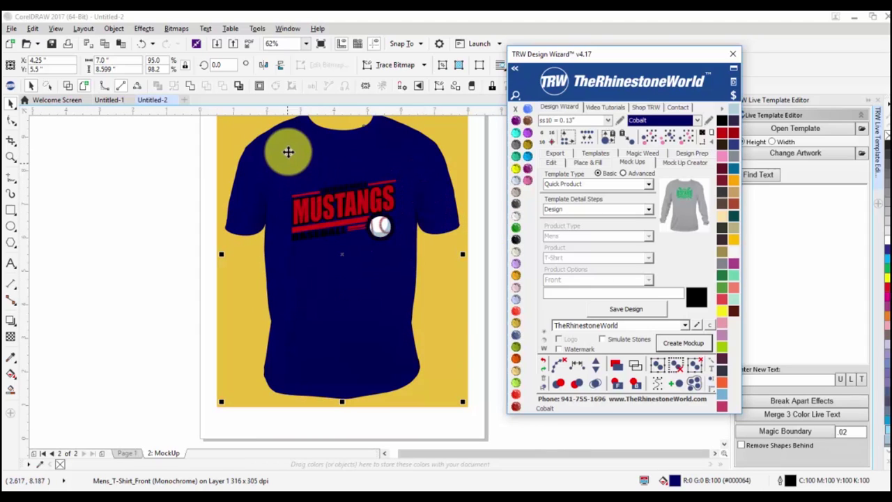
click(519, 223)
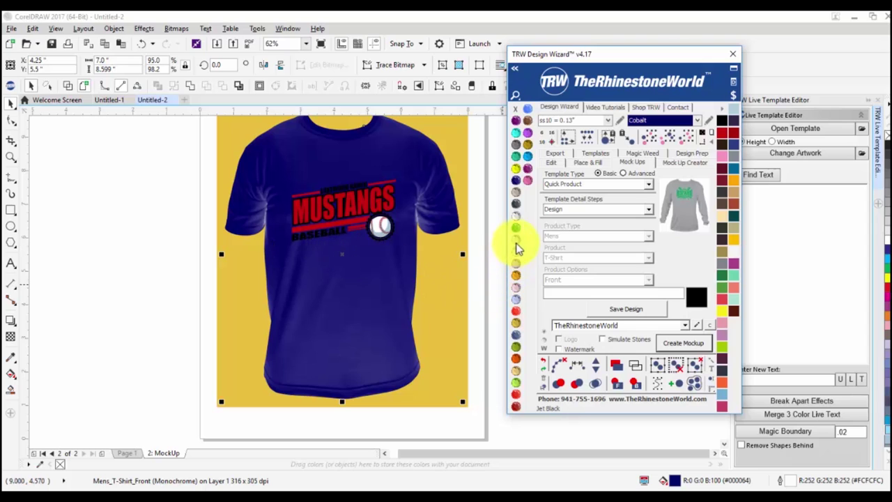
scroll(269, 216, up, 2)
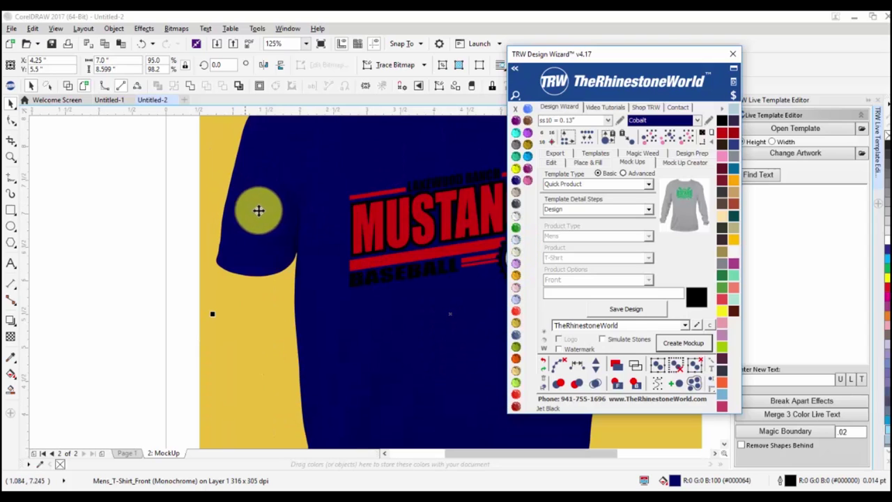
scroll(342, 199, down, 2)
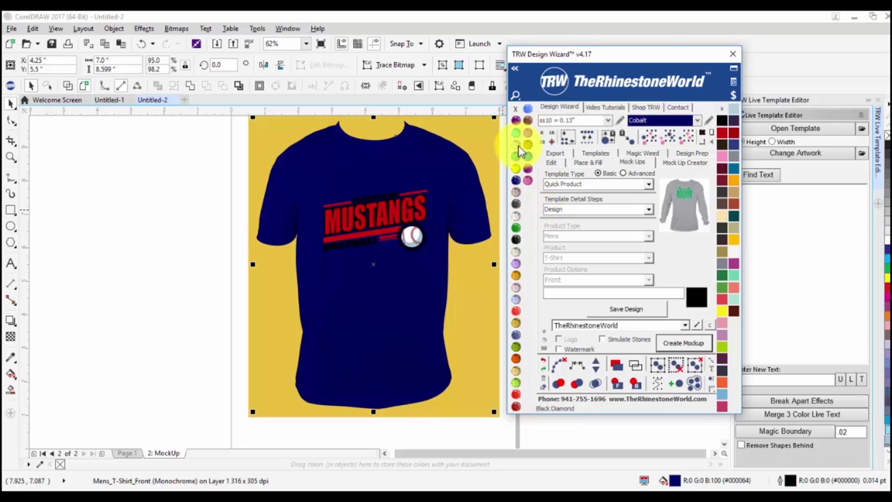
right_click(520, 152)
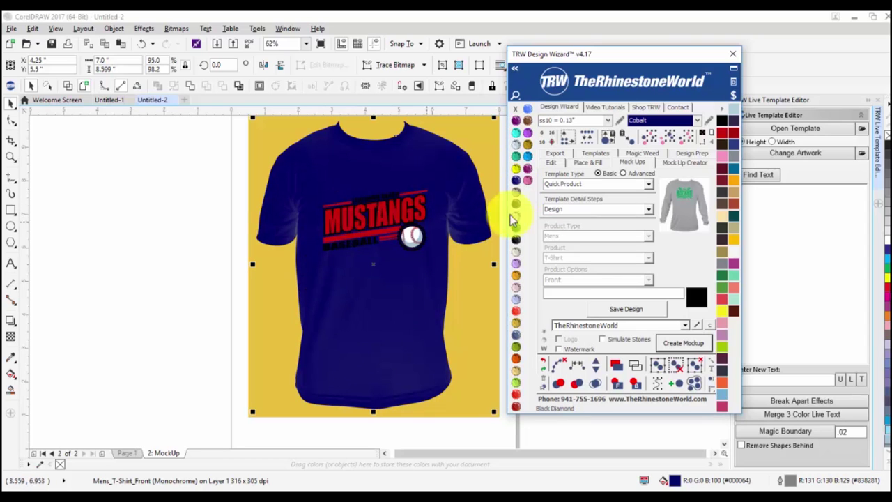
right_click(516, 294)
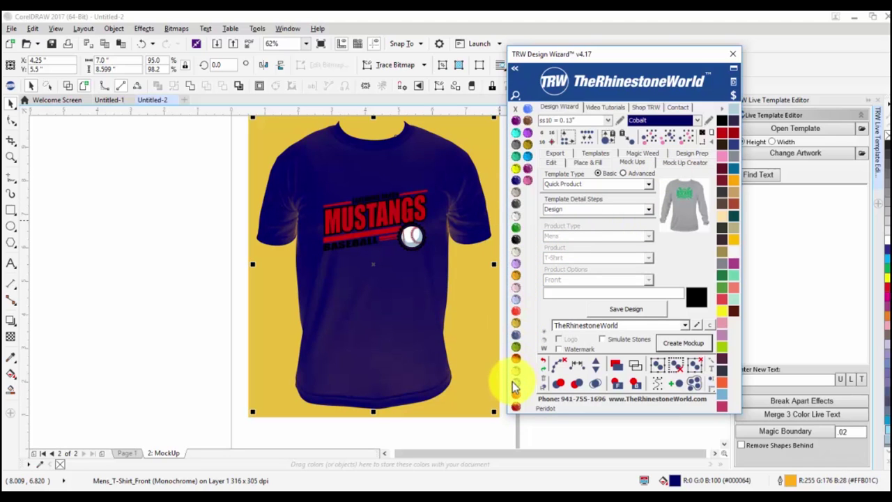
scroll(278, 236, up, 2)
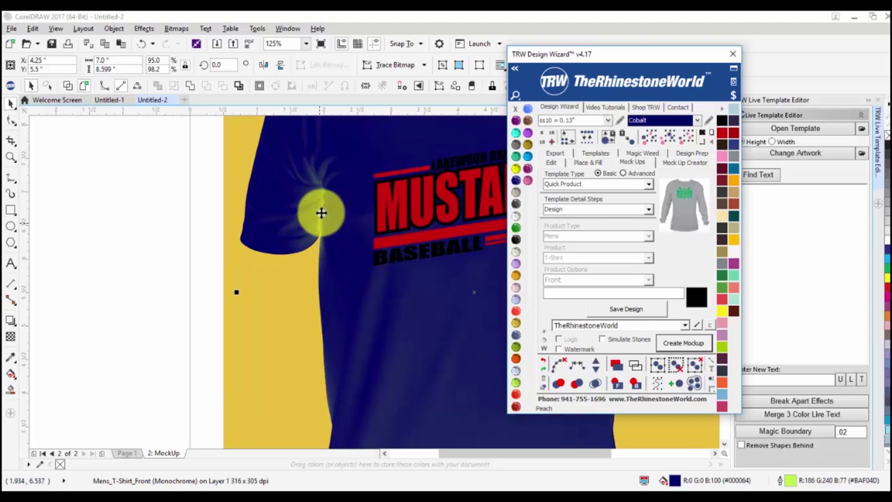
scroll(313, 215, down, 2)
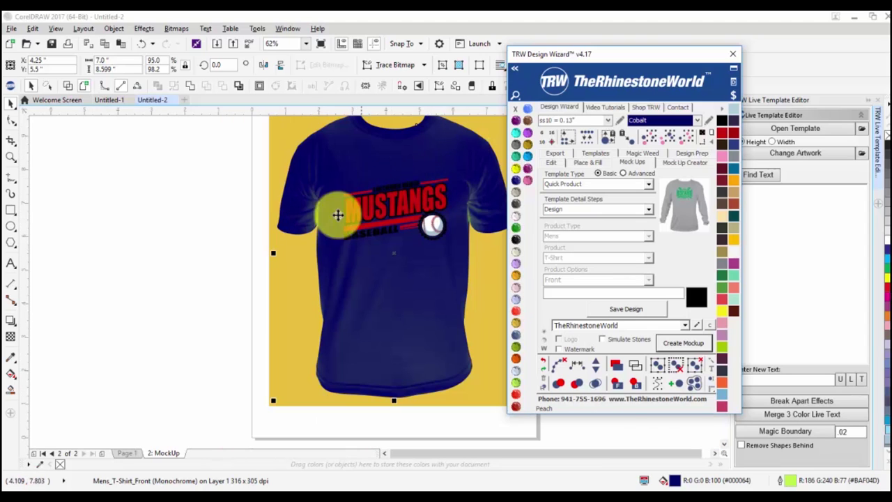
scroll(326, 235, down, 2)
scroll(379, 195, up, 2)
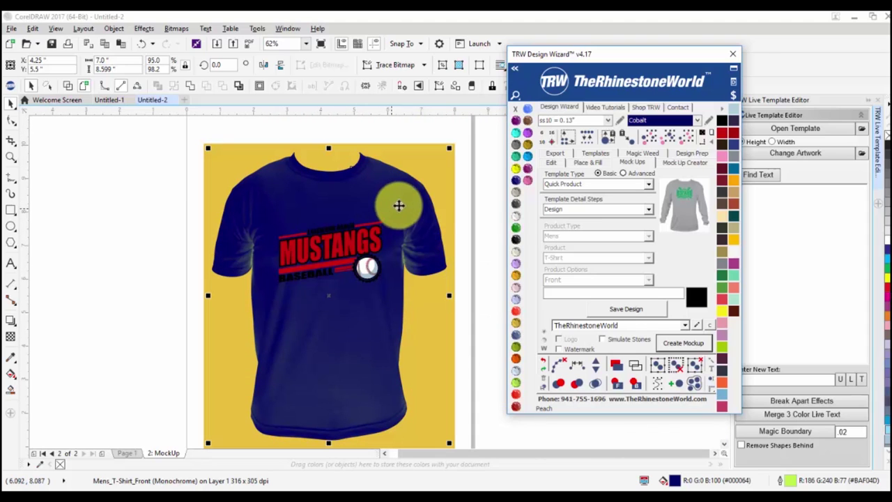
click(515, 217)
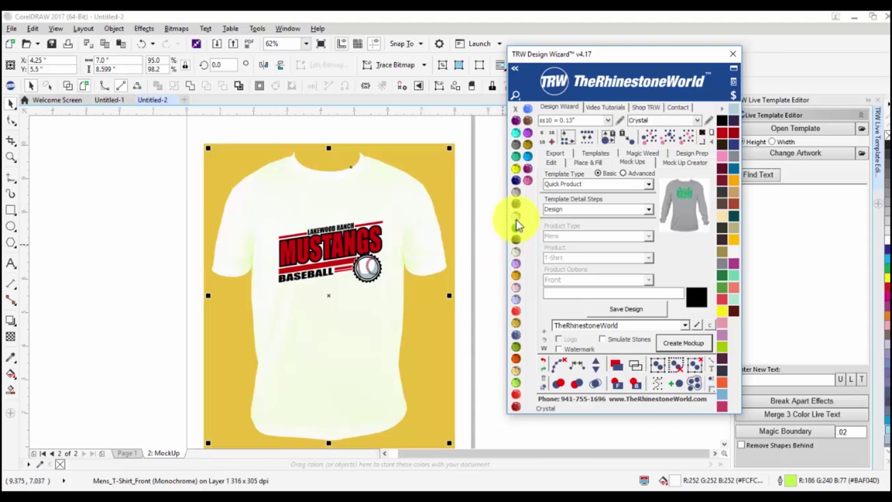
click(517, 245)
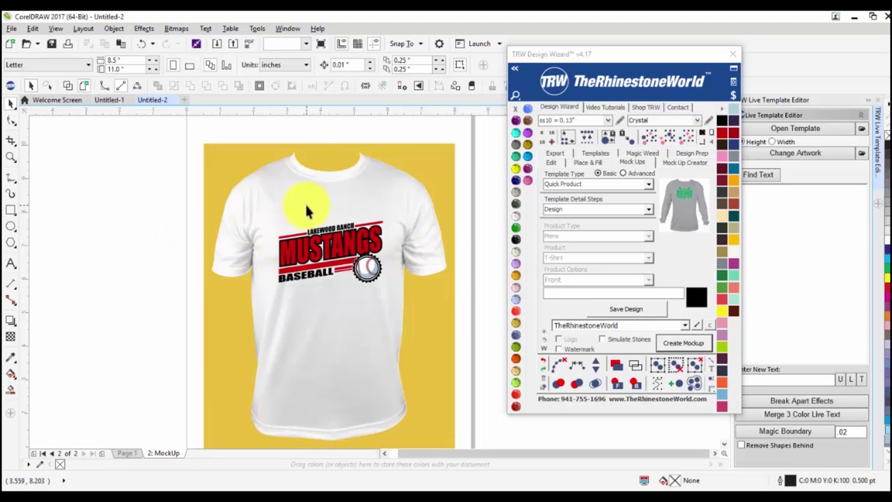
click(492, 328)
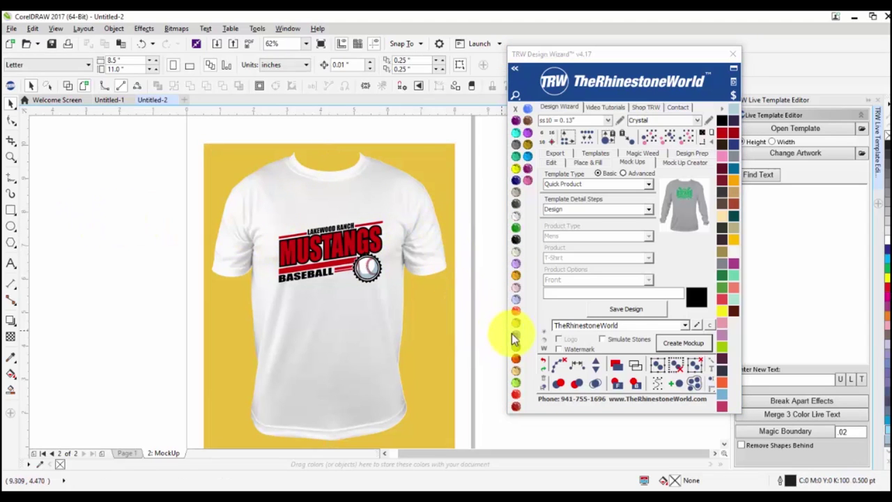
click(361, 332)
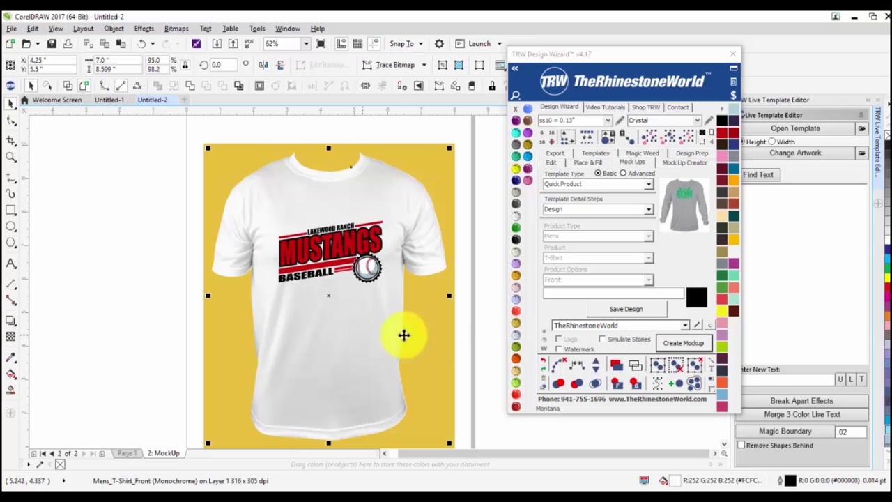
click(478, 343)
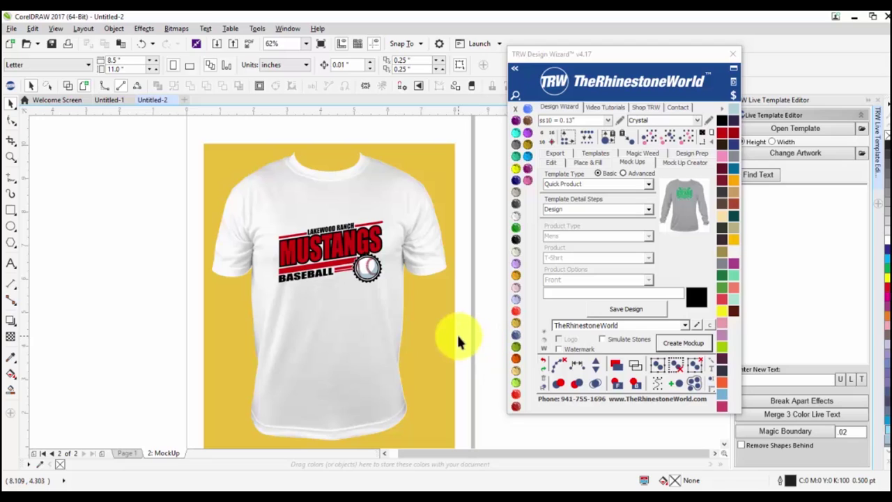
click(332, 310)
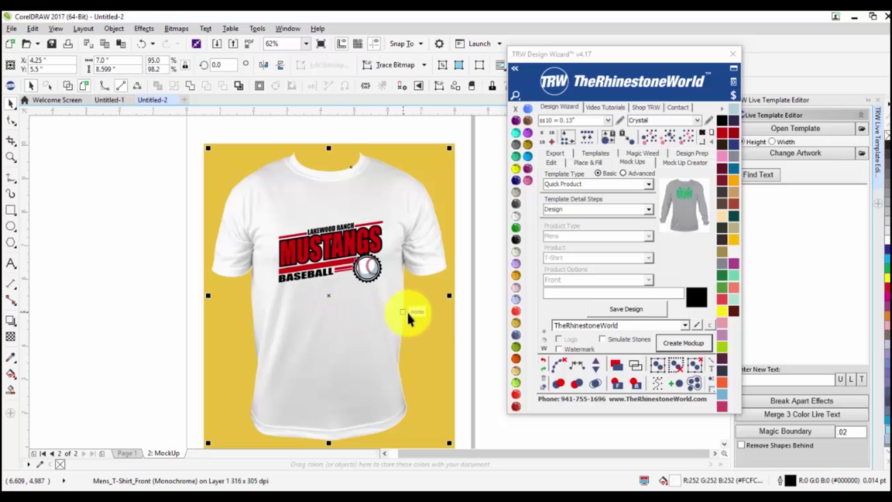
click(463, 360)
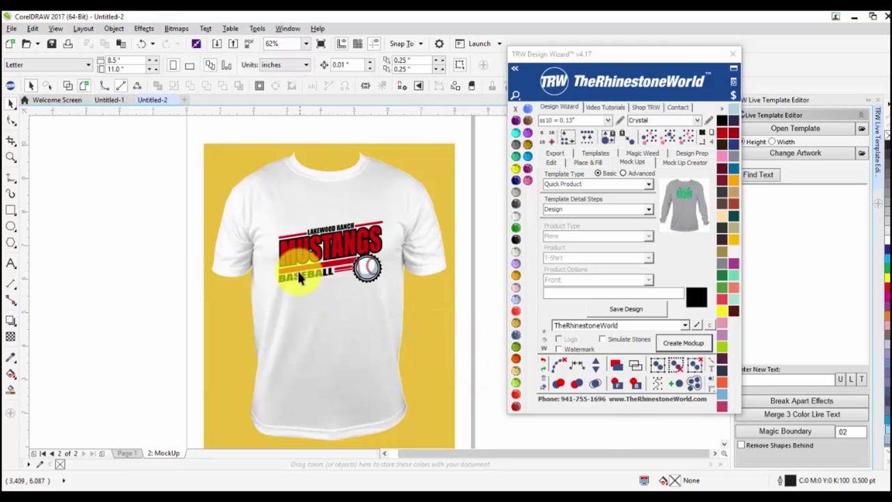
Select the whole MUSTANGS design and apply the Crystal swatch to whiten its black parts.
scroll(300, 277, up, 2)
click(341, 320)
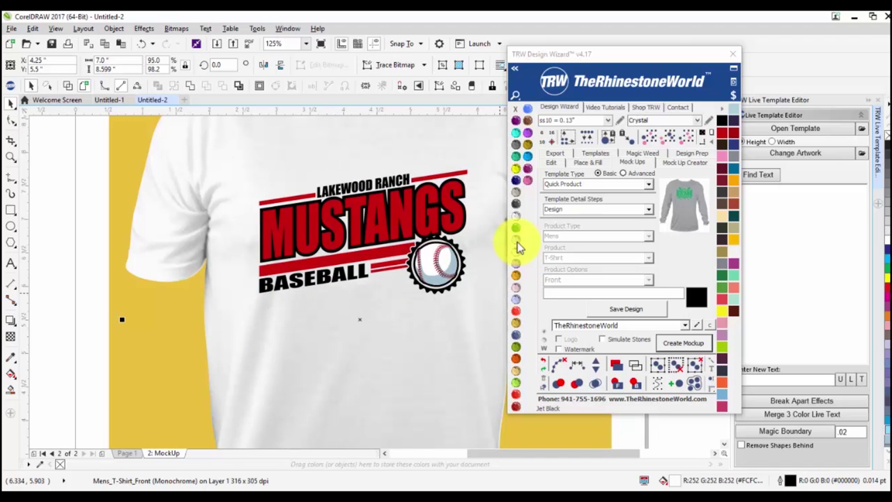
click(114, 299)
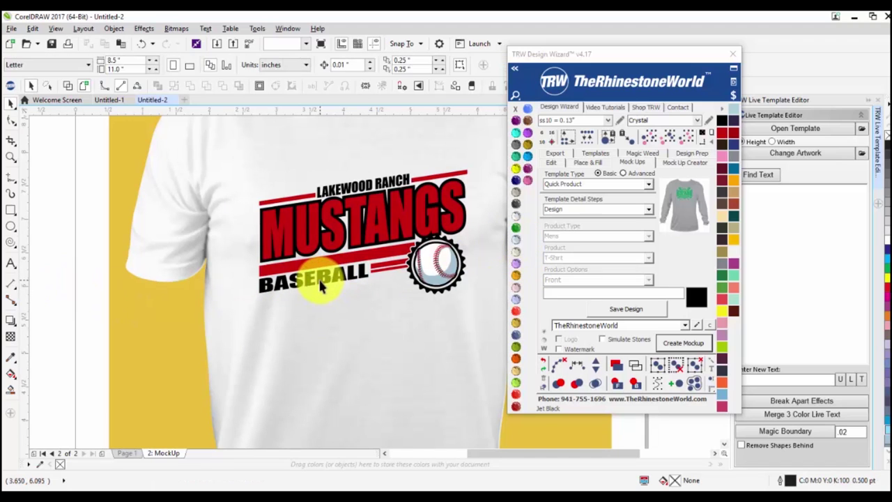
click(322, 286)
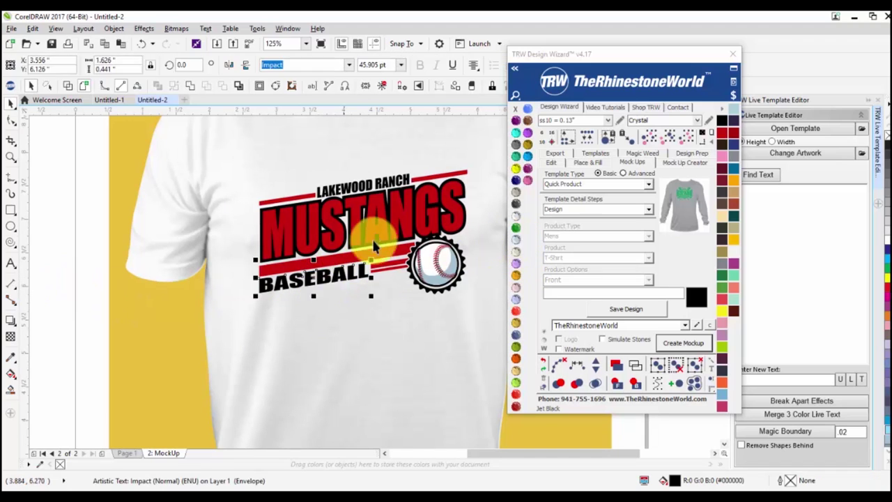
click(667, 143)
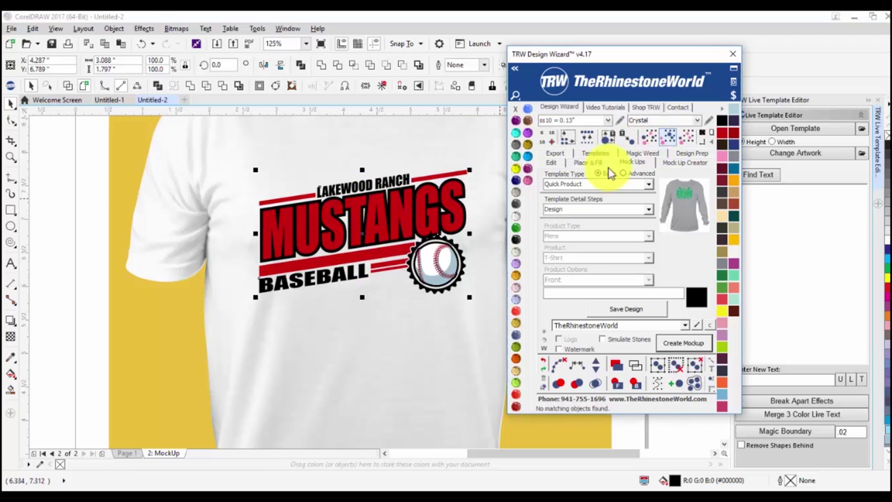
click(516, 214)
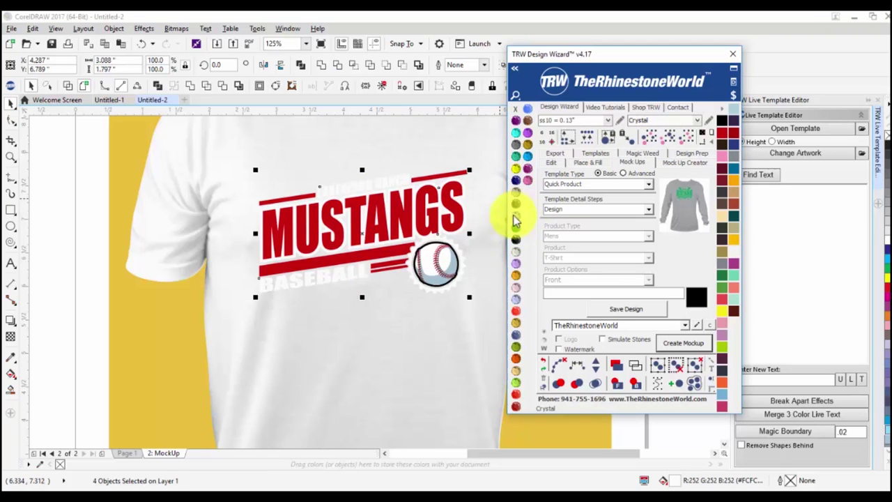
Colour the mockup shirt Jet Black and zoom out to the full shirt.
click(413, 338)
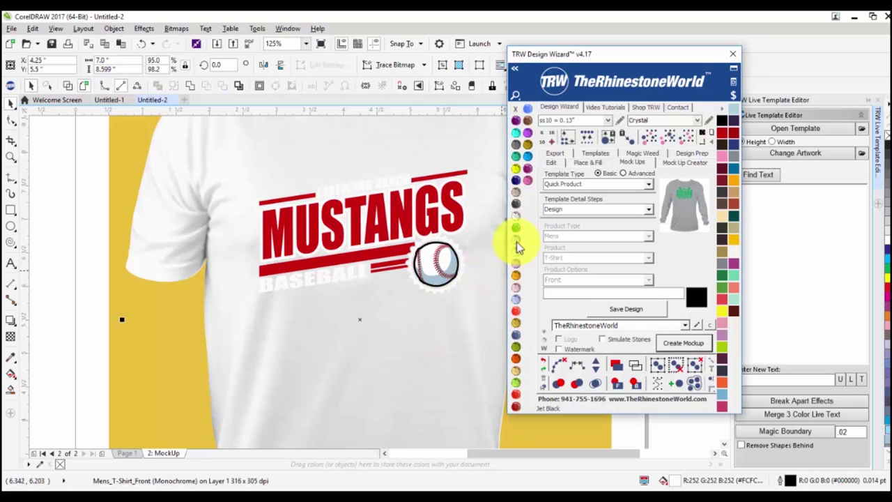
click(516, 240)
key(F3)
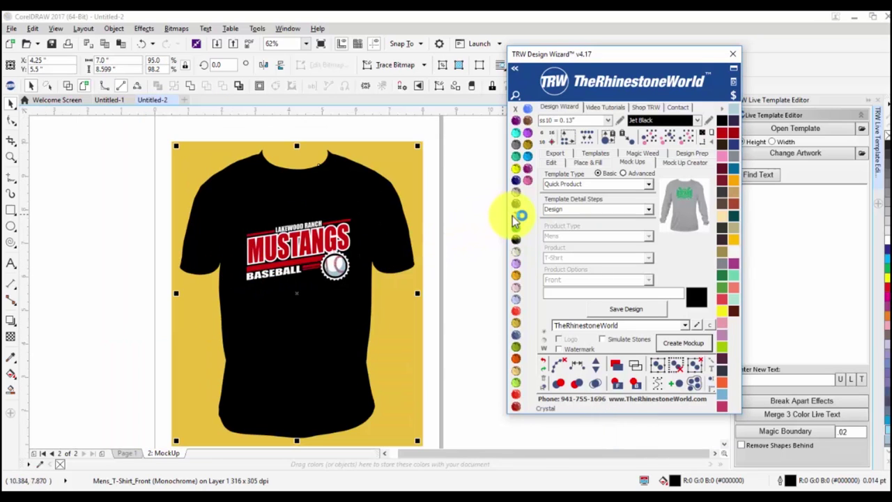
Apply TRW mockup shading to the flat black T-shirt and deselect it.
click(518, 223)
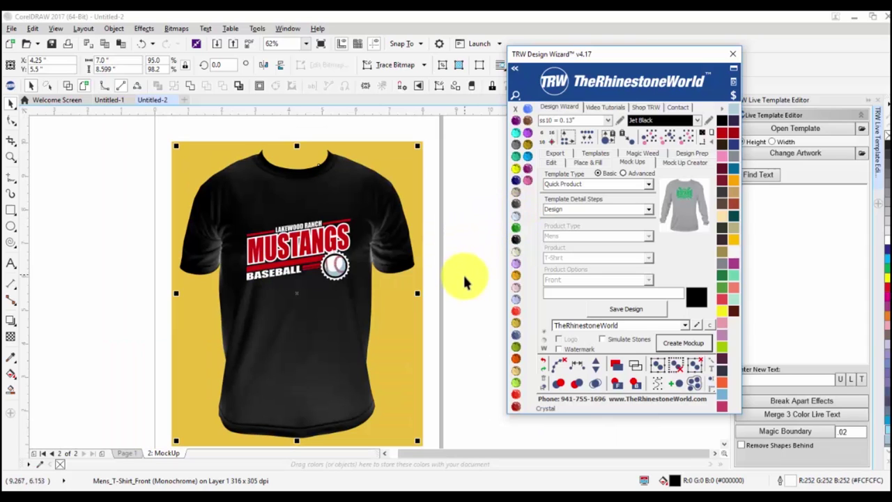
click(459, 306)
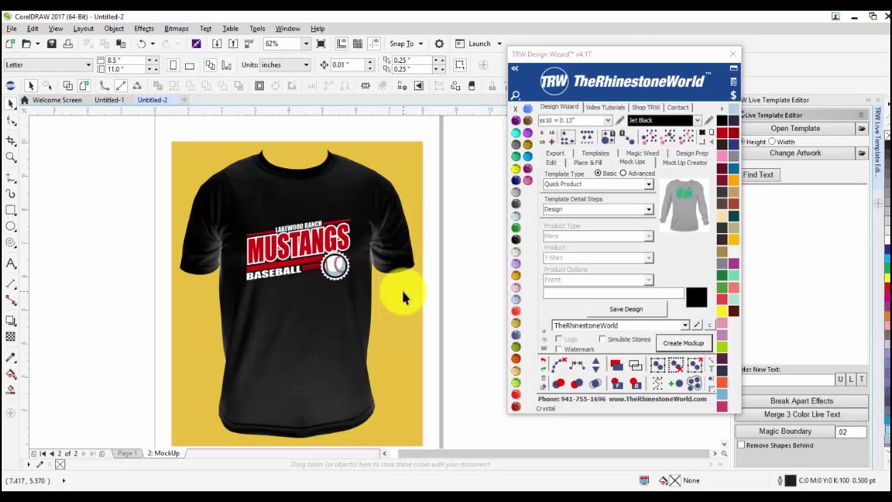
Set the mockup Template Type to Order Form - 2 Shirt.
click(624, 174)
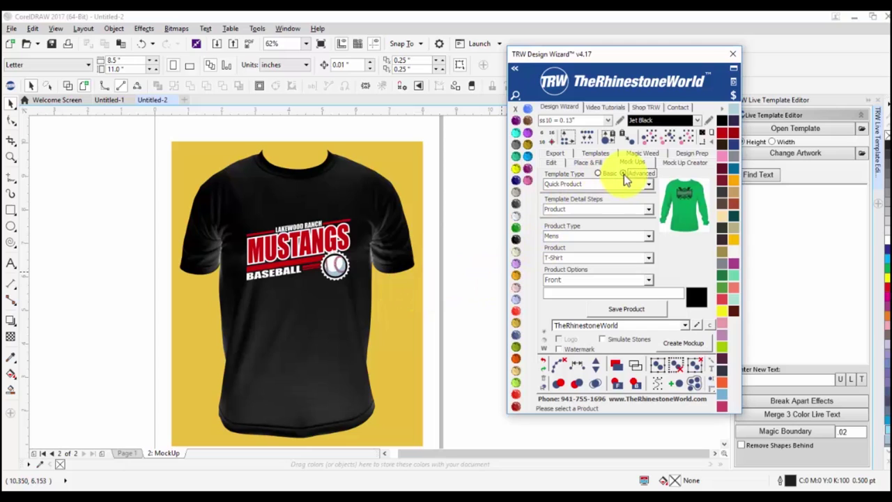
click(597, 175)
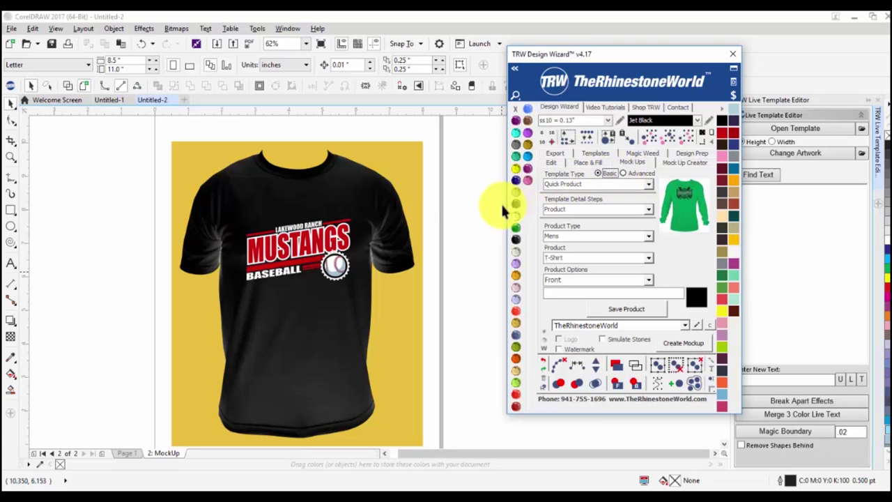
click(652, 210)
click(648, 184)
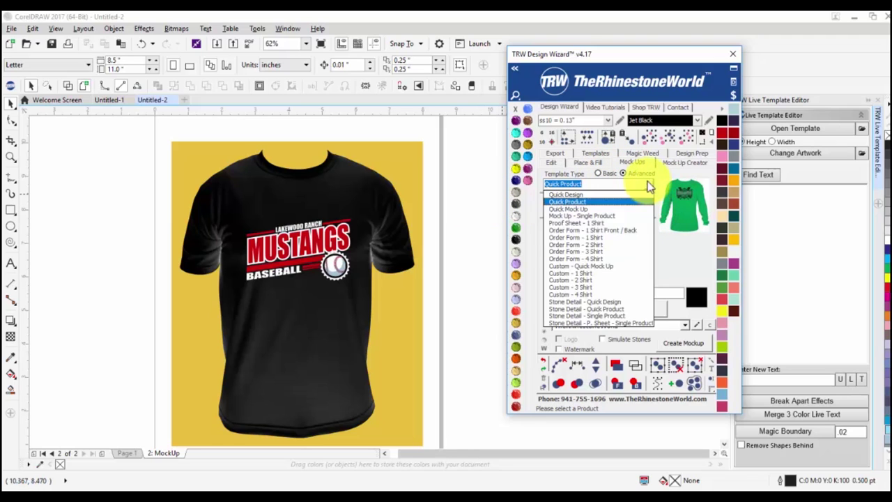
click(615, 243)
Keep Shirt 1 as the Template Detail Step.
click(649, 208)
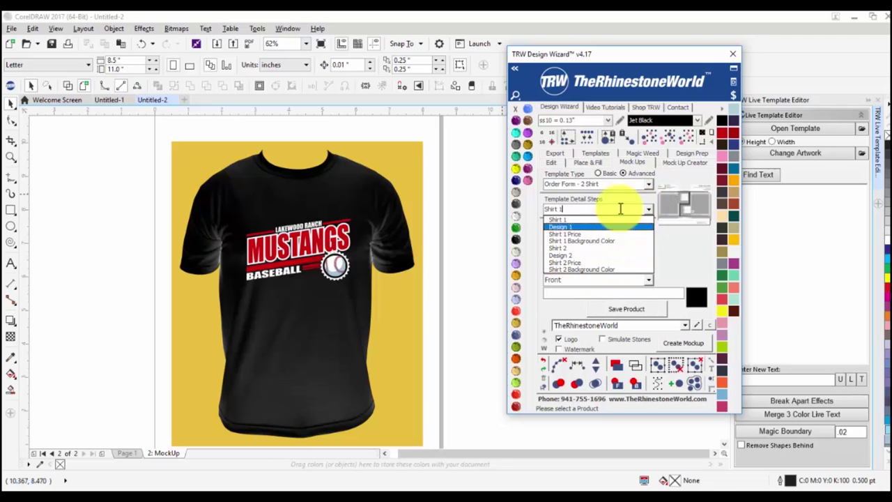
click(598, 172)
click(648, 209)
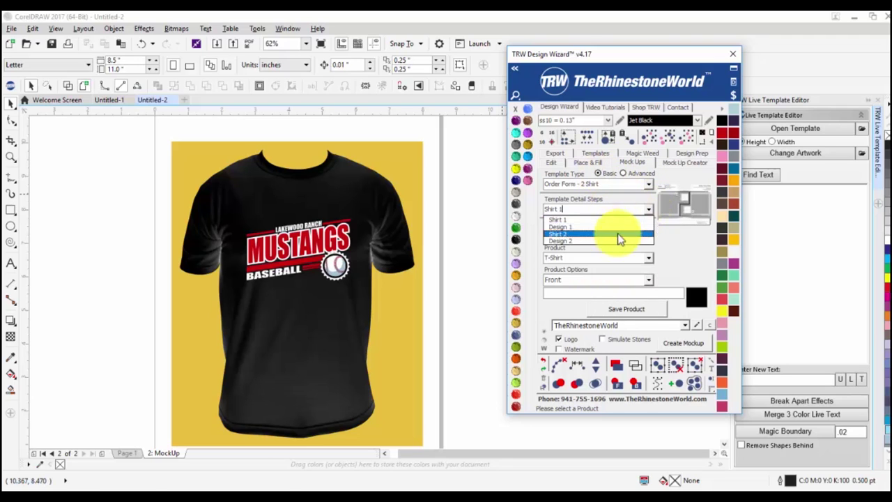
click(676, 256)
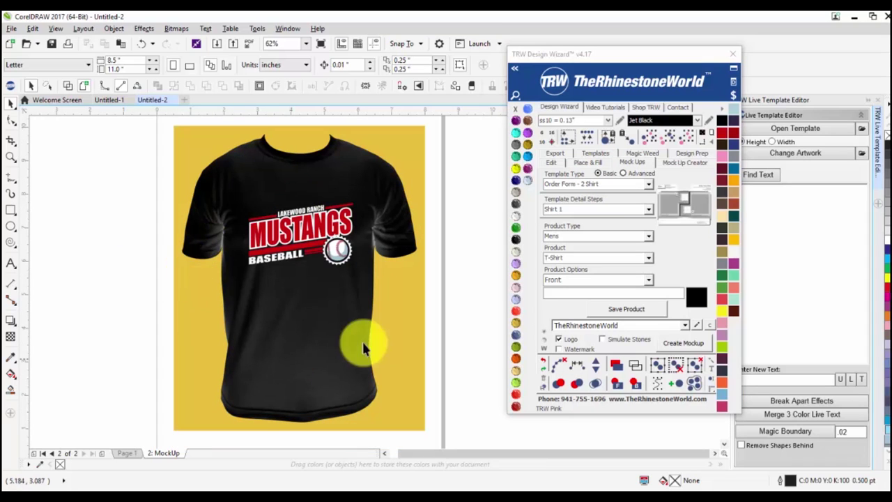
right_click(167, 453)
Delete the old MockUp page and choose the Order Form - 1 Shirt template.
click(204, 428)
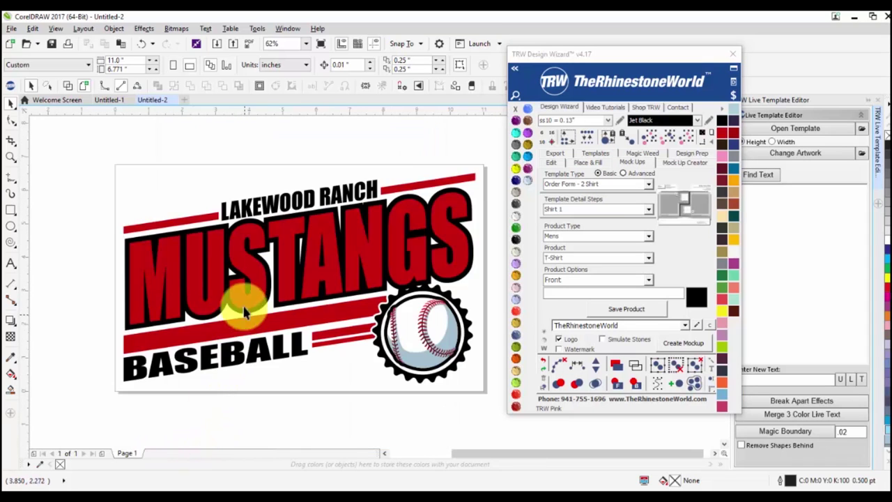
scroll(237, 278, down, 2)
click(649, 184)
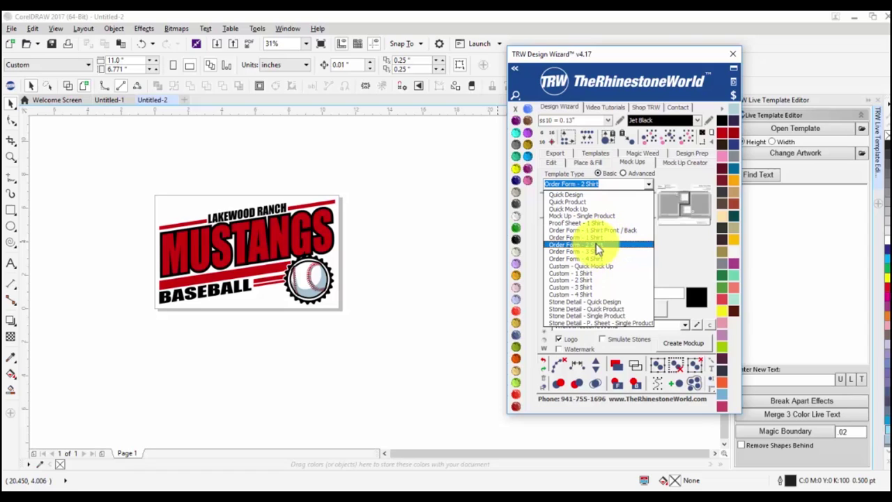
click(598, 237)
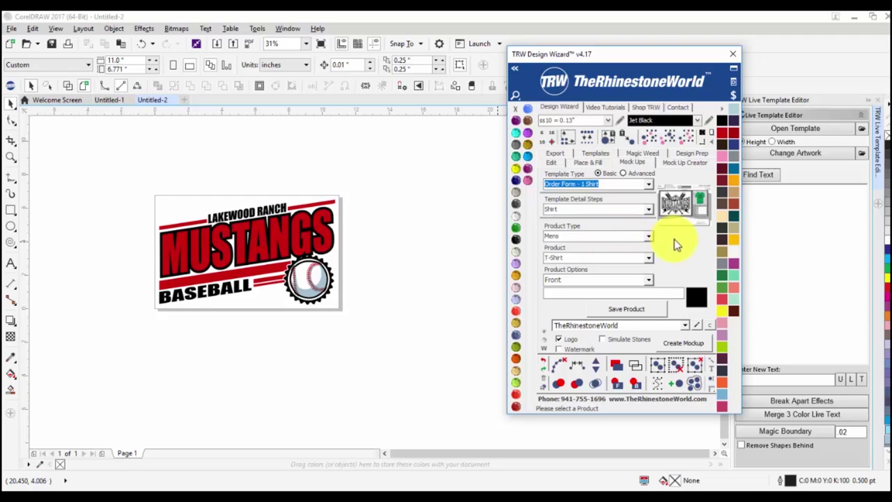
click(363, 198)
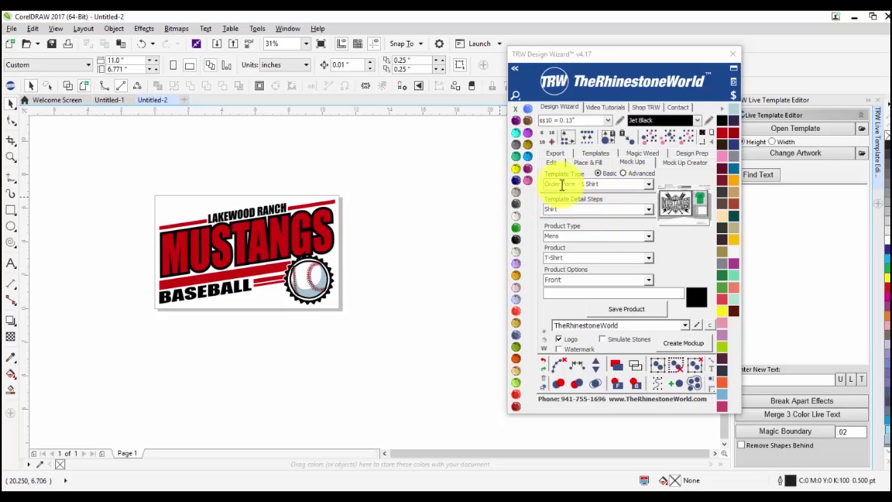
At the Shirt step, set product type Womens, product Dri Fit Shirt, and save the product.
click(648, 209)
click(592, 219)
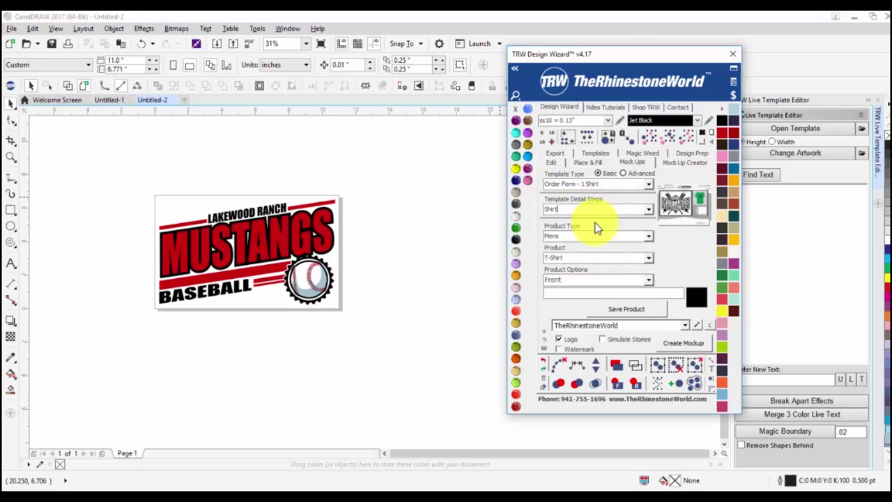
click(647, 235)
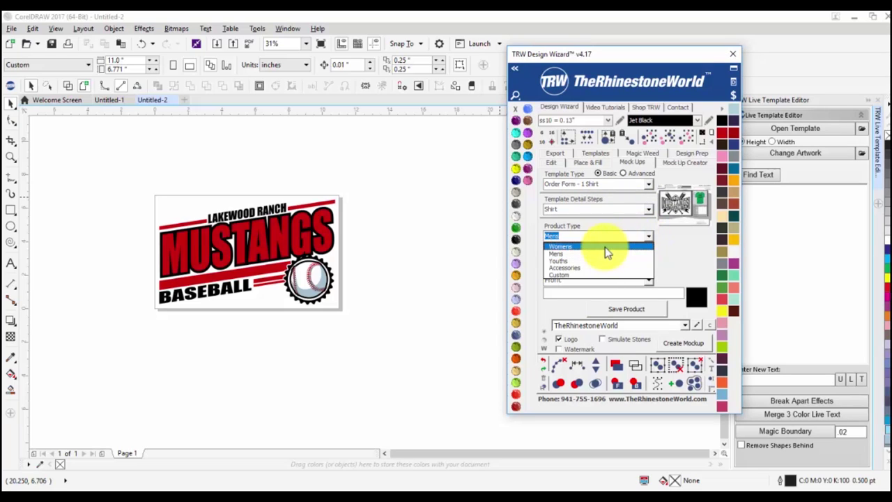
click(605, 246)
click(646, 258)
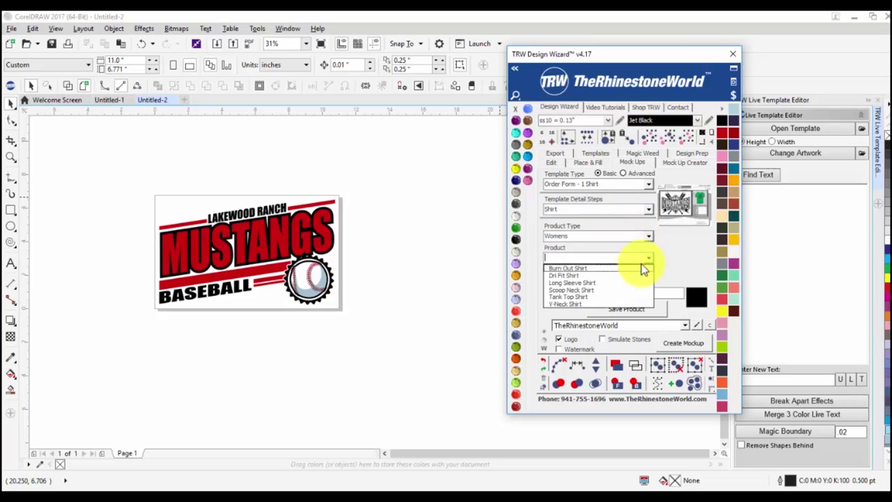
click(632, 277)
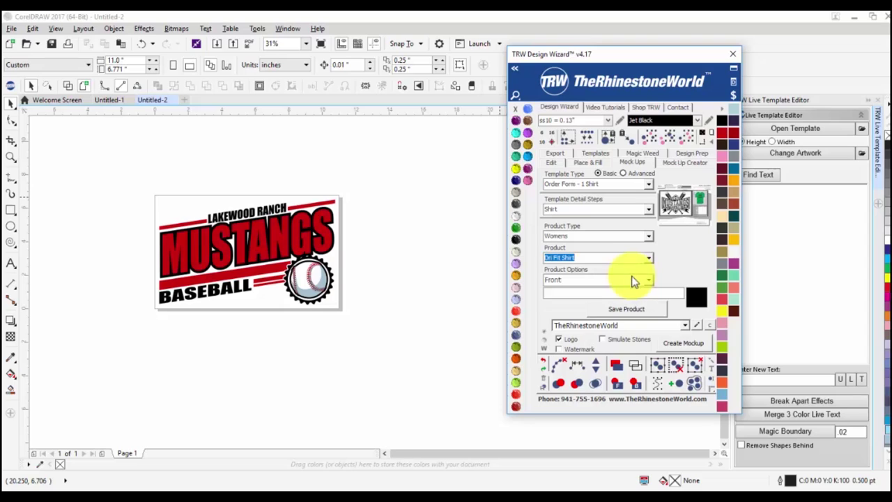
click(615, 309)
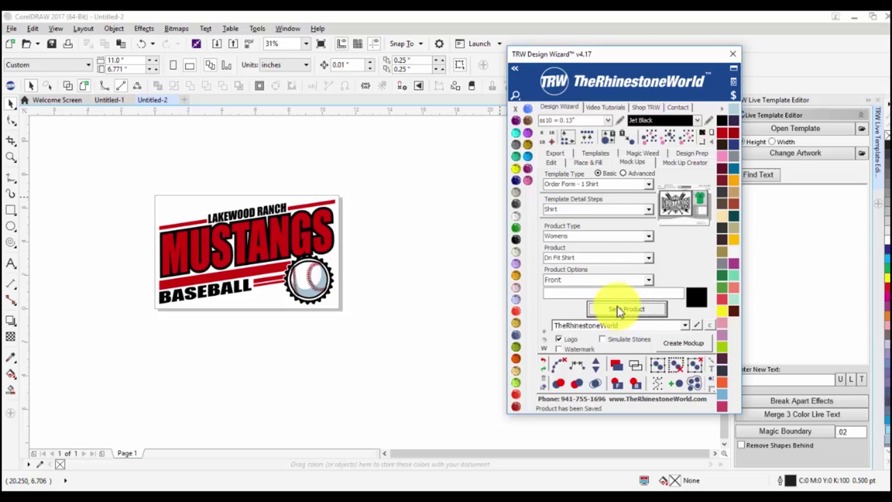
Save the Mustangs artwork as the design and generate the order form mockup.
click(639, 210)
click(629, 225)
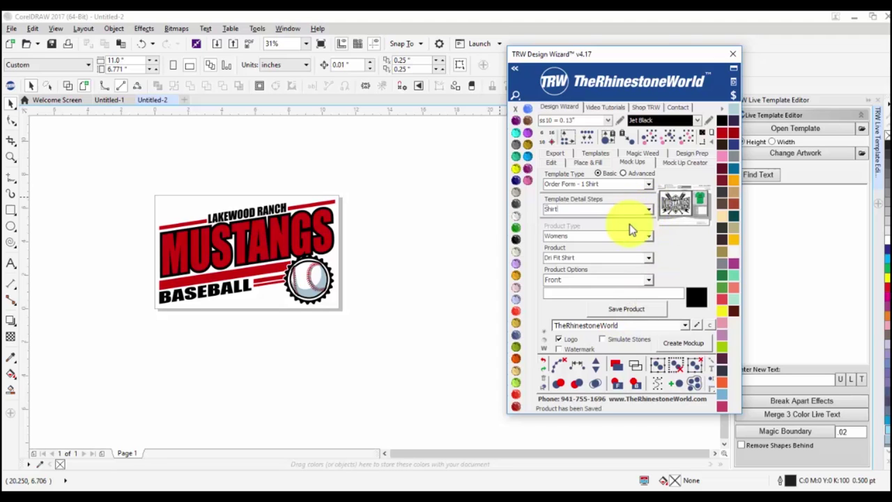
click(628, 311)
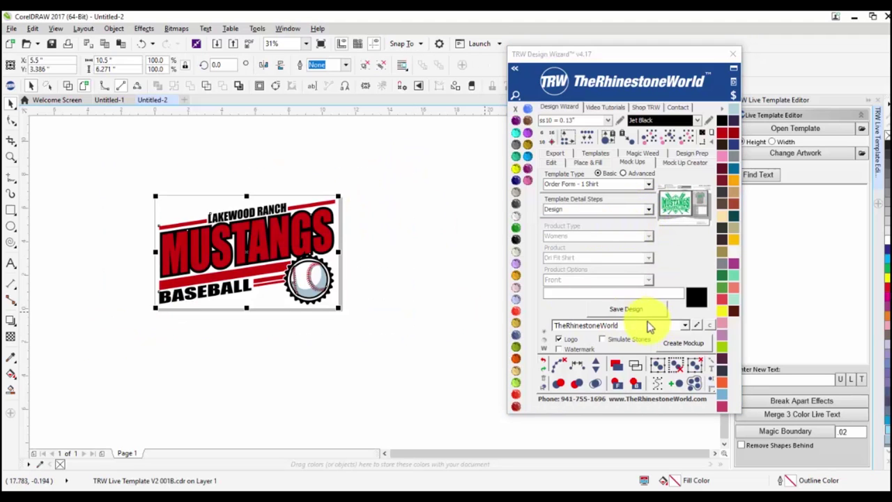
click(676, 343)
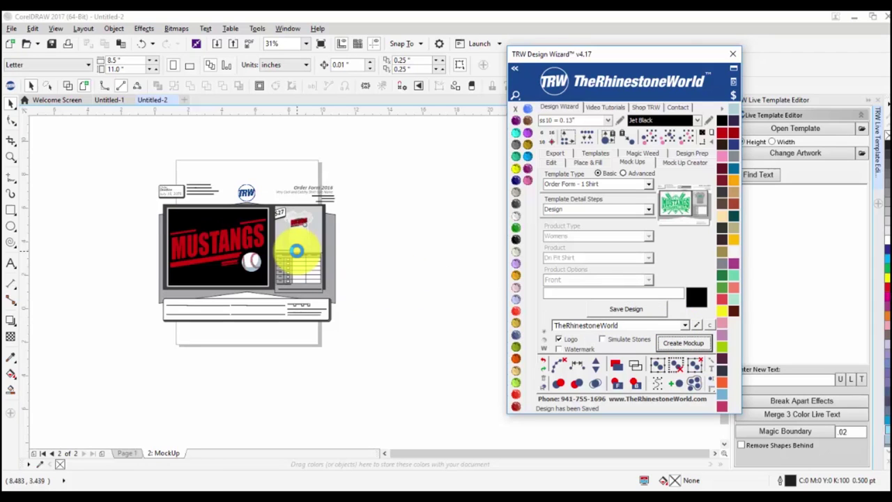
Inspect the order form by zooming, then marquee-select all its mockup objects.
scroll(333, 237, up, 2)
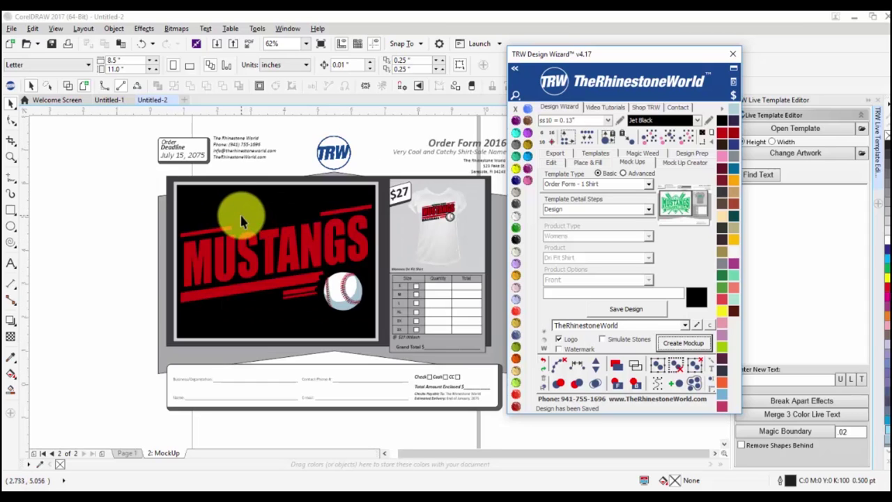
scroll(336, 180, up, 2)
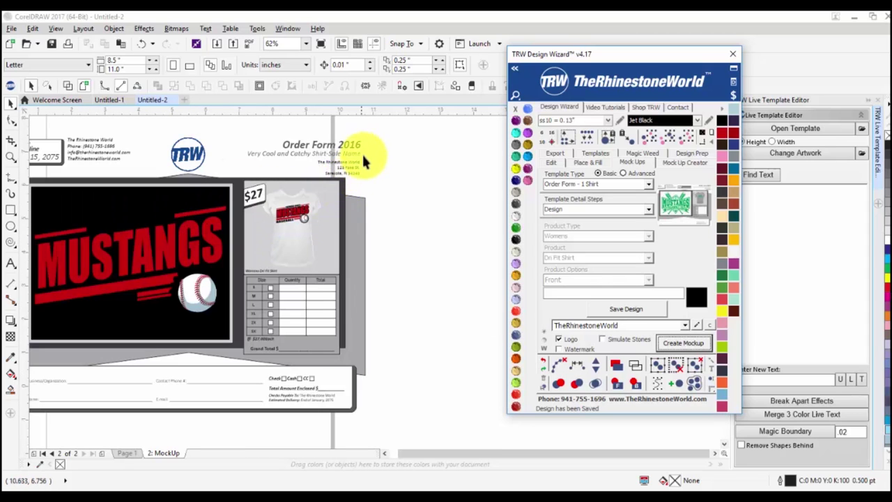
scroll(370, 156, down, 2)
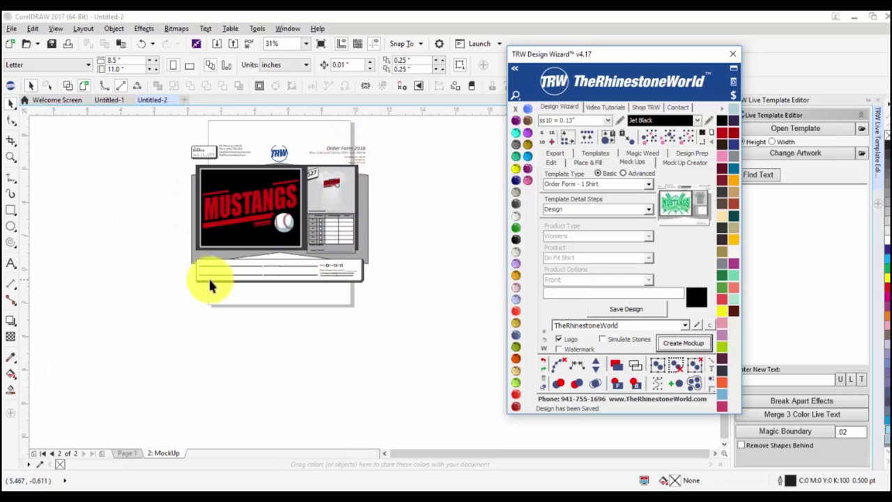
scroll(197, 154, up, 2)
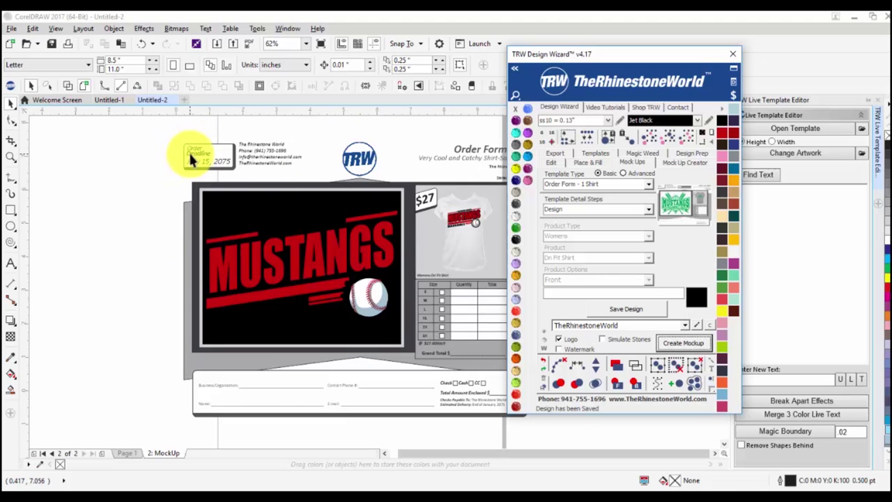
scroll(188, 274, down, 2)
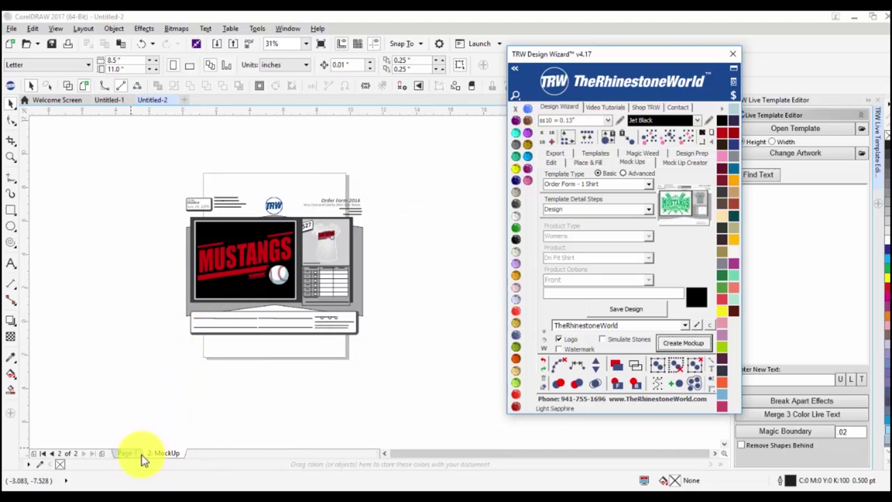
drag(141, 153, 429, 368)
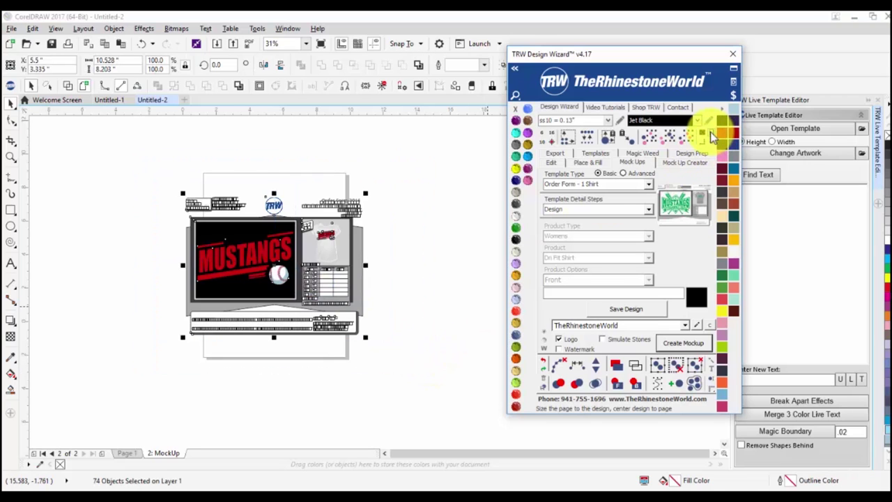
Fit the MockUp page around the reselected order form mockup using the TRW page-size button.
click(710, 132)
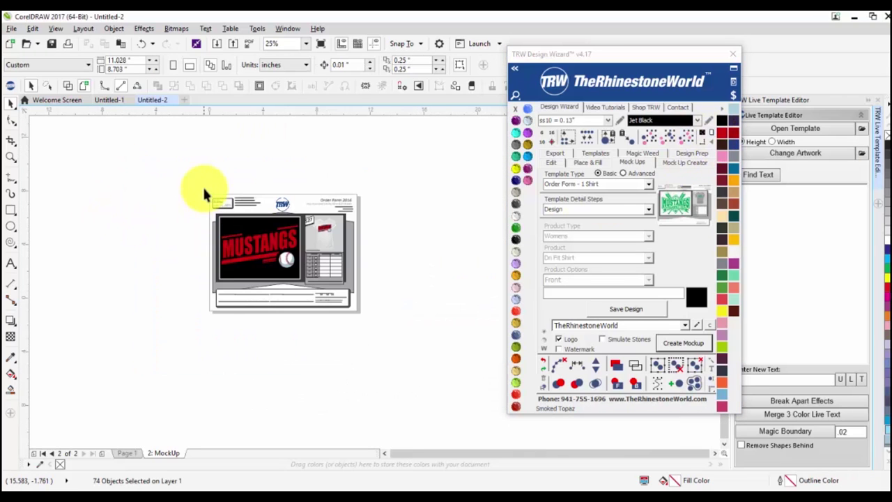
scroll(320, 289, up, 2)
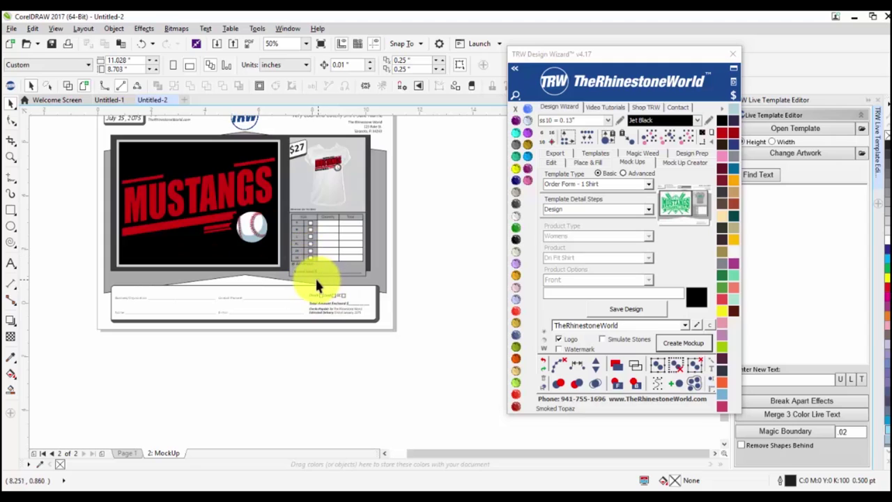
scroll(321, 320, down, 2)
mouse_move(456, 240)
mouse_down()
mouse_move(255, 379)
mouse_move(289, 365)
mouse_up()
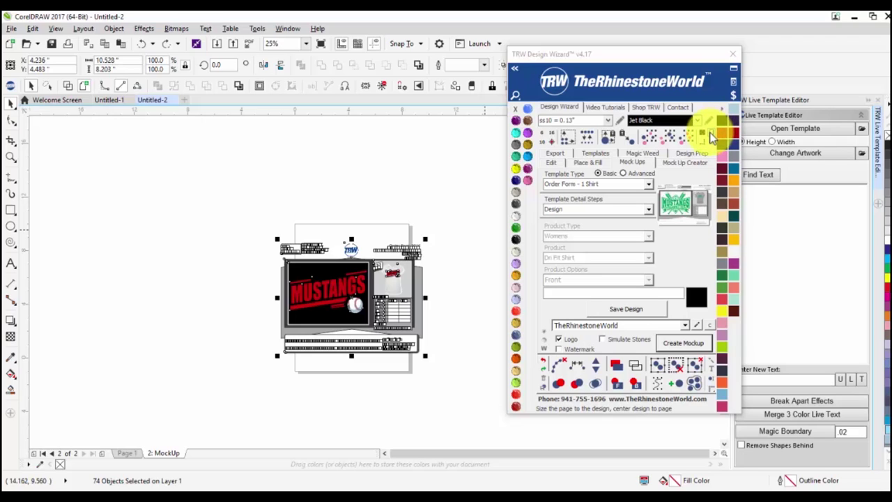
click(713, 130)
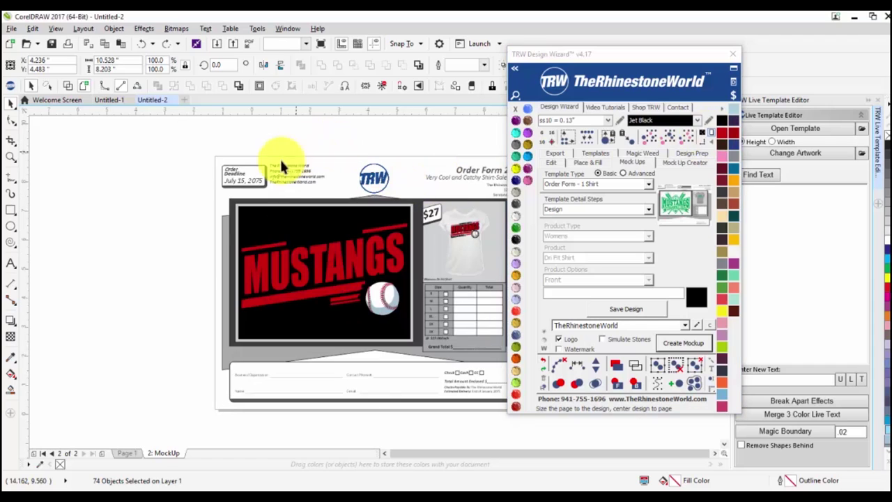
Alternate between Page 1's Mustangs design and the 2: MockUp page, finishing on the mockup.
click(203, 271)
scroll(195, 385, down, 2)
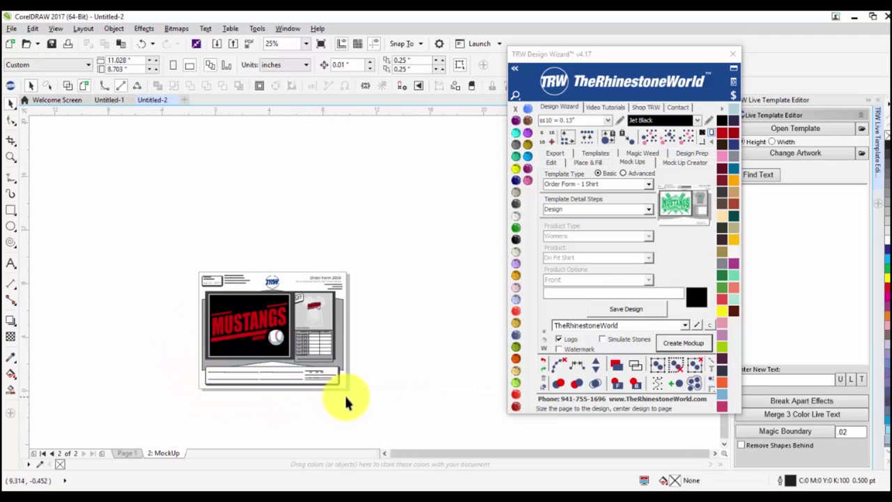
click(124, 457)
click(162, 455)
click(138, 453)
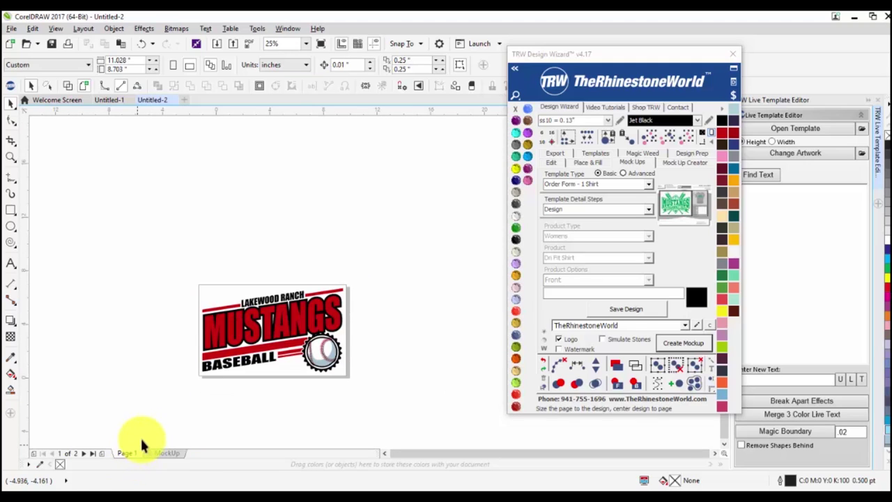
click(167, 454)
scroll(247, 378, up, 2)
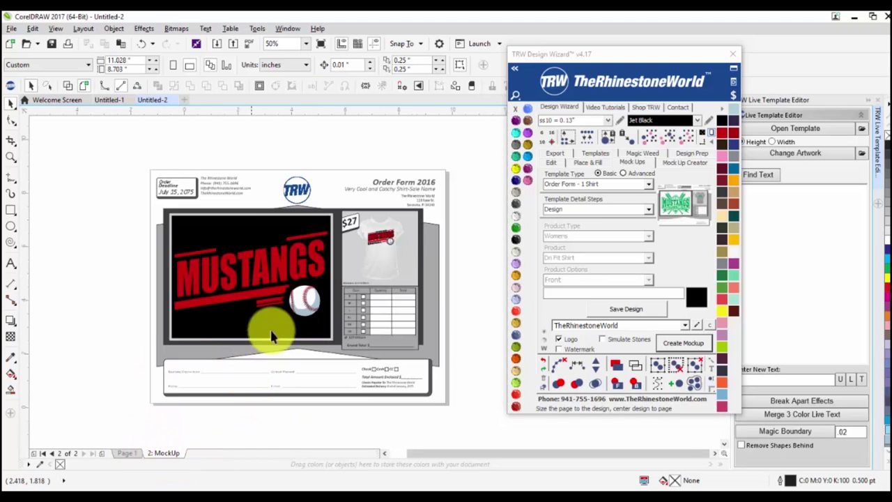
scroll(416, 218, up, 2)
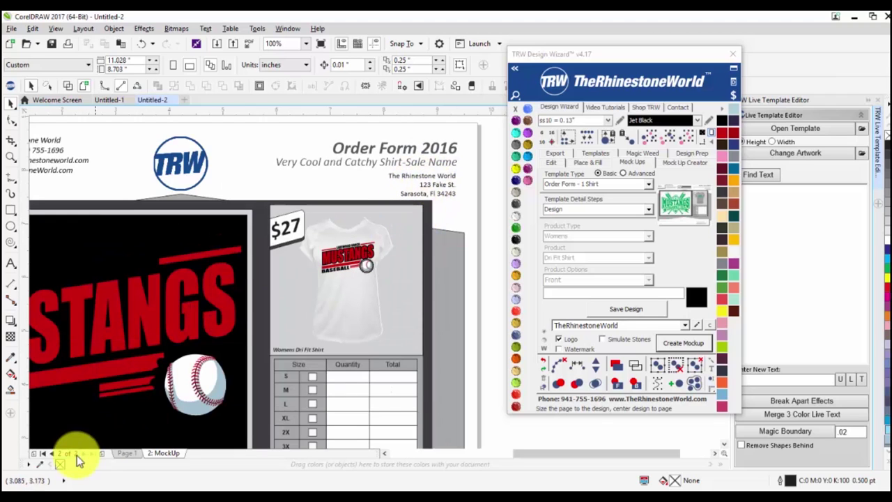
click(126, 454)
scroll(301, 293, down, 2)
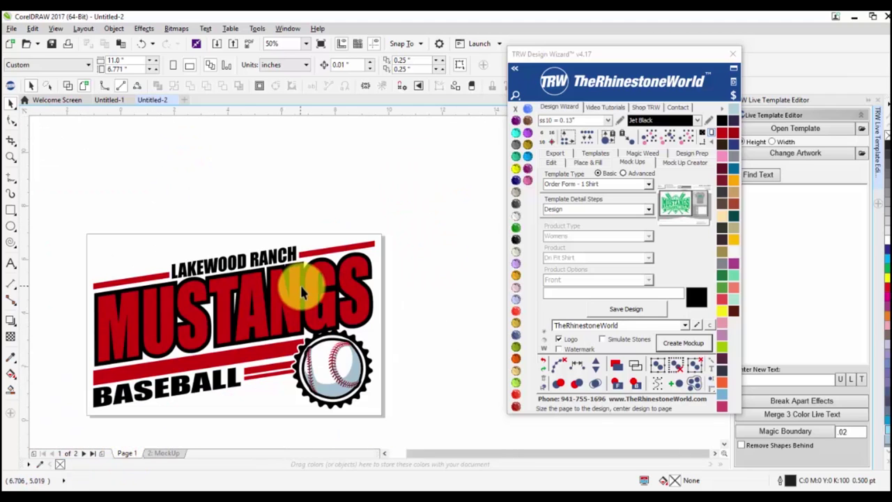
click(160, 454)
click(125, 453)
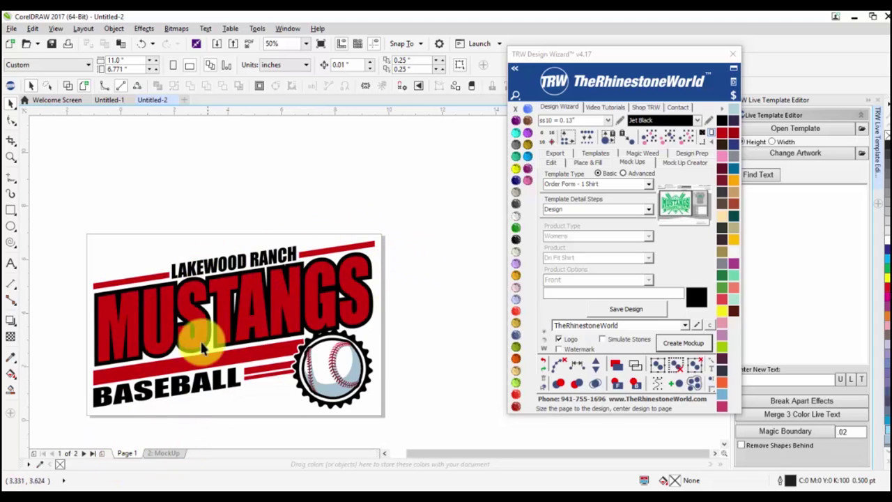
click(170, 453)
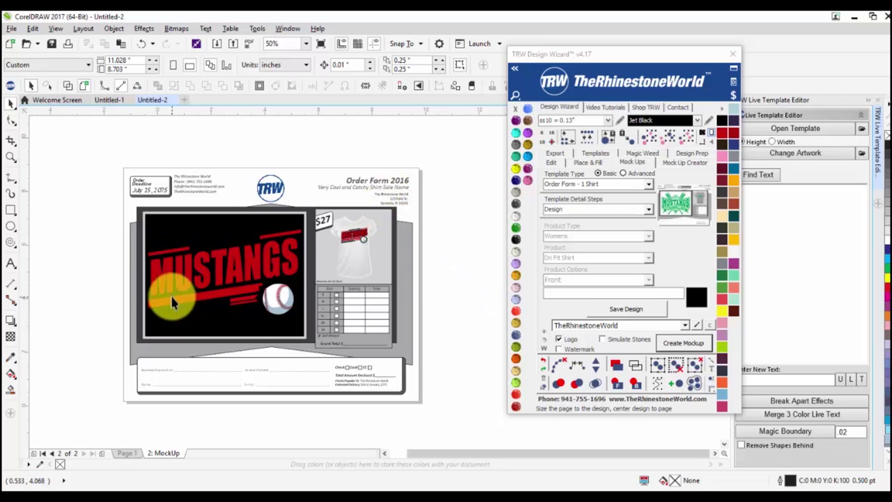
Give the Mustangs artwork a Light Topaz background after trying Cobalt and reddish swatches.
click(148, 223)
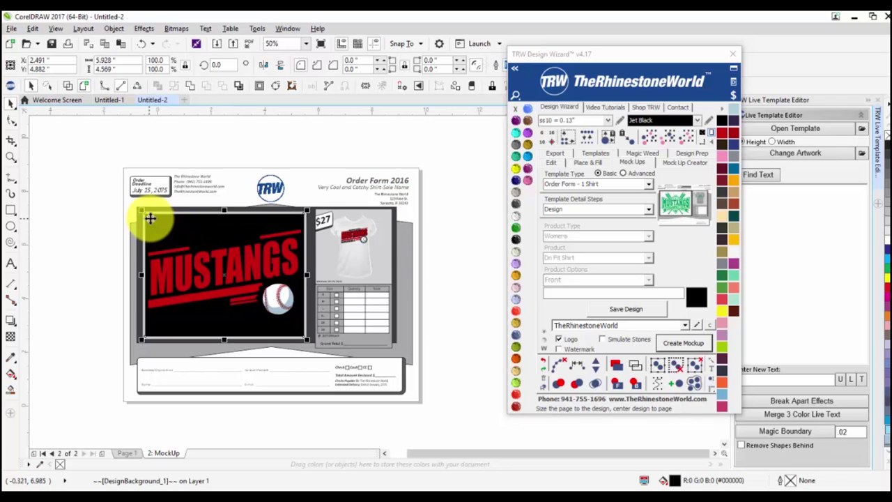
click(517, 197)
click(516, 180)
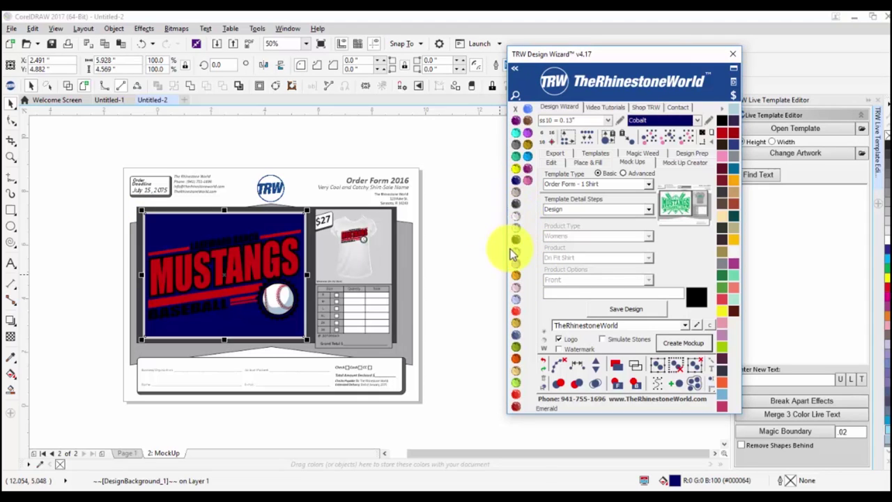
click(515, 319)
click(516, 325)
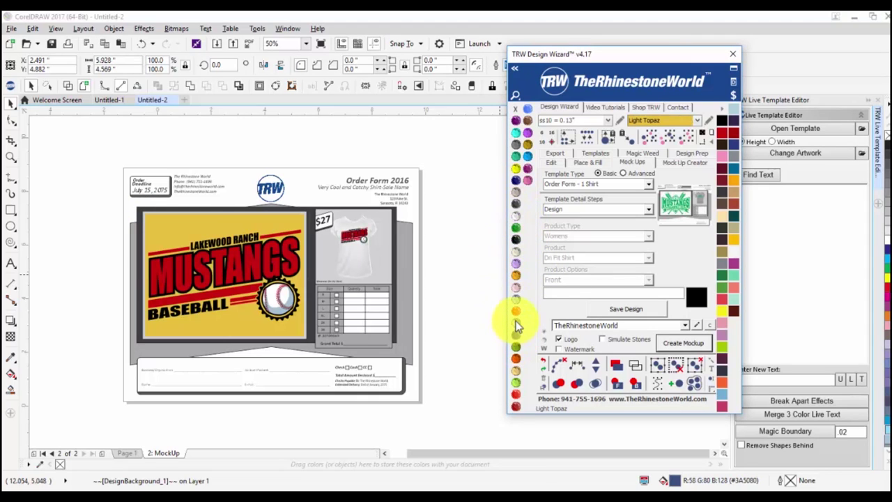
click(478, 304)
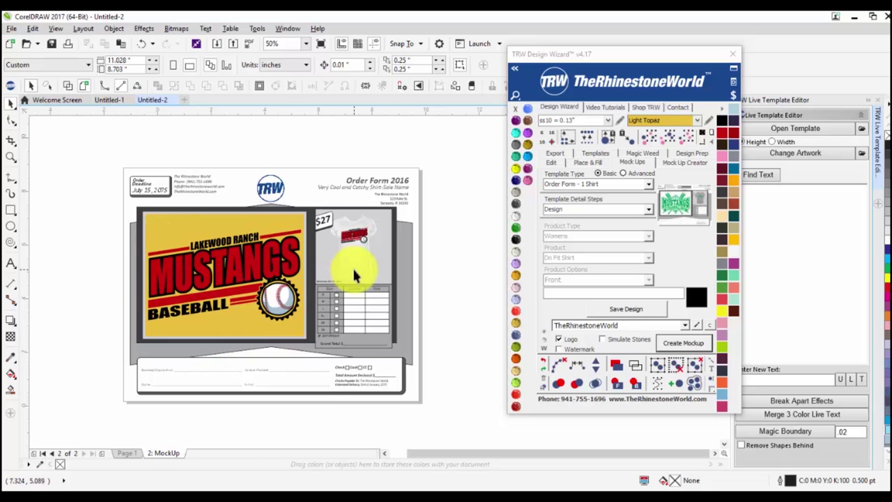
Tint the shirt bitmap a darker gold and select the backdrop panel behind it.
scroll(335, 253, up, 2)
scroll(366, 198, up, 1)
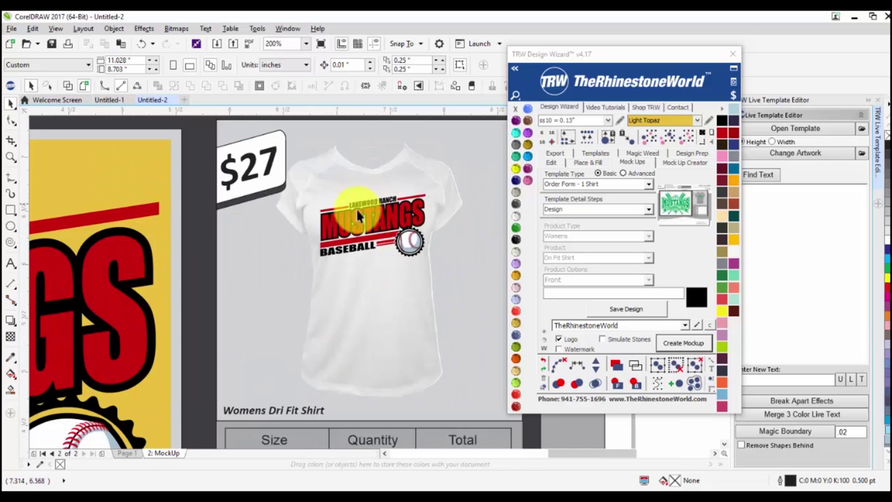
click(382, 304)
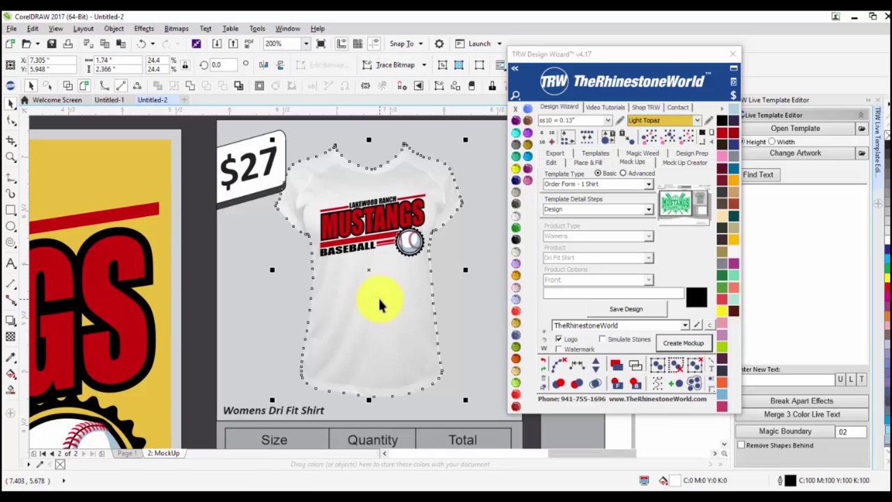
click(516, 326)
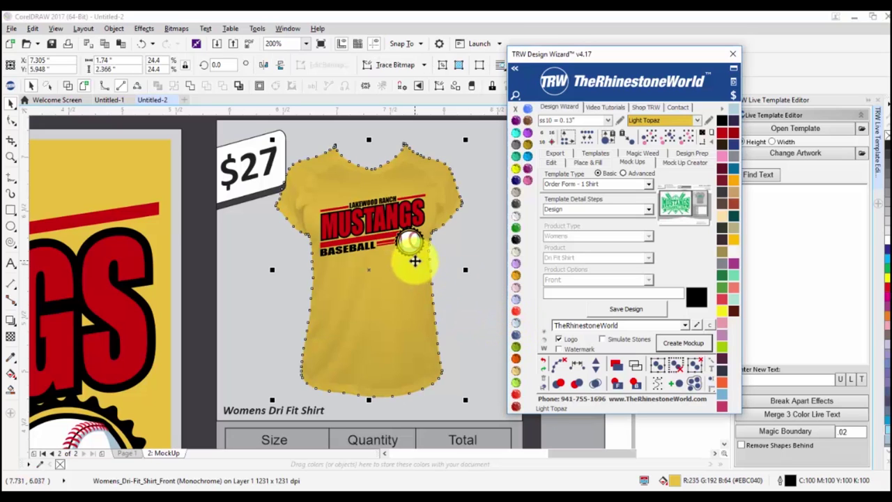
click(517, 227)
click(516, 238)
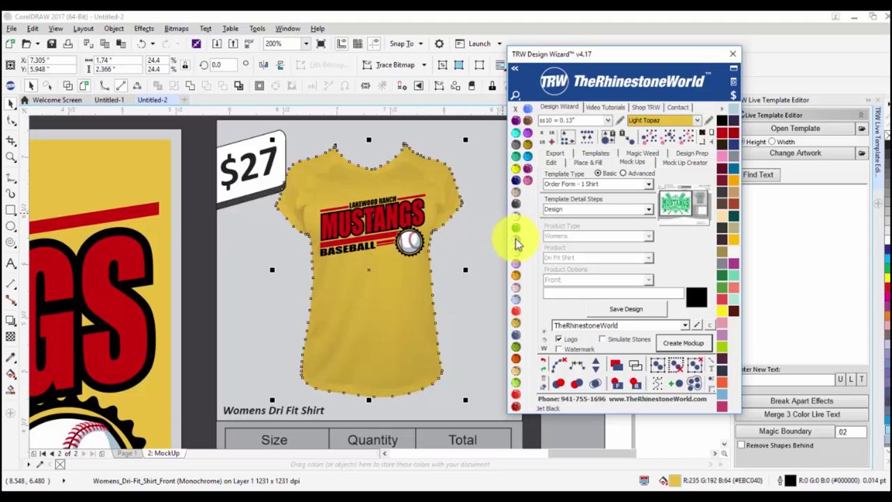
click(365, 202)
scroll(366, 203, down, 1)
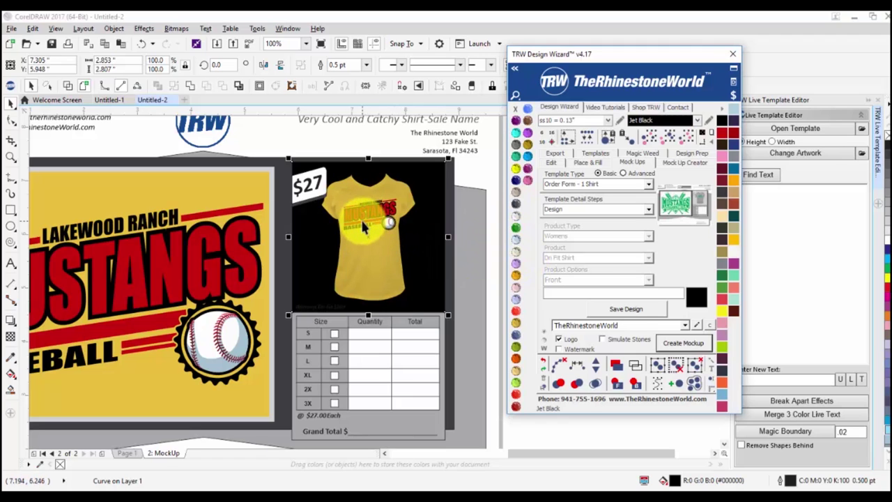
Replace the 7 in the shirt's $27 price text with 2 so the tag reads $22.
scroll(363, 225, down, 1)
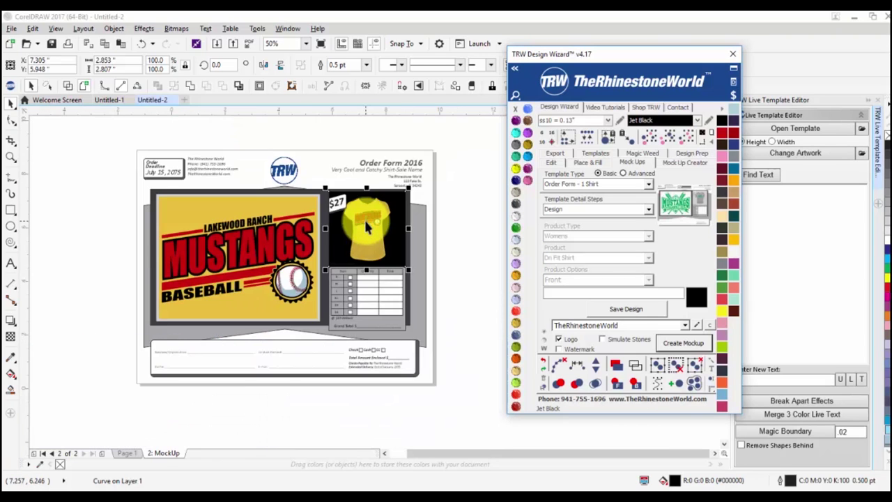
scroll(338, 205, up, 2)
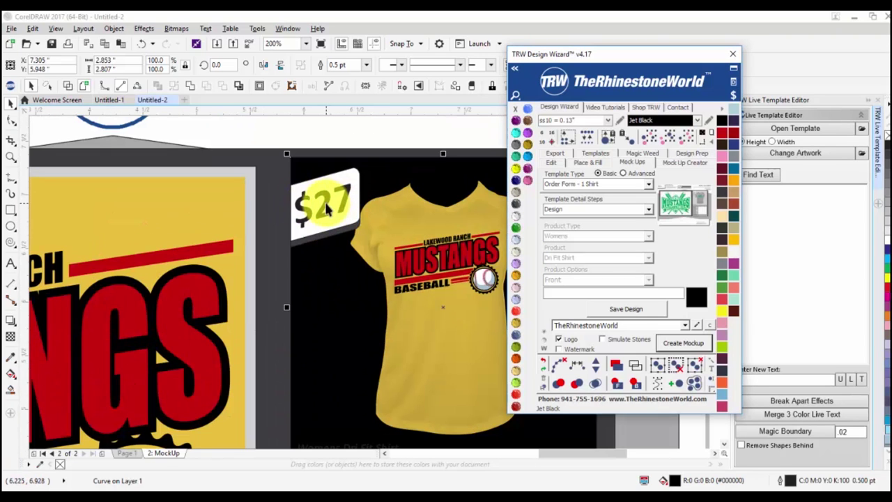
click(326, 203)
double_click(326, 203)
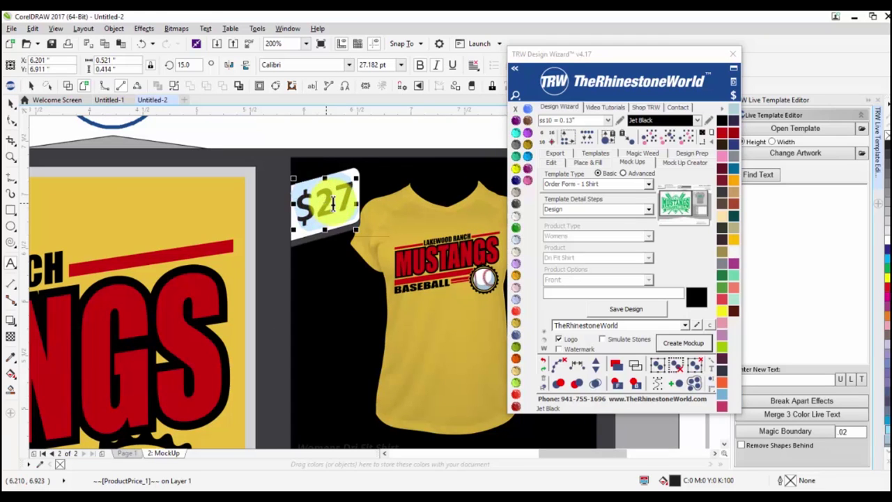
click(352, 181)
click(335, 192)
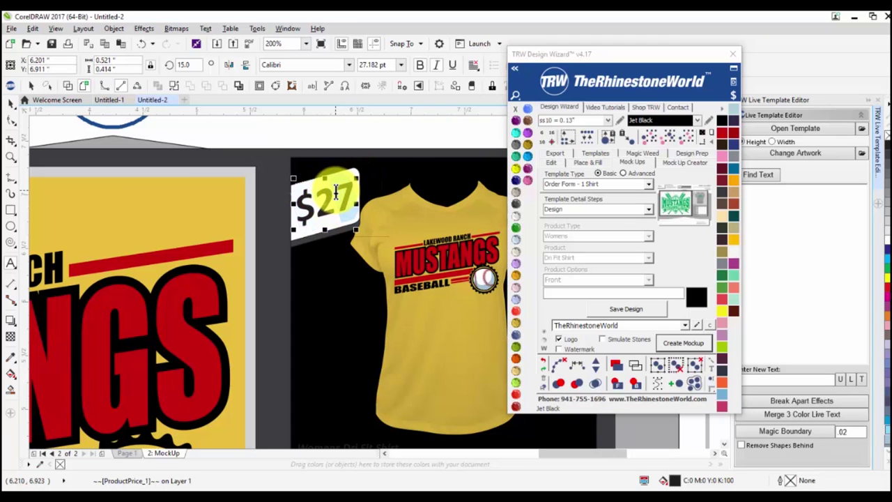
text(2)
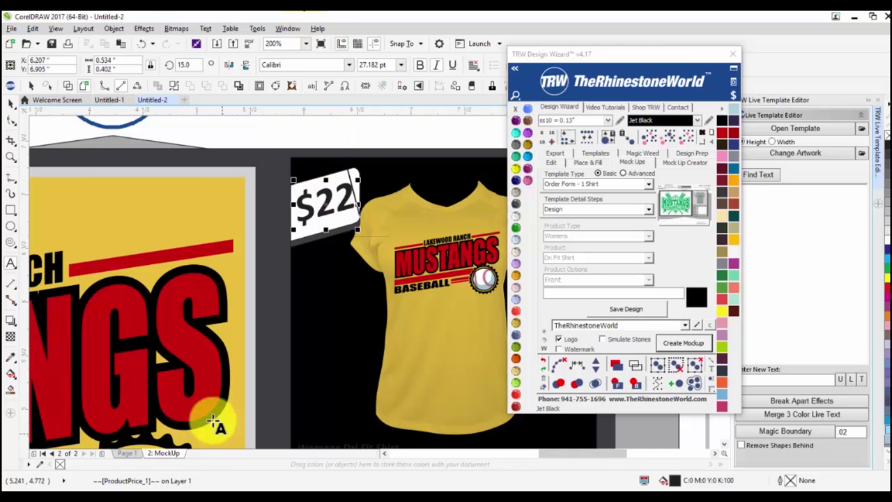
scroll(224, 208, down, 1)
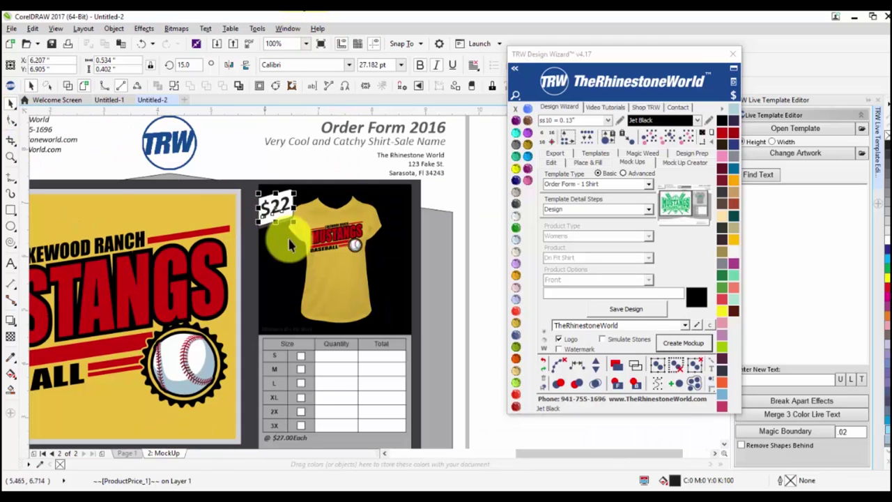
scroll(340, 231, down, 1)
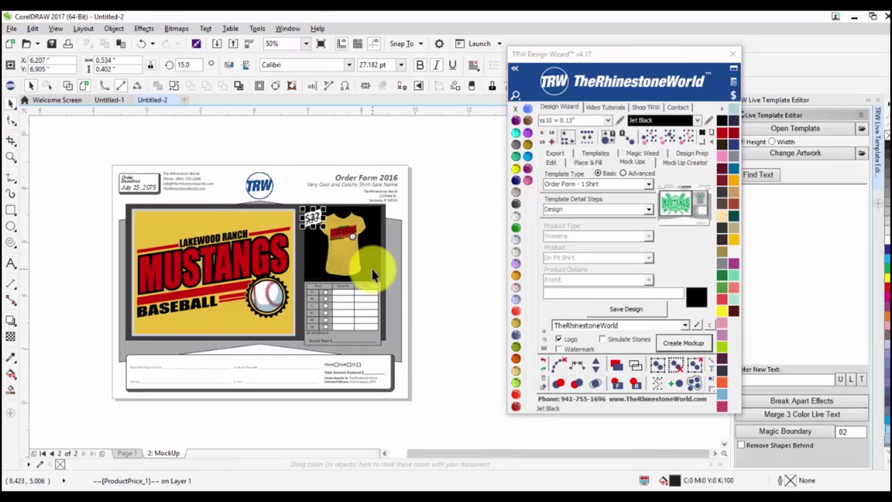
click(429, 276)
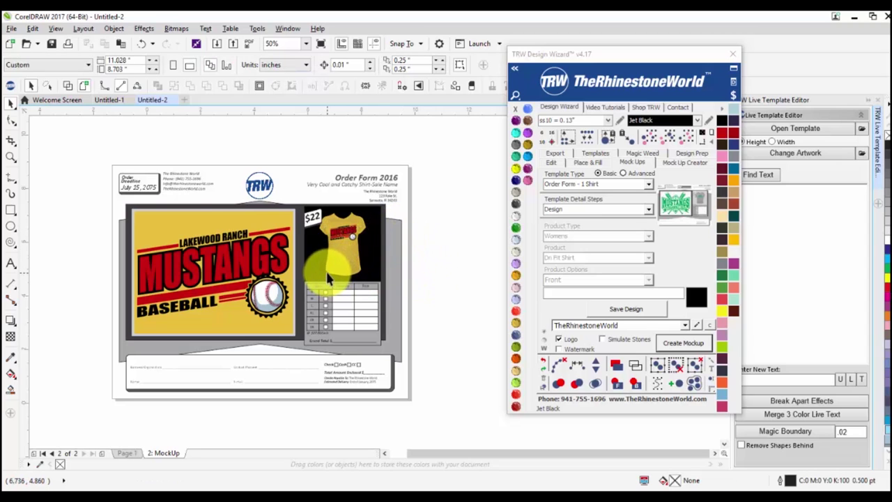
Select all of the company name line's text, then leave it unchanged.
scroll(159, 201, up, 1)
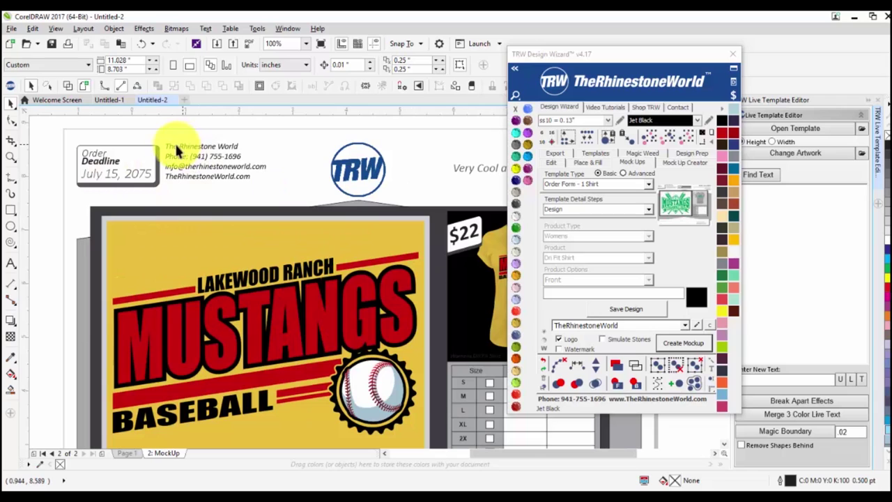
double_click(218, 146)
key(ctrl+a)
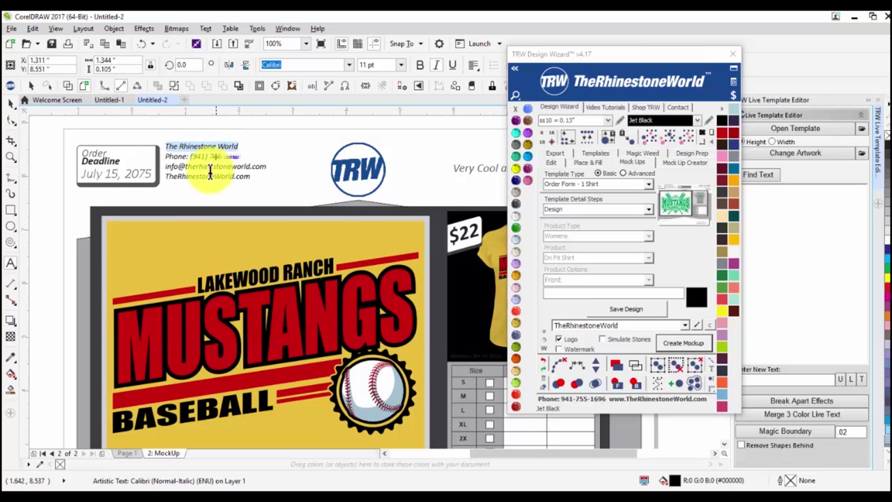
scroll(187, 168, down, 1)
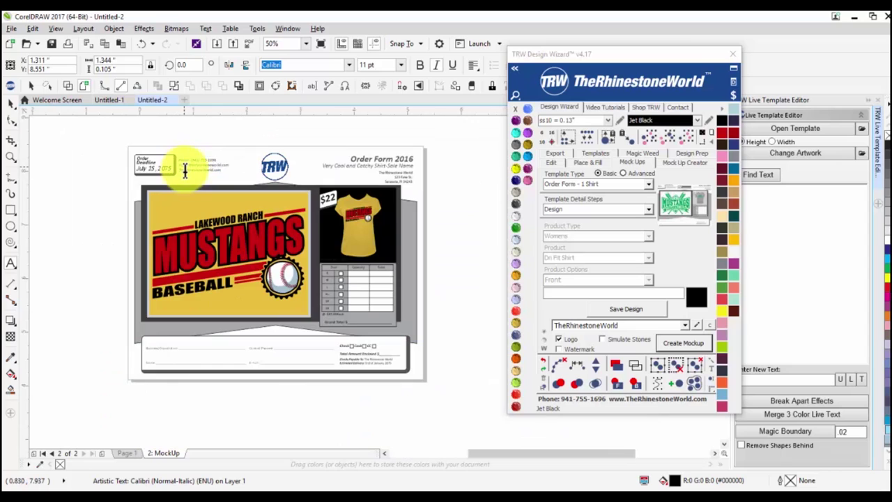
scroll(184, 171, up, 1)
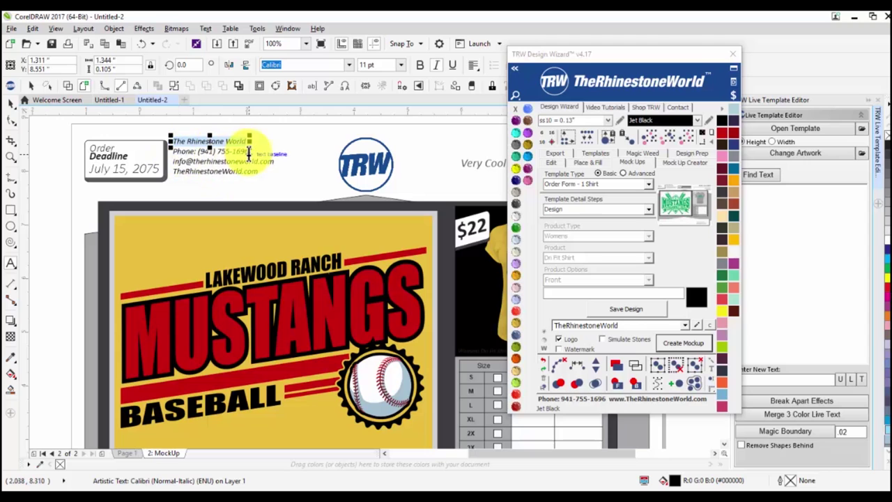
click(11, 102)
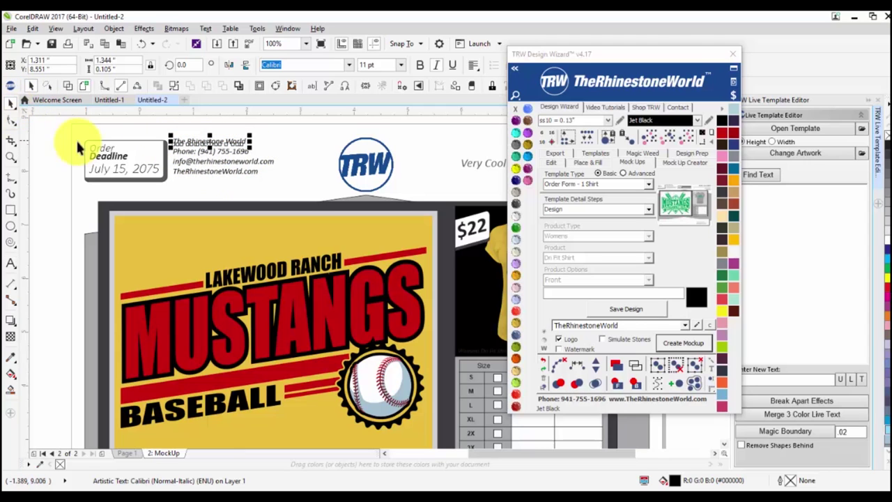
click(265, 154)
scroll(274, 182, down, 1)
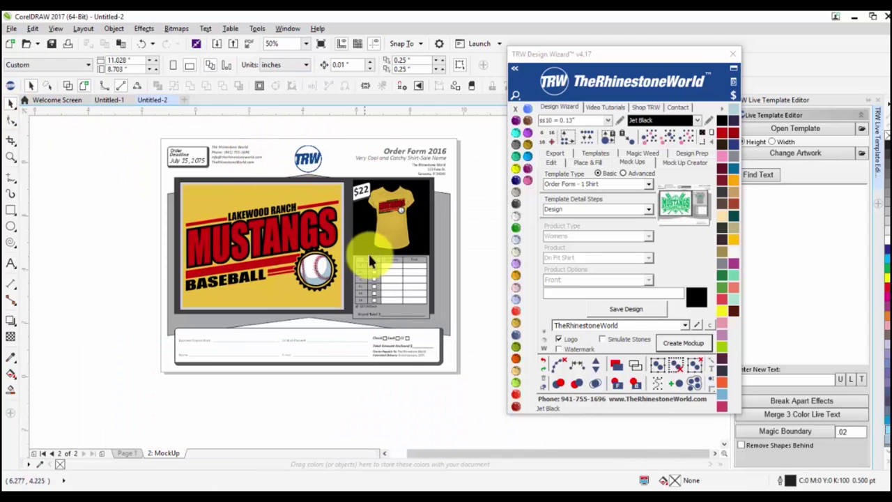
scroll(411, 152, up, 1)
Delete the Order Form 2016 title and the 'Very Cool and Catchy Shirt-Sale Name' tagline.
click(419, 153)
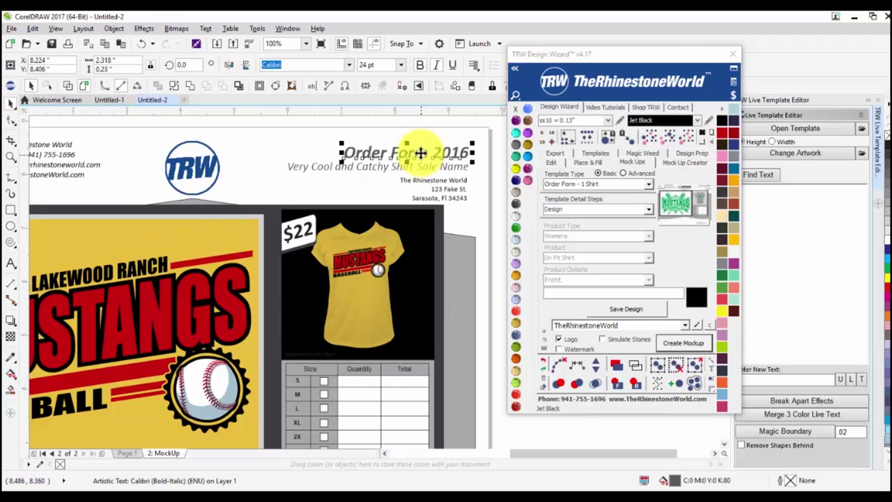
key(Delete)
click(410, 166)
key(Delete)
Enlarge the three return-address lines to about 19.6 pt and move them into the header's top-right.
drag(364, 165, 468, 213)
drag(395, 172, 331, 133)
drag(411, 163, 394, 152)
click(474, 160)
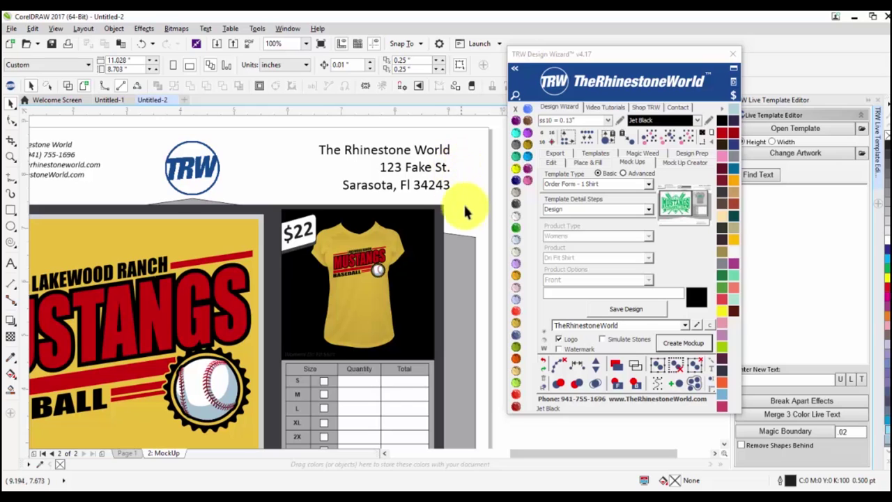
scroll(465, 210, down, 1)
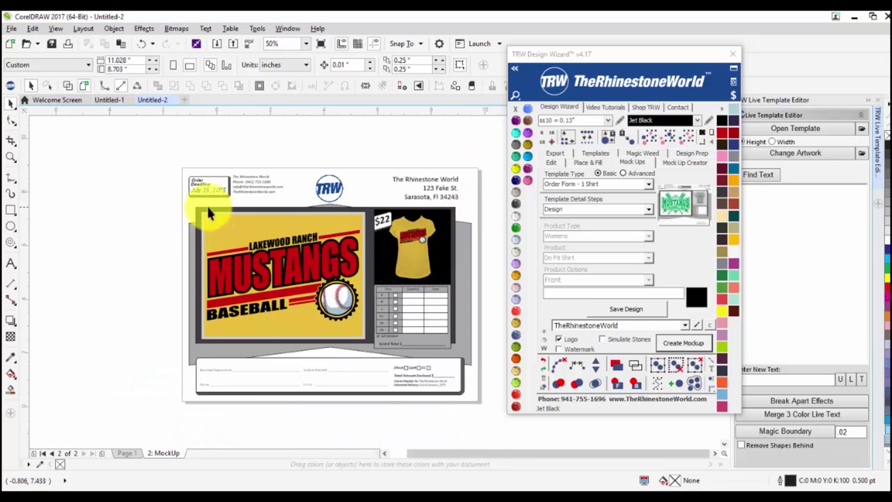
Fill the mockup frame with Cobalt navy and try Ruby Maroon on the backdrop shape.
click(366, 206)
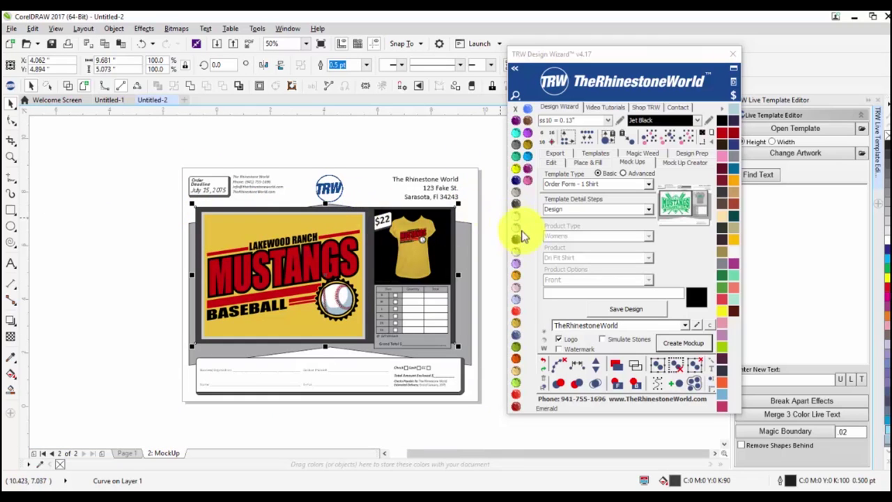
click(515, 196)
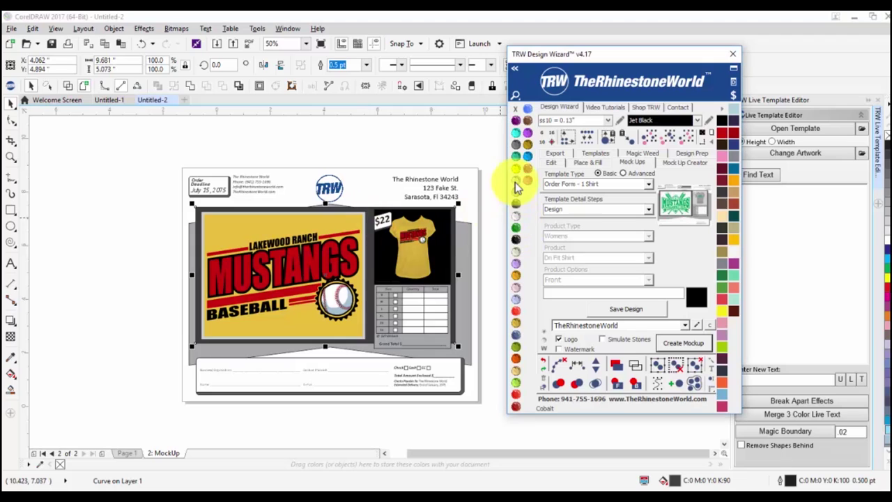
click(191, 241)
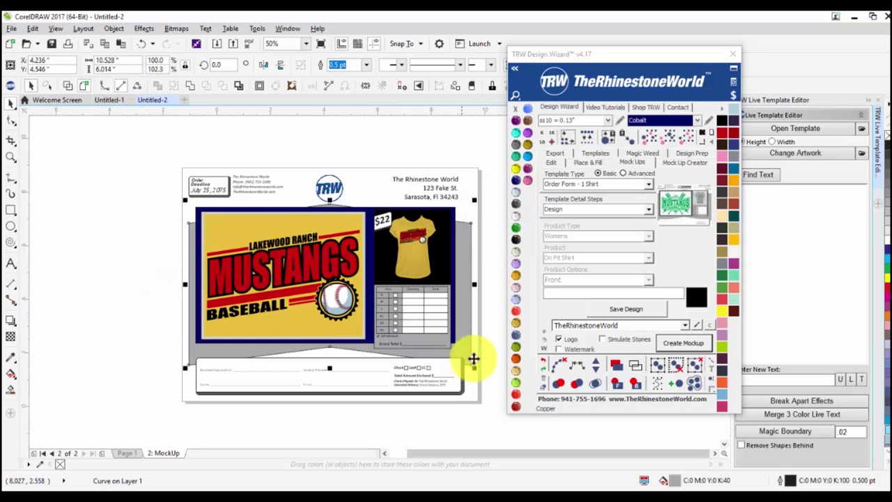
click(515, 408)
click(463, 413)
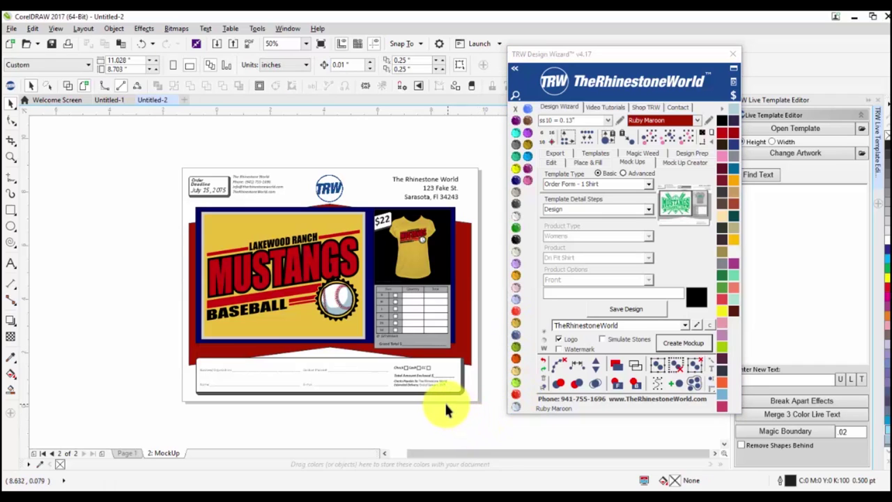
Recolour the larger backdrop shape Light Orange after trying white and Black Diamond.
click(454, 240)
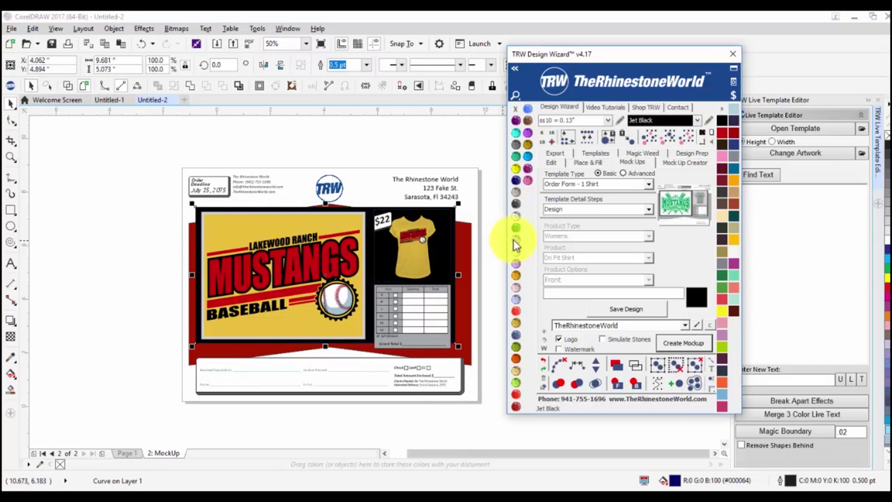
click(467, 247)
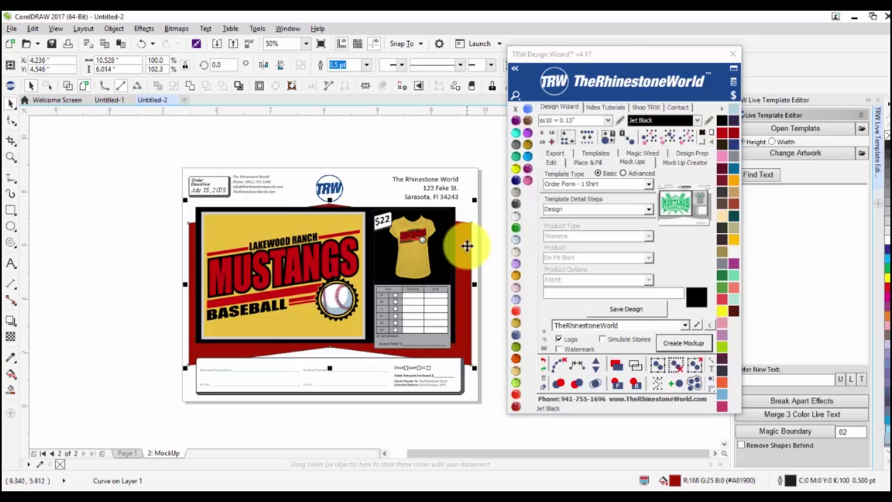
click(522, 216)
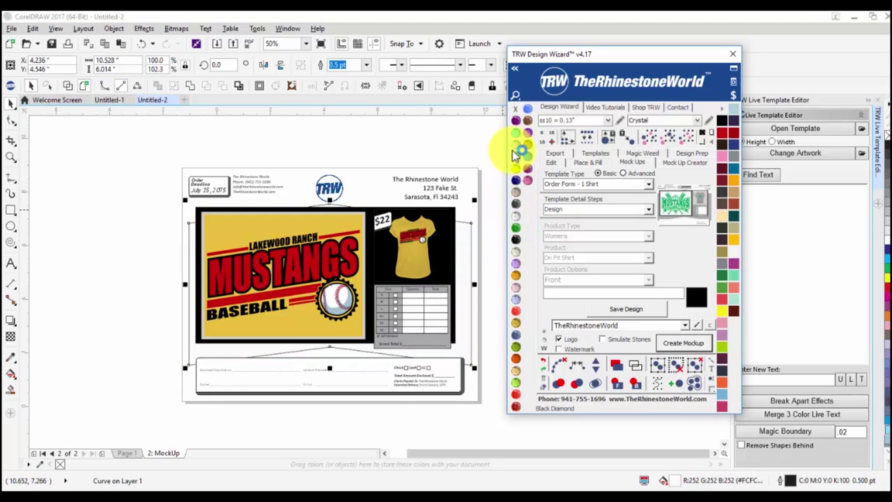
click(515, 155)
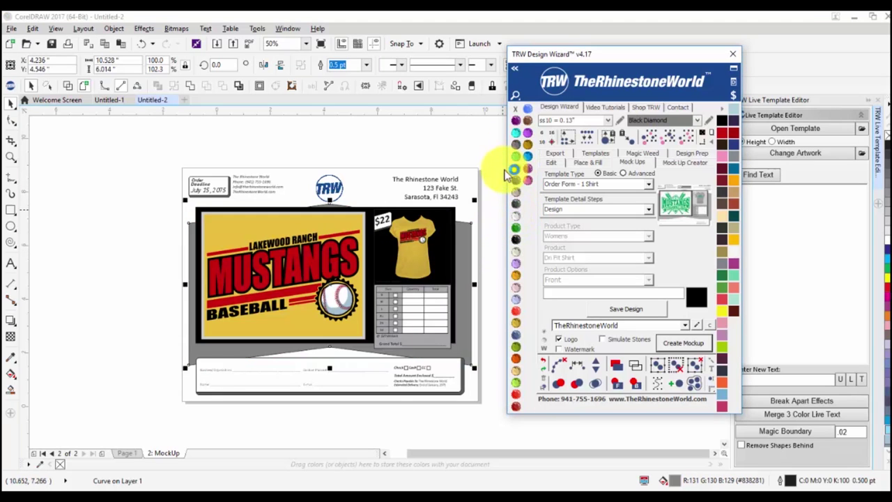
click(517, 277)
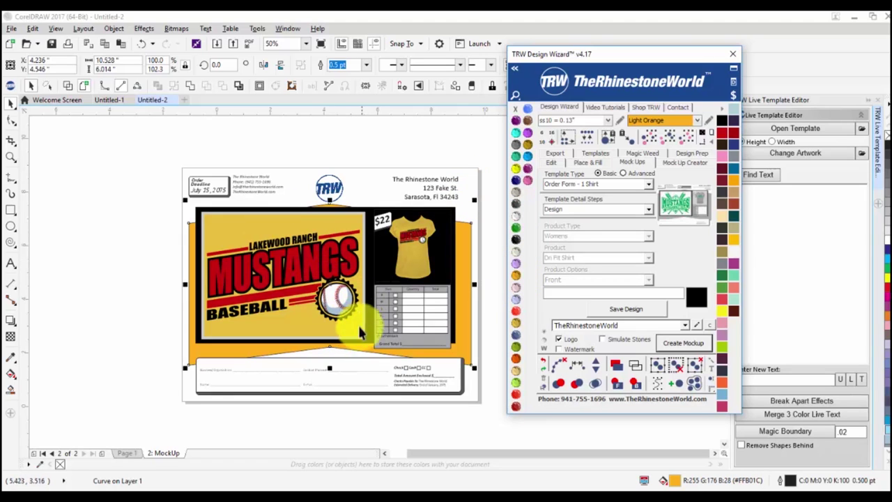
Make the MUSTANGS lettering Crystal white.
click(264, 275)
drag(263, 276, 264, 285)
click(522, 217)
click(139, 258)
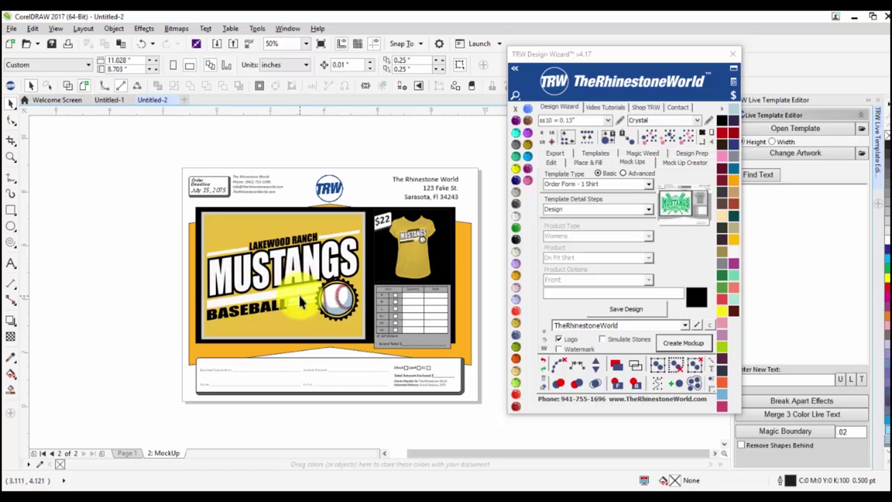
right_click(169, 451)
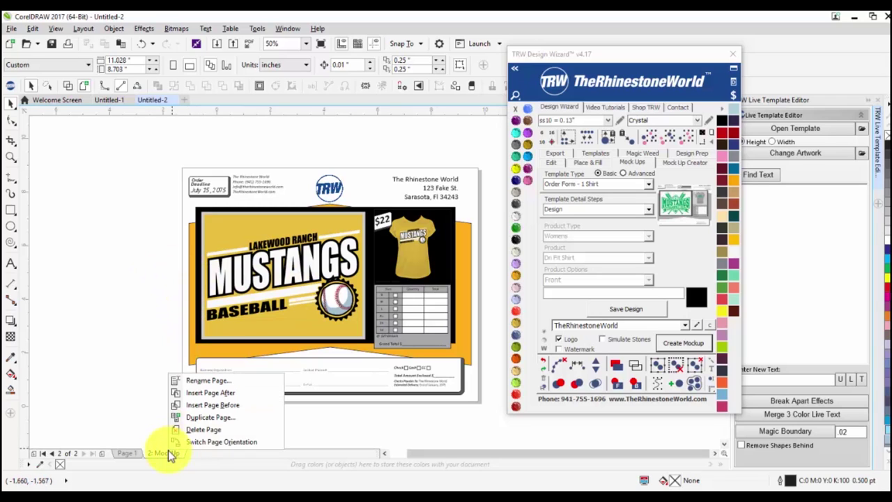
Delete the MockUp page and switch TRW to Advanced template setup, keeping the Shirt step.
click(198, 431)
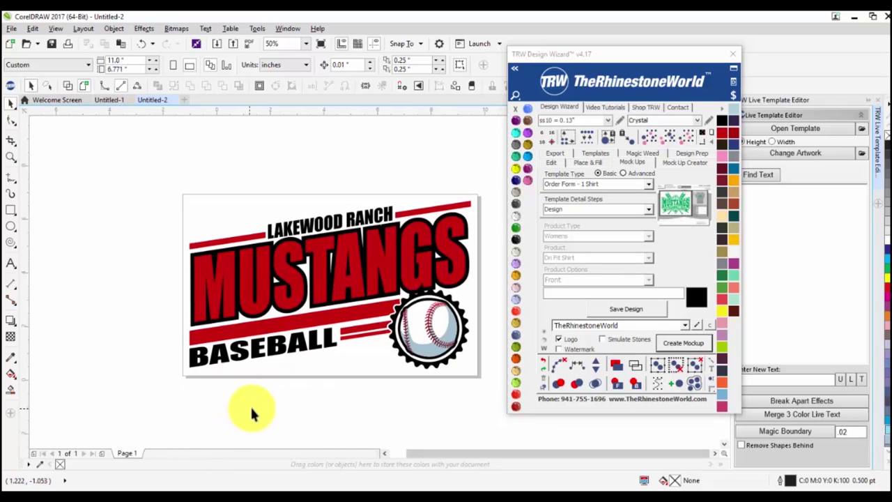
click(623, 174)
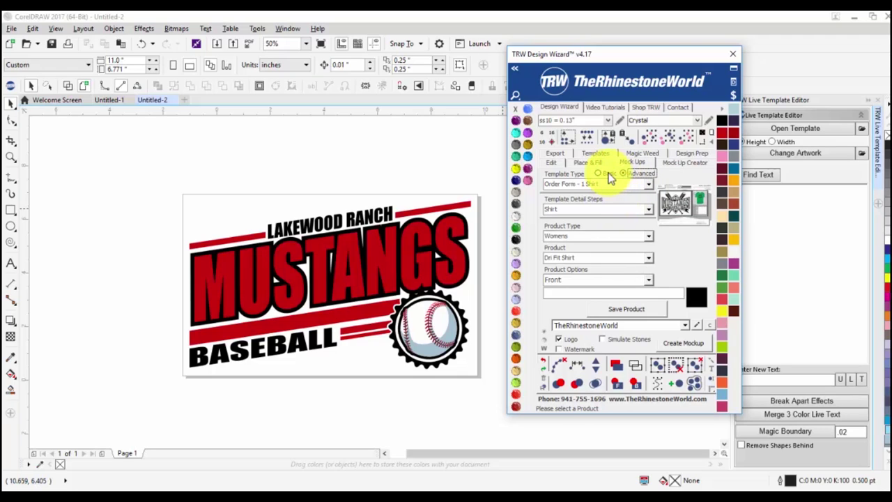
click(648, 209)
click(648, 214)
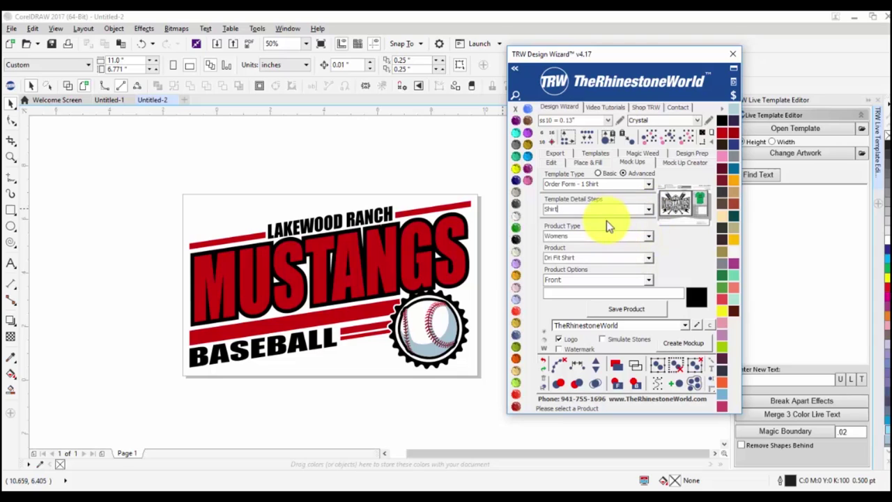
Save a Mens Hooded Sweatshirt product.
click(648, 237)
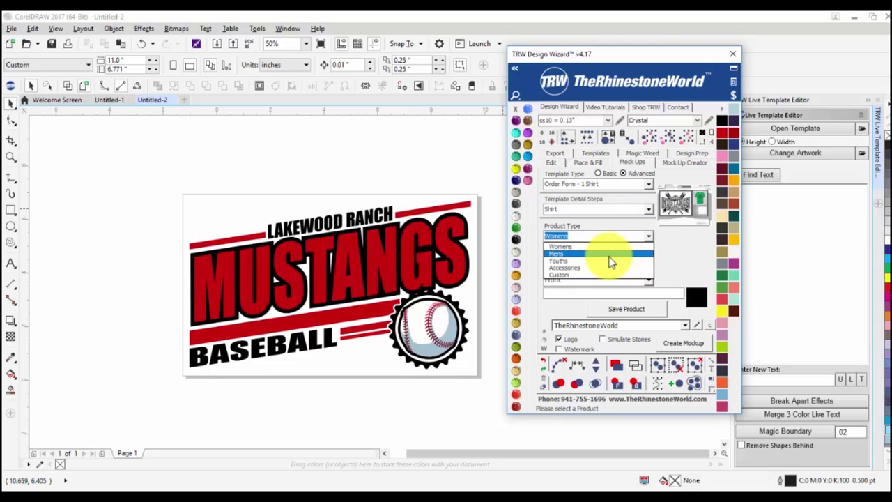
click(610, 255)
click(648, 259)
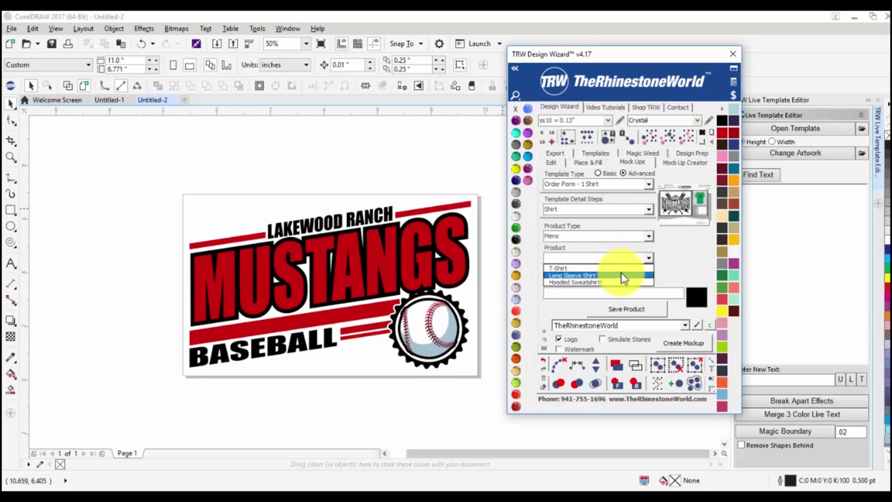
click(619, 282)
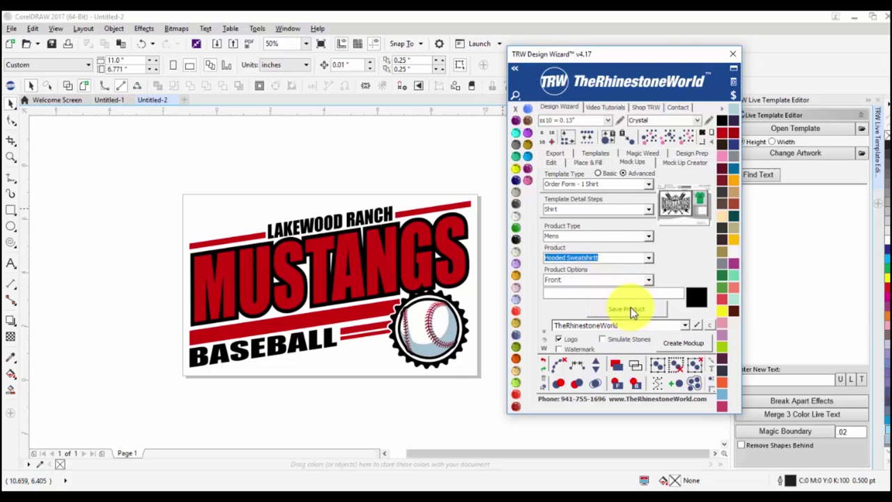
click(632, 308)
Go to the Design step and marquee-select the whole Mustangs design.
click(649, 209)
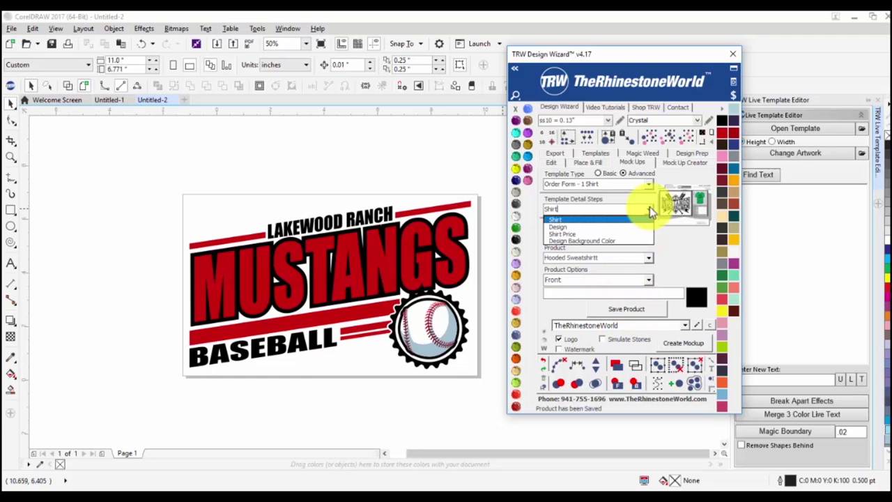
click(639, 224)
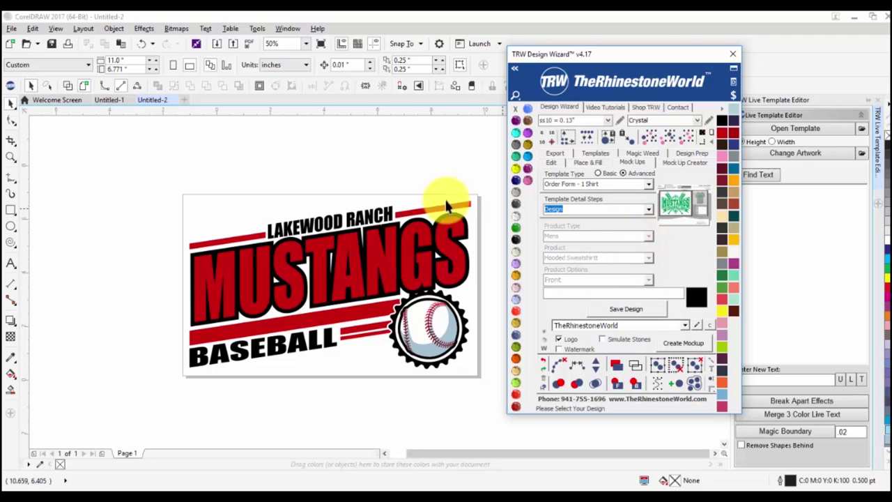
drag(482, 189, 119, 394)
Save the Mustangs design to the template and go to the Shirt Price step.
click(608, 305)
click(649, 210)
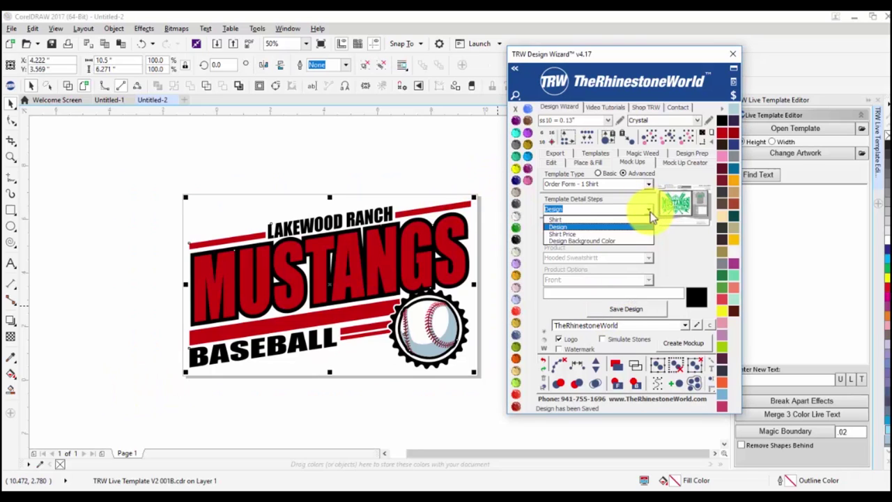
click(618, 235)
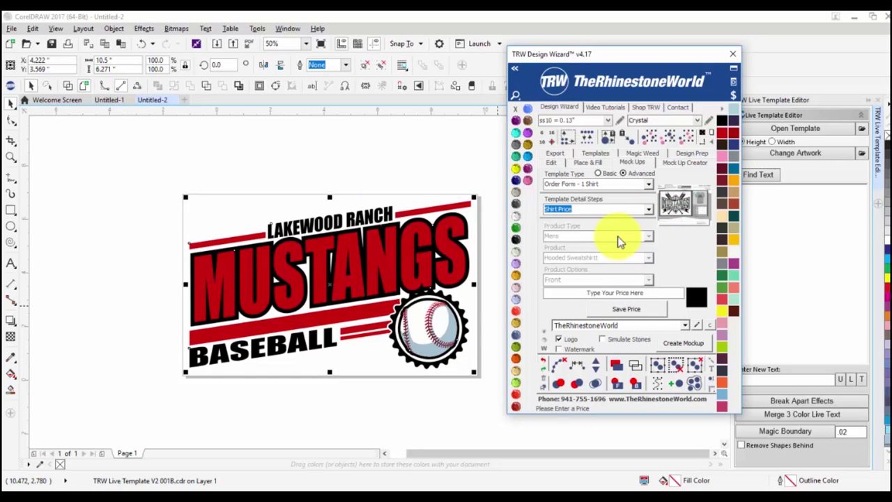
Replace the placeholder price with $18 and save it.
click(616, 294)
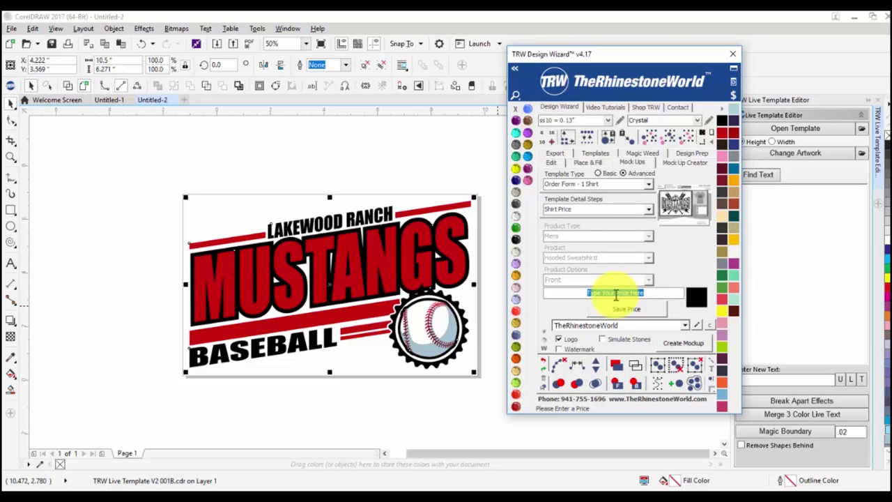
key(BackSpace)
text($18)
click(644, 310)
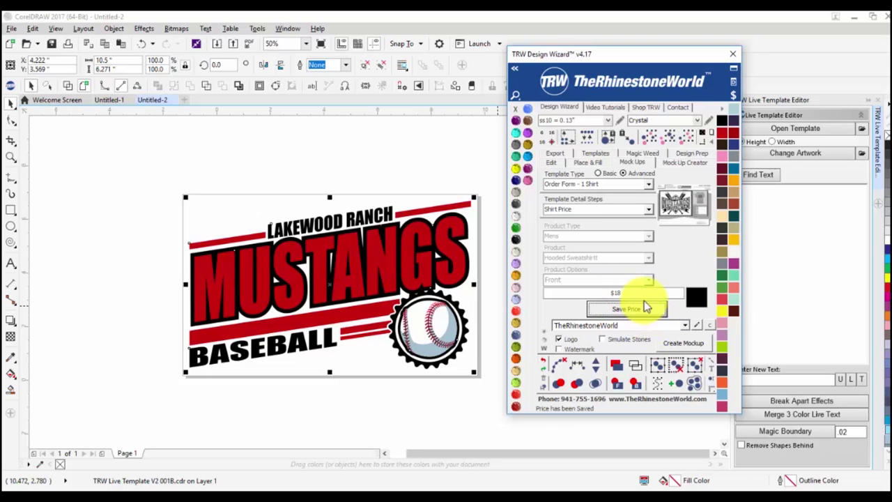
click(652, 209)
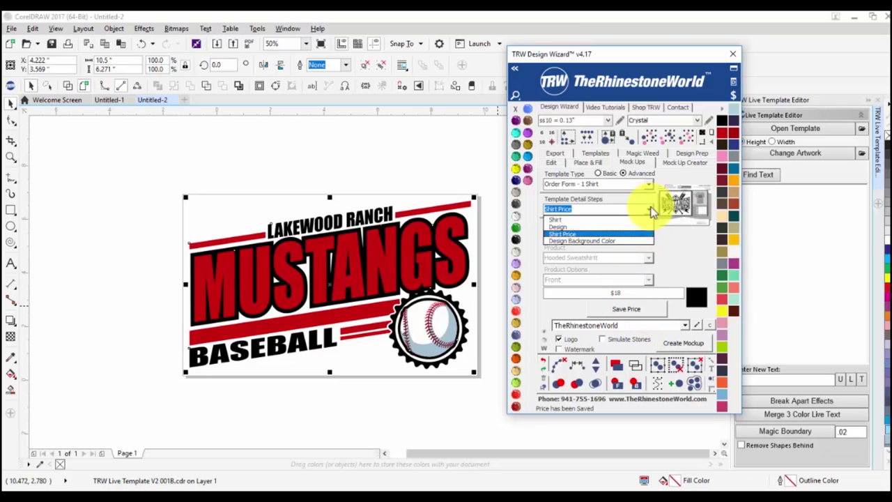
In the Design Background Color step, try green shades, Dark Brown and Mint Green.
click(628, 244)
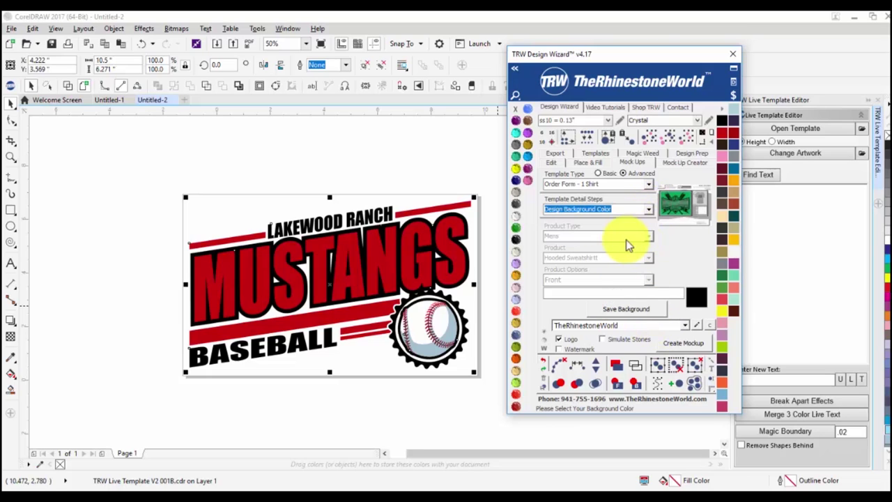
click(697, 301)
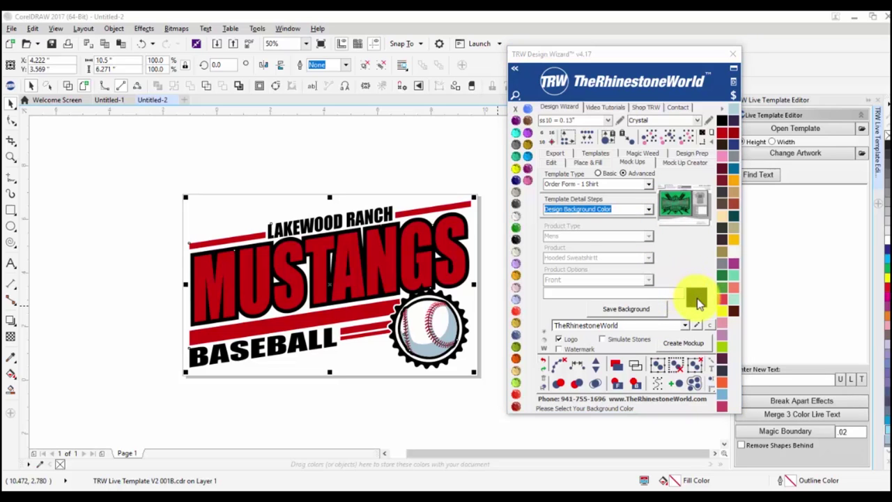
drag(396, 202, 393, 259)
drag(304, 253, 384, 211)
click(632, 301)
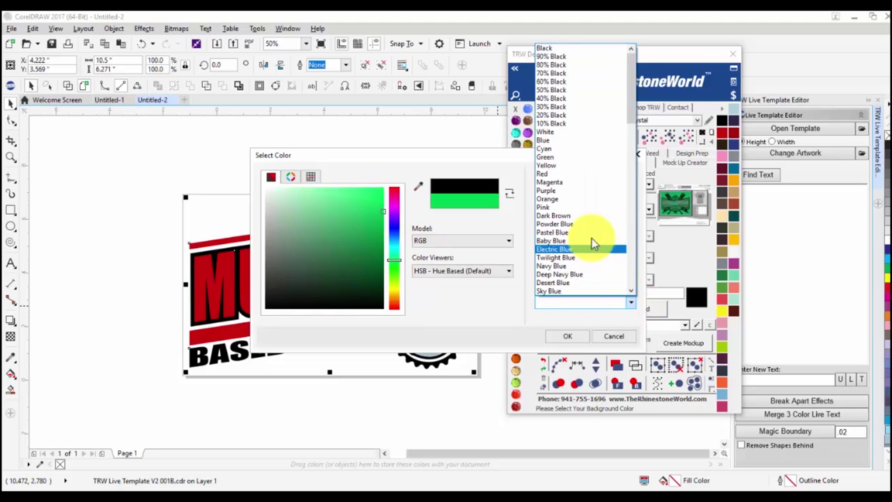
click(585, 216)
click(632, 304)
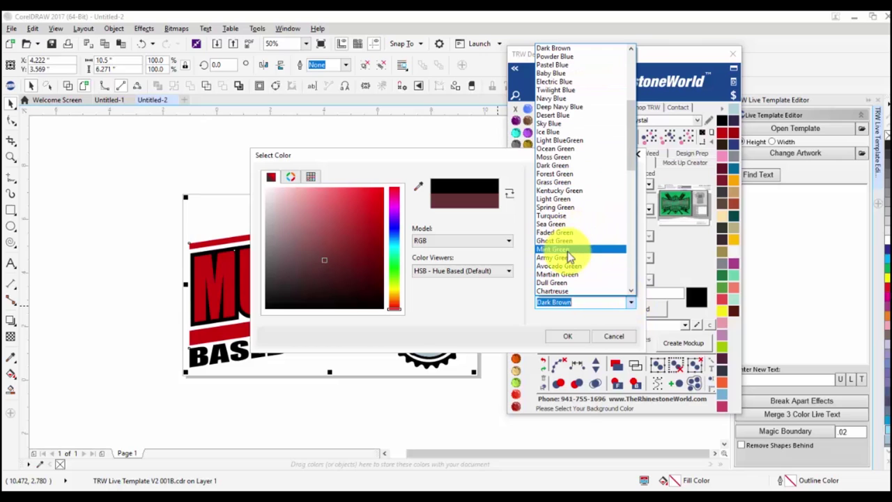
click(568, 249)
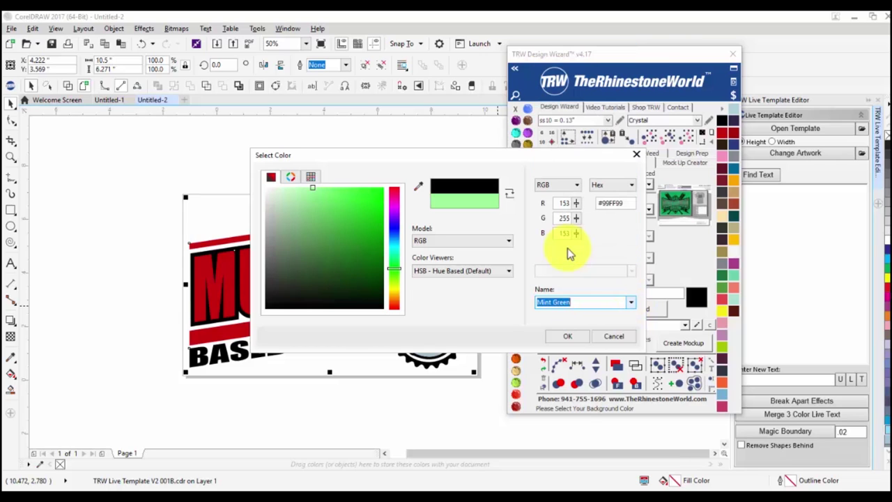
Choose Storm Blue over Crimson, save it as the background, and create the order form mockup.
click(631, 302)
scroll(599, 251, down, 1)
scroll(588, 253, down, 2)
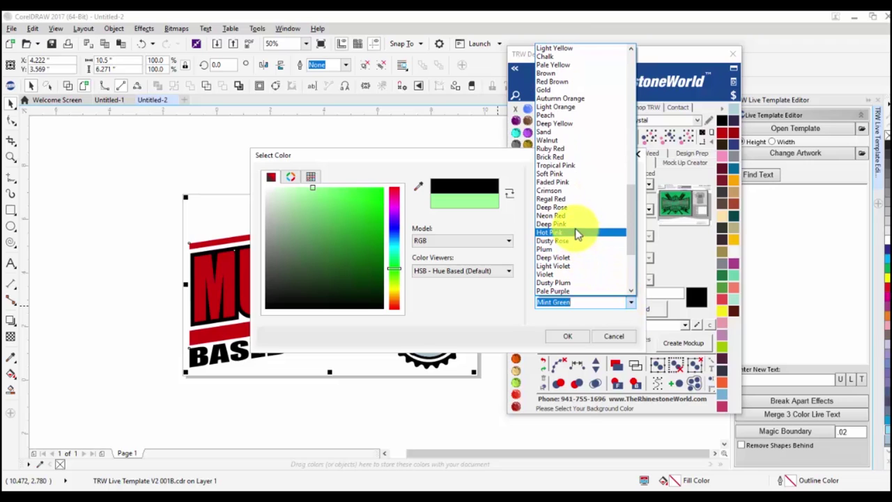
click(577, 191)
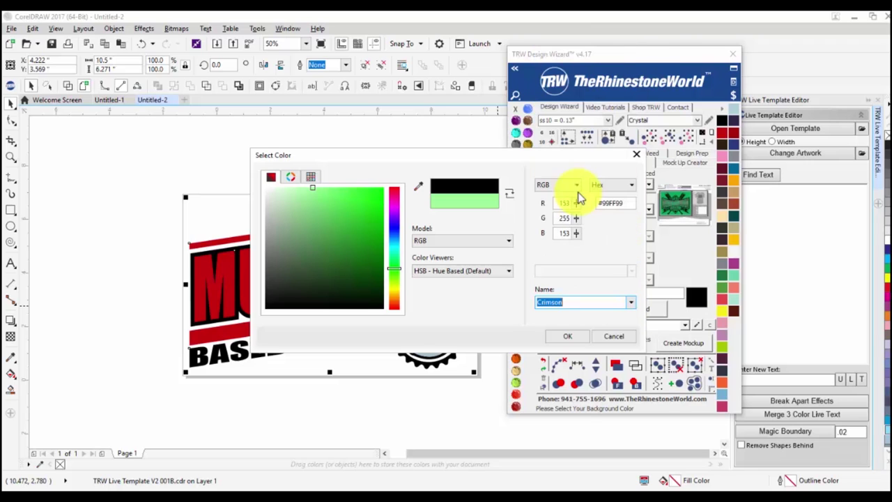
click(631, 302)
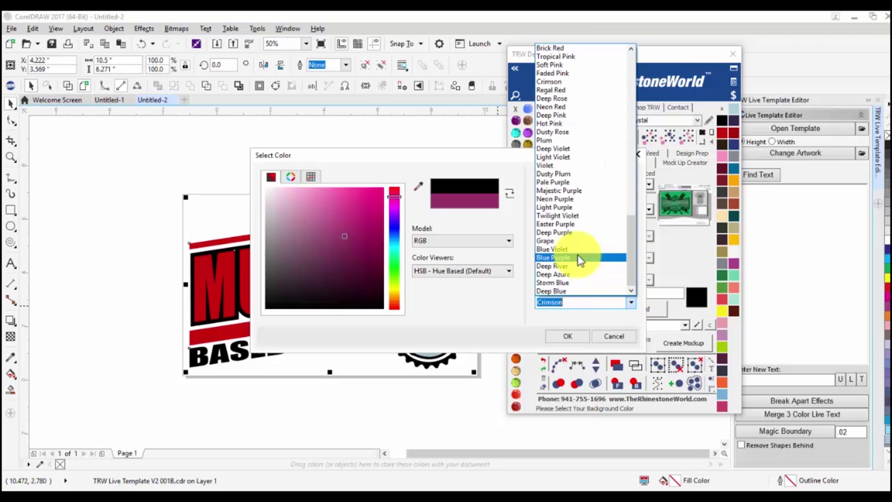
click(574, 282)
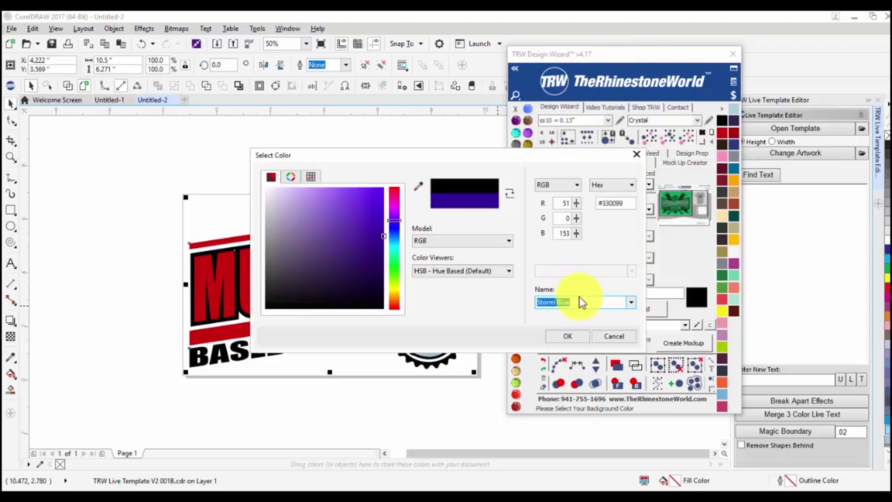
click(570, 339)
click(622, 306)
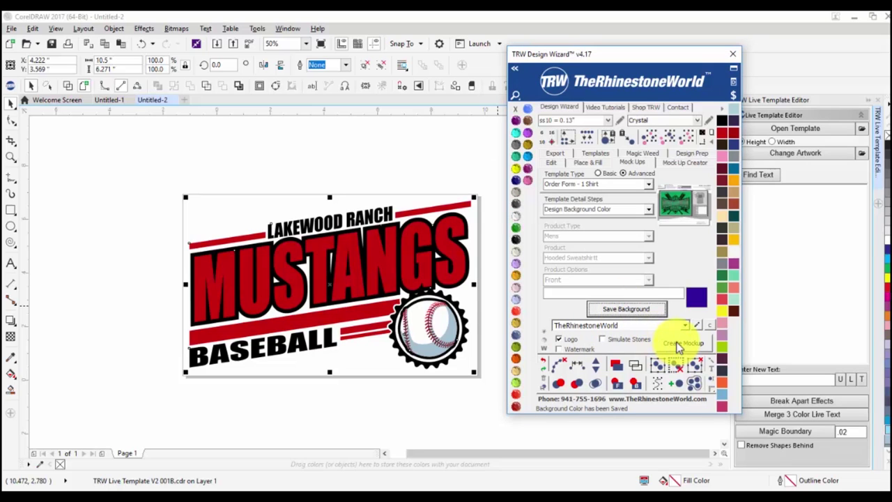
click(676, 341)
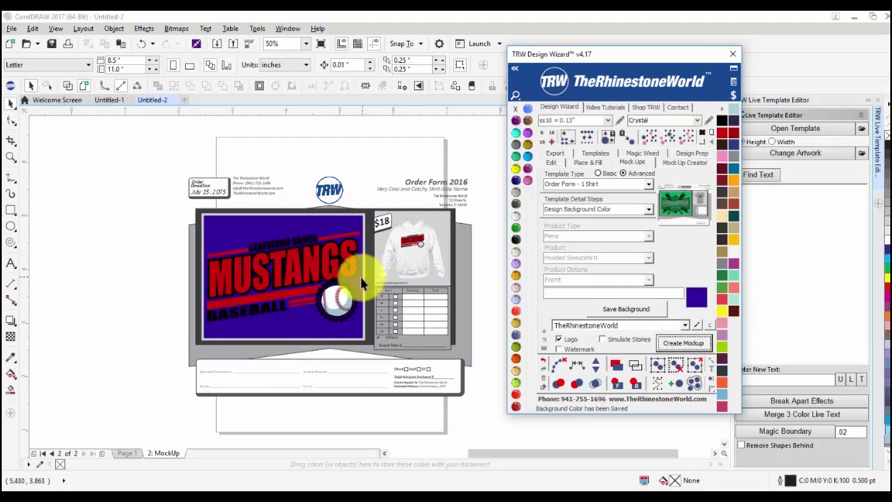
scroll(359, 275, up, 2)
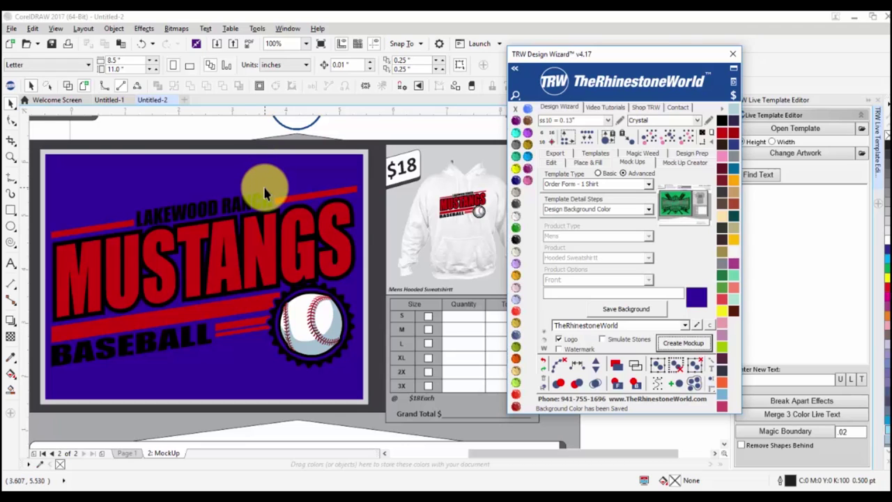
Replace 18 with 25 in the hoodie's price text so the tag reads $25.
click(406, 176)
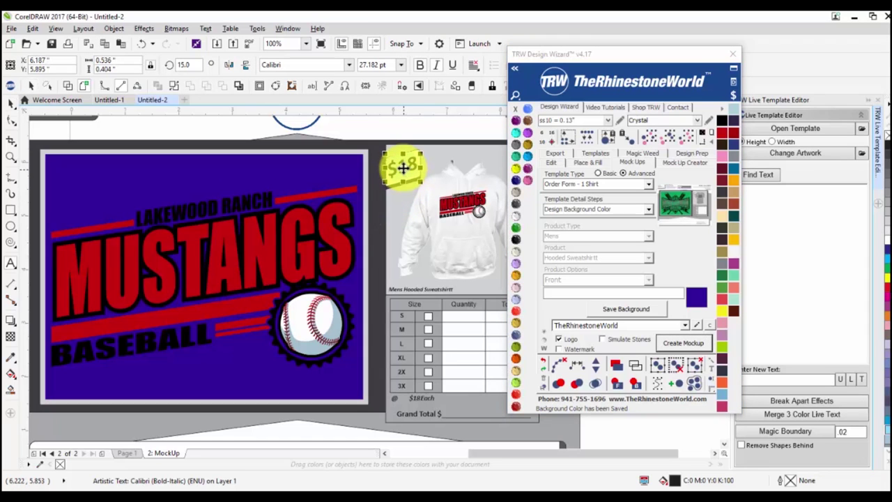
click(410, 161)
drag(410, 161, 400, 162)
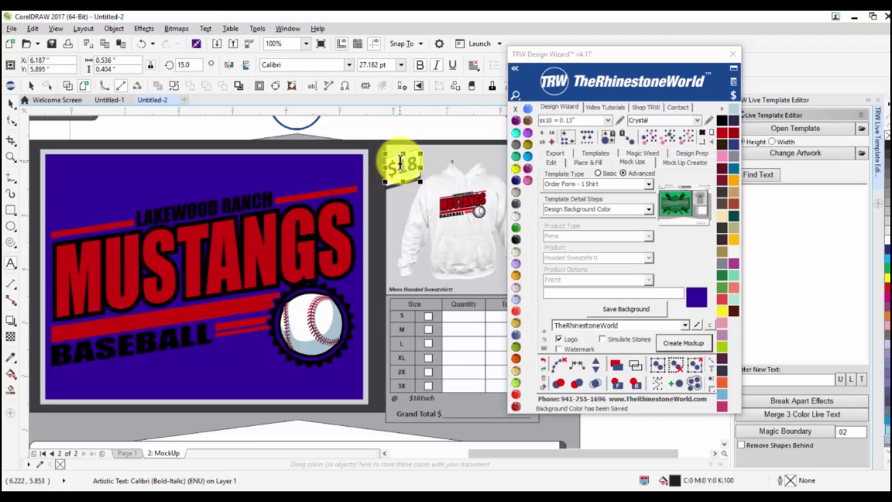
click(401, 162)
key(Delete)
key(Delete)
text(25)
click(12, 104)
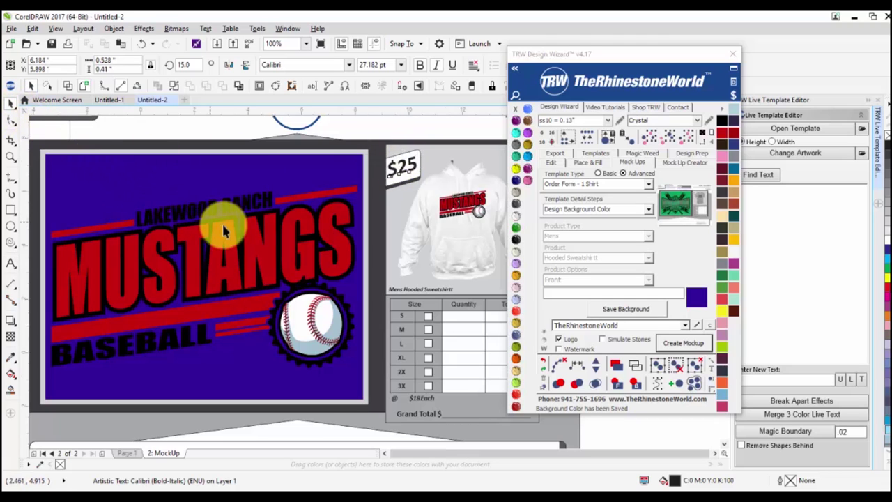
scroll(218, 221, down, 2)
click(433, 205)
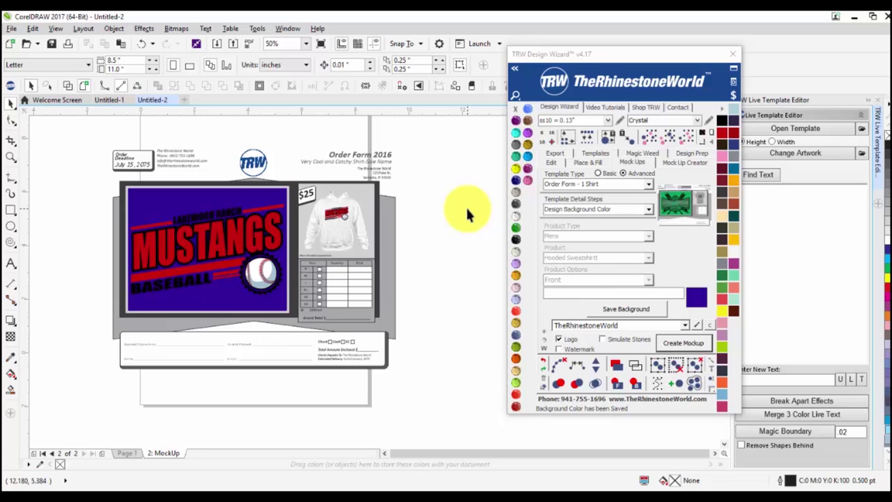
Recolour the Mustangs banner background white and save it as the design background colour.
scroll(146, 212, up, 2)
click(150, 215)
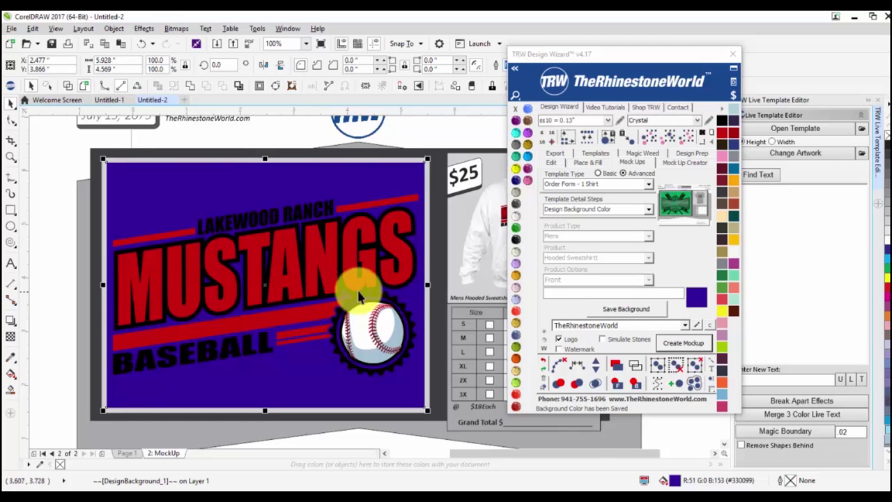
click(514, 217)
click(514, 221)
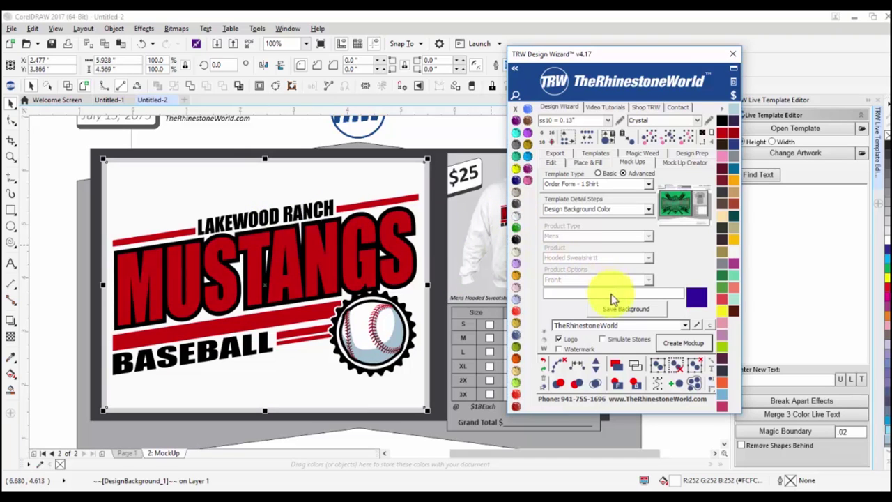
click(650, 307)
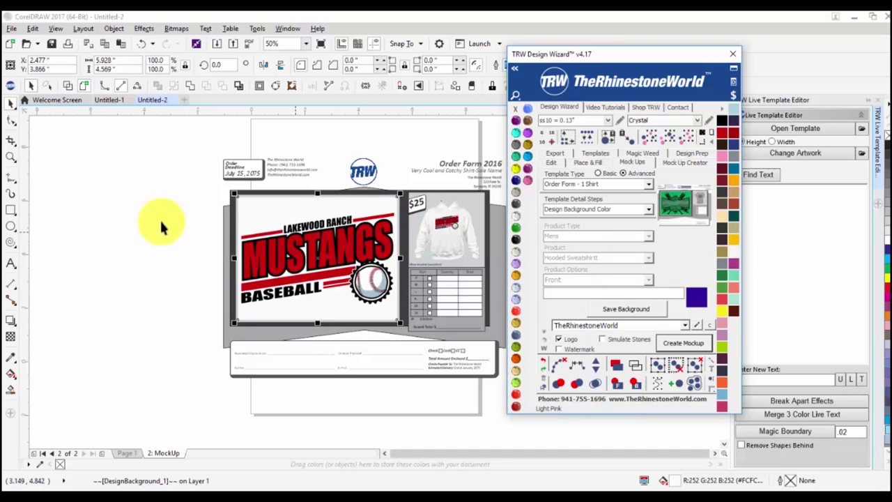
click(94, 217)
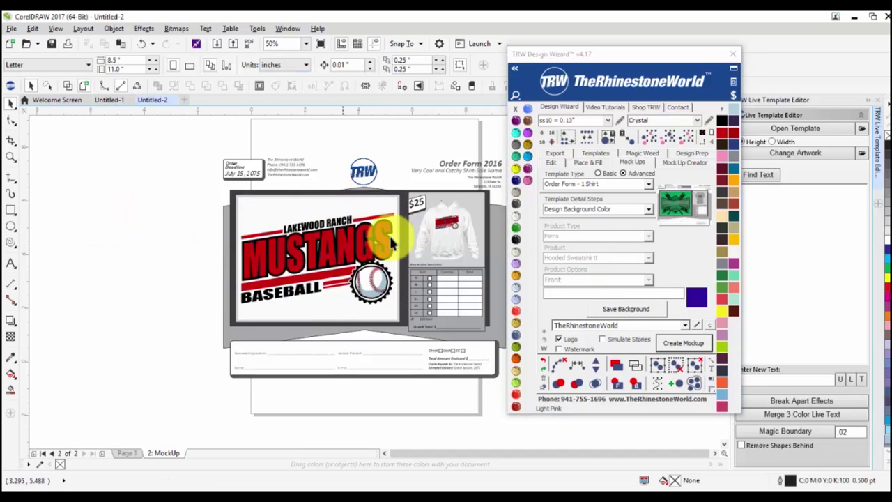
scroll(201, 140, down, 2)
drag(195, 141, 426, 271)
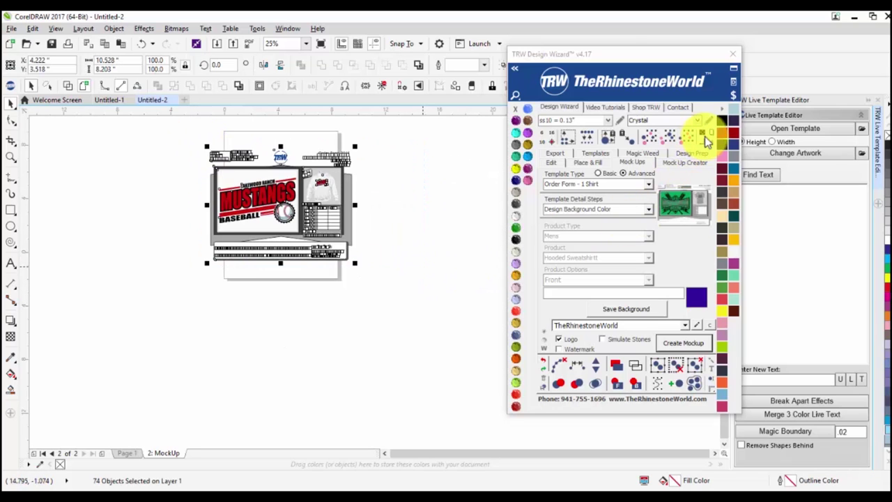
Remove the 2: MockUp order-form page, leaving only Page 1.
click(701, 135)
click(155, 190)
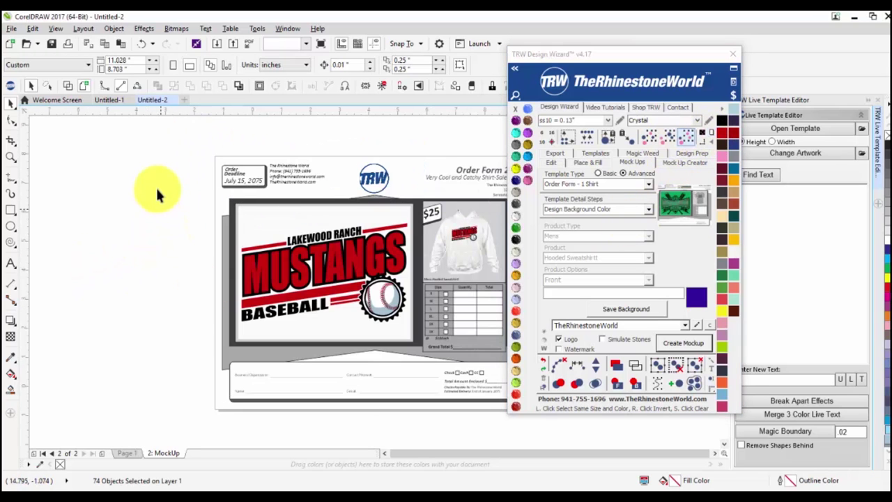
scroll(161, 195, down, 2)
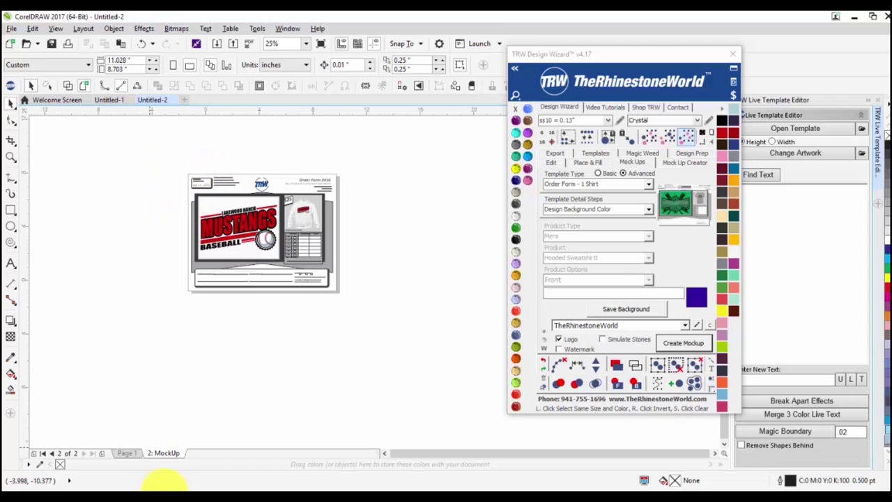
right_click(170, 453)
click(206, 431)
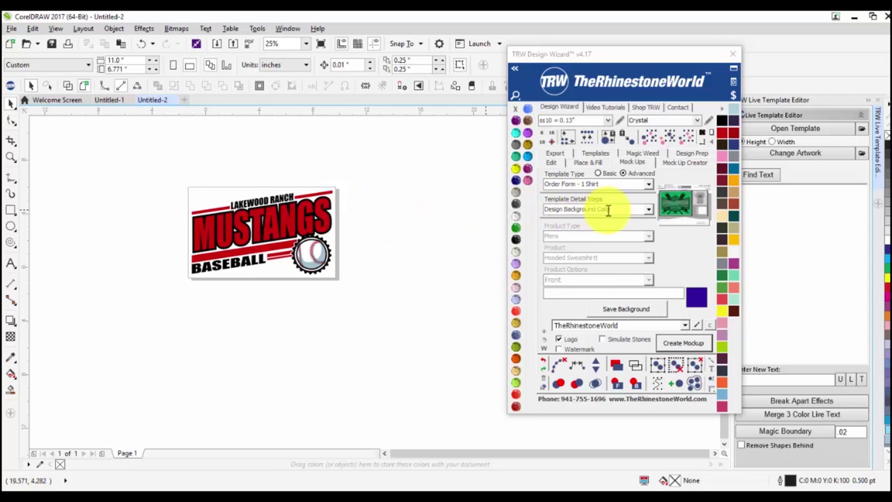
Set the template type to Quick Product and save the hooded sweatshirt product.
click(649, 184)
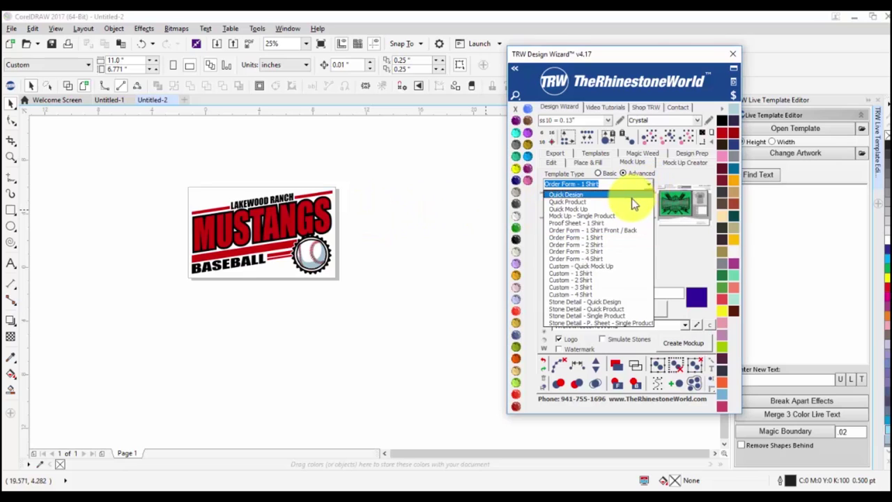
click(631, 201)
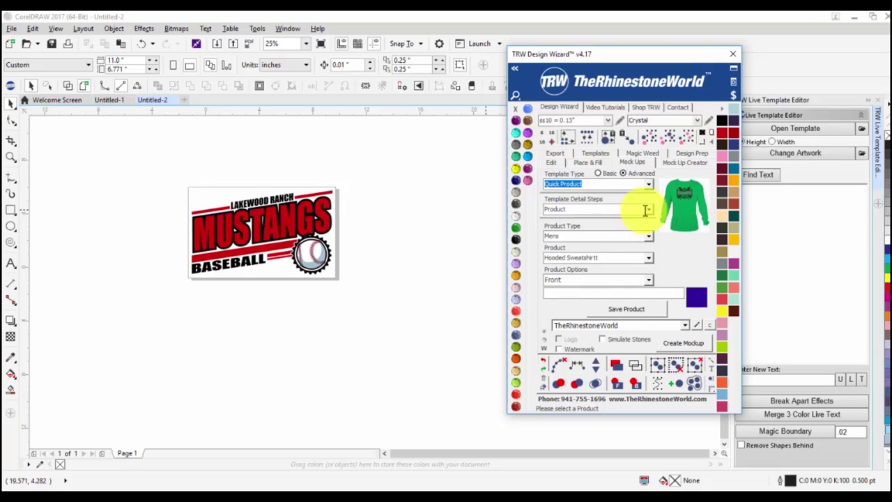
click(625, 315)
click(645, 184)
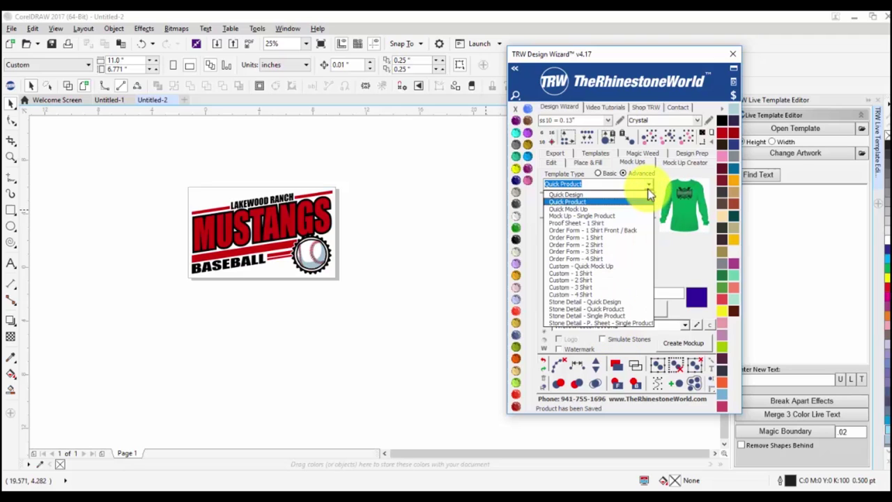
click(644, 199)
Save the design in the Design step, create the hoodie mockup, and dismiss the error and thank-you messages.
click(648, 209)
click(650, 227)
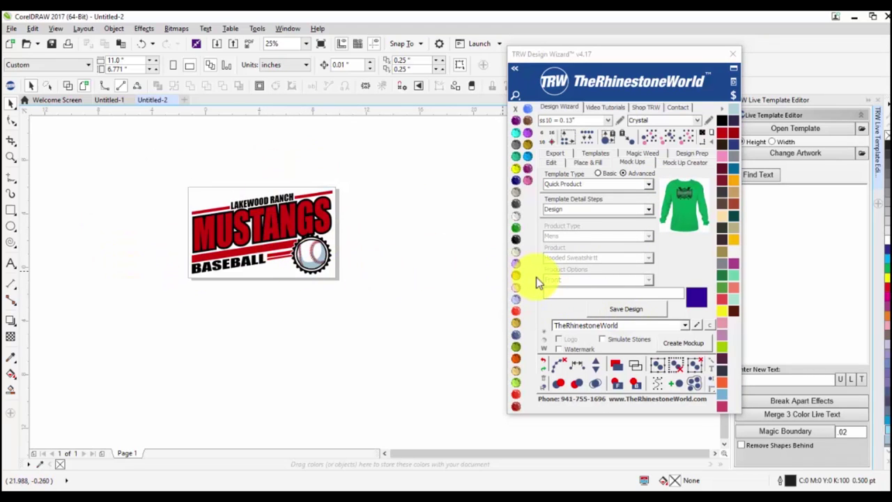
click(604, 309)
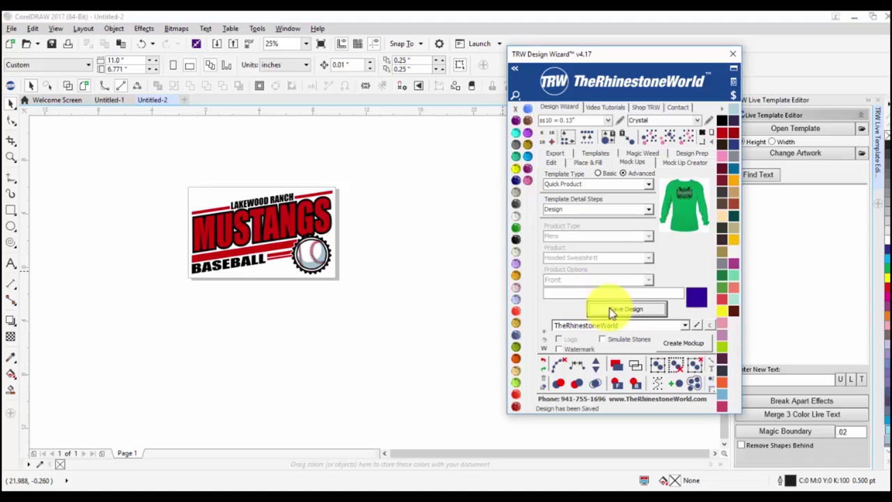
click(672, 343)
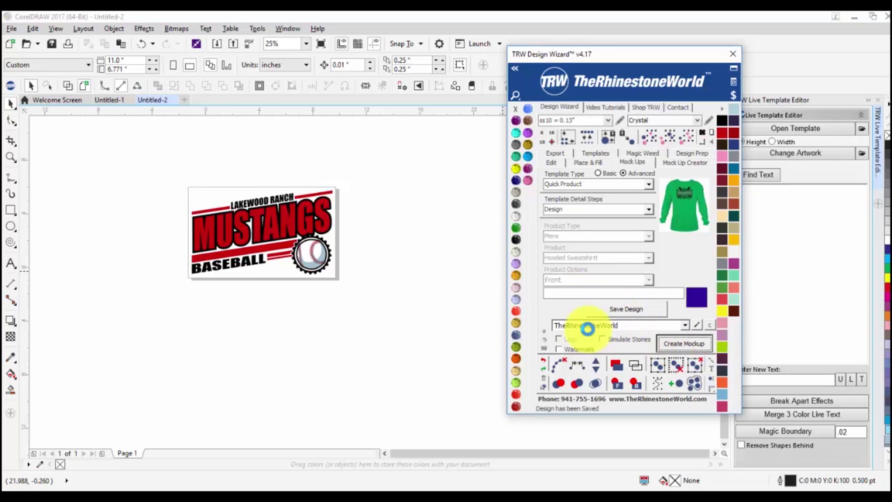
click(459, 306)
click(545, 281)
click(349, 271)
scroll(239, 209, up, 2)
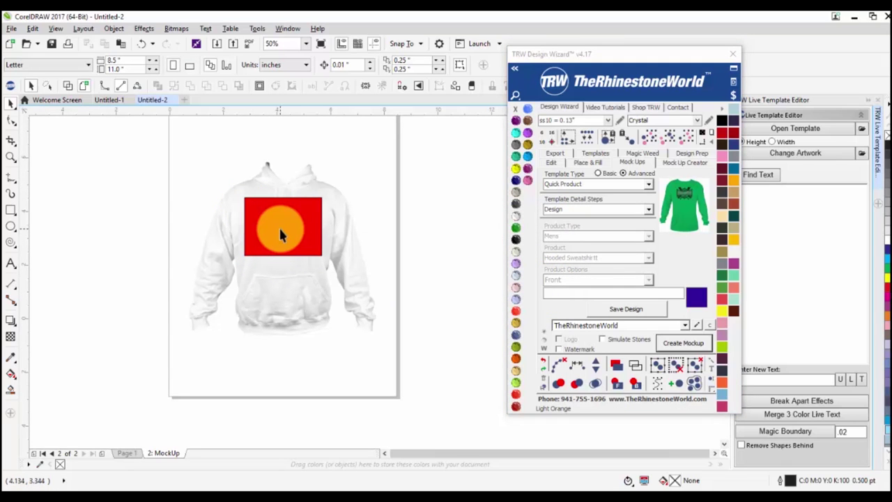
Drag the orange circle off the hoodie's red placeholder, then go back to the Page 1 Mustangs design.
drag(280, 231, 273, 224)
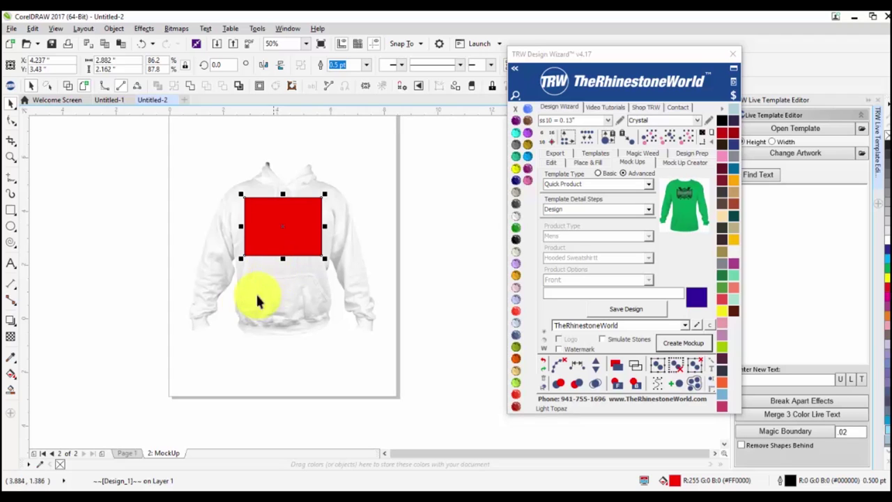
click(133, 453)
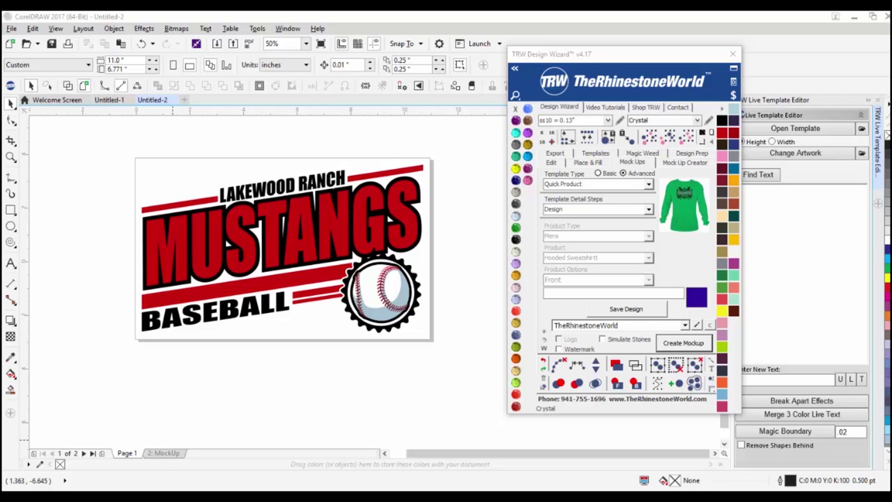
Bring the TRW circle logo into the drawing and paste it into a new blank document.
drag(338, 361, 256, 362)
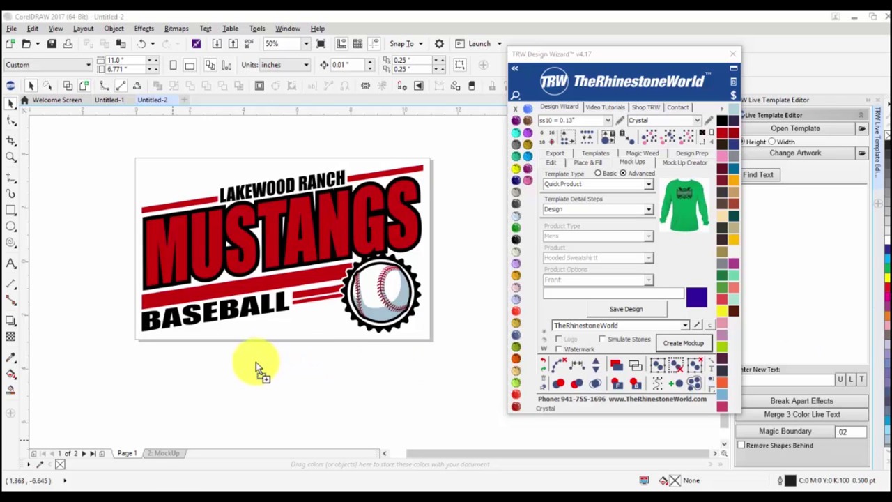
scroll(279, 307, down, 2)
drag(272, 299, 488, 269)
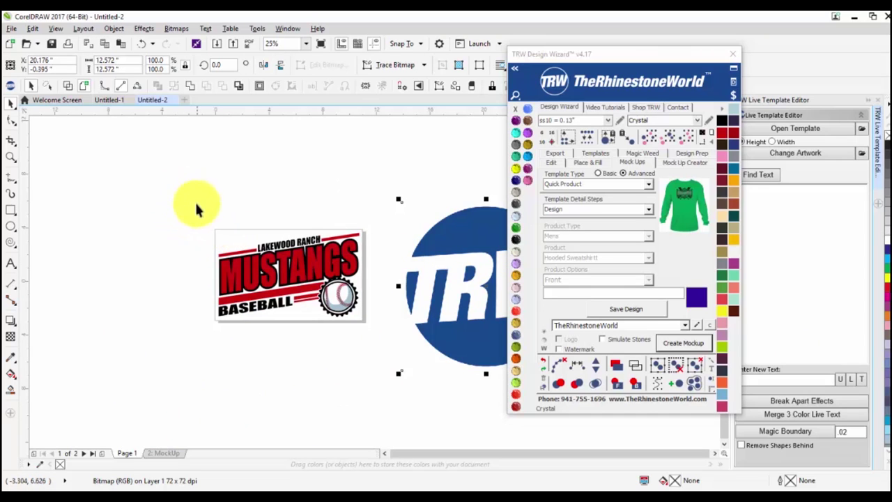
scroll(197, 200, down, 1)
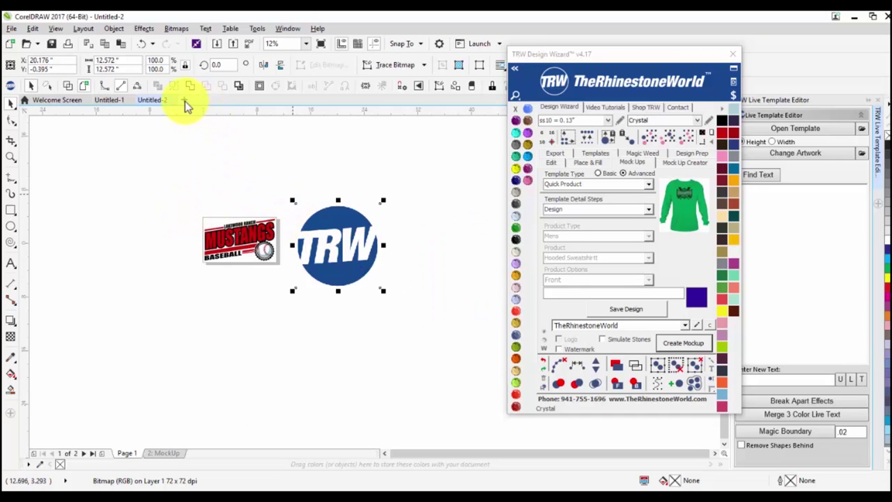
key(ctrl+n)
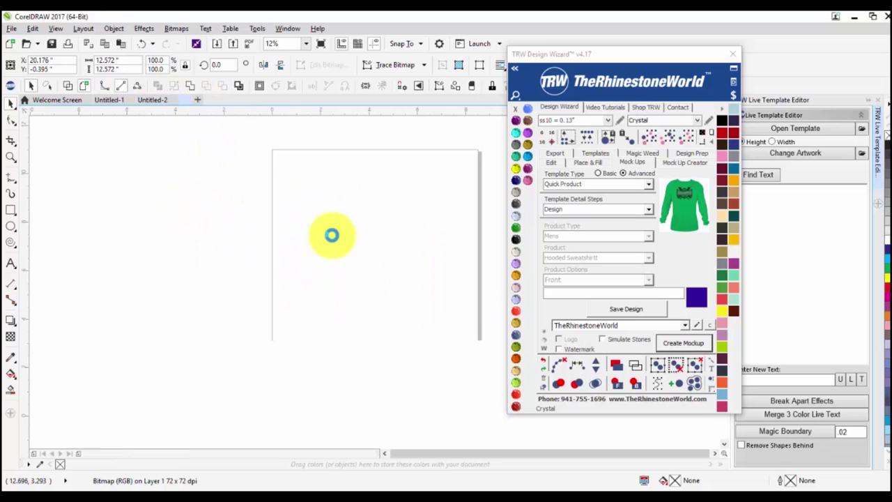
key(ctrl+v)
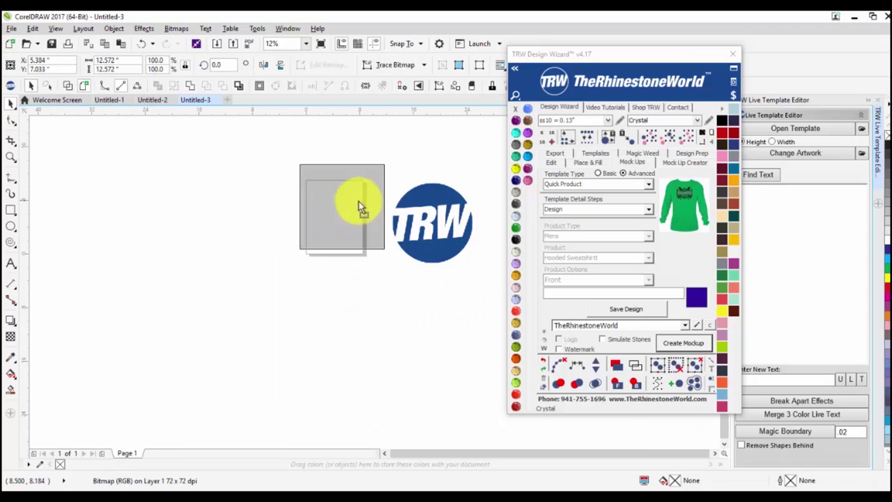
Center, shrink and position the TRW logo on the page, then save it as the design.
key(p)
scroll(352, 195, up, 2)
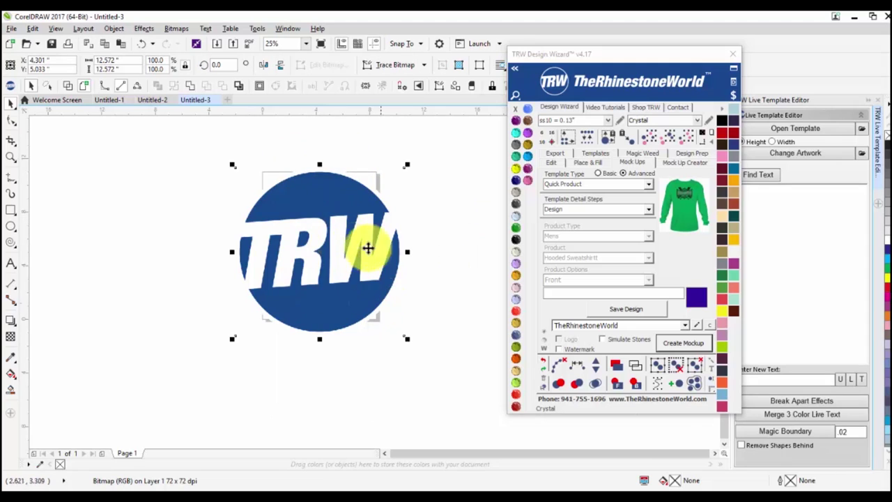
drag(406, 165, 380, 196)
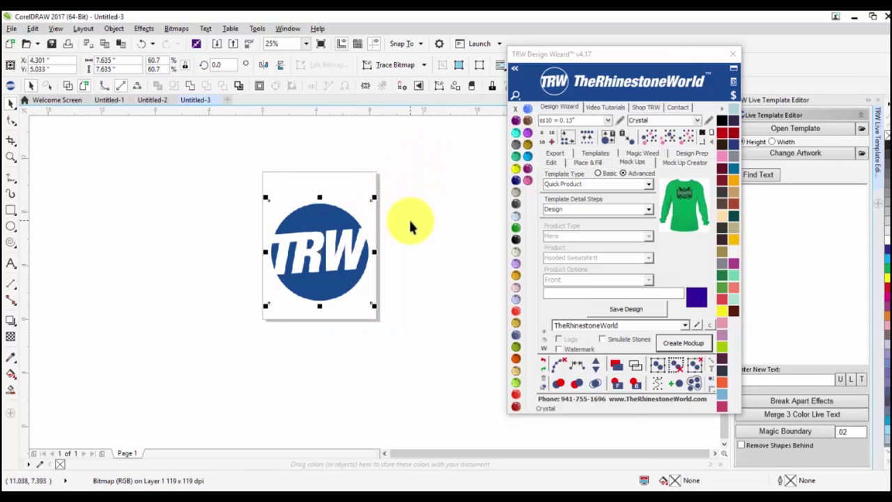
click(411, 220)
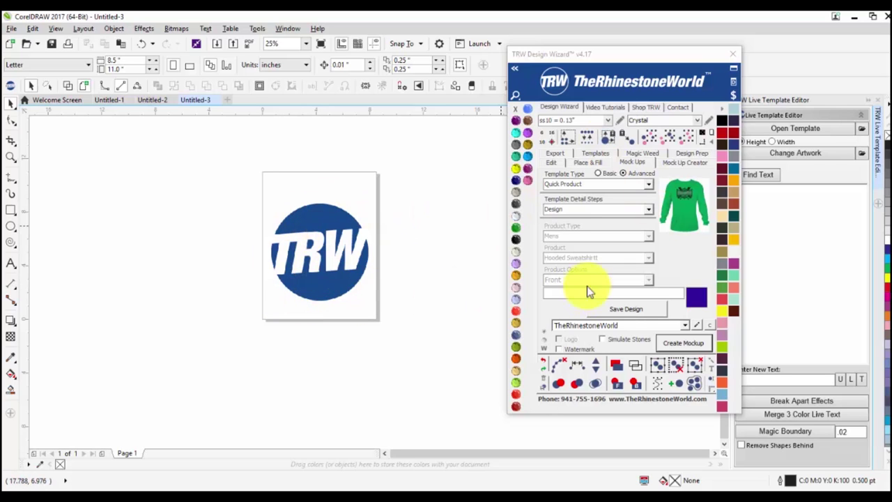
drag(318, 223, 325, 252)
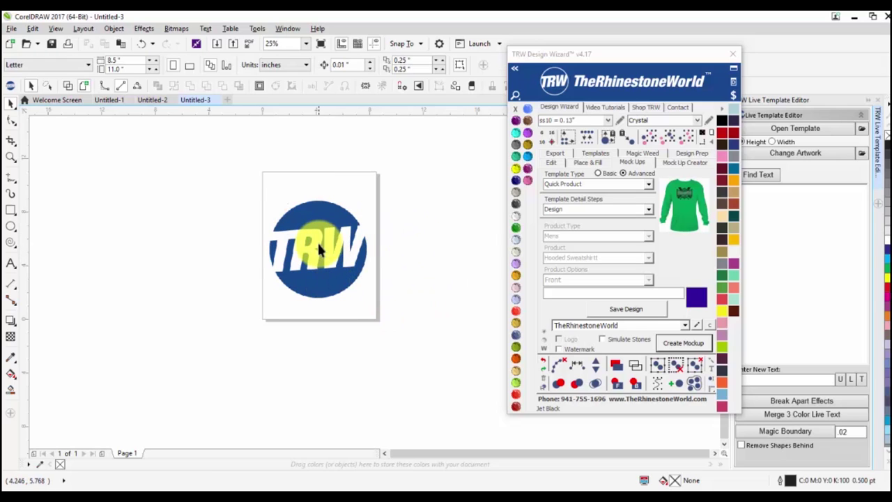
click(628, 309)
Create a hoodie mockup and inspect the TRW logo printed on the white sweatshirt.
click(682, 342)
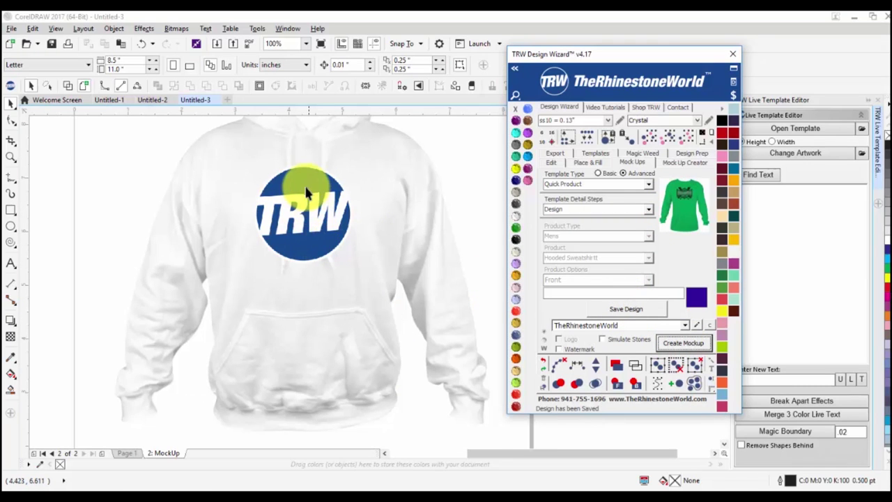
scroll(305, 183, up, 2)
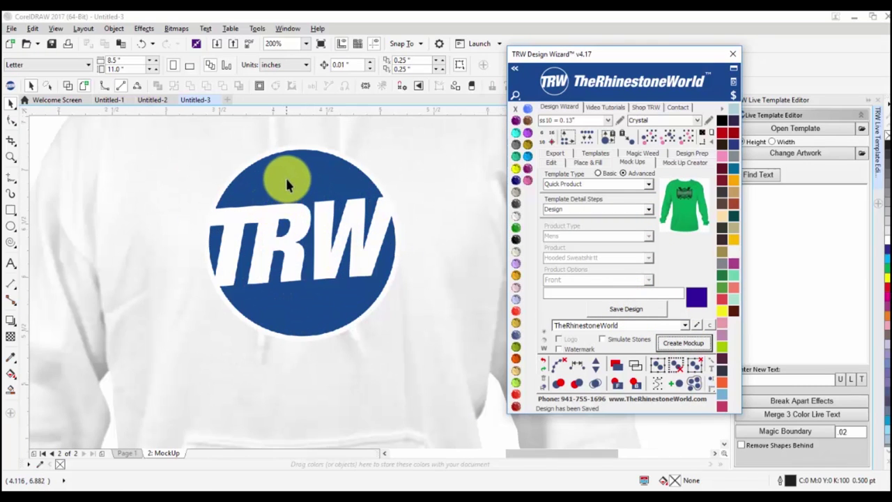
click(285, 176)
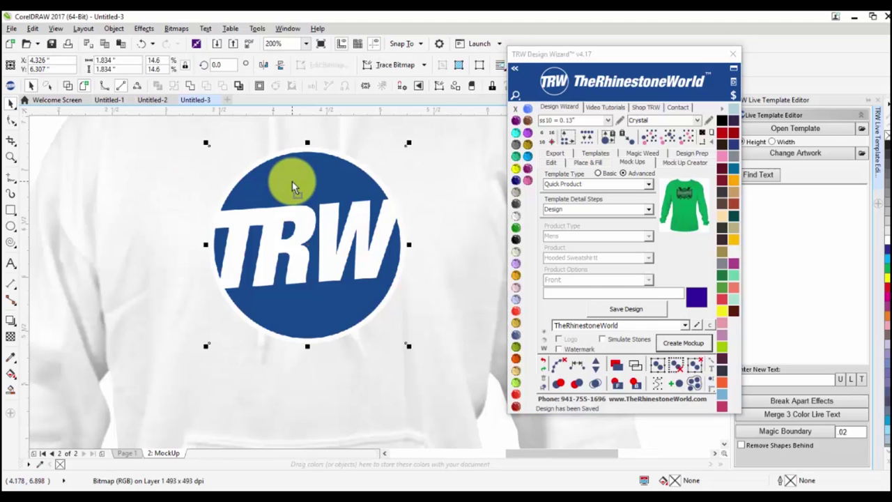
scroll(291, 209, down, 4)
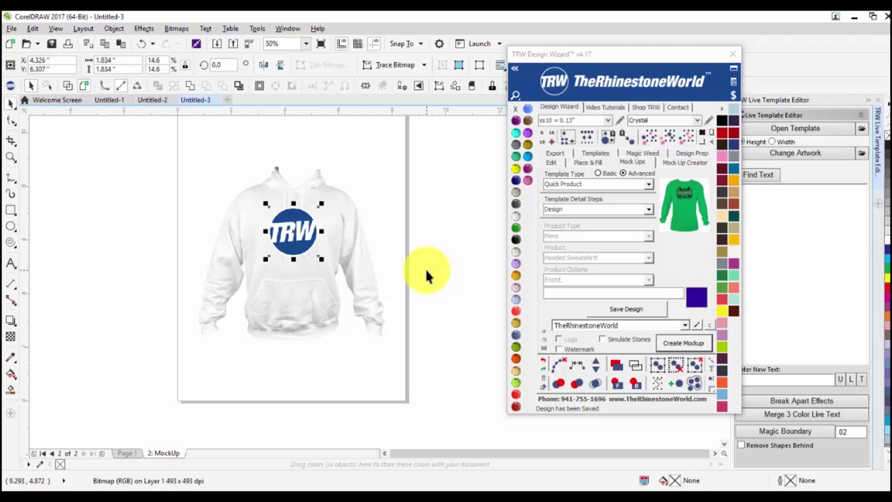
click(426, 267)
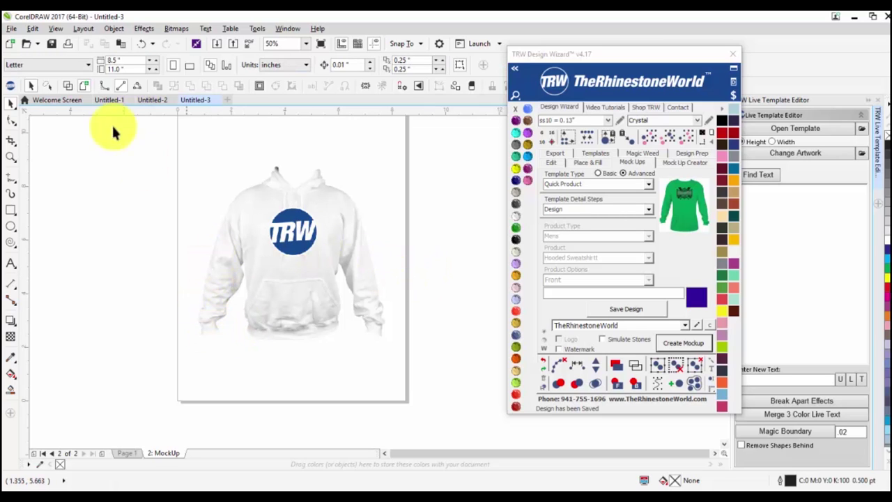
Delete the hoodie, the MockUp page and the TRW logo, then close Untitled-3 without saving.
drag(152, 139, 418, 368)
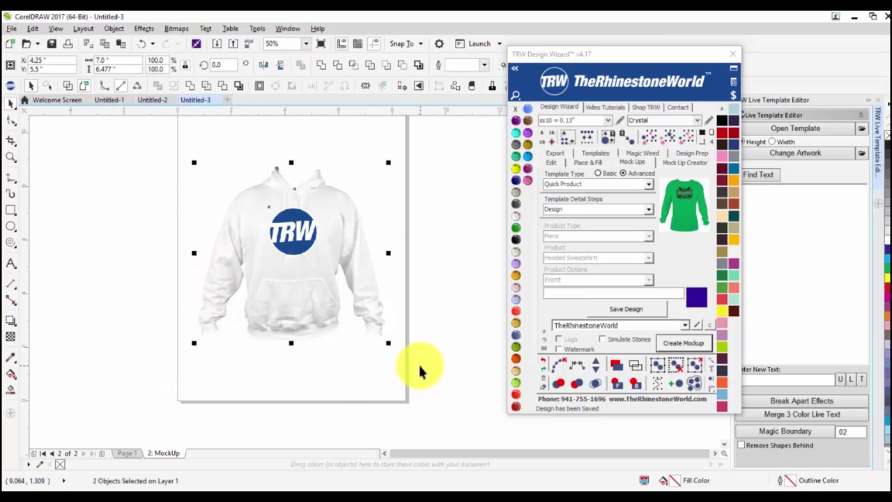
key(Delete)
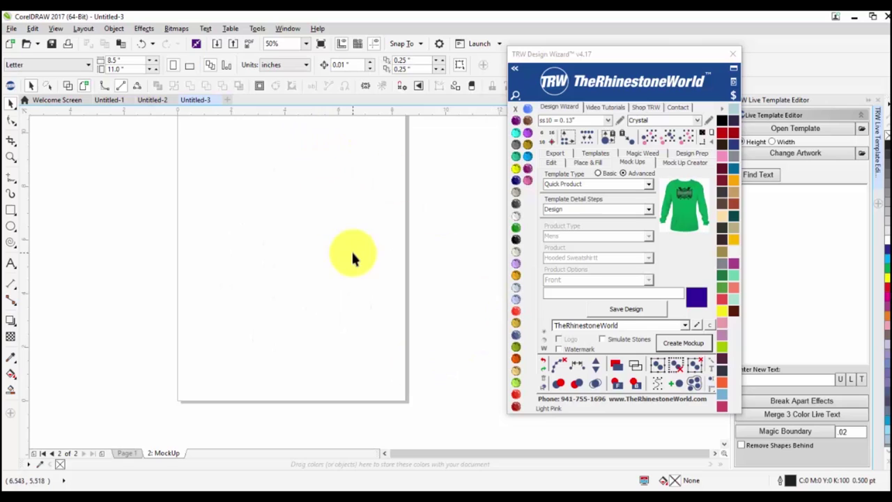
right_click(172, 453)
click(202, 427)
click(309, 256)
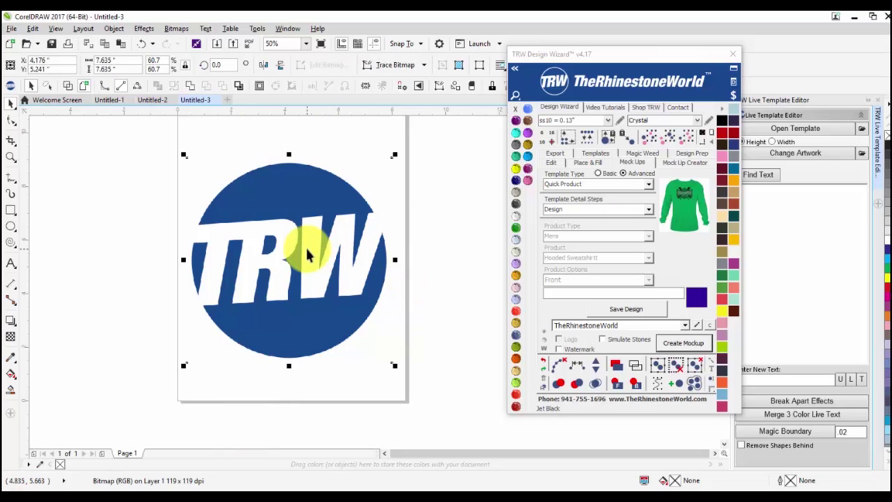
key(Delete)
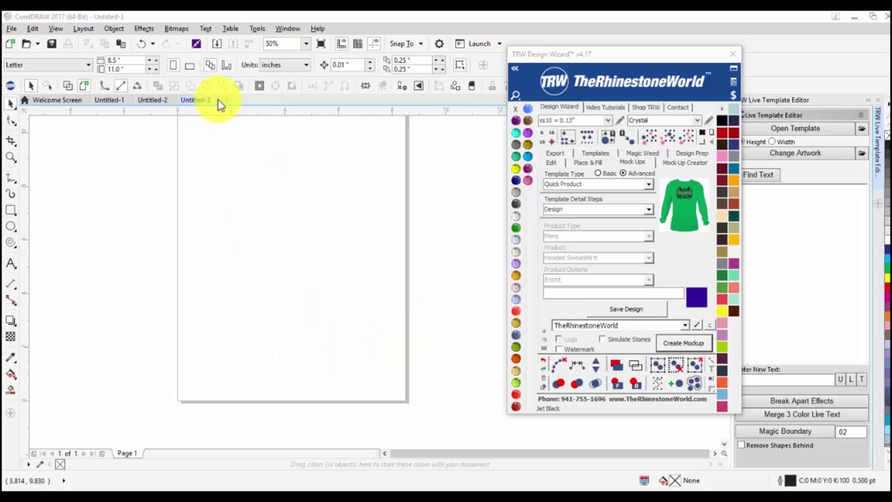
click(218, 100)
click(449, 283)
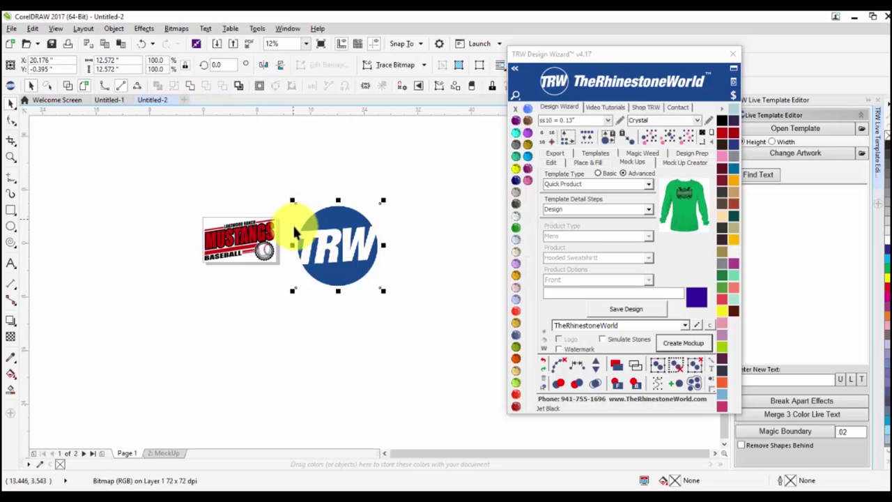
Zoom in on the Mustangs baseball logo in Untitled-2.
scroll(230, 235, up, 2)
scroll(184, 209, up, 2)
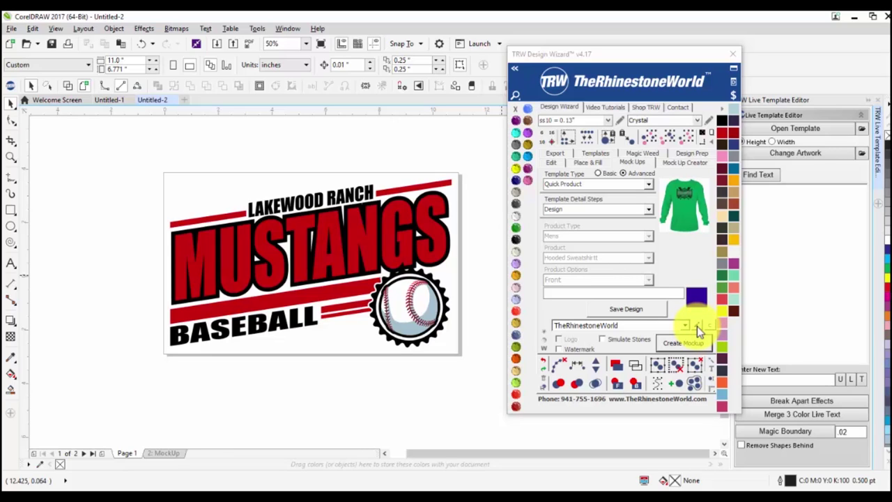
Open the Edit Watermarks and Logos dialog, load the Description/WaterMark entry and select its Description text.
click(697, 327)
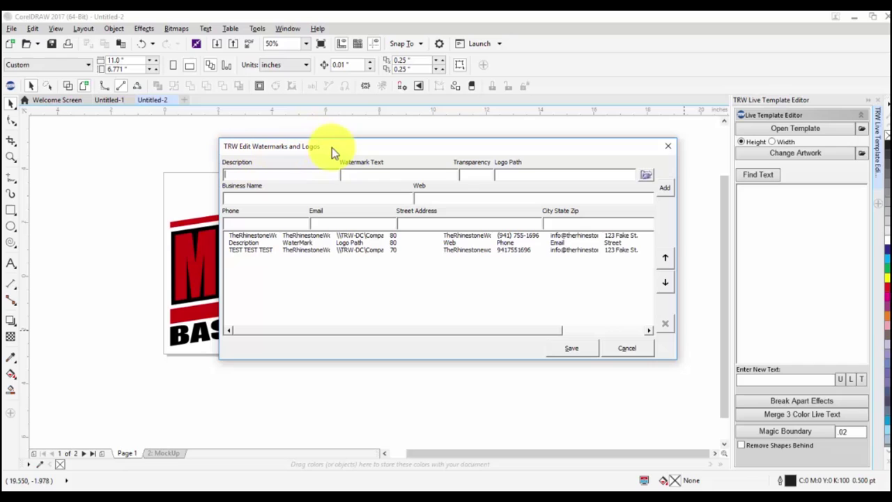
click(308, 243)
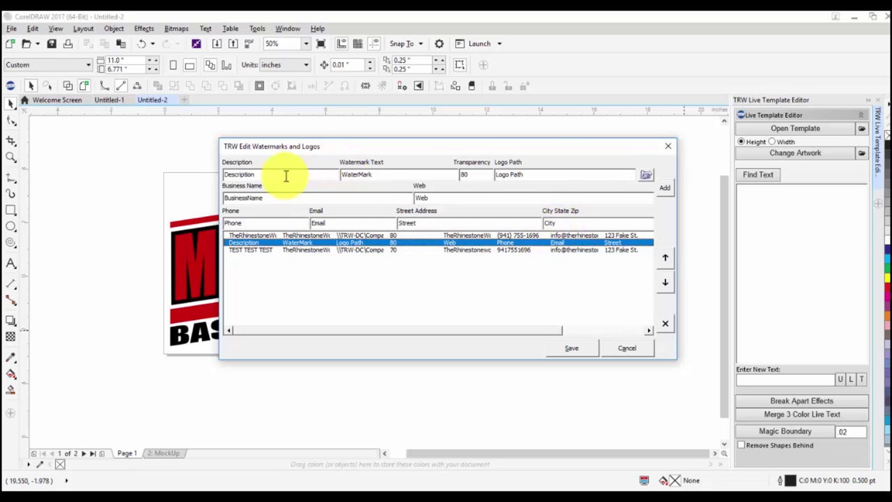
drag(270, 175, 135, 165)
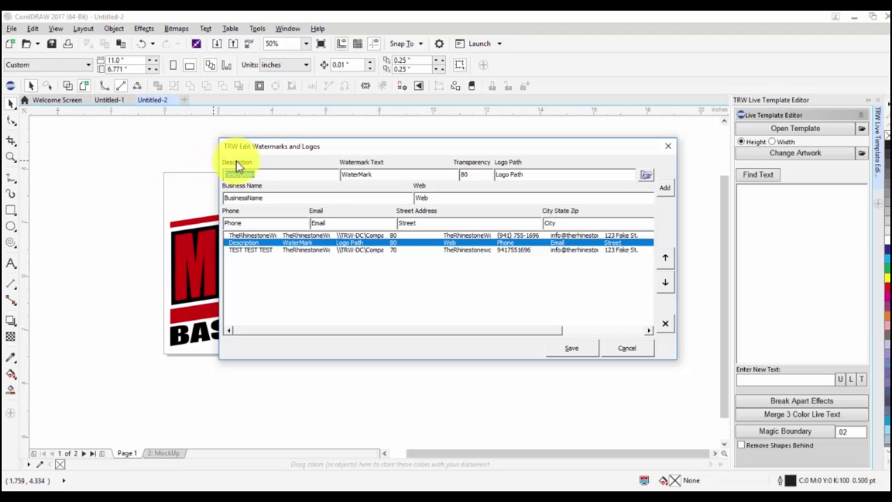
click(267, 173)
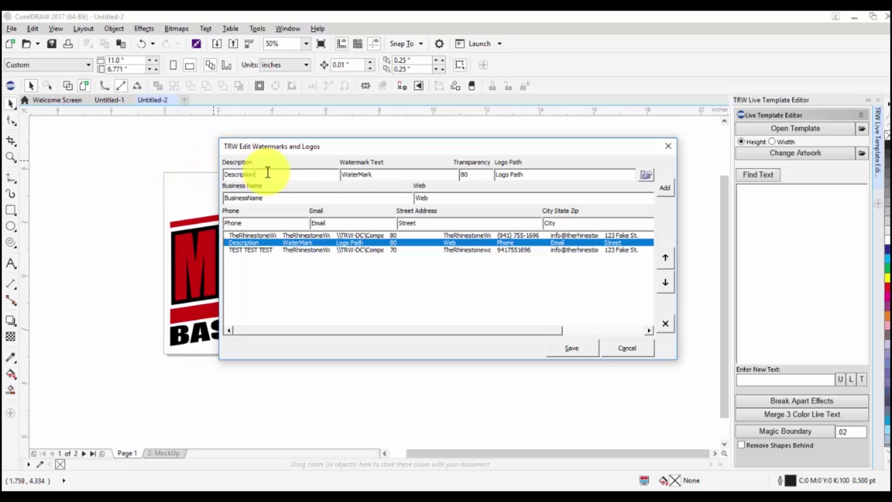
double_click(267, 173)
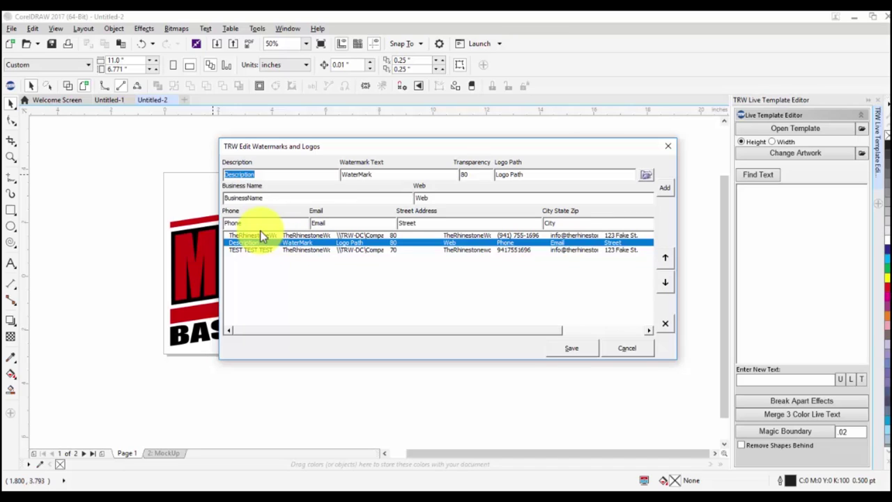
Enter TRW as the entry's description.
text(TRW)
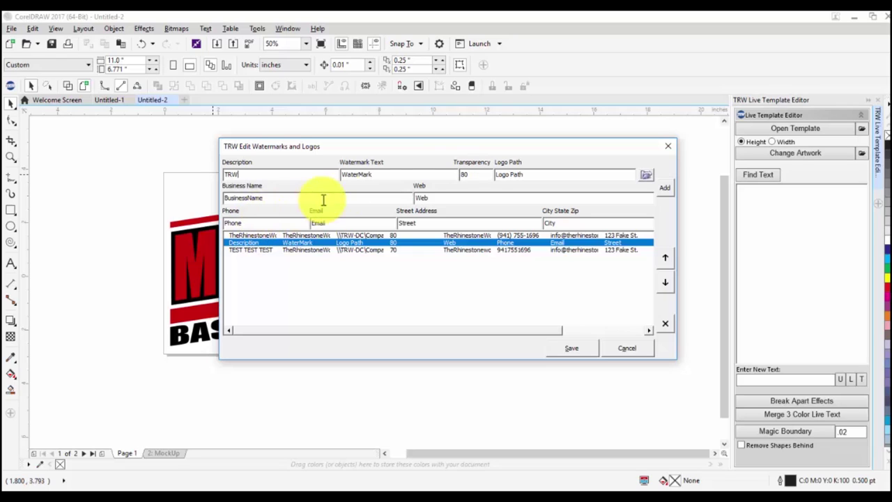
click(399, 174)
drag(399, 175, 272, 183)
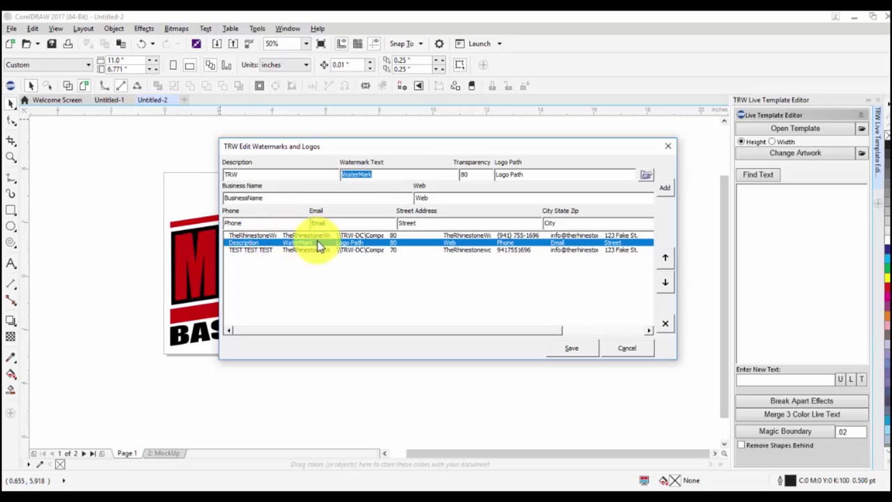
click(261, 174)
double_click(245, 174)
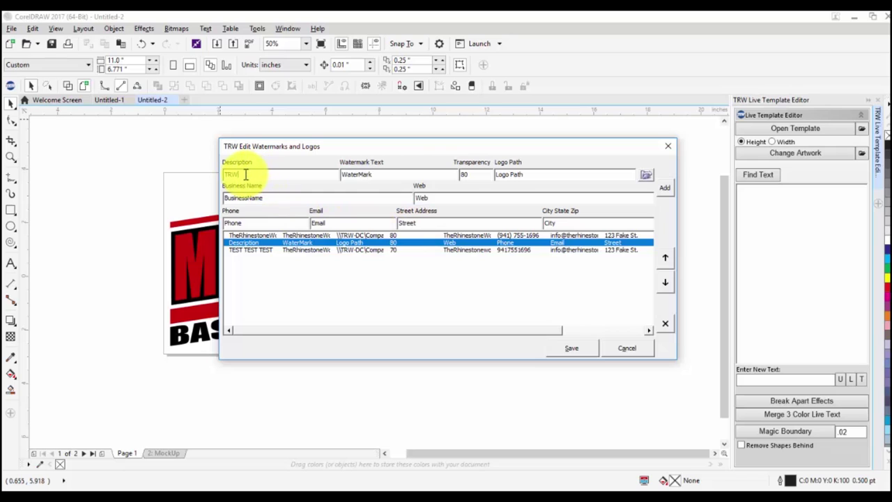
click(259, 174)
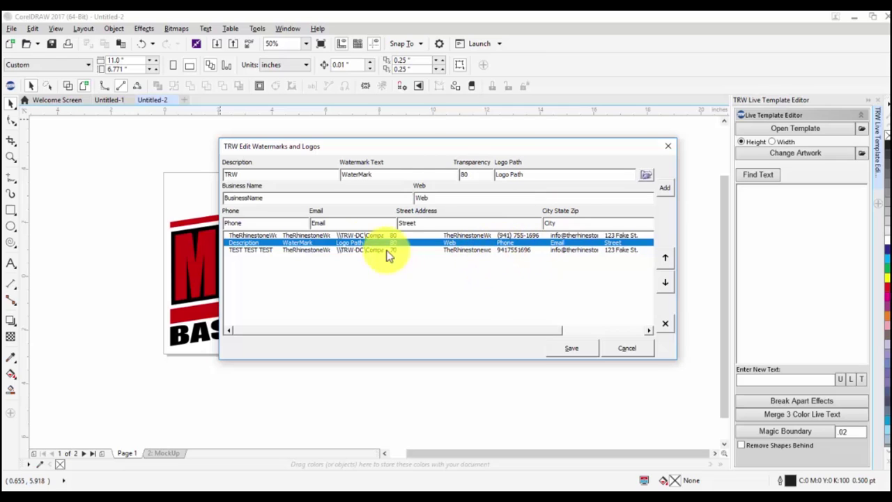
Set the watermark text to TheRhinestoneWorld.com and start browsing for the logo path.
key(Tab)
text(TheRhinestoneWorld.com)
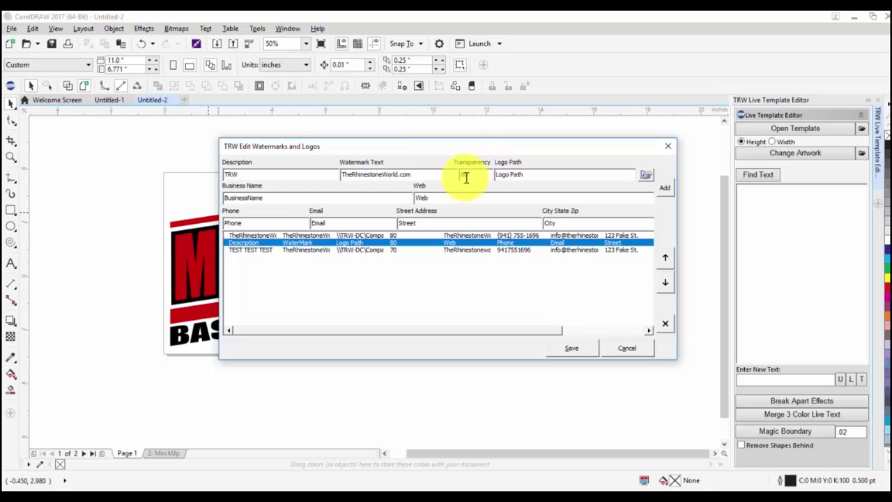
click(520, 176)
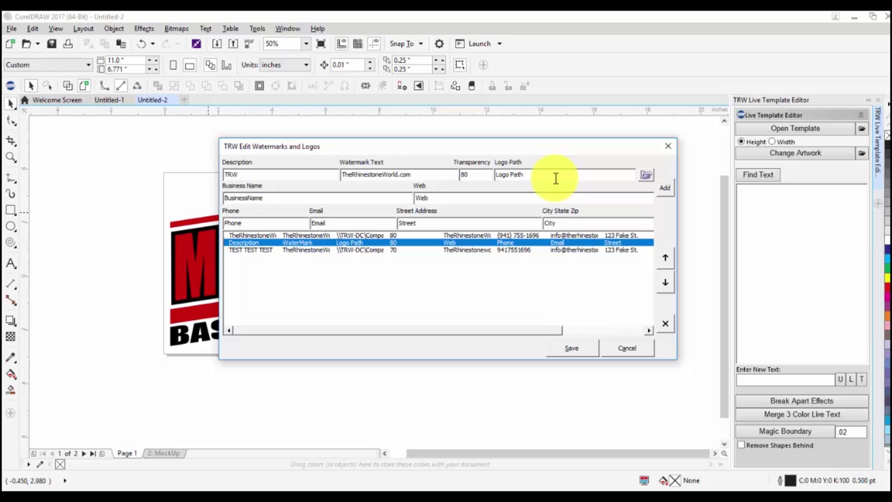
click(646, 178)
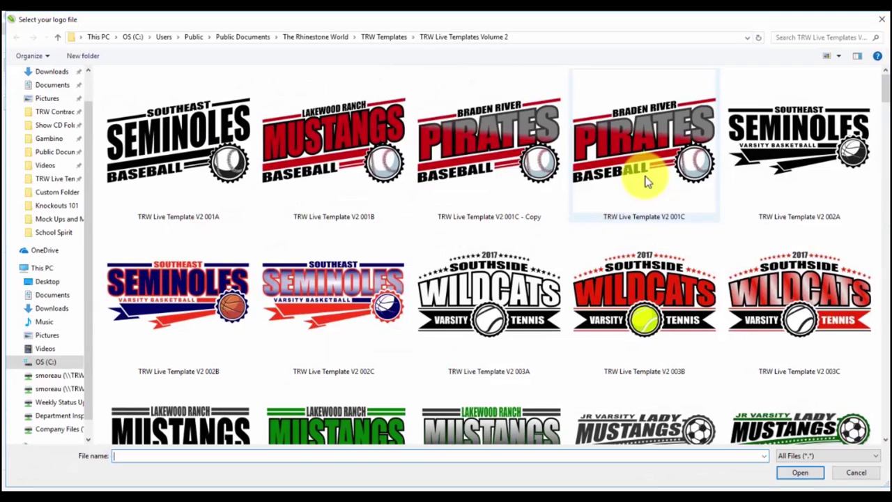
Choose TRW_Logo_Circle_Blue from the Desktop as the entry's logo file.
scroll(53, 111, up, 1)
click(49, 95)
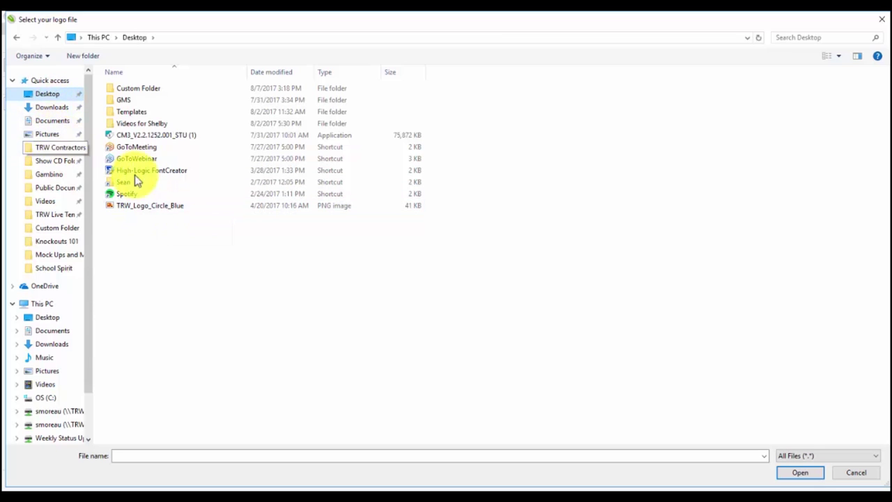
double_click(148, 207)
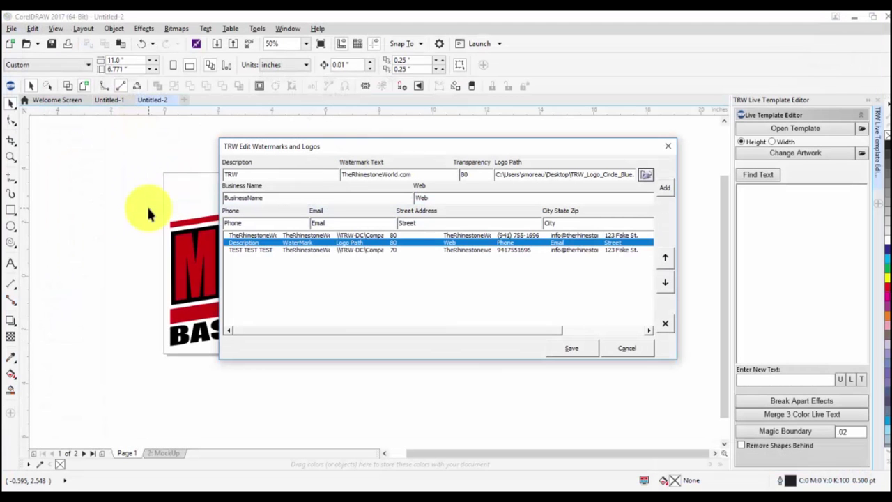
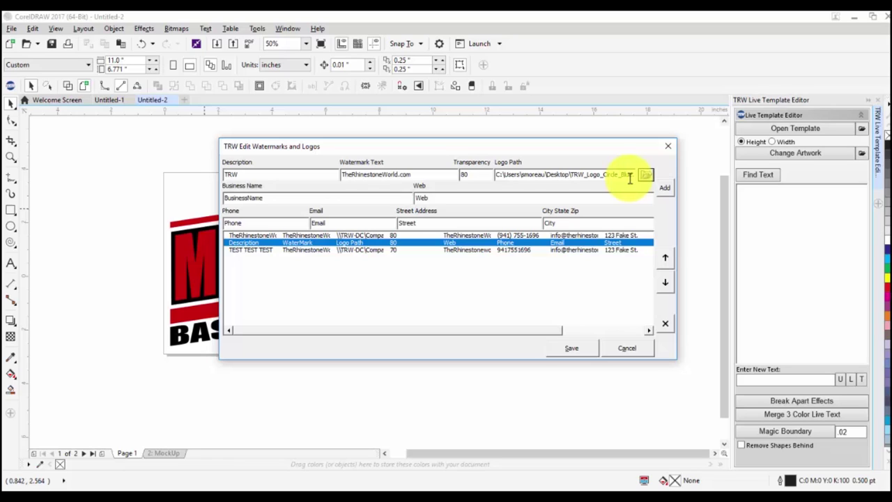
Enter business name 'The Rhinestone World', paste the website, and fill in the phone number and e-mail address.
drag(263, 199, 202, 190)
text(Th)
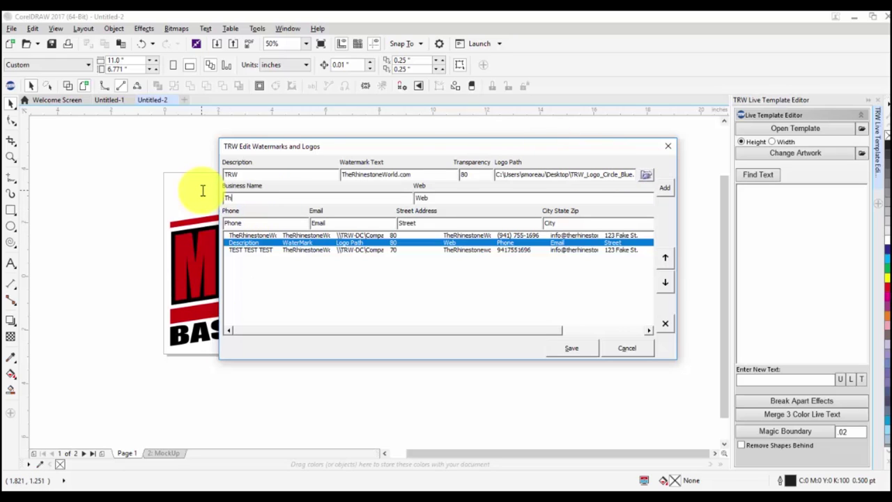
text(e Rhinestone World)
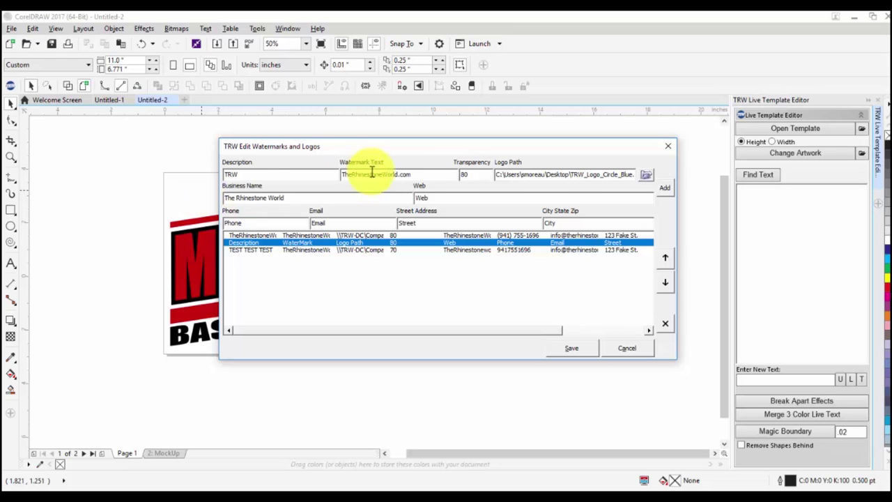
drag(428, 175, 242, 198)
key(ctrl+c)
click(424, 198)
key(ctrl+v)
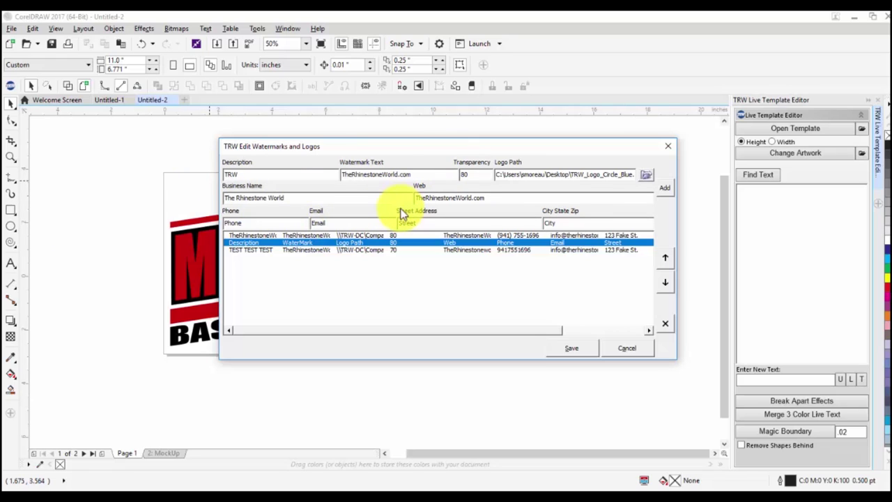
key(Tab)
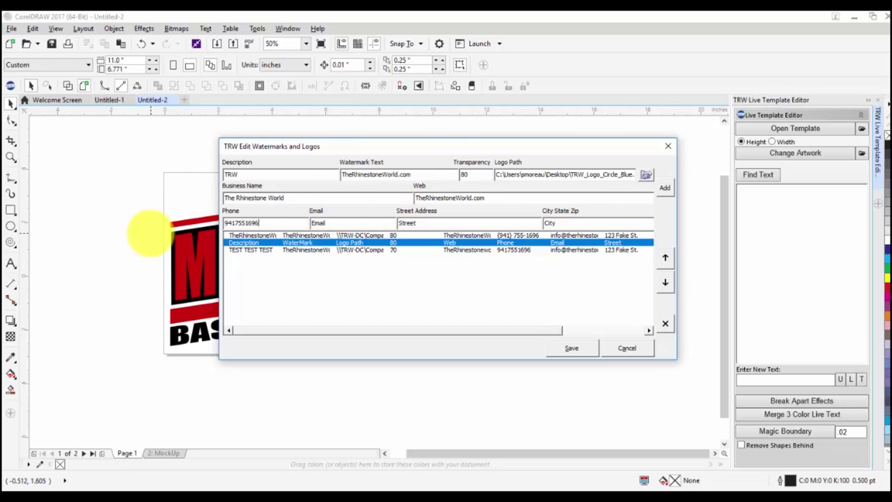
key(Tab)
Fill in the street address and city, then add it as a new TRW entry and save.
key(Tab)
text(1234 Fake St)
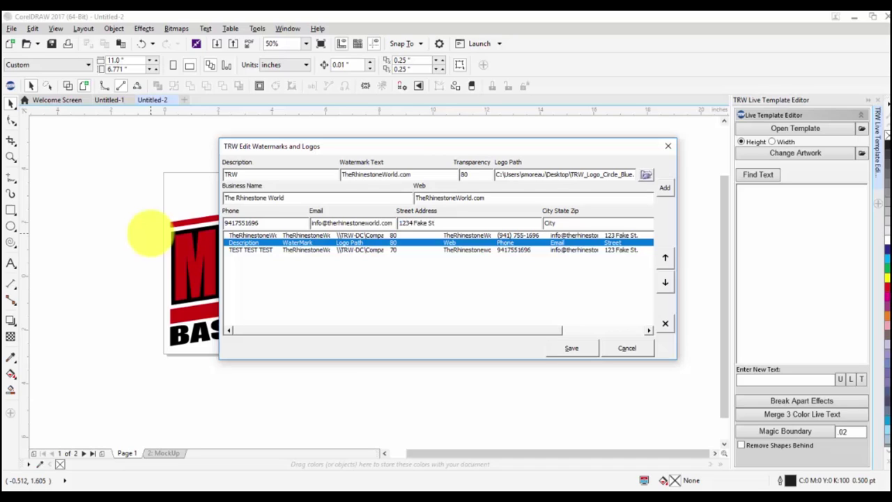
key(Tab)
text(sARAS)
key(BackSpace)
key(BackSpace)
key(BackSpace)
key(BackSpace)
text(Sarasota)
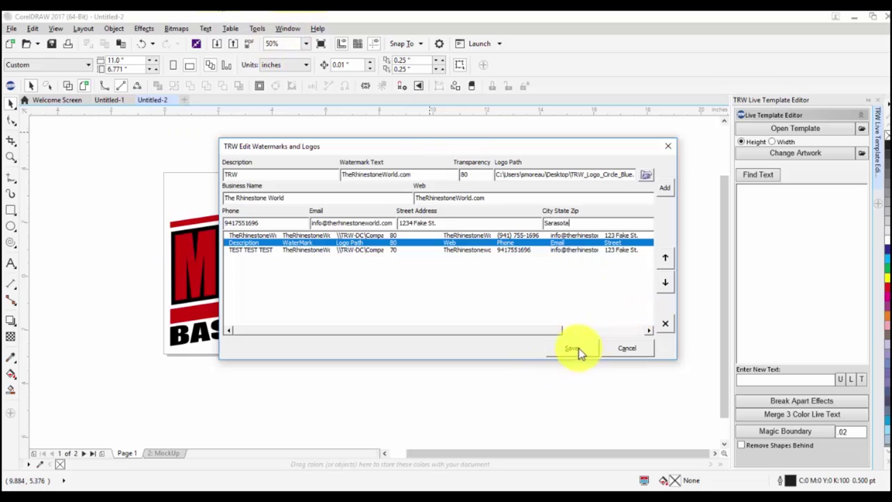
click(519, 180)
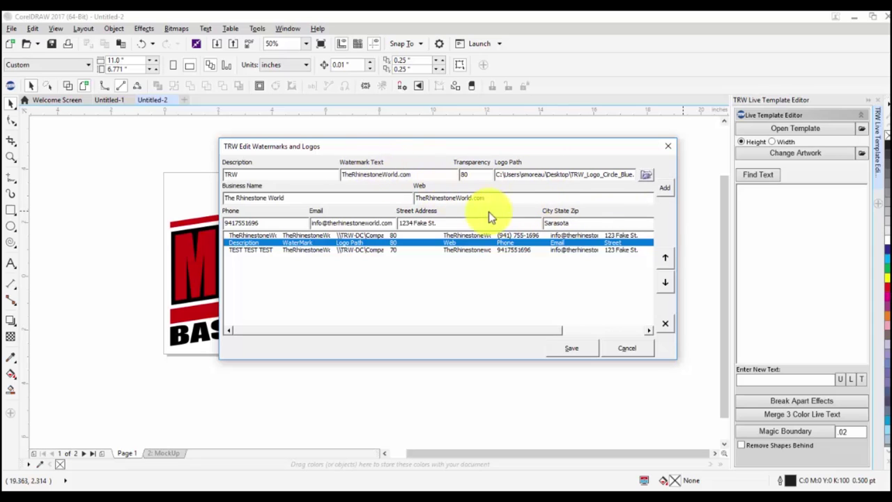
click(667, 187)
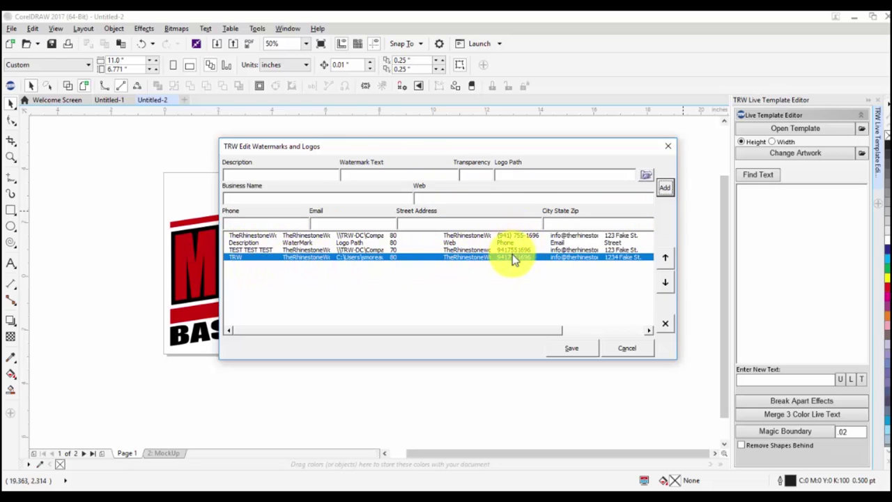
click(566, 353)
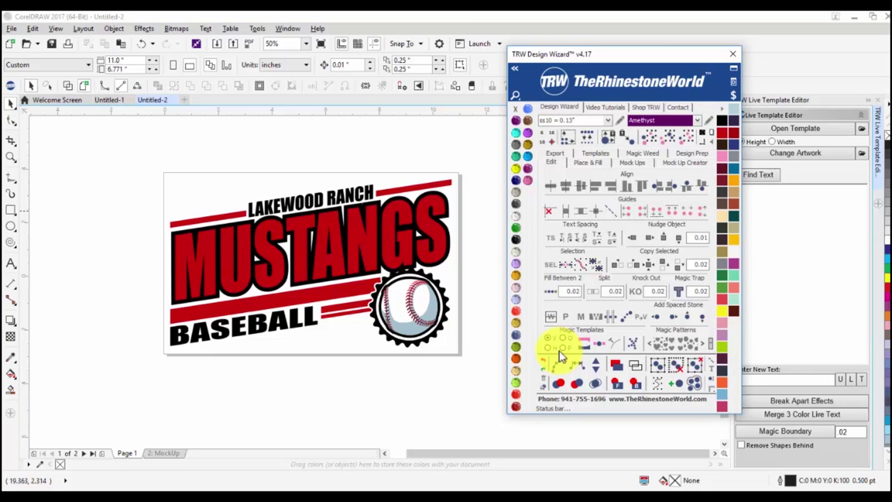
Choose the Order Form - 1 Shirt template with a Mens T-Shirt product and save the product.
click(640, 164)
drag(148, 161, 307, 252)
click(648, 184)
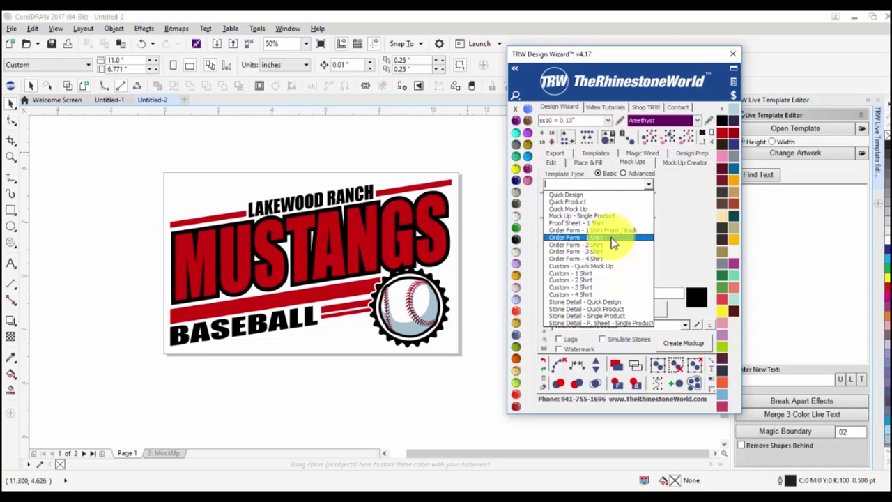
click(612, 238)
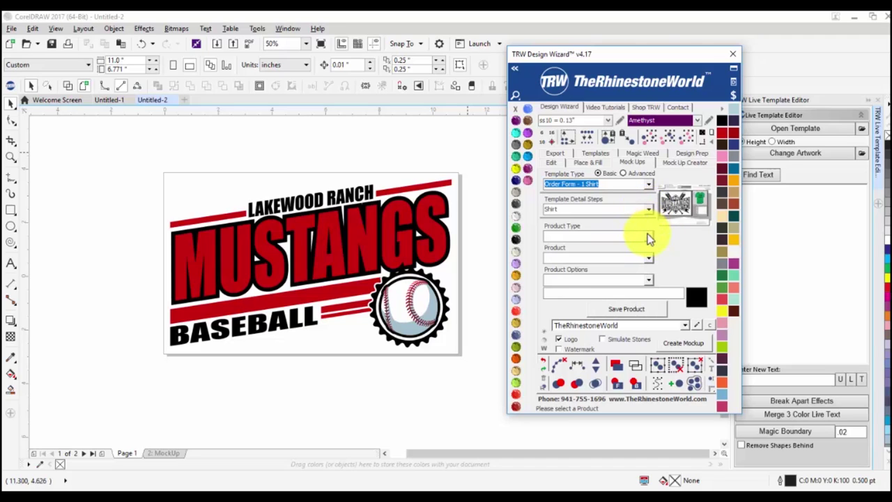
click(648, 235)
click(623, 253)
click(650, 259)
click(626, 266)
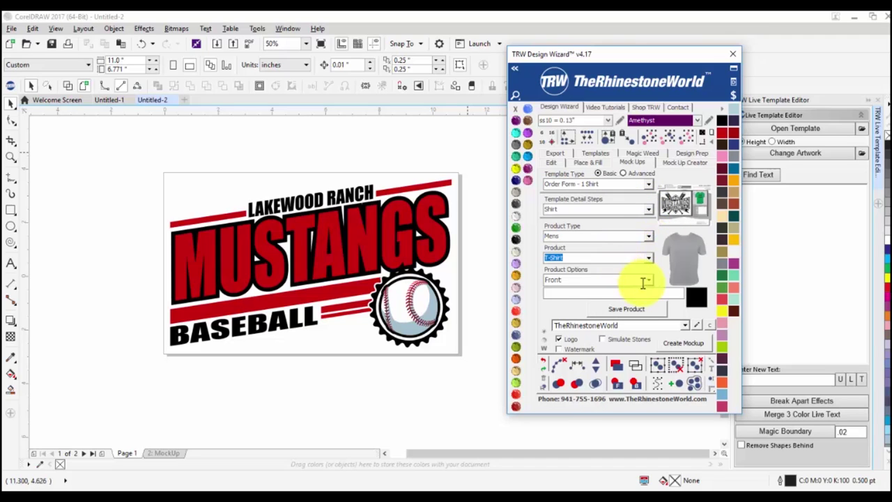
click(640, 308)
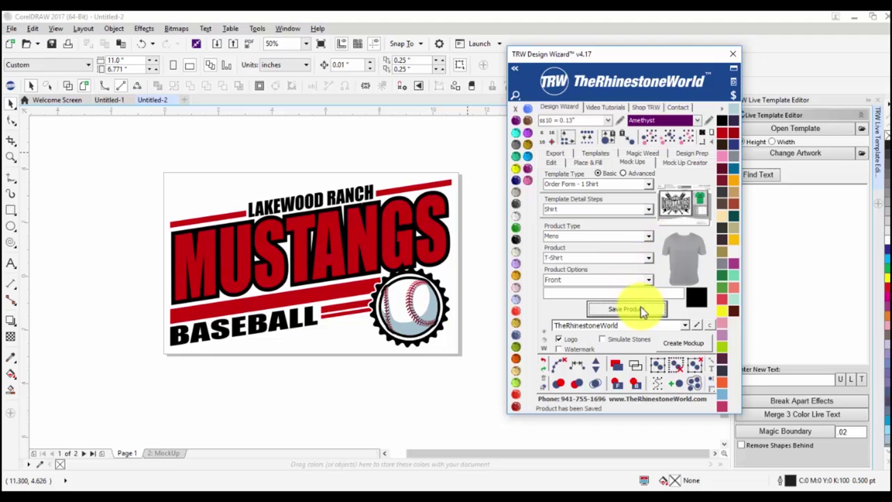
Save the Mustangs design, choose the TRW watermark entry, and generate the mockup.
click(648, 210)
click(640, 228)
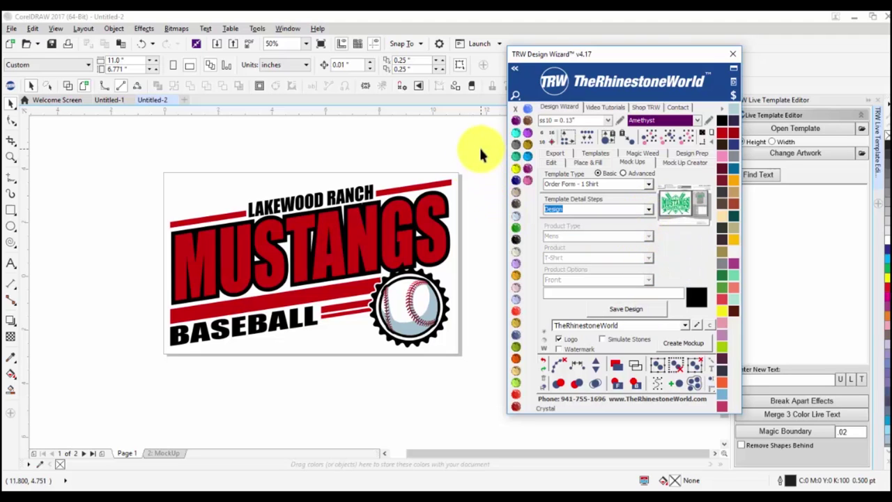
click(415, 342)
click(612, 310)
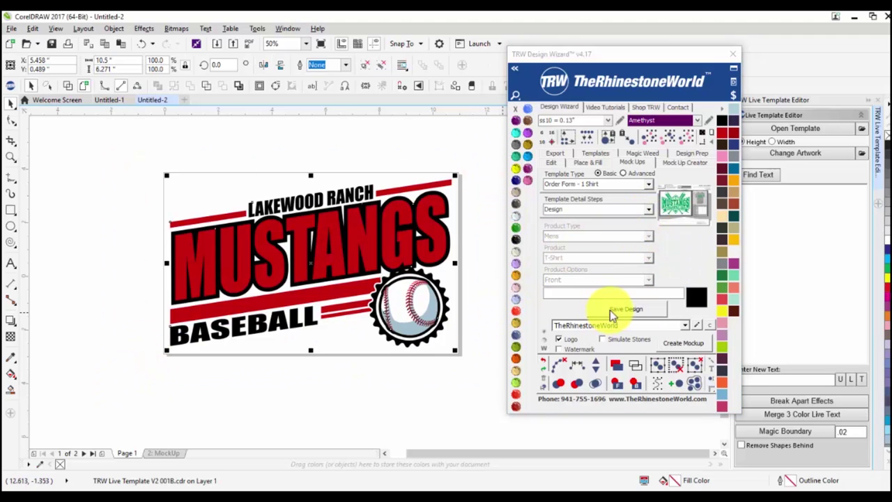
click(684, 326)
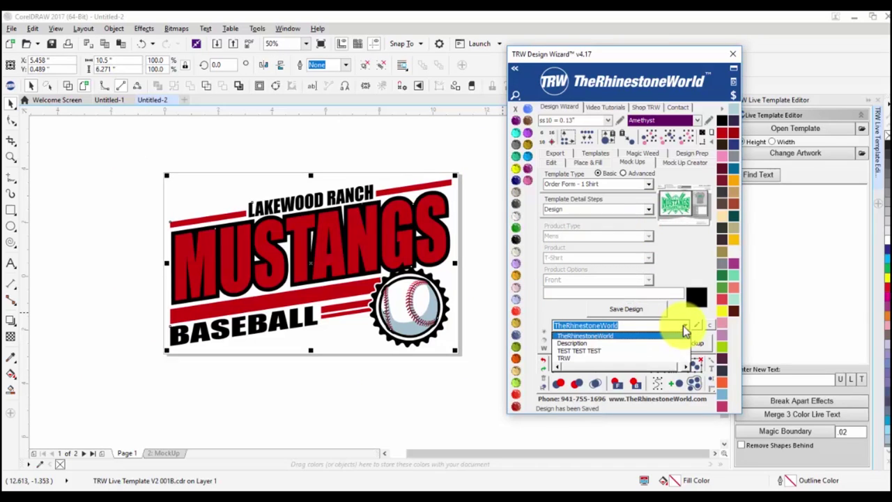
click(606, 361)
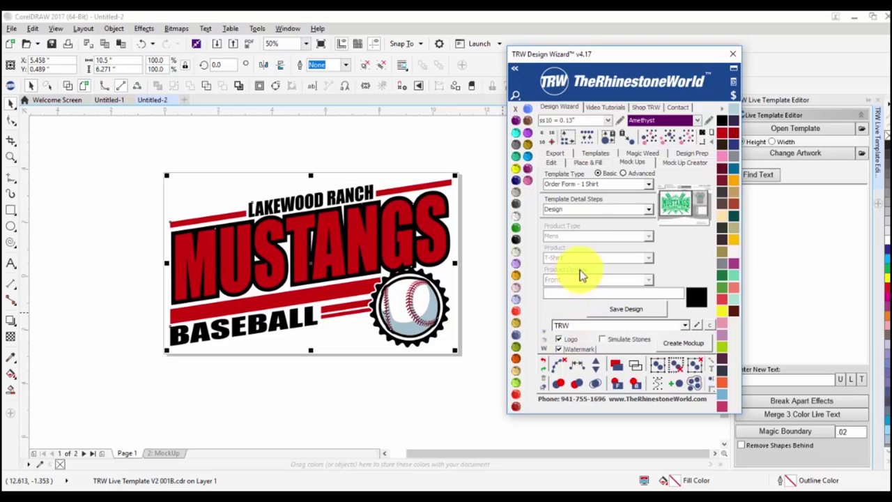
click(682, 344)
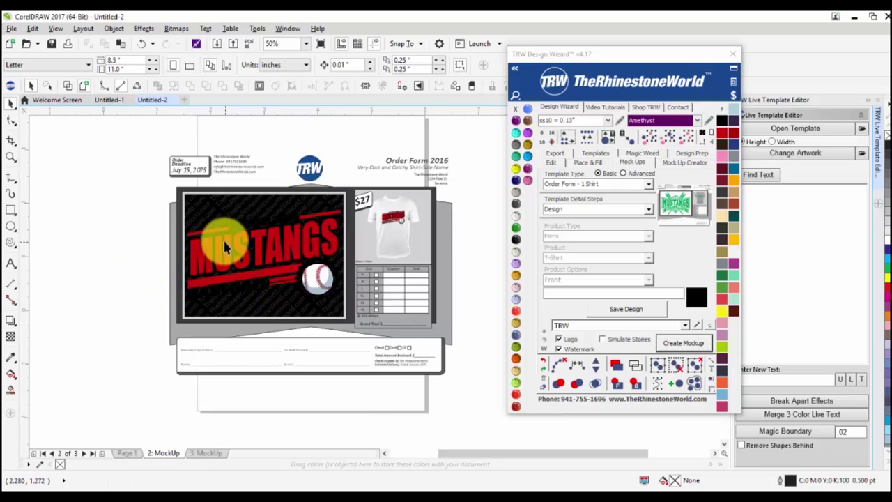
Zoom in to check the watermark and TRW logo on the order form, then select everything.
scroll(223, 238, up, 2)
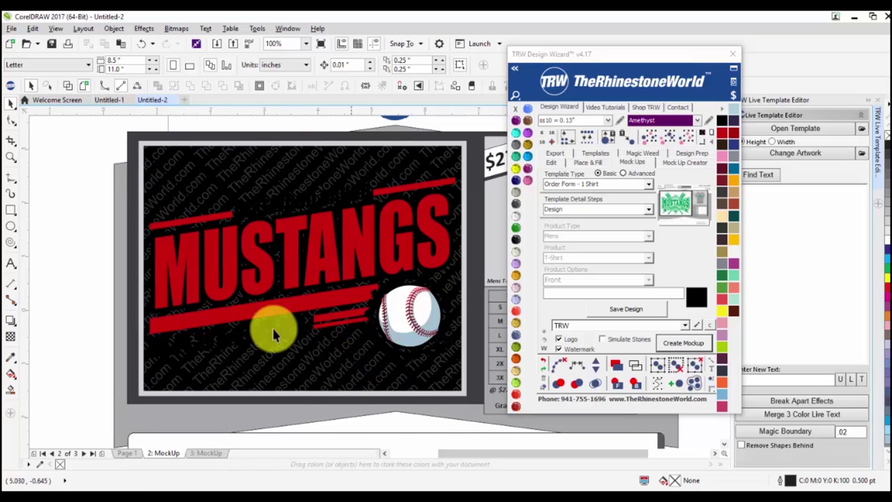
scroll(314, 308, down, 2)
scroll(307, 285, up, 1)
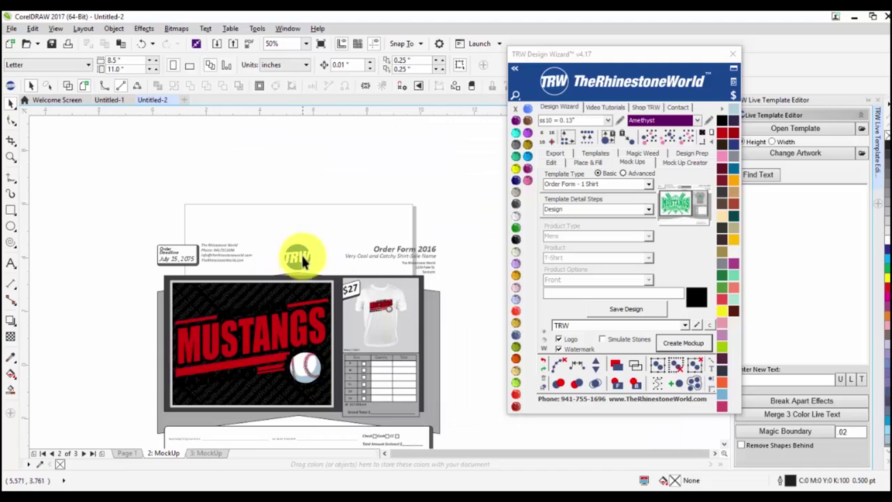
scroll(296, 263, up, 2)
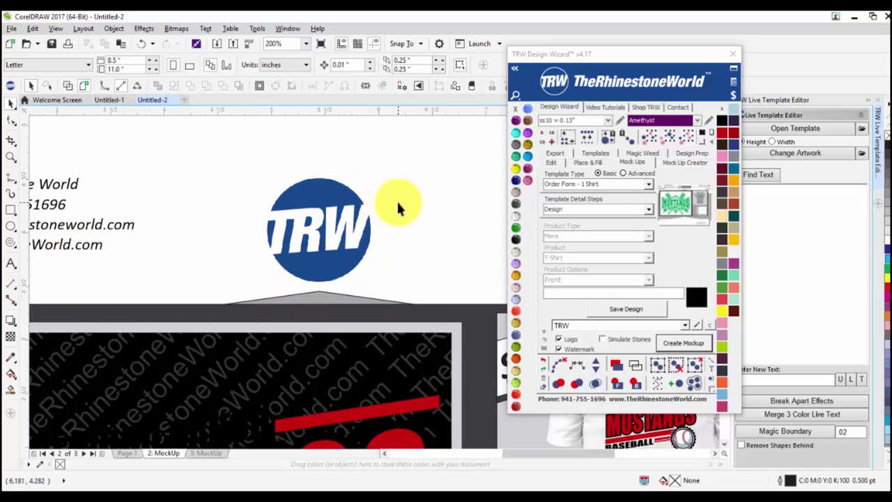
scroll(388, 211, down, 2)
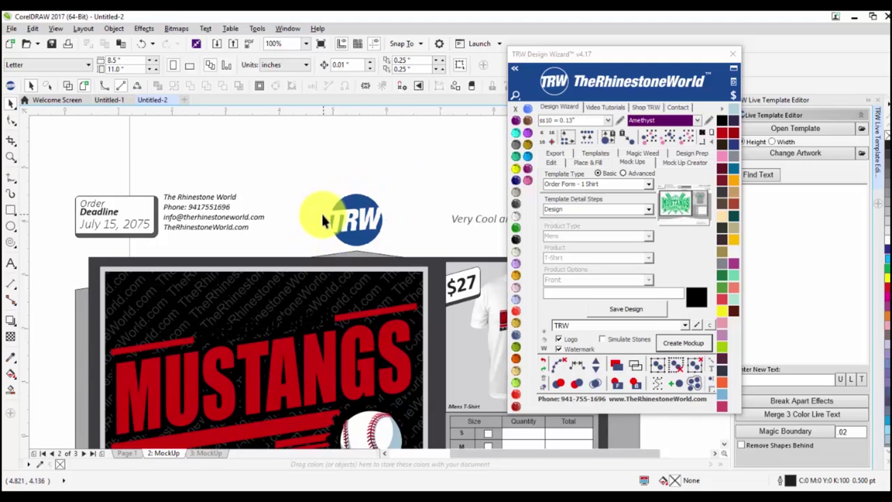
click(356, 219)
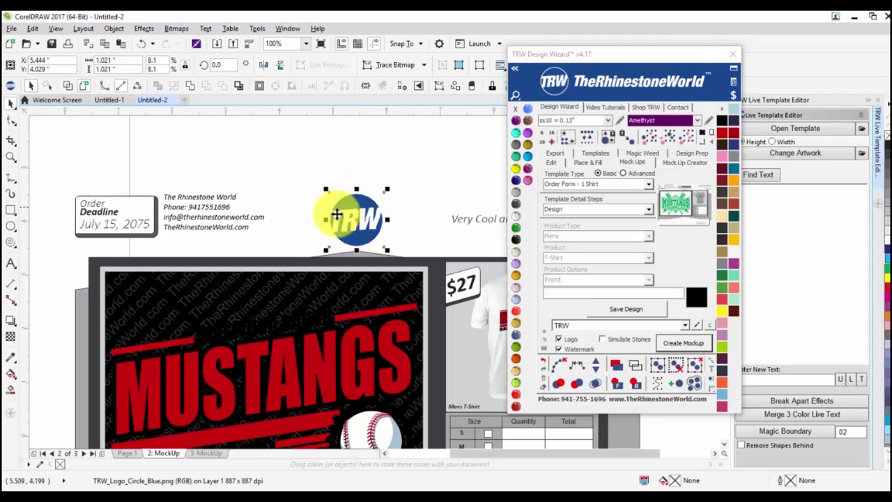
scroll(288, 189, down, 2)
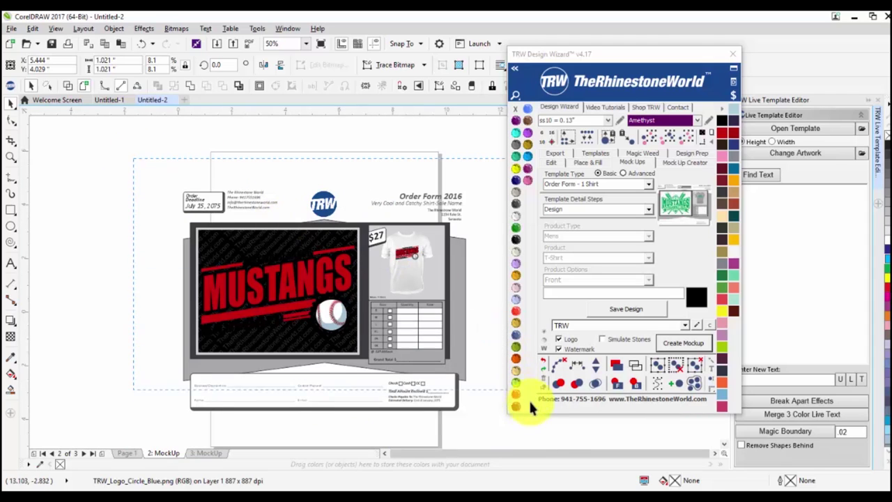
key(ctrl+a)
Add the TRW weed border and size the page to the order-form design, centred.
click(702, 138)
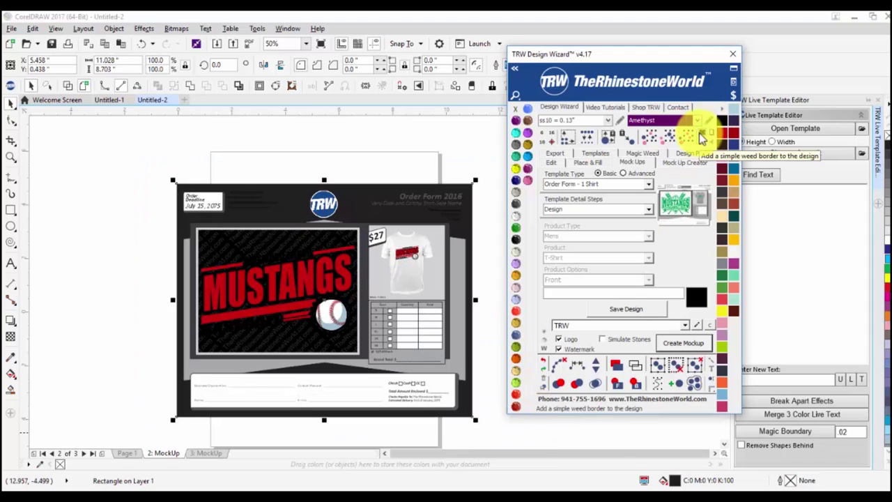
click(338, 170)
click(342, 207)
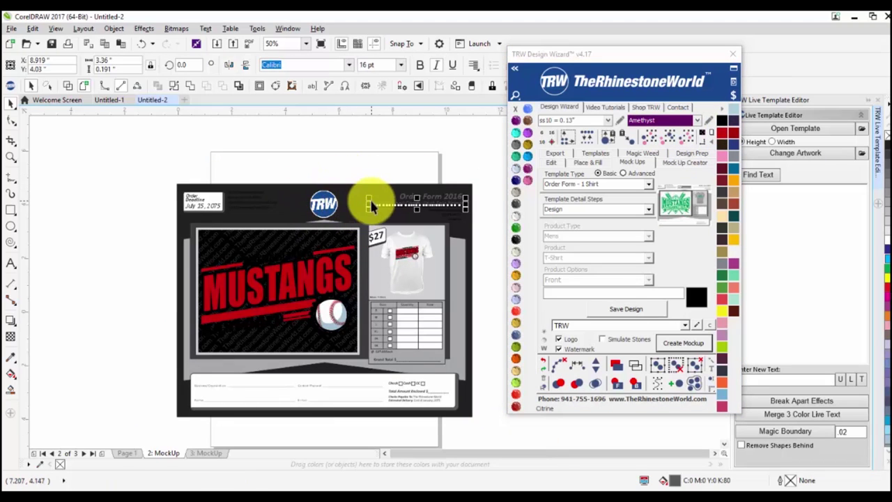
click(466, 224)
drag(166, 143, 513, 449)
click(711, 134)
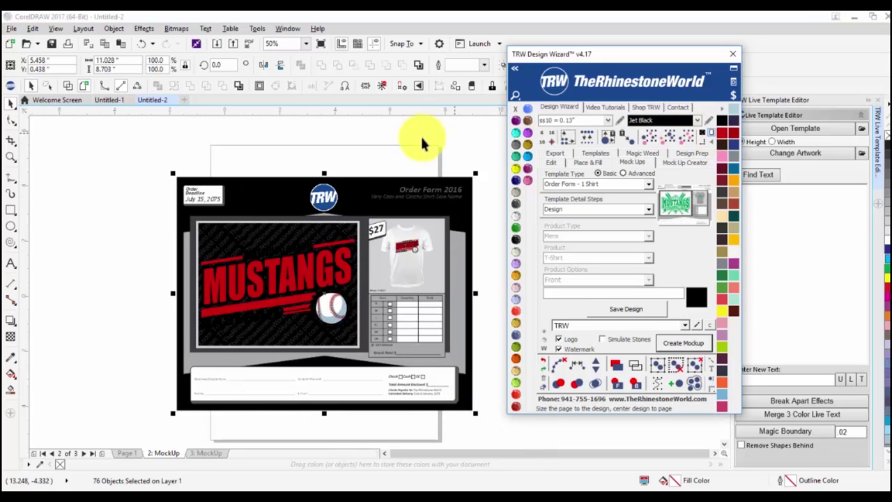
Delete the black background rectangle behind the order form.
click(407, 190)
key(Delete)
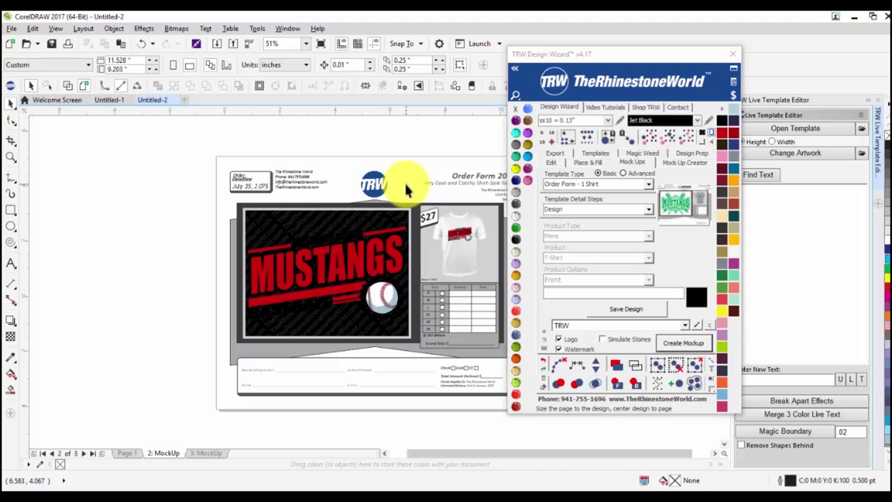
scroll(348, 328, up, 2)
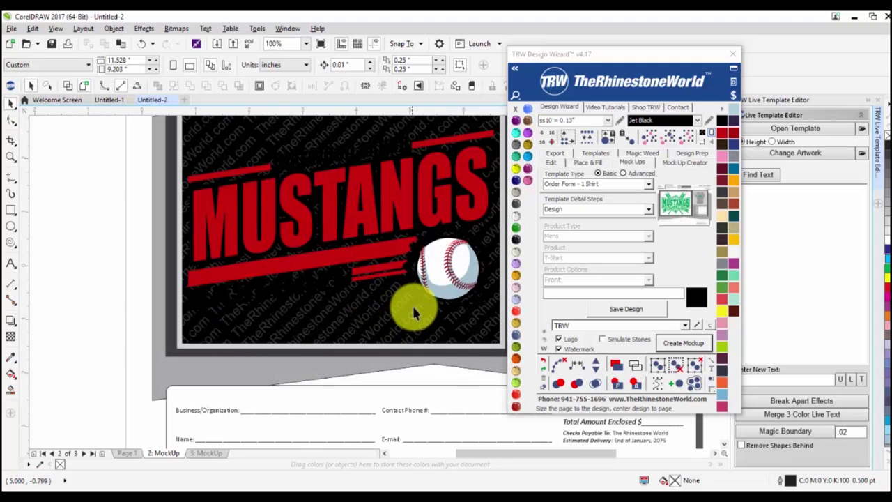
Position the overlay across the Mustangs artwork and colour the design panel Jet Black.
click(427, 309)
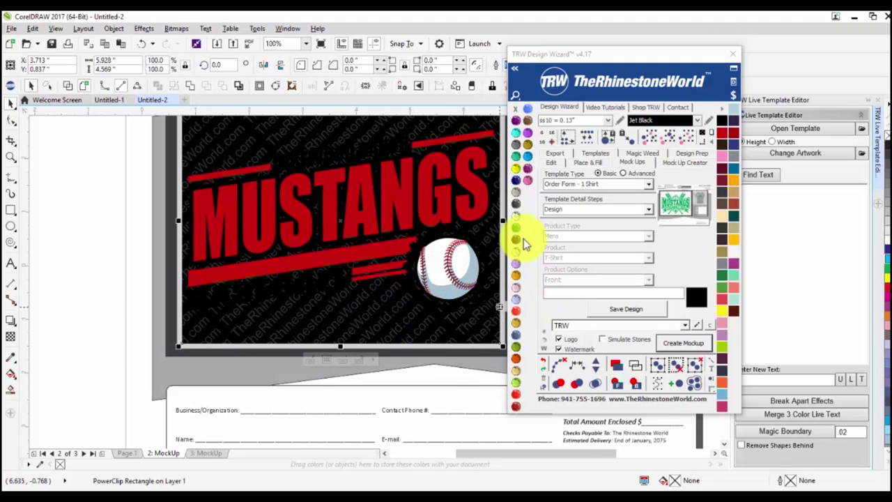
click(516, 219)
scroll(175, 239, down, 2)
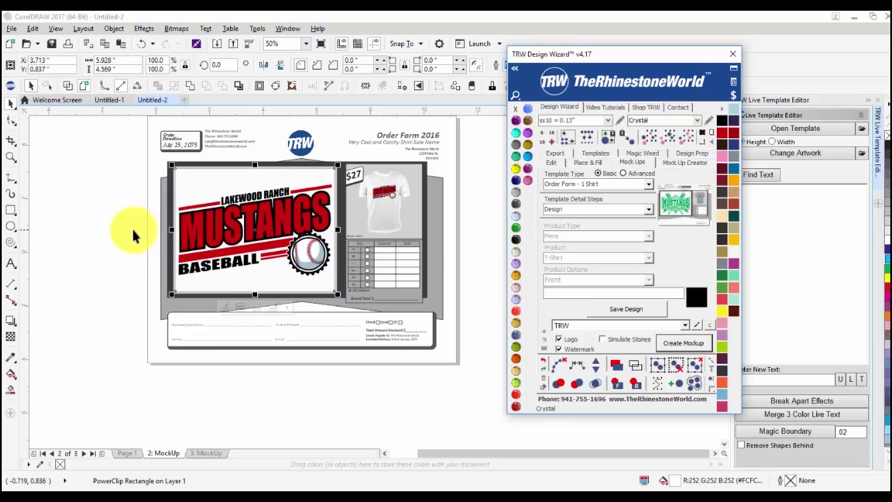
click(135, 233)
scroll(185, 180, up, 2)
click(225, 190)
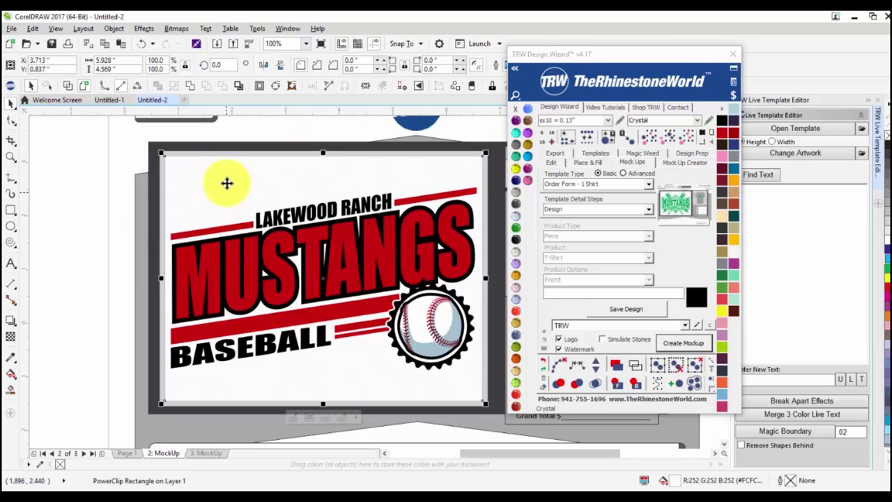
drag(179, 195, 439, 397)
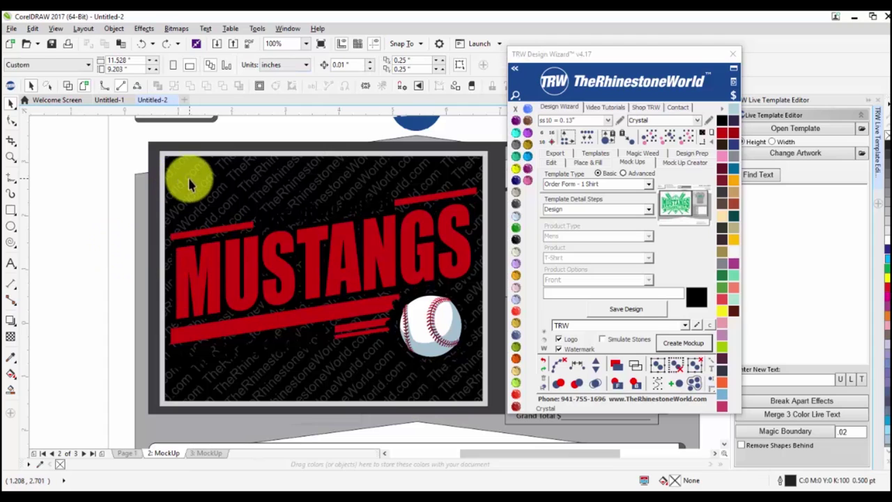
click(189, 167)
drag(189, 167, 197, 183)
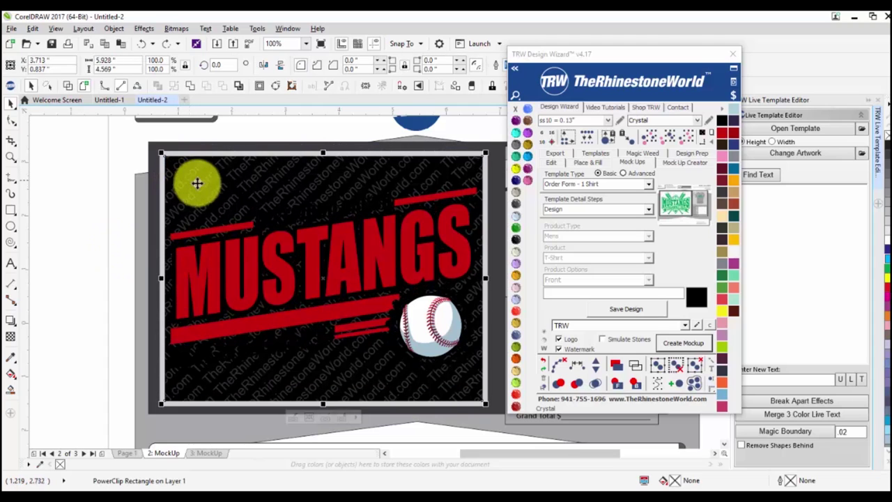
click(508, 239)
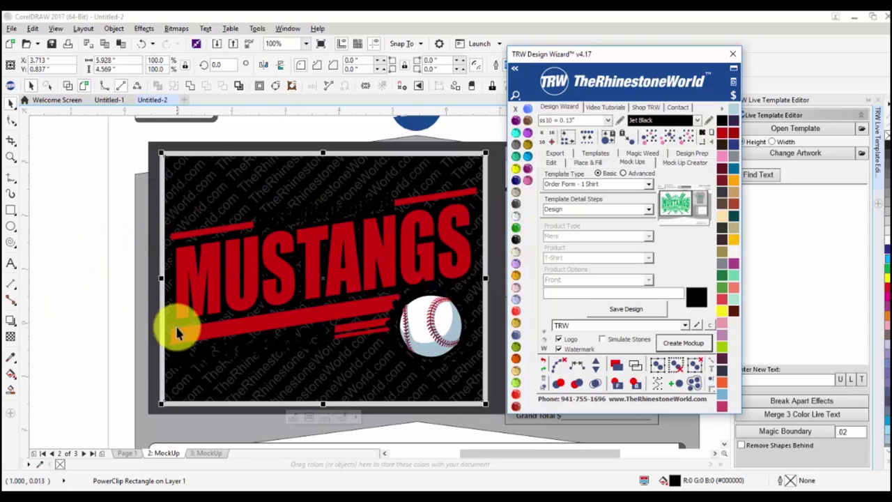
Check the overlay lens transparency, then save the Mustangs design and open the watermark settings.
click(11, 339)
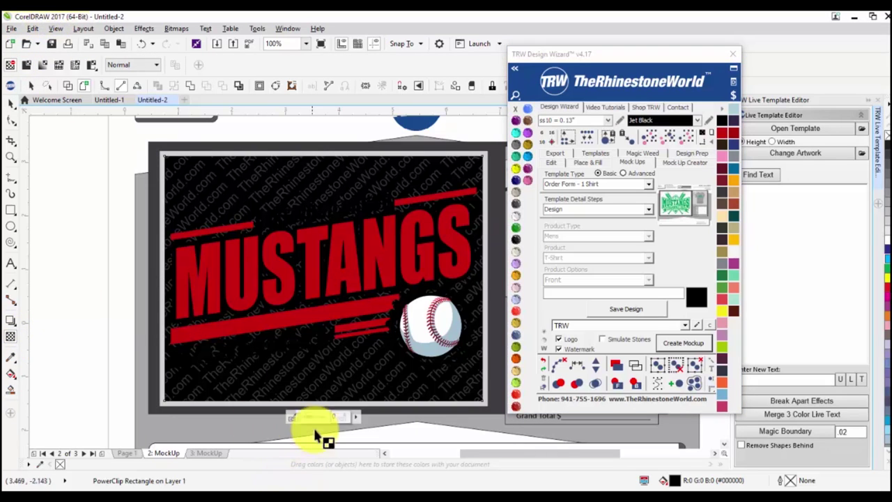
scroll(315, 426, down, 2)
scroll(310, 418, up, 2)
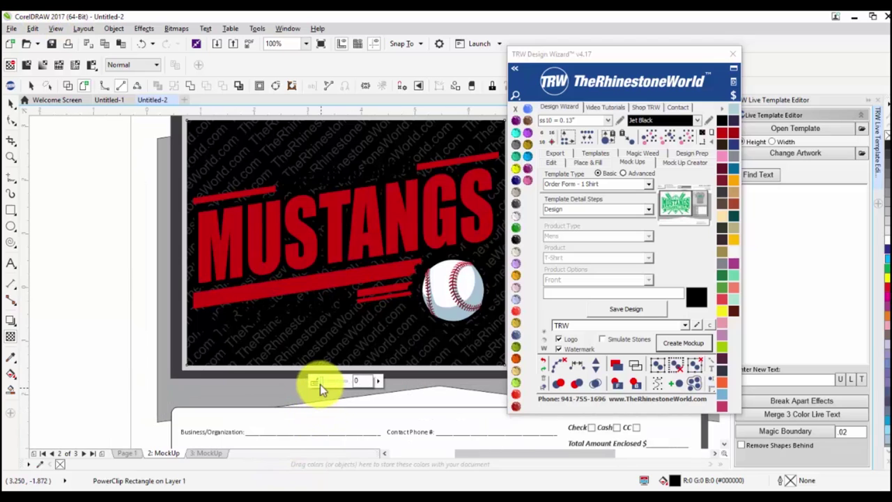
click(334, 382)
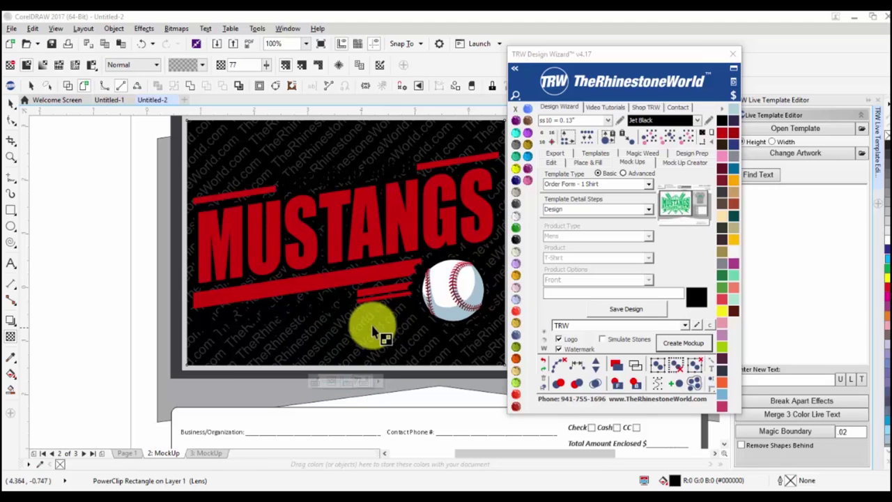
click(11, 102)
click(95, 293)
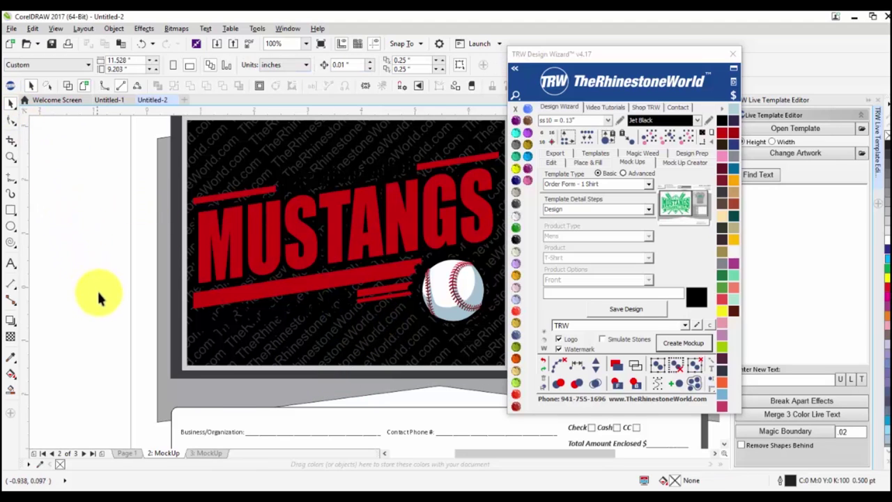
scroll(140, 268, down, 2)
scroll(140, 268, up, 2)
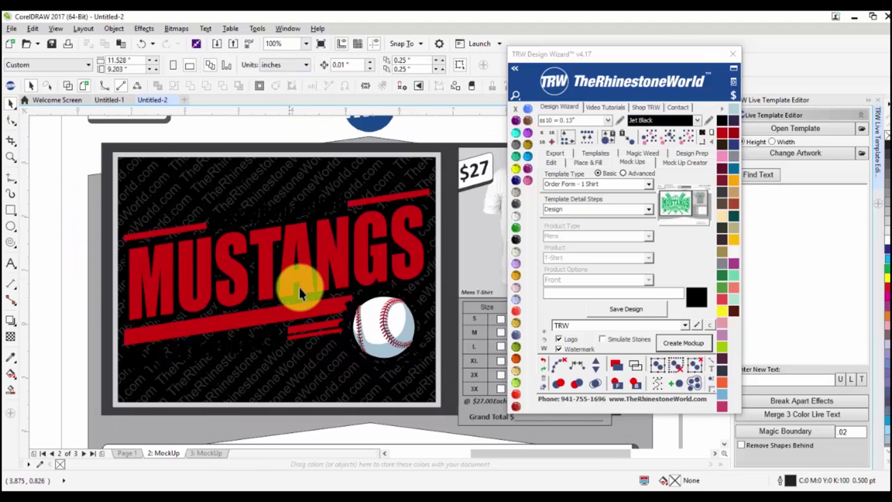
scroll(322, 307, down, 2)
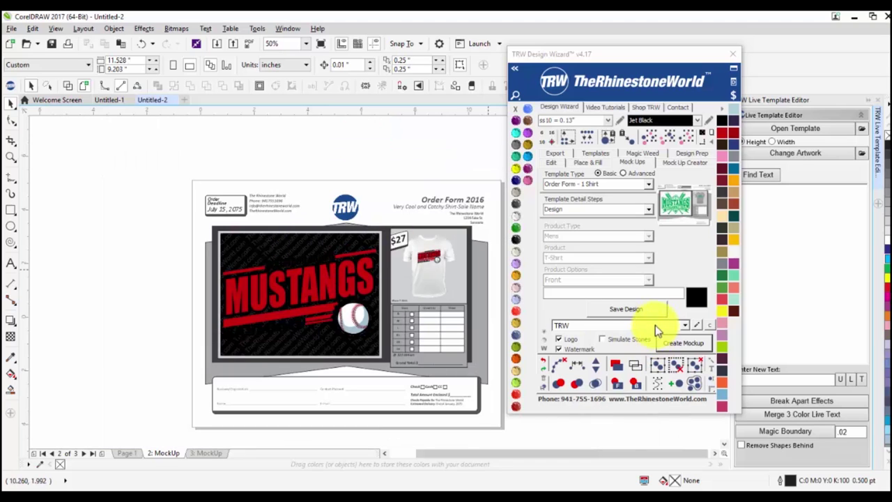
scroll(329, 315, up, 2)
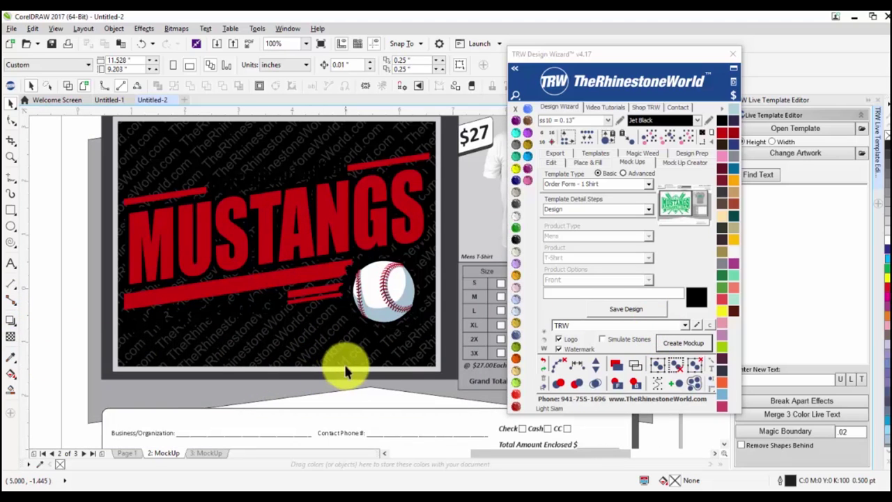
click(631, 304)
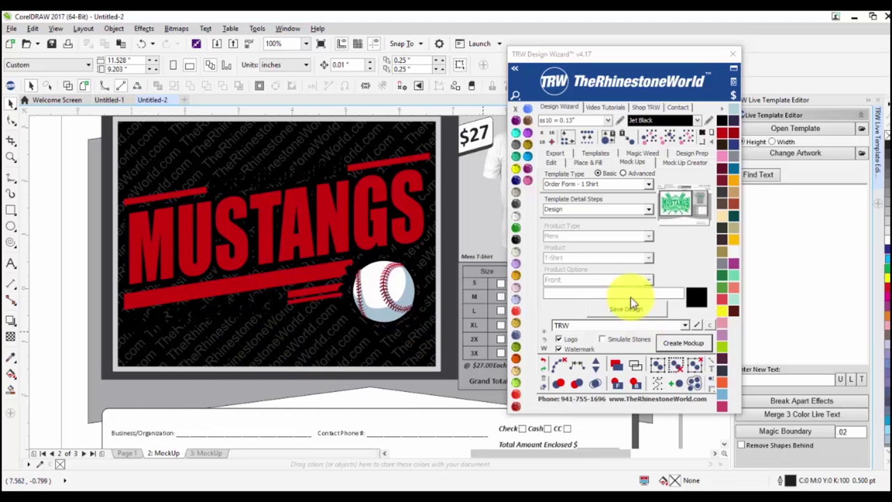
click(698, 326)
Change the TRW watermark transparency from 80 to 70, remove the duplicate row, and save.
click(497, 250)
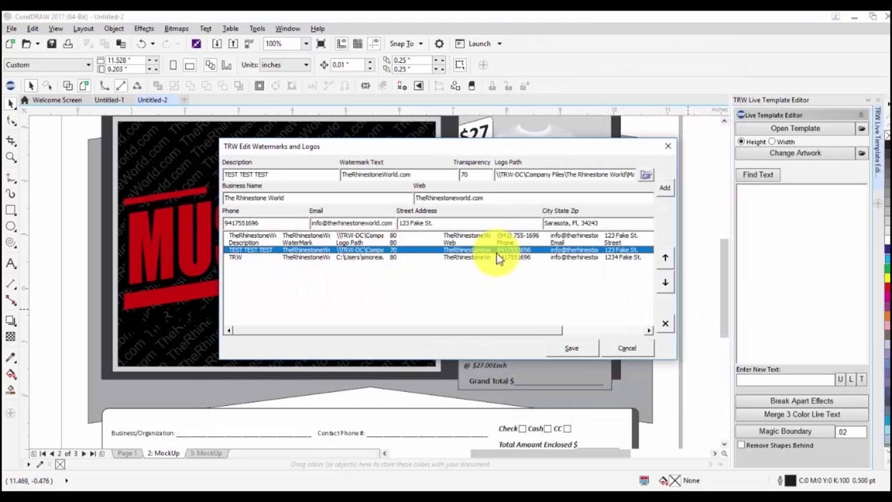
click(498, 257)
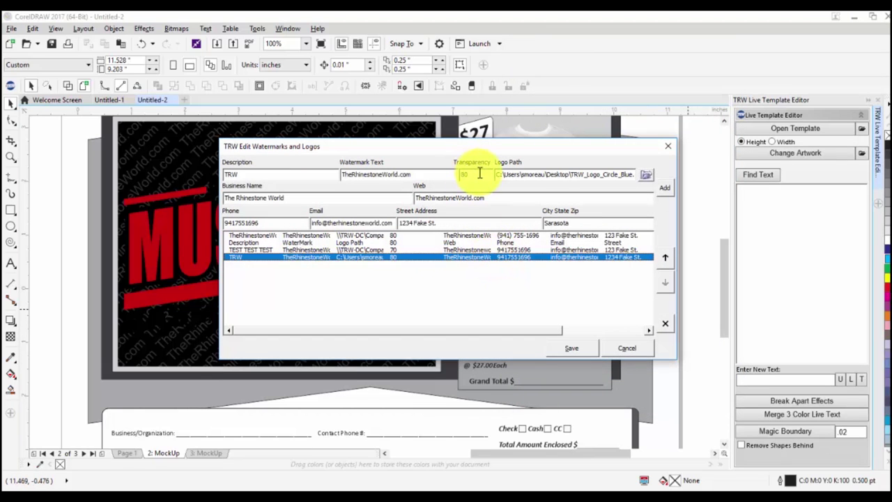
drag(474, 176, 428, 176)
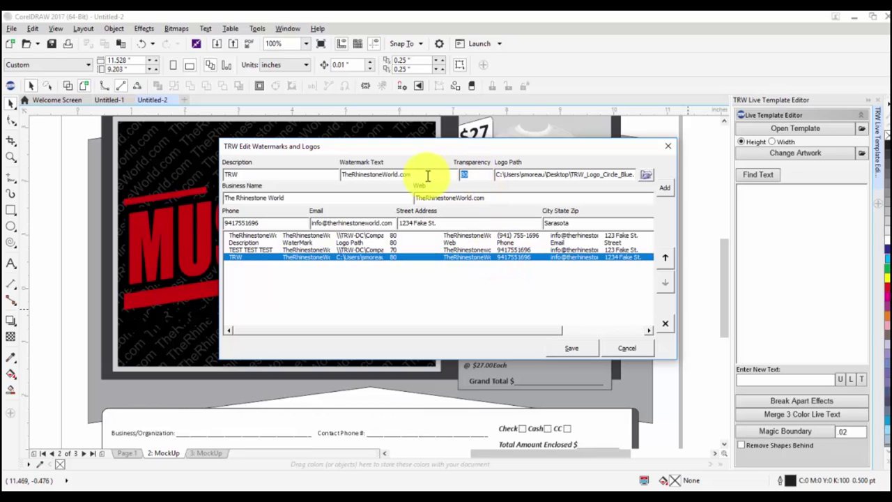
text(70)
click(665, 189)
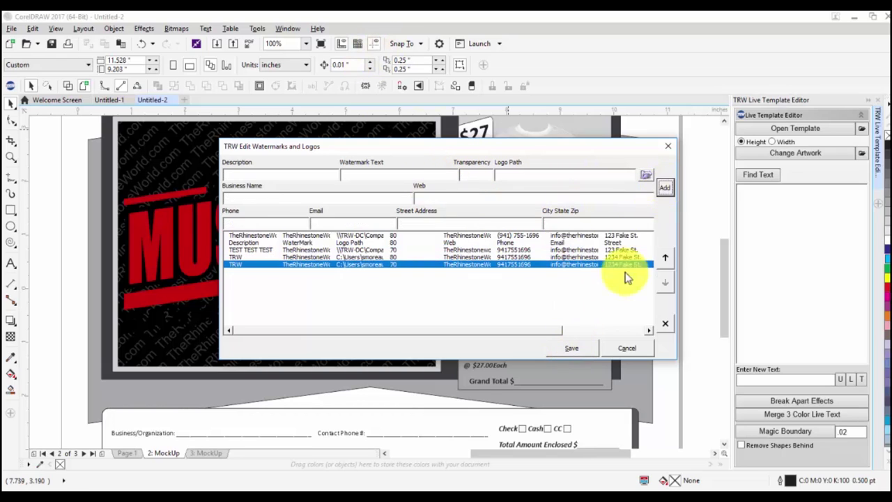
click(510, 264)
click(662, 324)
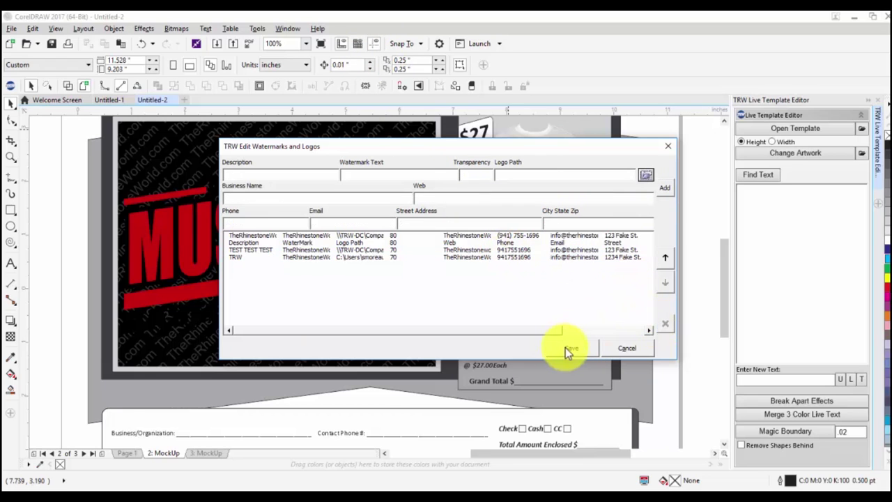
click(568, 348)
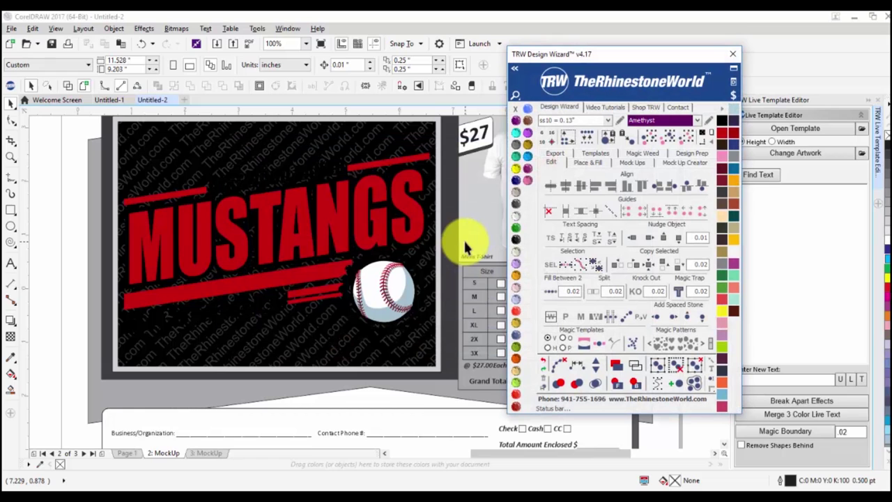
Tint the Mustangs PowerClip design with the Peach swatch and return to the mockup options.
click(377, 341)
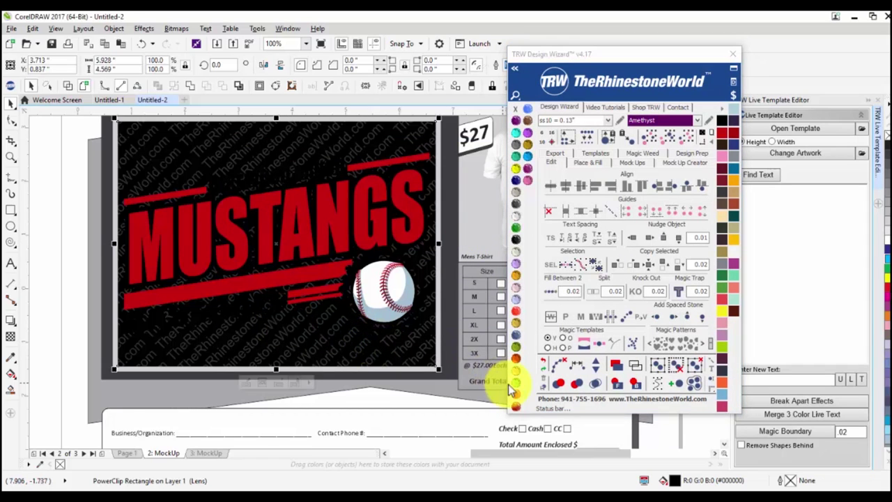
click(514, 370)
scroll(282, 305, down, 2)
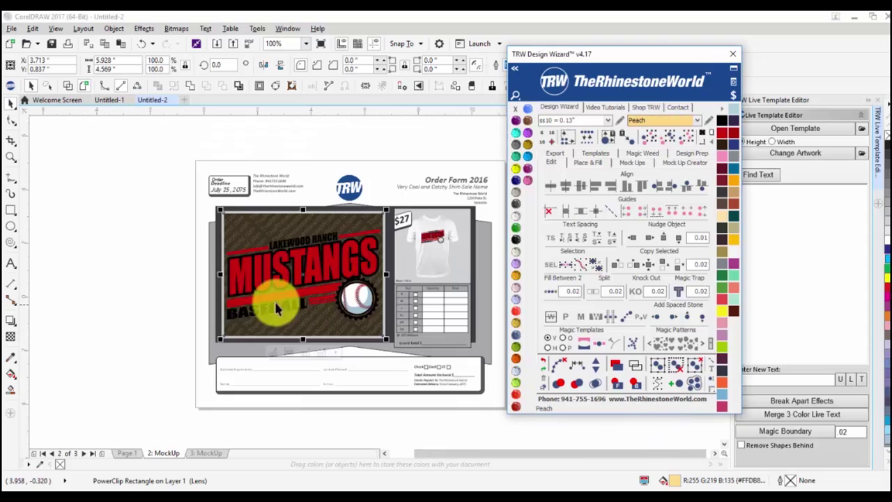
click(168, 289)
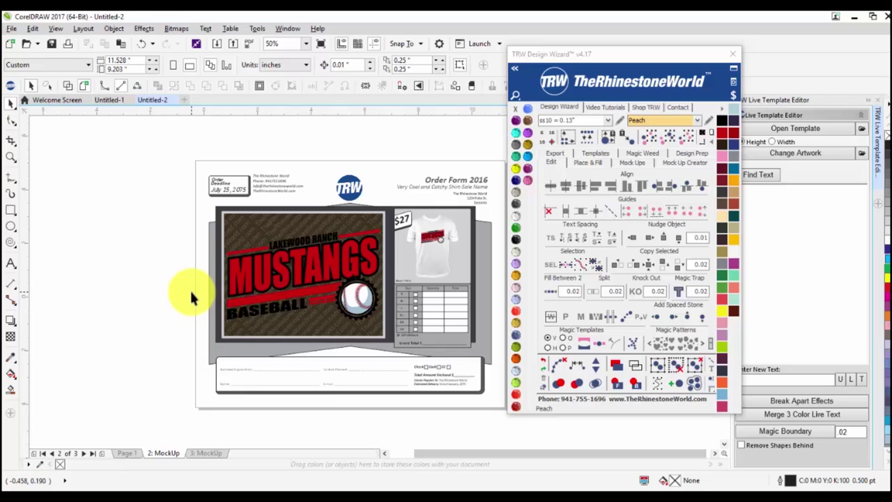
click(633, 163)
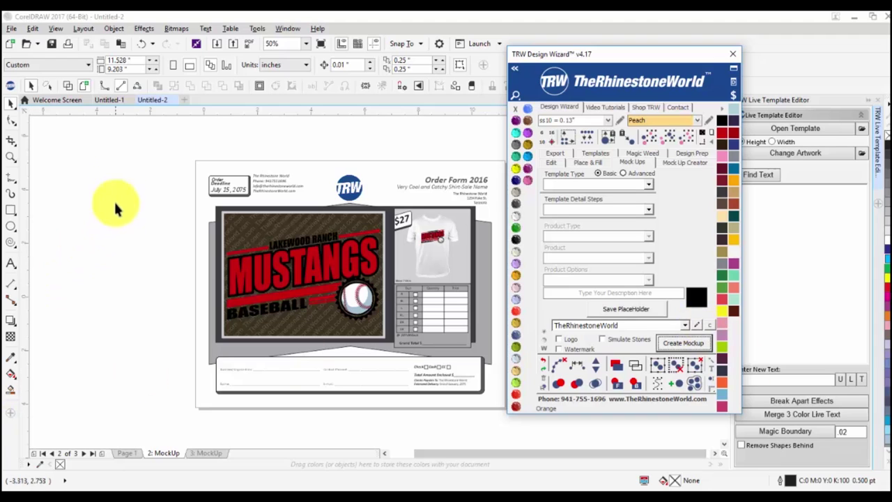
Create a new blank Untitled-3 document, then return to the Untitled-2 mockup document.
click(184, 103)
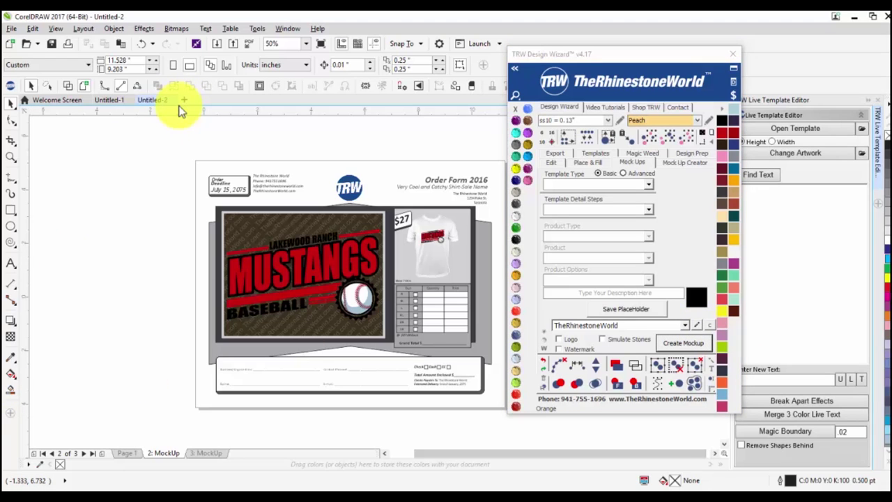
click(180, 104)
click(137, 102)
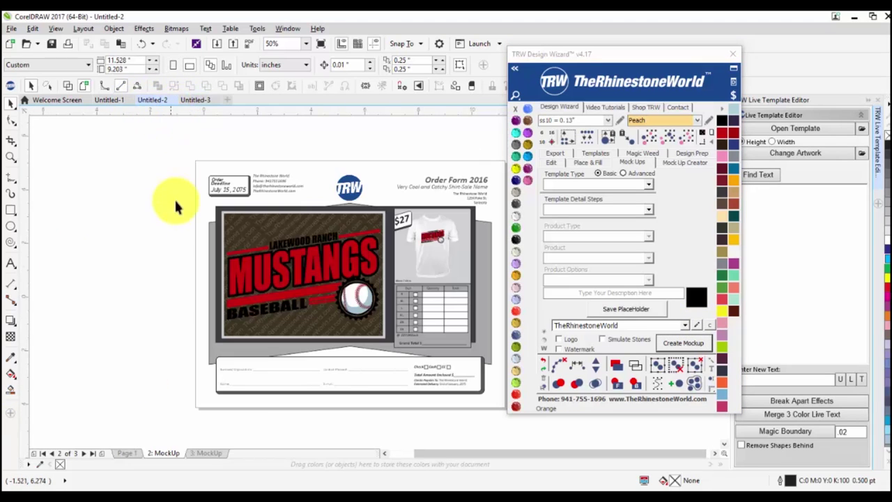
click(108, 101)
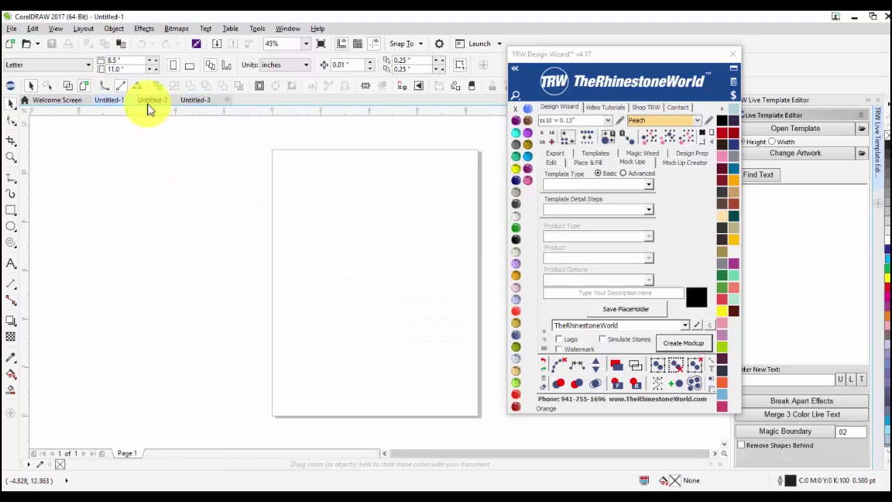
click(149, 102)
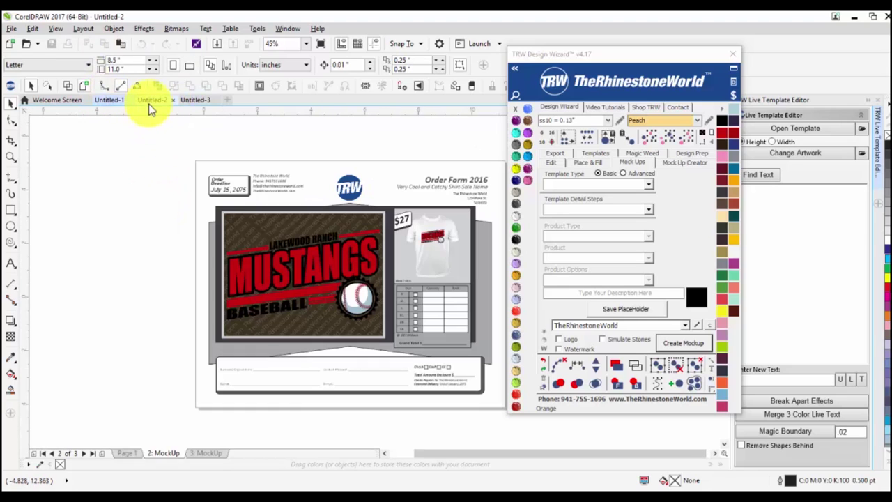
Delete the order-form and hoodie mockup pages from Untitled-2.
right_click(159, 456)
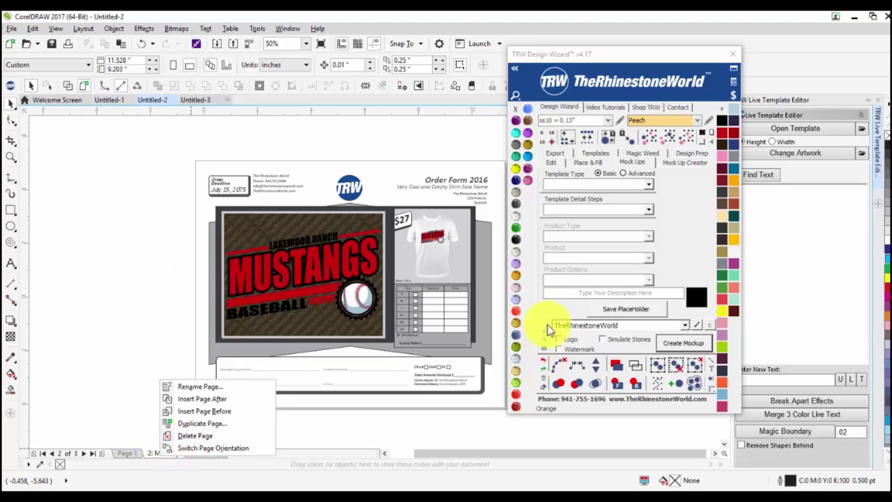
click(214, 436)
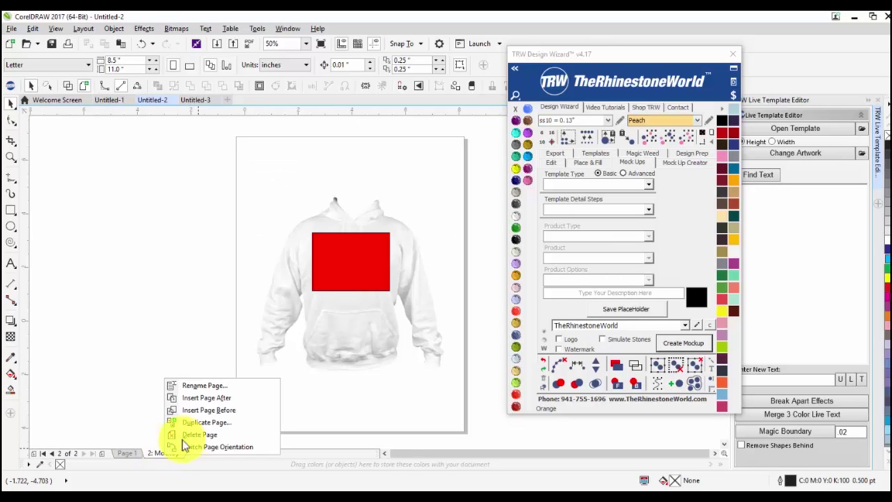
click(198, 434)
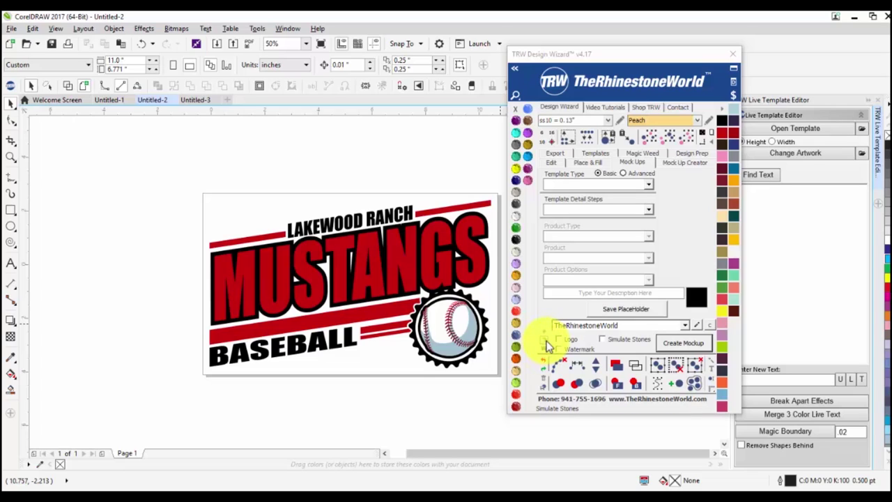
Draw a rectangle around the Mustangs logo and path-fill its outline with rhinestones.
click(11, 209)
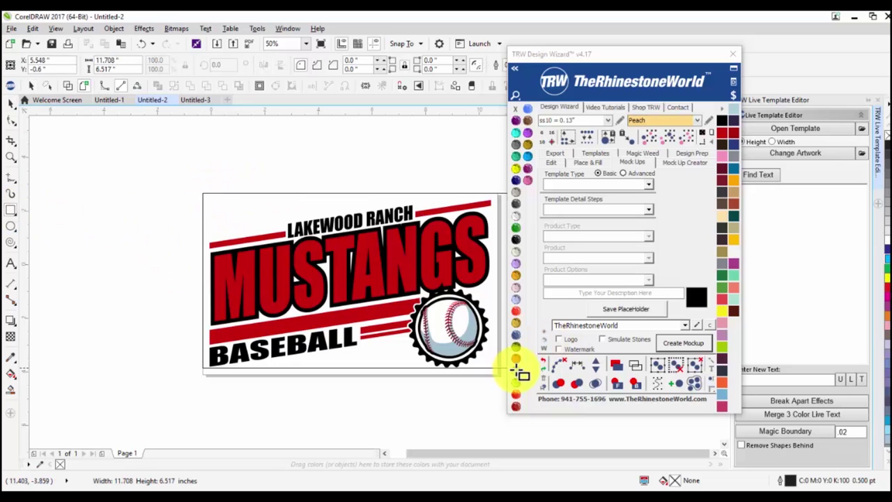
drag(501, 377, 500, 376)
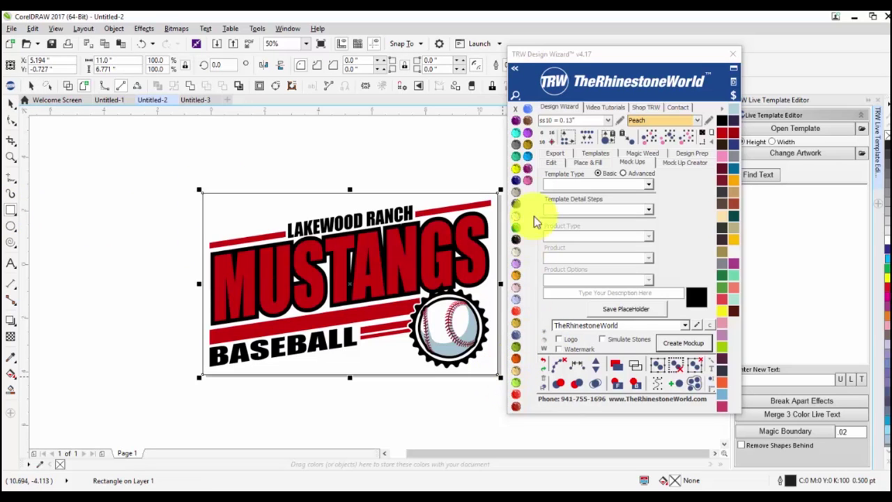
click(558, 164)
click(555, 153)
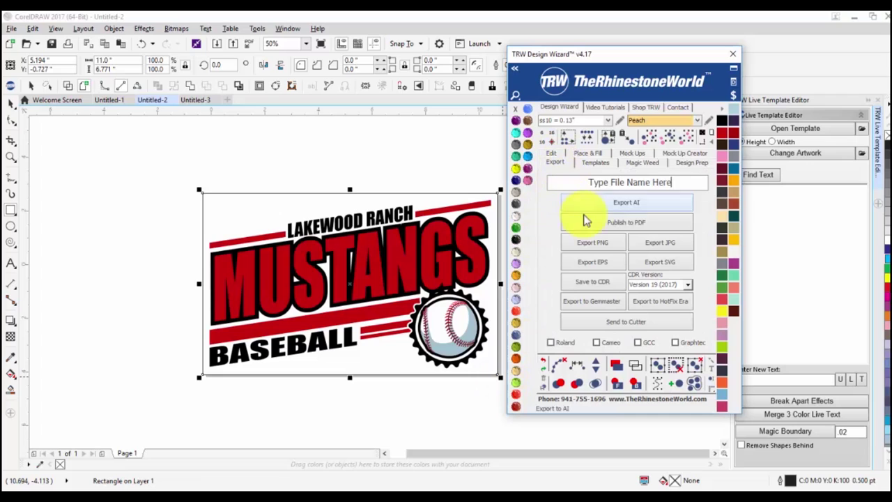
click(589, 156)
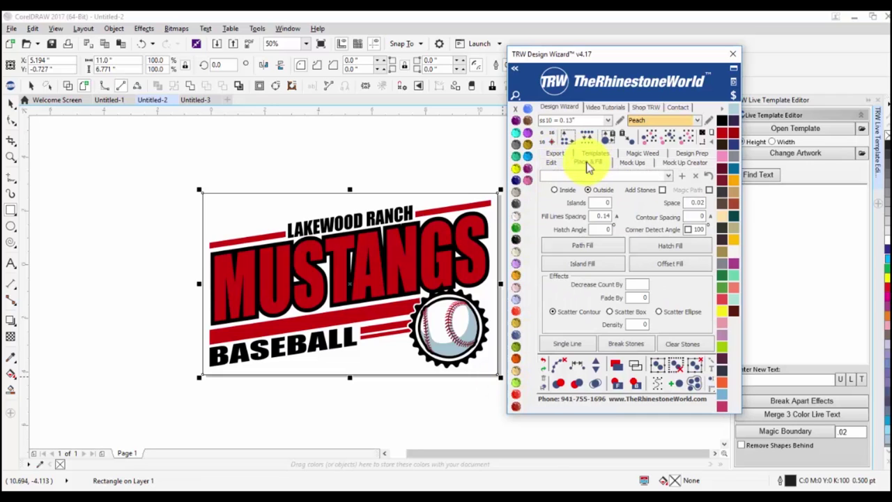
click(582, 245)
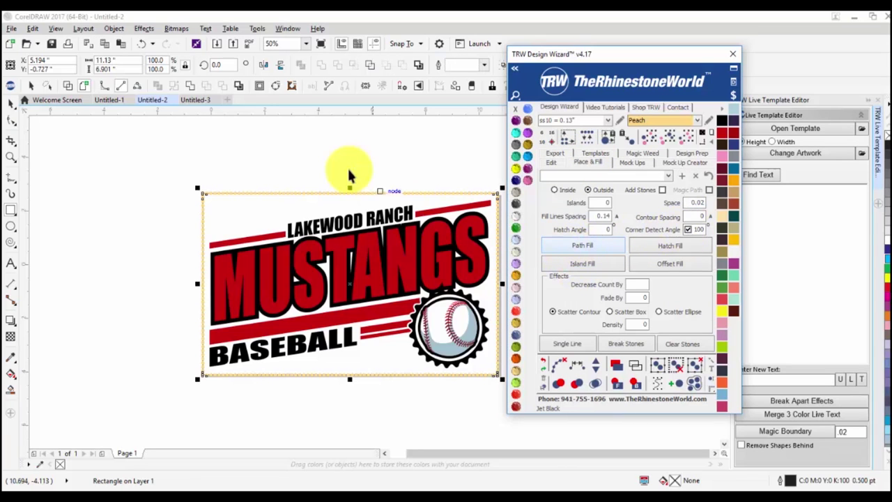
Inspect the new peach stone border, selecting the placed stones and the bottom row.
click(165, 181)
drag(492, 384, 497, 386)
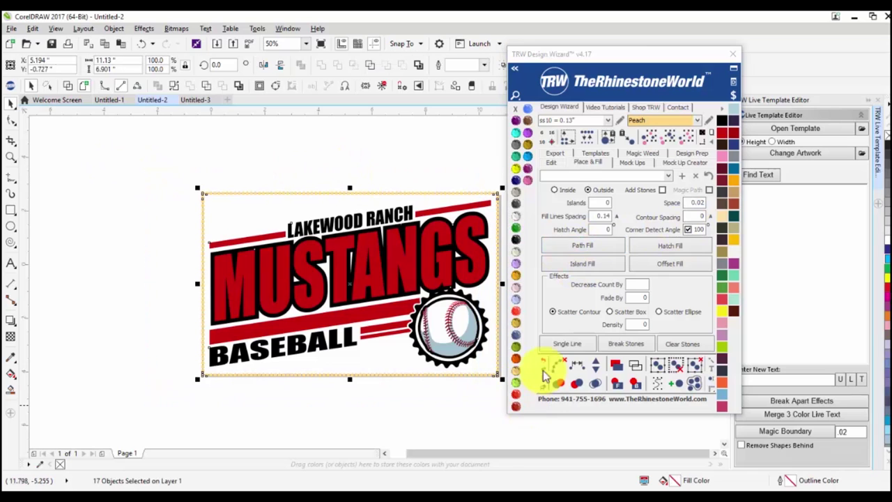
key(Escape)
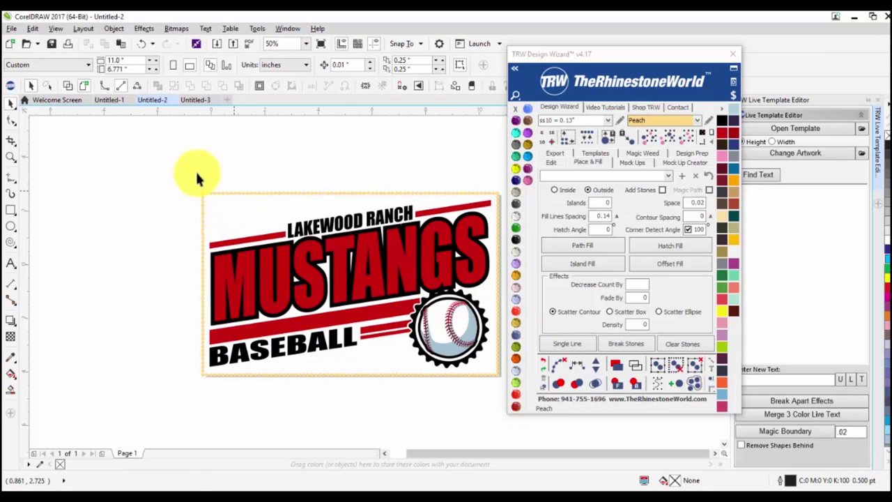
click(562, 364)
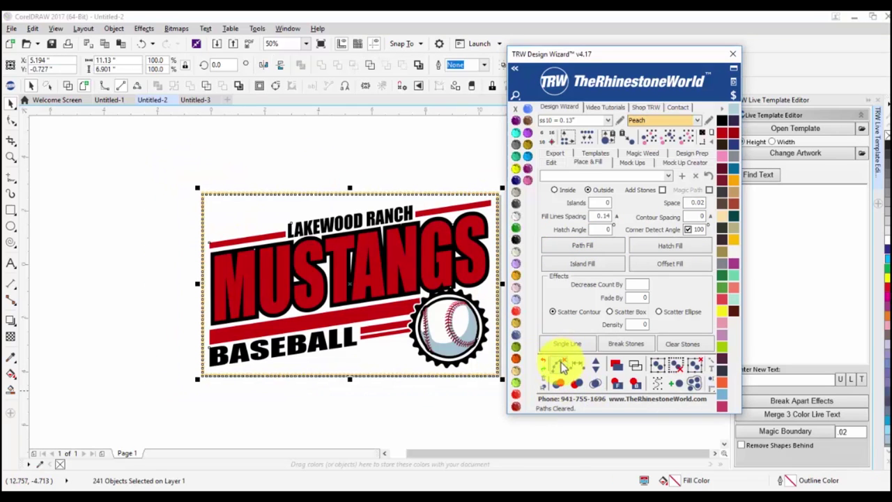
key(Escape)
scroll(358, 373, up, 4)
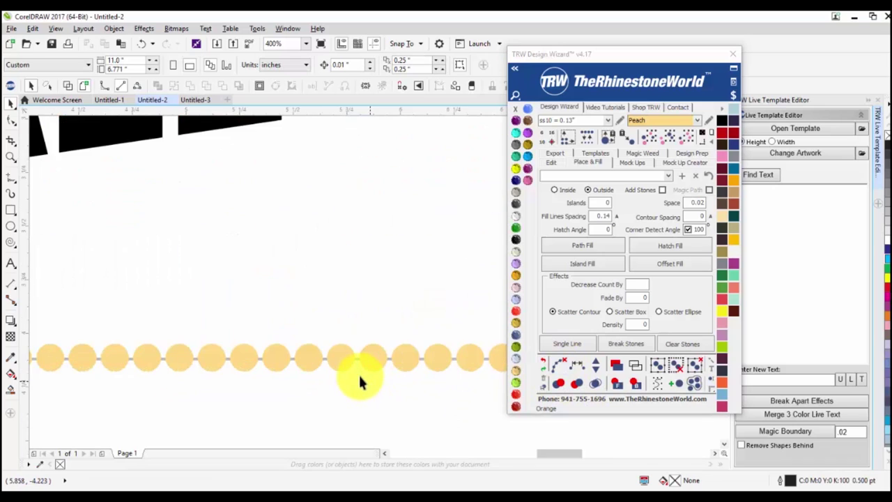
scroll(349, 369, down, 4)
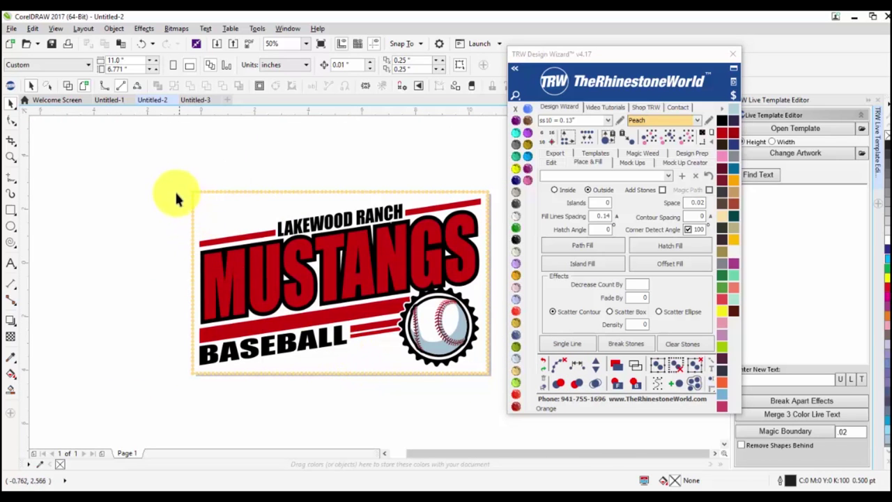
scroll(377, 213, up, 2)
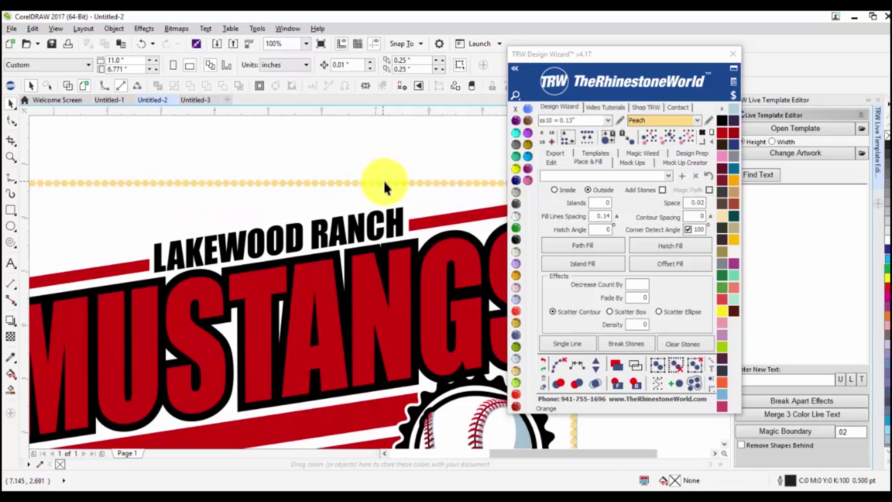
scroll(384, 187, down, 2)
scroll(483, 382, up, 2)
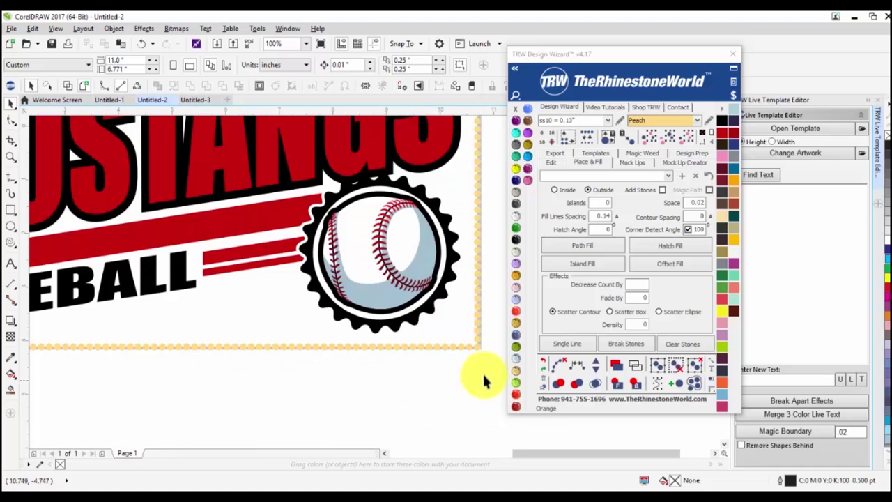
scroll(484, 362, down, 2)
drag(488, 359, 171, 346)
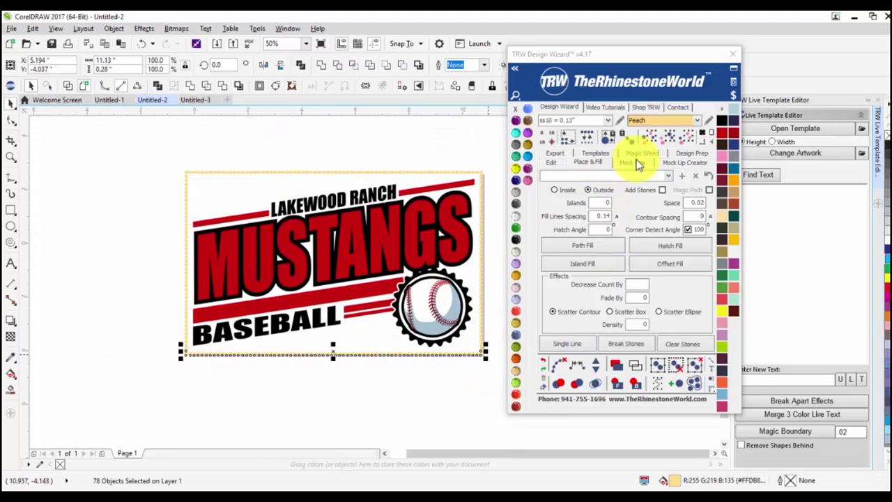
click(636, 163)
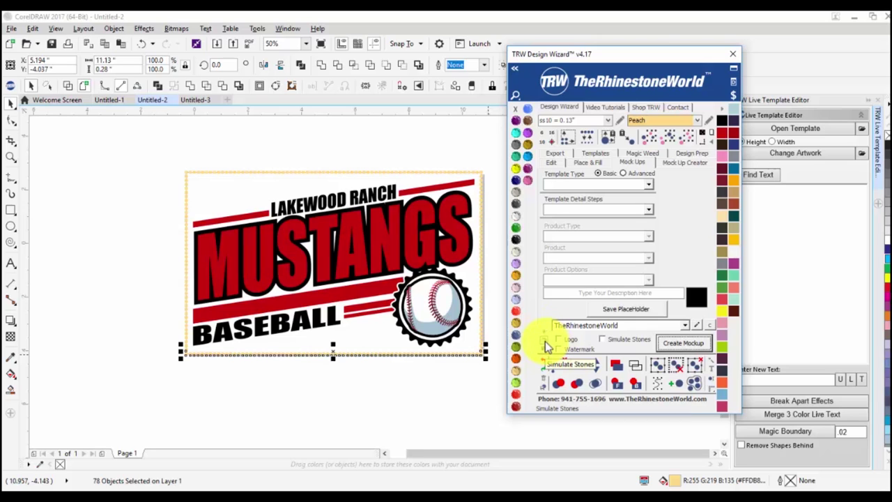
click(481, 360)
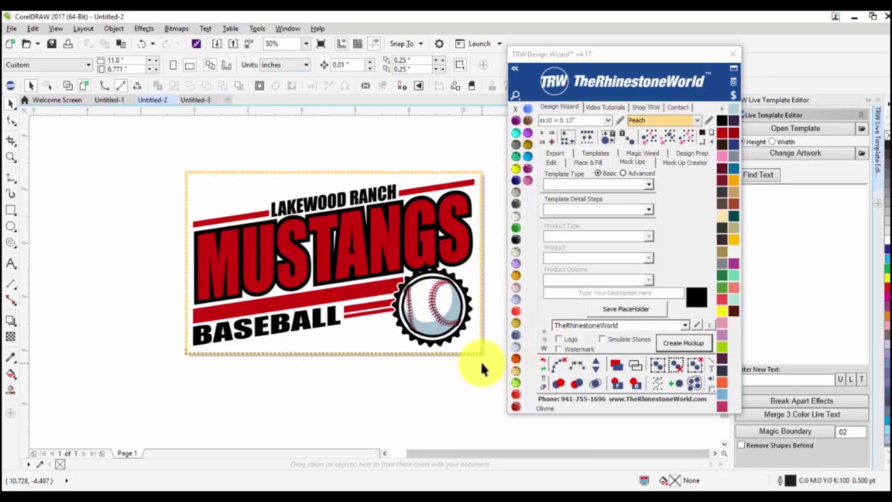
Marquee-select the whole Mustangs design and preview it as a rhinestone mock-up.
scroll(474, 358, up, 8)
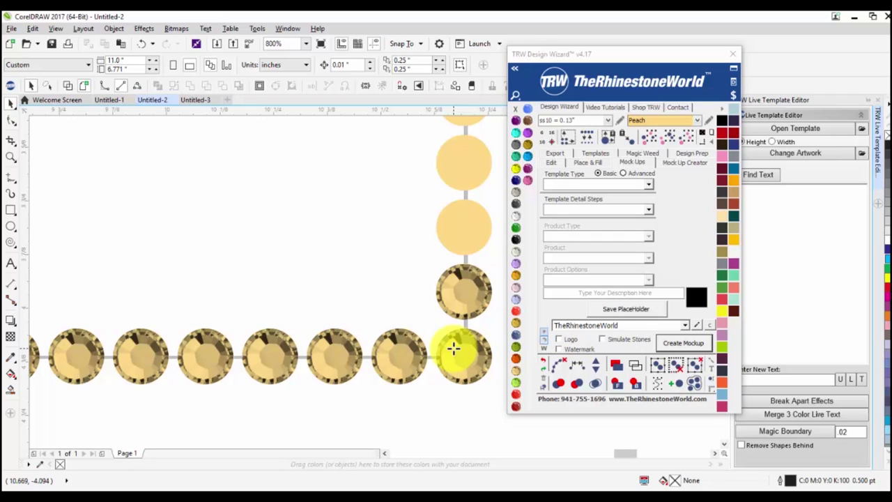
click(452, 347)
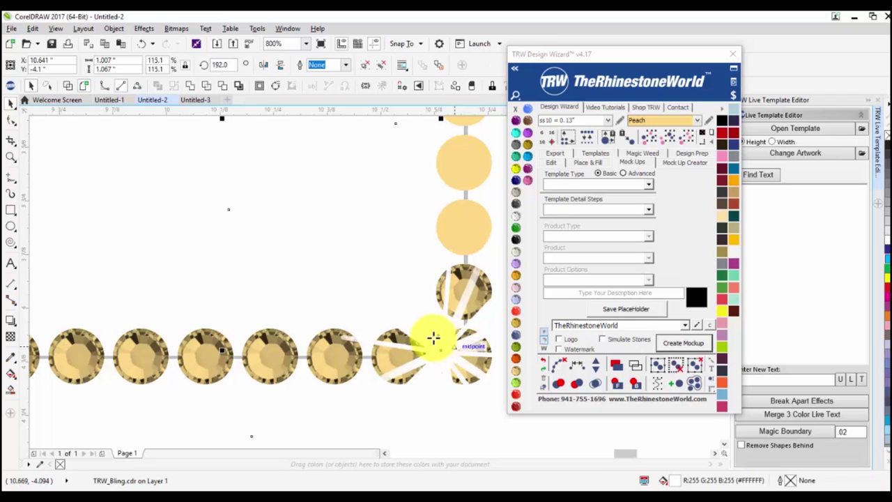
scroll(427, 339, down, 2)
scroll(424, 336, down, 1)
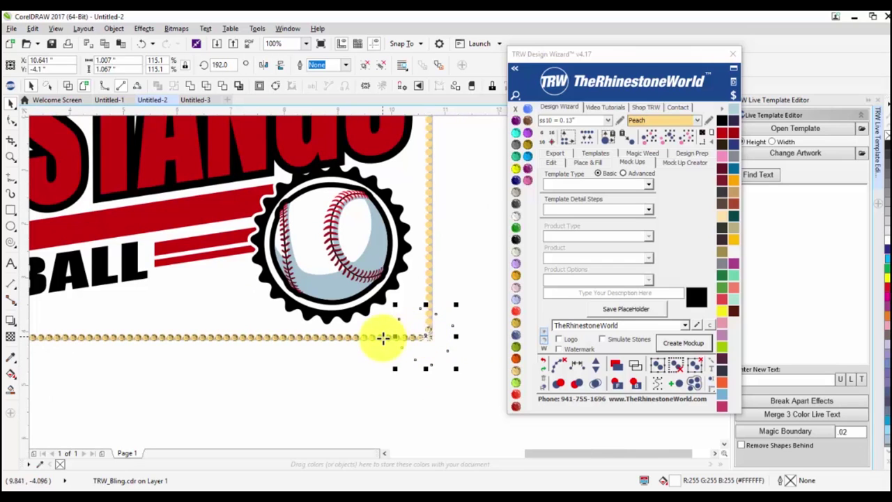
scroll(416, 338, down, 2)
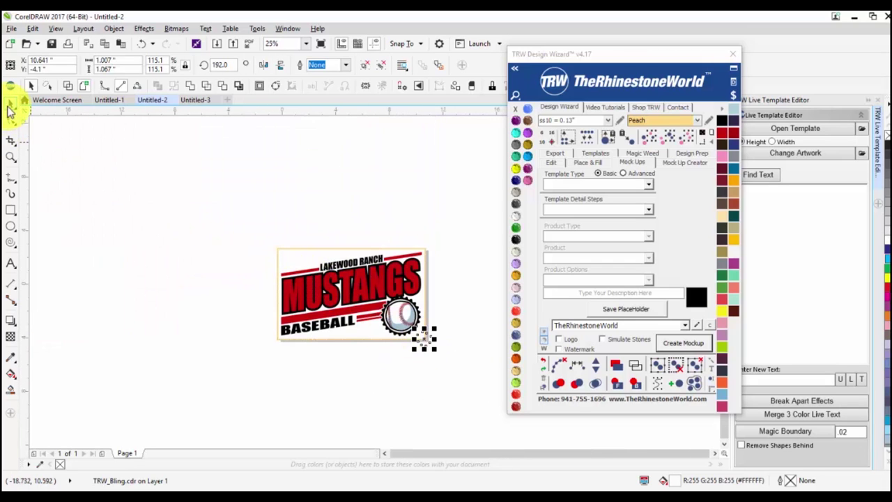
drag(211, 248, 491, 377)
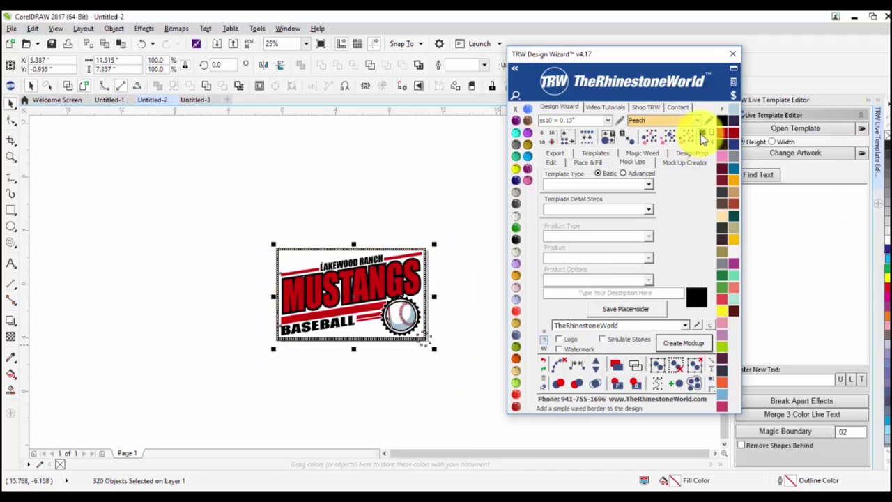
click(702, 139)
scroll(422, 348, up, 5)
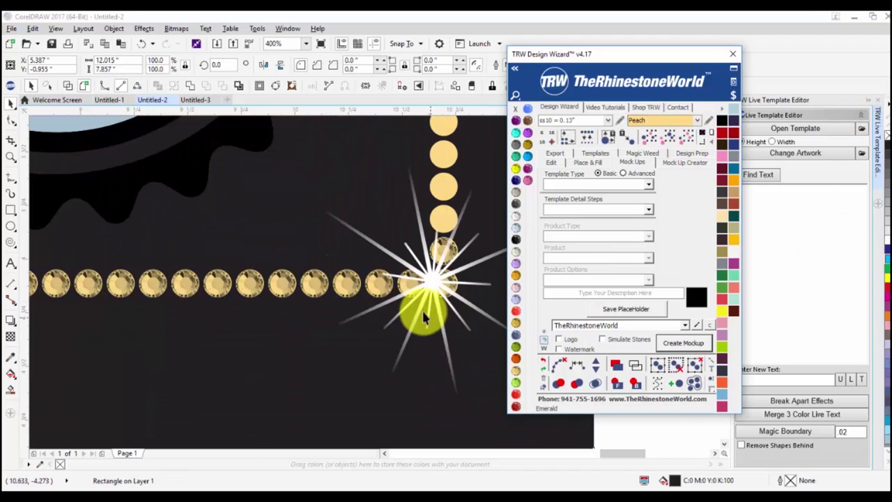
scroll(427, 285, down, 1)
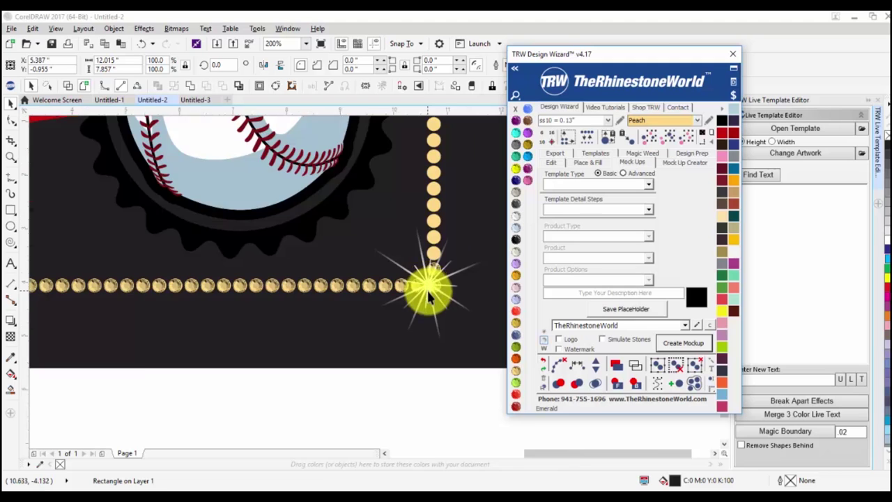
scroll(428, 287, down, 1)
scroll(428, 296, up, 1)
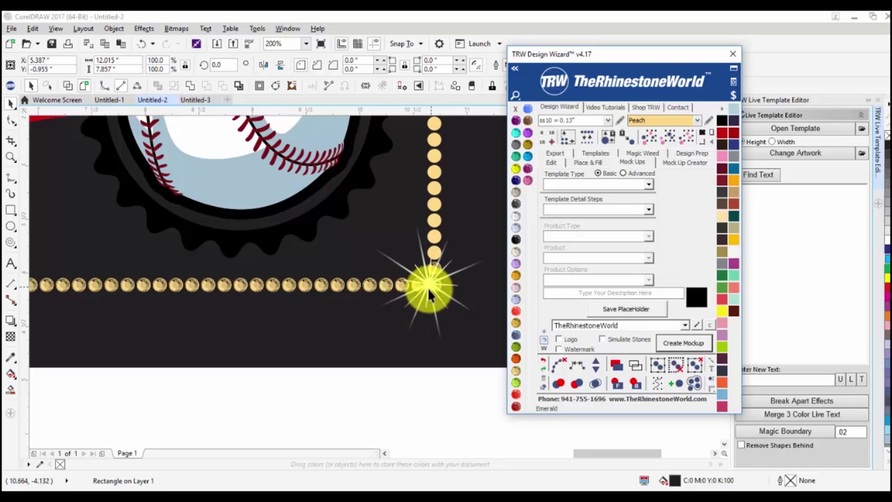
scroll(394, 314, down, 2)
click(465, 343)
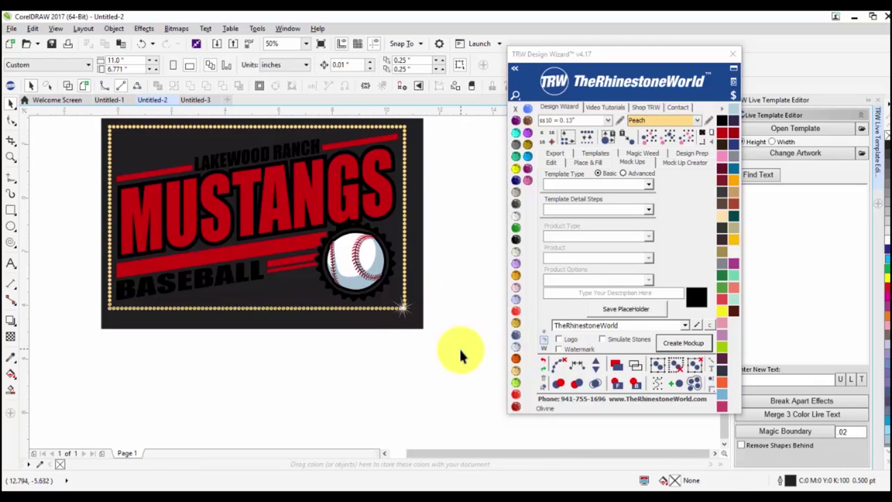
scroll(87, 125, up, 1)
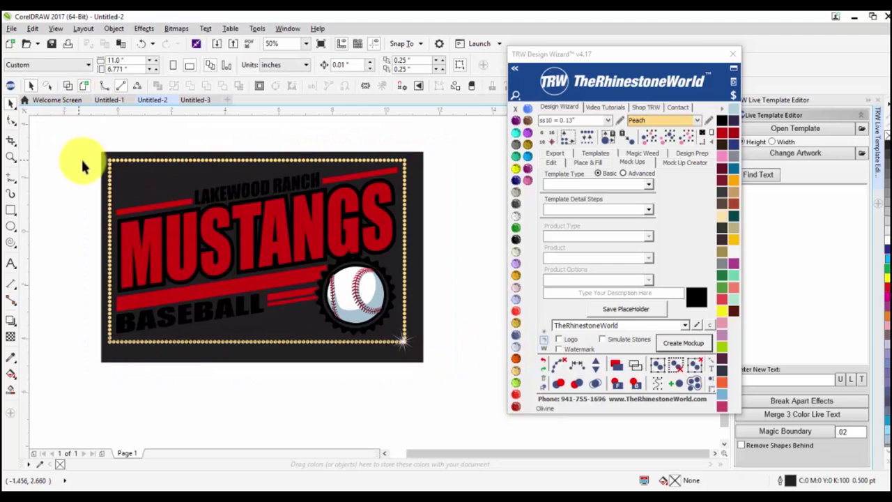
Select all border rhinestones of the same colour as one picked stone.
click(118, 154)
ctrl+click(125, 158)
click(665, 137)
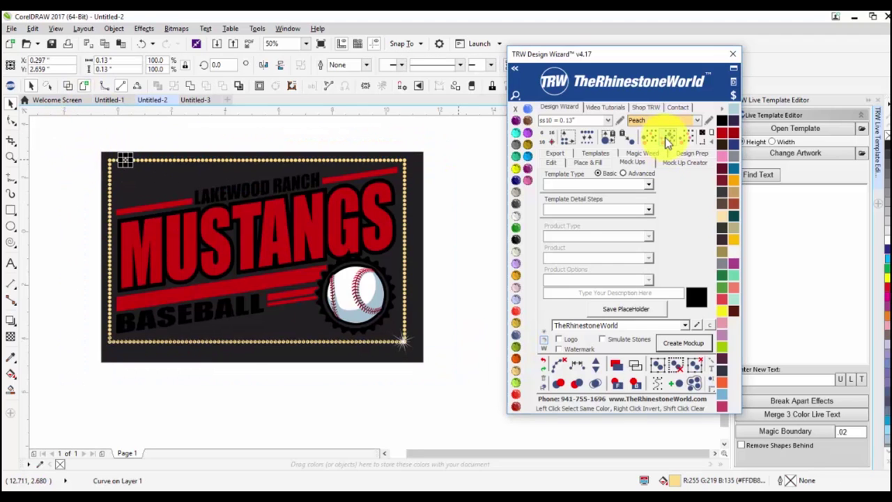
click(471, 348)
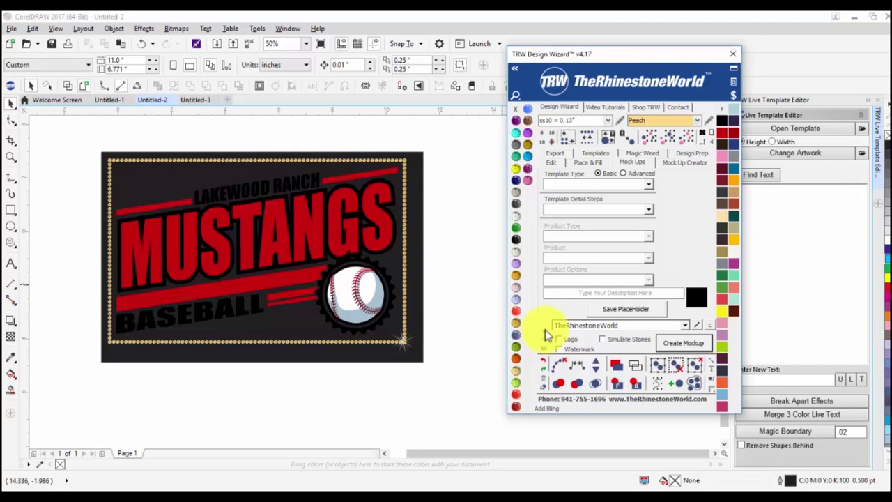
Add TRW_Bling sparkles on the top, left and bottom of the rhinestone border.
click(175, 160)
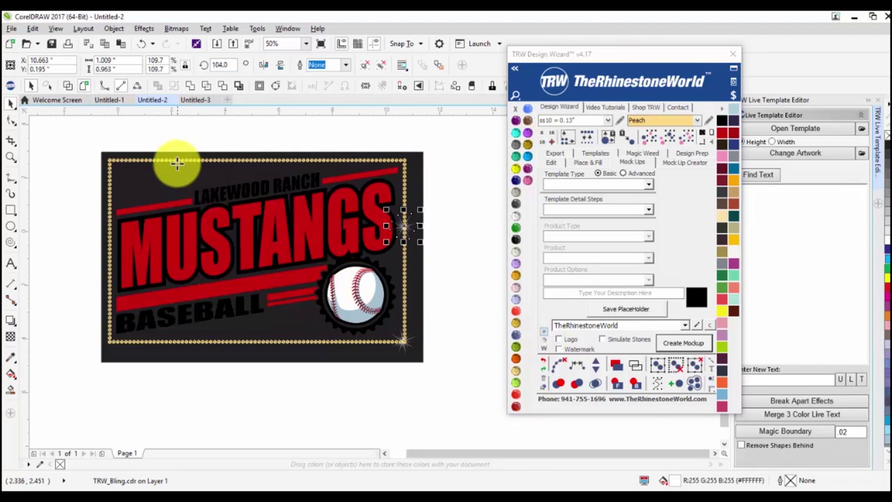
click(108, 252)
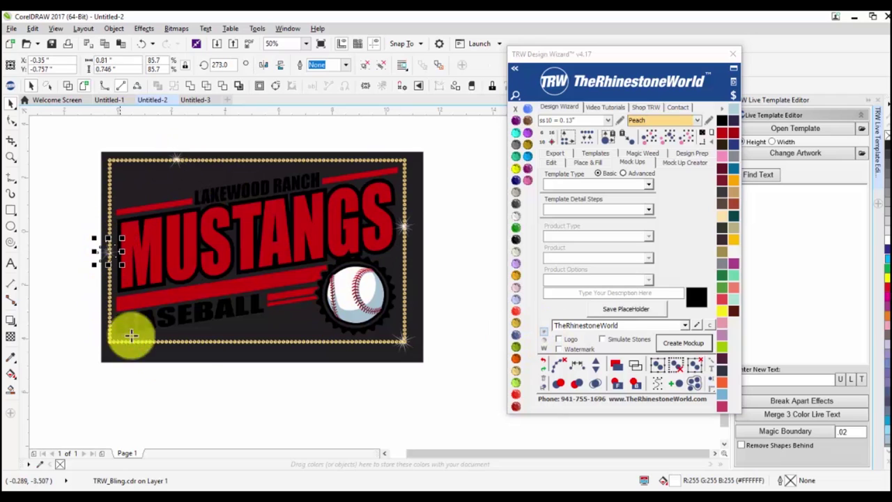
click(194, 341)
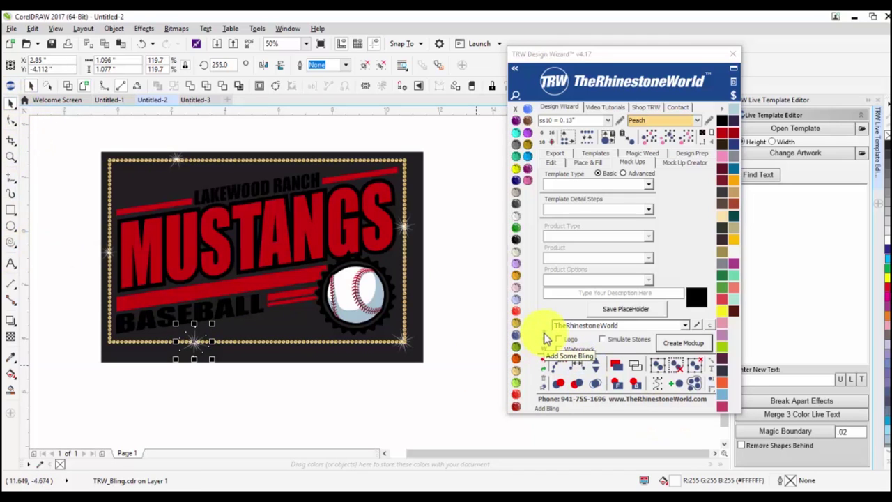
Enlarge the right-border sparkle to about 187% and move it up and left.
click(471, 395)
drag(468, 396, 406, 299)
scroll(404, 235, up, 4)
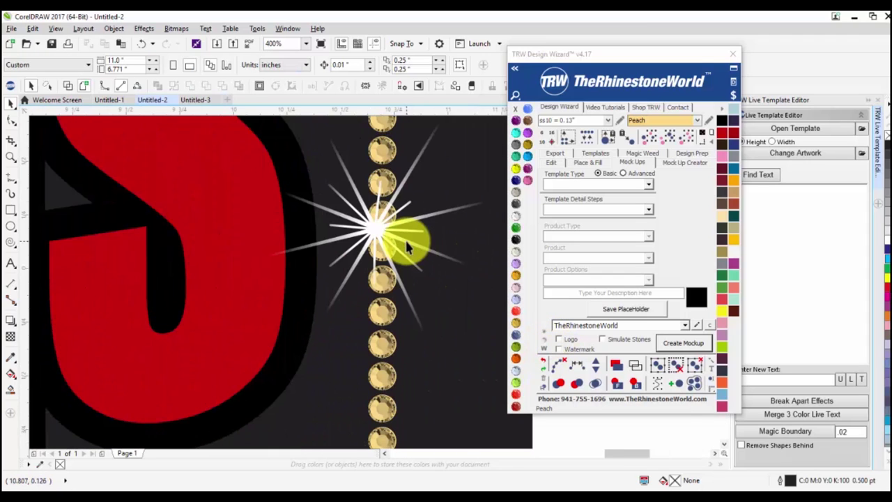
click(408, 239)
scroll(409, 239, down, 1)
drag(429, 266, 525, 387)
drag(442, 288, 401, 197)
scroll(418, 264, down, 4)
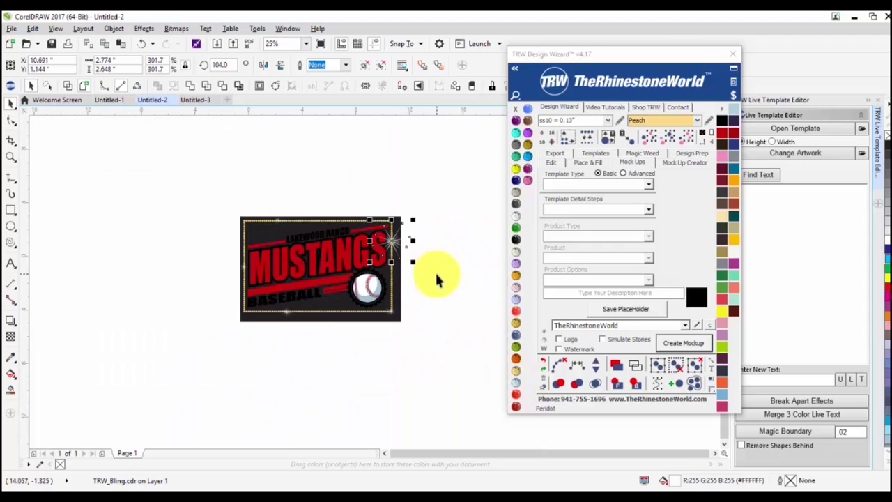
click(435, 271)
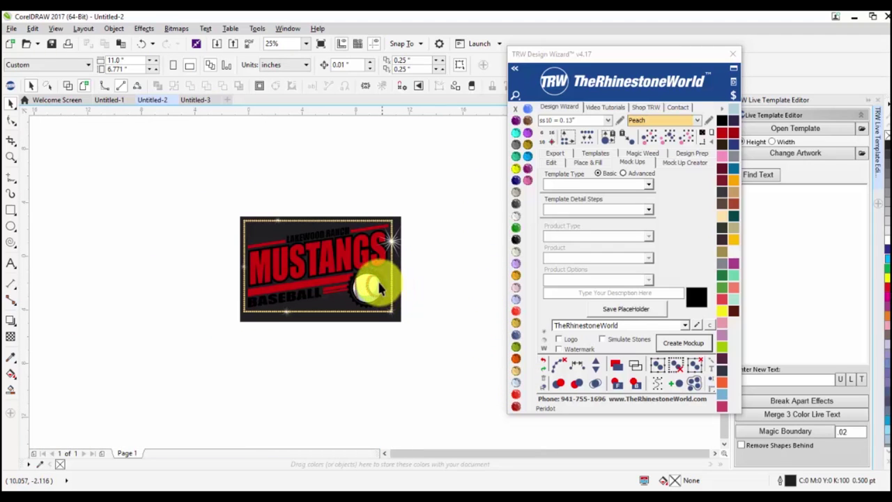
Lay a diagonal-stripe watermark over the whole selected Mustangs design.
scroll(380, 281, up, 1)
drag(106, 152, 469, 411)
click(546, 352)
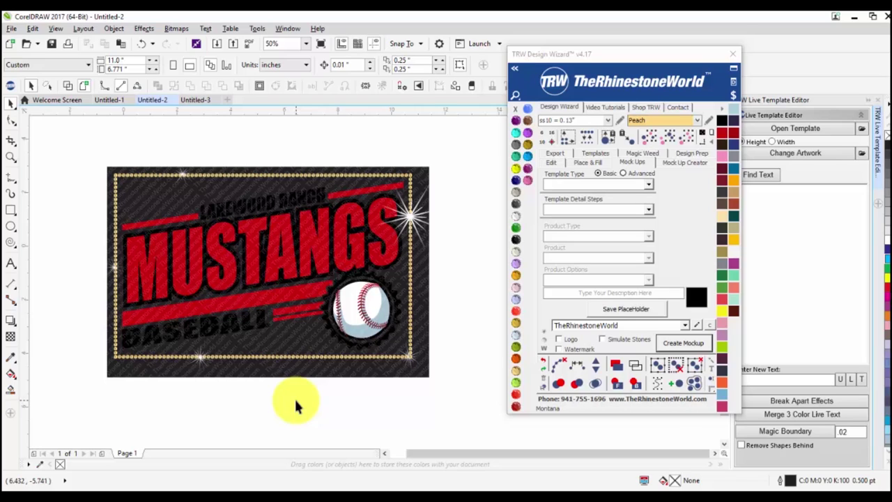
Delete the top-right and bottom-left sparkles from the Mustangs design.
click(316, 374)
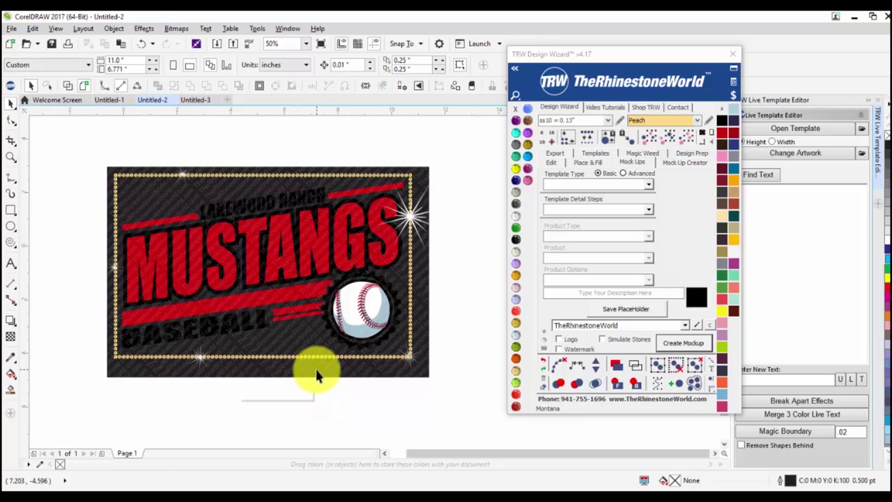
click(315, 379)
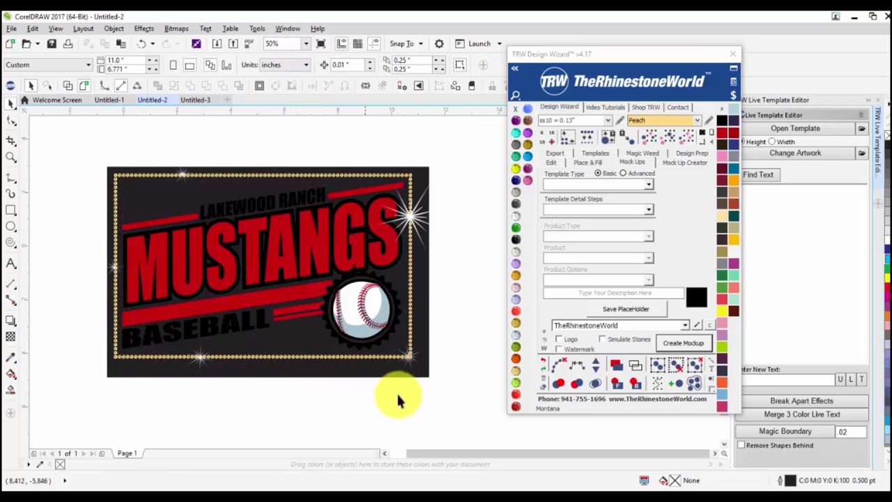
click(412, 215)
drag(412, 215, 176, 169)
key(Delete)
click(209, 342)
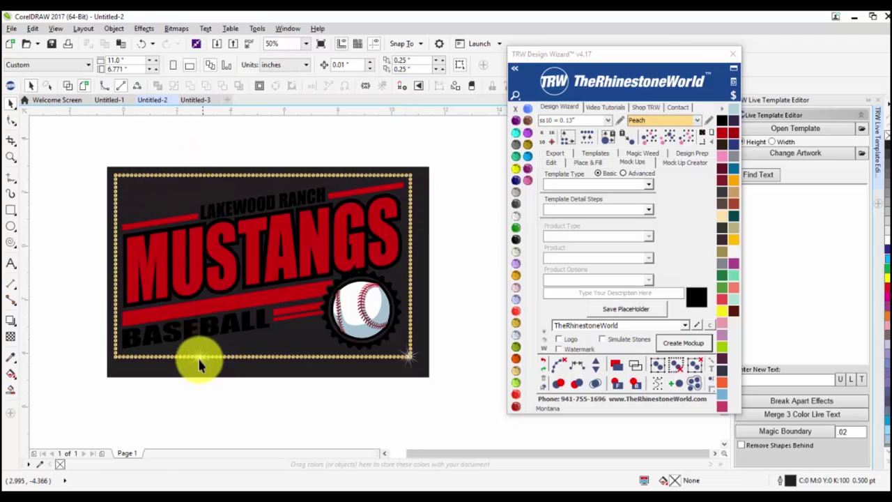
key(Delete)
Marquee-select the logo with its stones to confirm only the plain border remains.
click(408, 353)
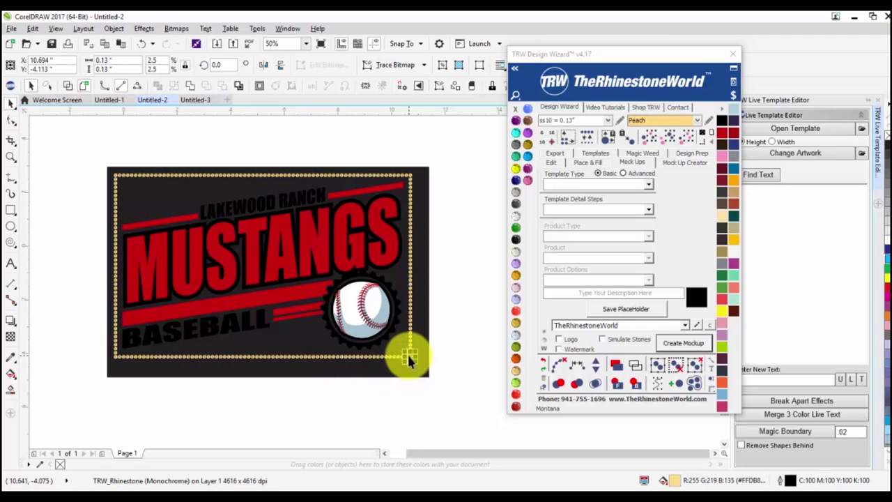
key(Escape)
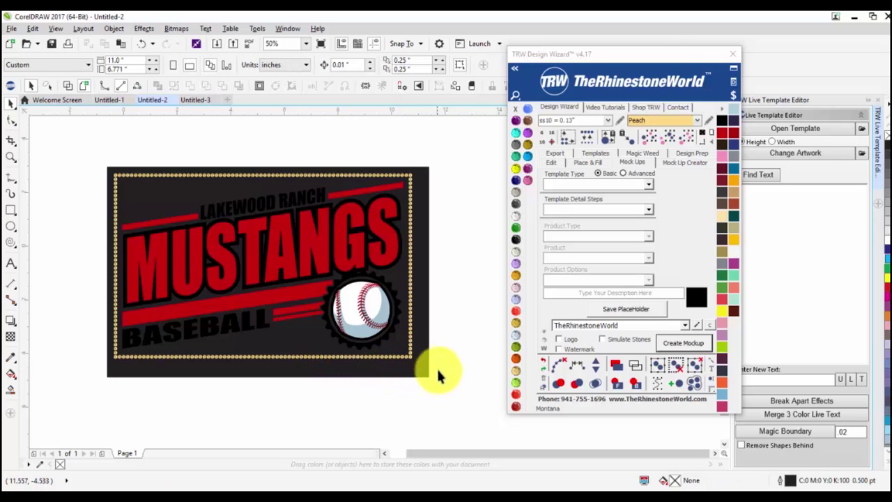
drag(456, 382, 52, 161)
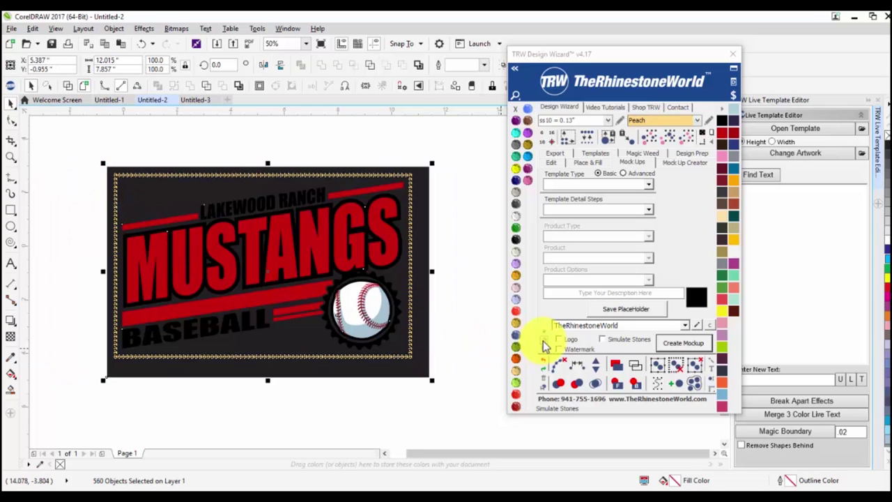
key(Escape)
scroll(374, 348, up, 3)
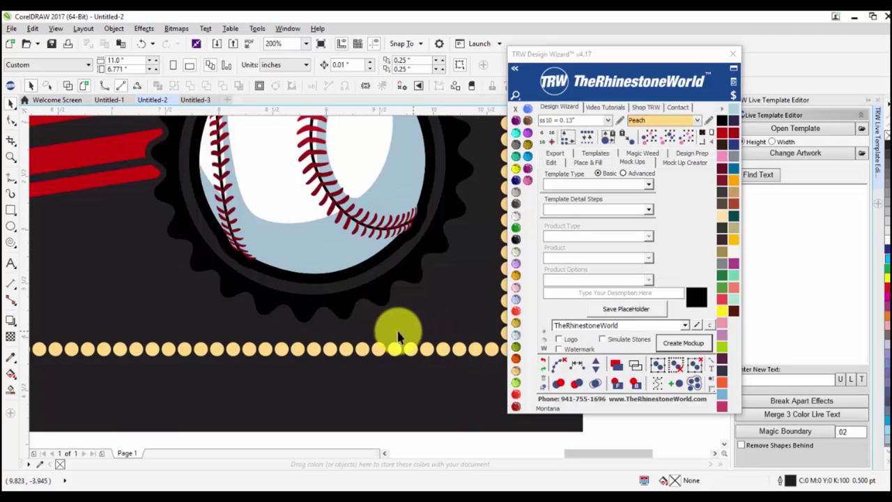
scroll(430, 357, down, 2)
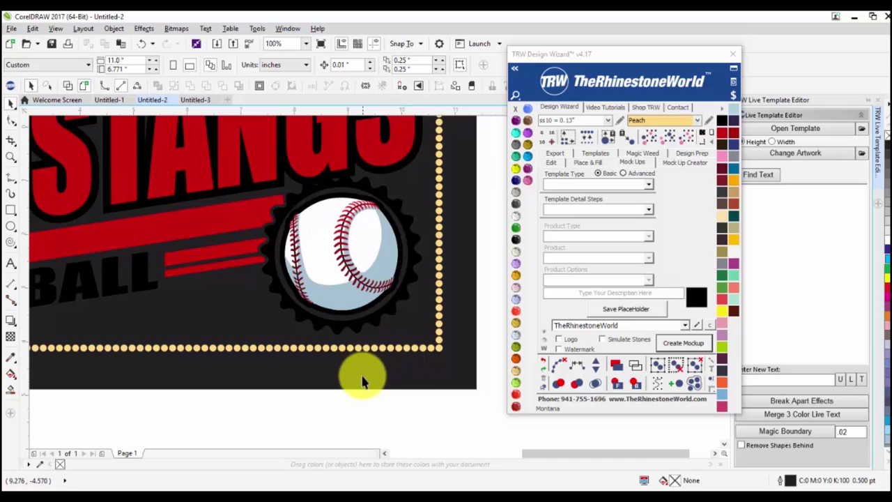
scroll(279, 306, down, 2)
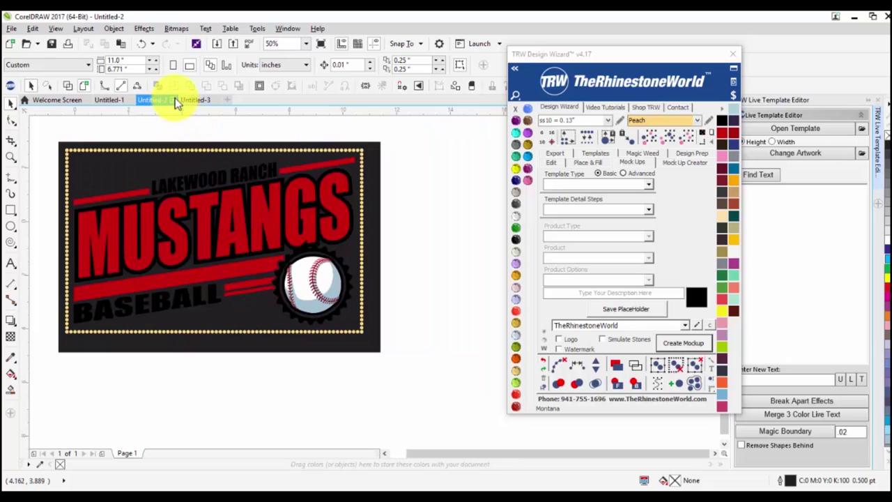
Switch to the blank Untitled-3 document and shift the TRW Design Wizard slightly right.
click(196, 102)
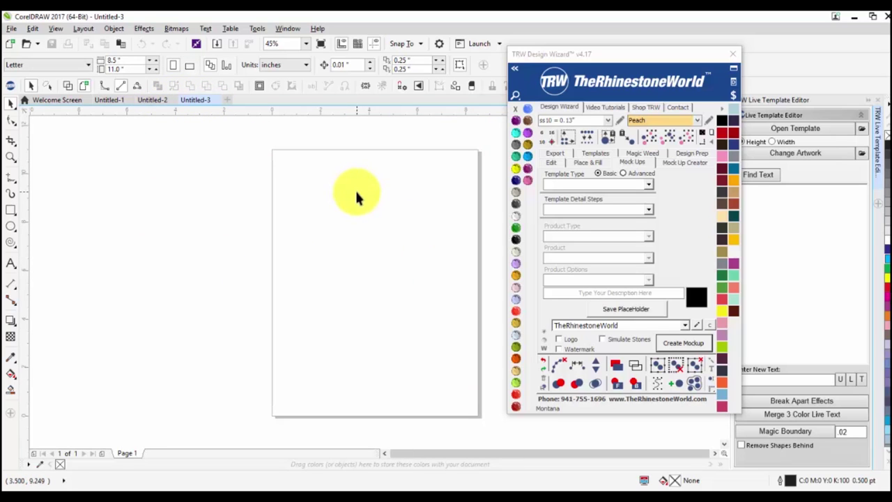
drag(577, 56, 619, 51)
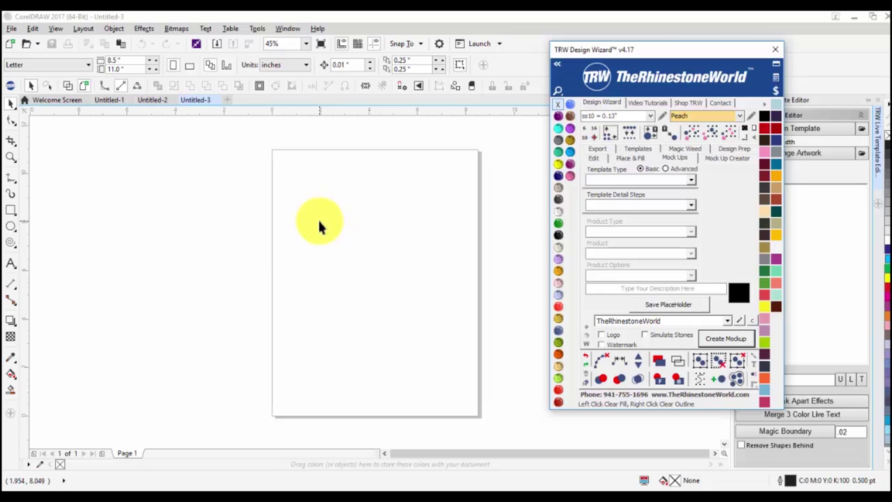
Draw a rectangle on the page and path-fill its outline with rhinestones.
click(10, 209)
drag(280, 203, 472, 348)
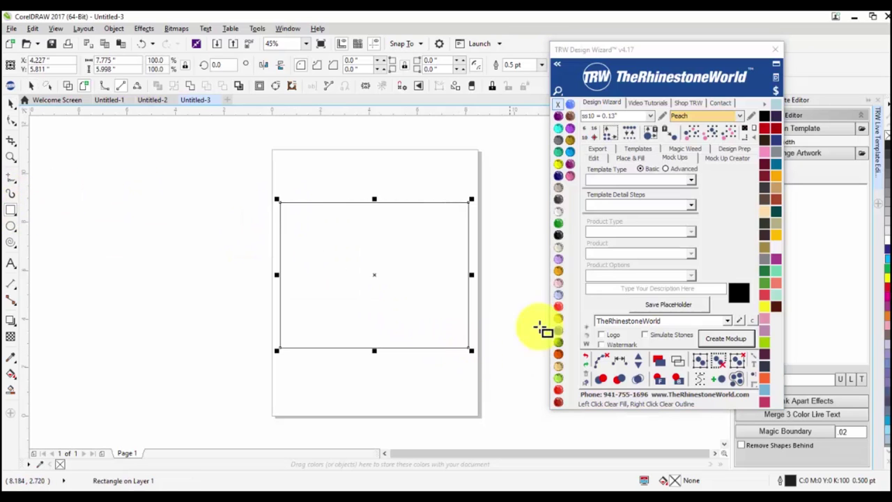
click(594, 158)
click(631, 157)
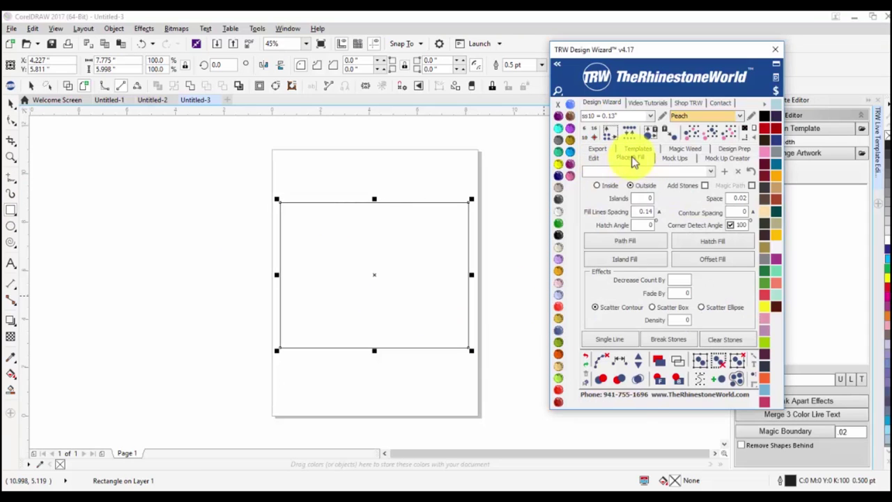
click(615, 244)
Clear the guide paths so only the border stones remain.
click(522, 189)
drag(523, 189, 232, 398)
click(600, 359)
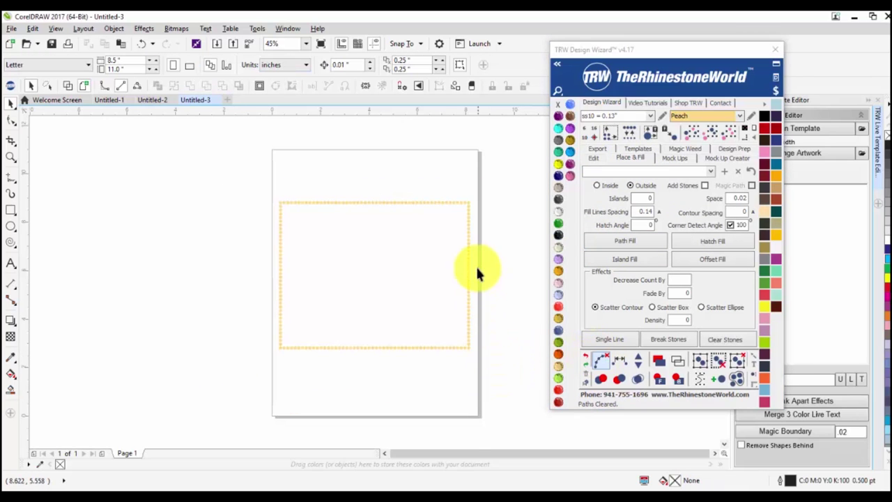
scroll(468, 276, up, 2)
scroll(469, 290, down, 2)
drag(490, 178, 219, 379)
Test-move one stone and undo it, then drop the White Shirt image onto the page.
click(676, 158)
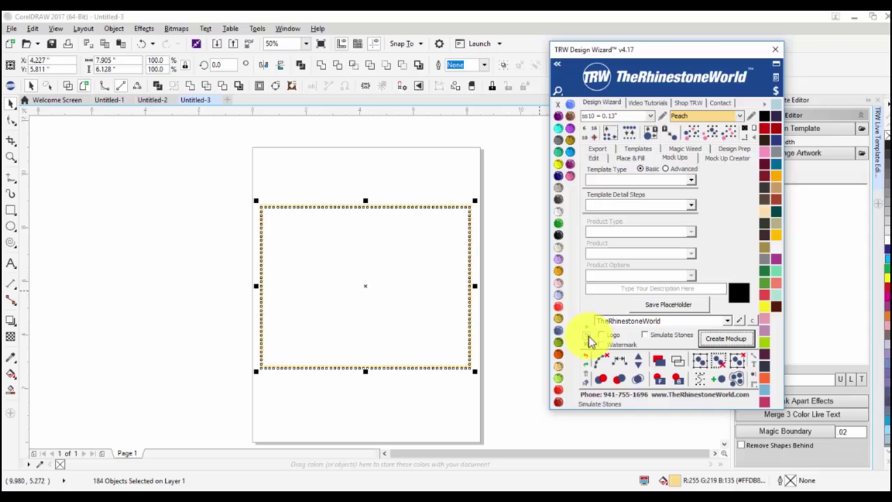
click(495, 363)
scroll(495, 358, up, 6)
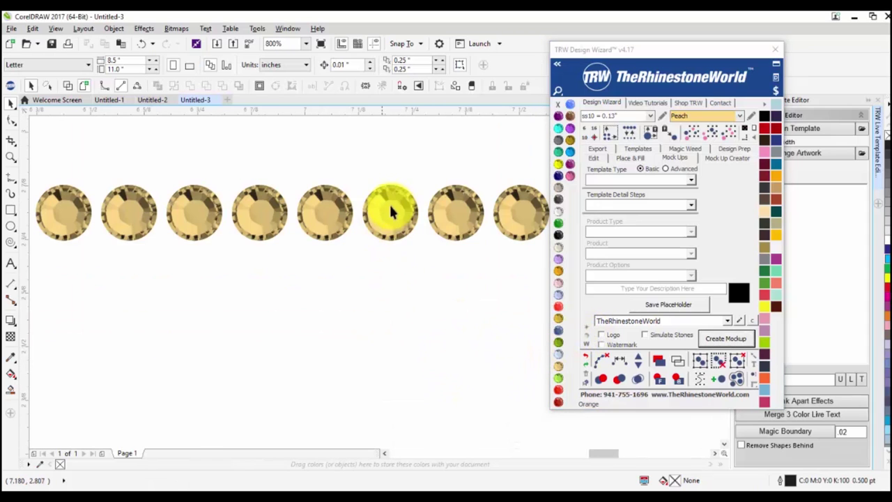
drag(392, 202, 400, 277)
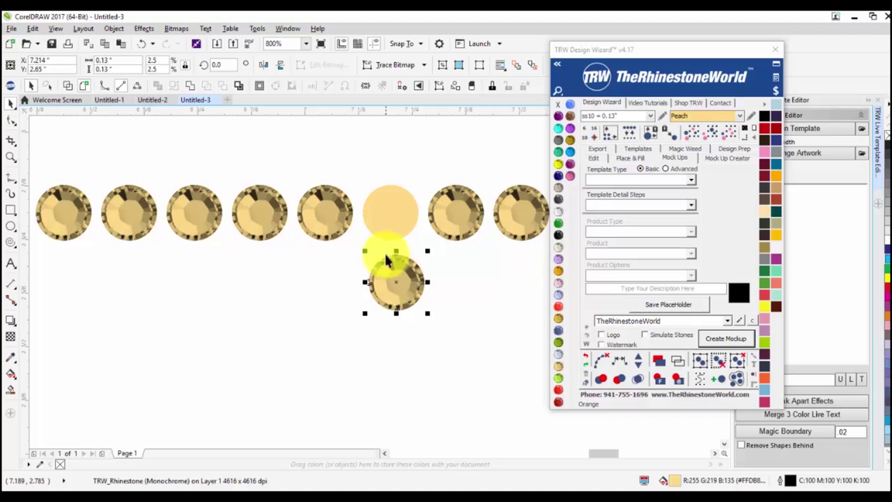
click(414, 375)
key(ctrl+z)
scroll(374, 305, down, 4)
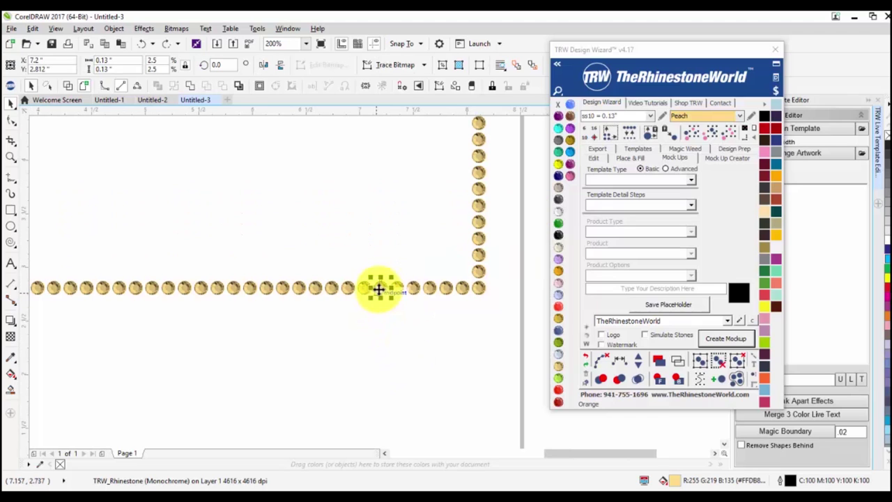
click(407, 337)
scroll(407, 337, down, 2)
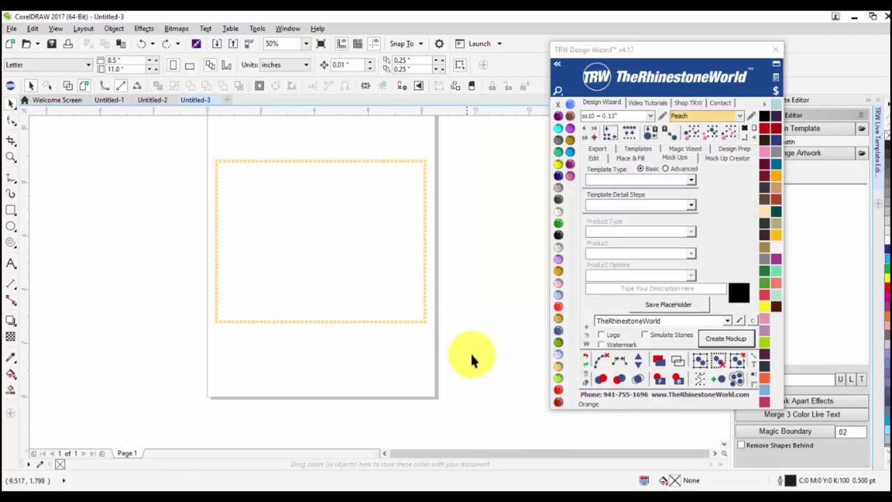
drag(163, 143, 164, 148)
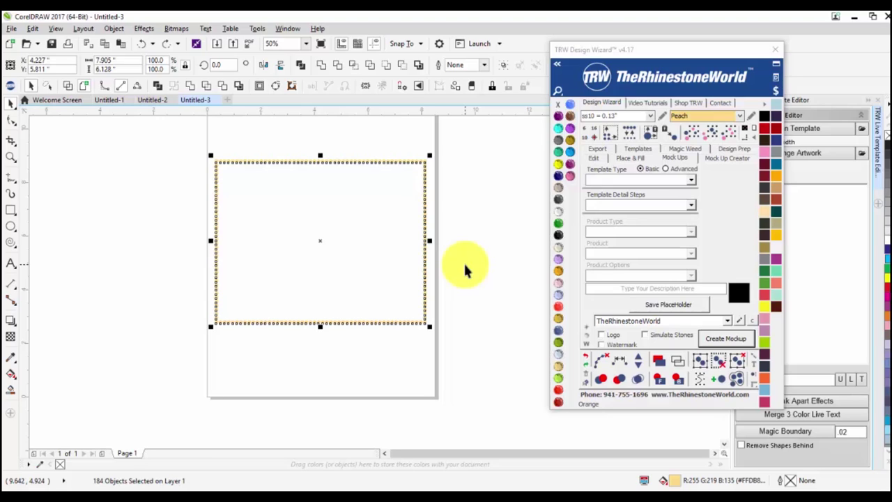
click(477, 348)
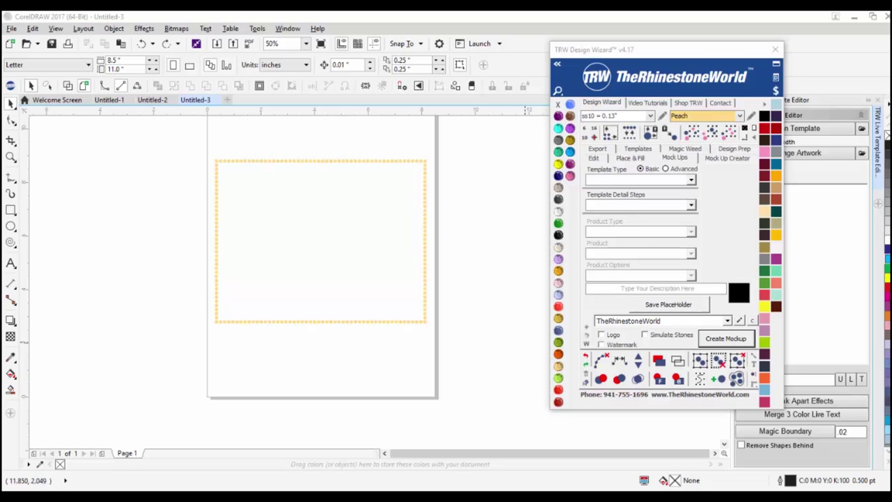
drag(810, 288, 409, 230)
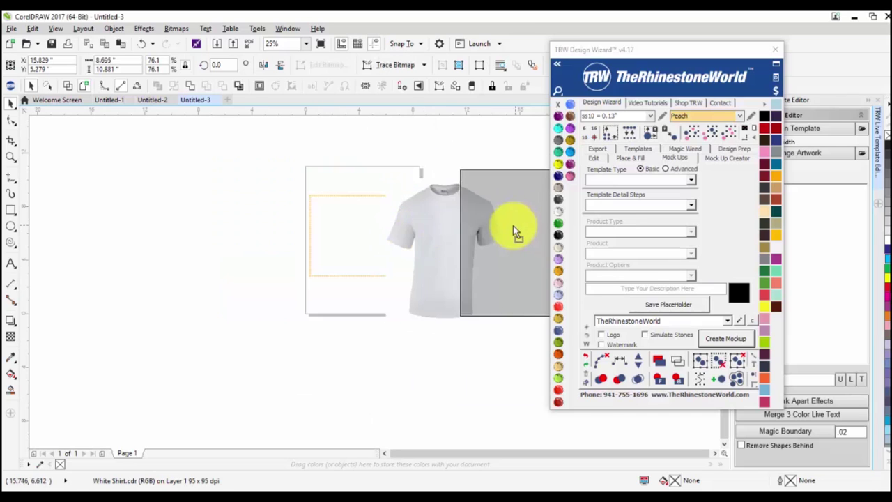
Delete the rhinestone border stones and select the placed shirt.
drag(244, 169, 372, 240)
key(Delete)
click(746, 130)
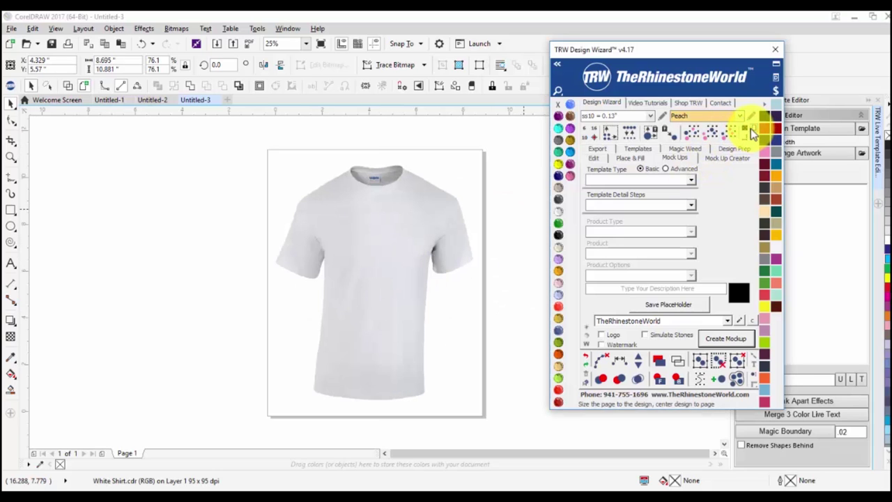
click(187, 191)
Position the White Shirt image centred on the page, undoing a trial move left.
drag(351, 207, 210, 239)
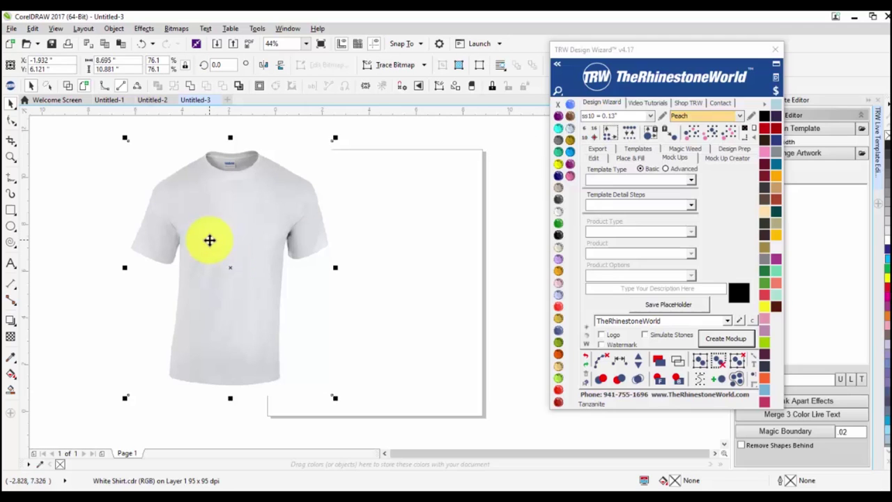
key(ctrl+z)
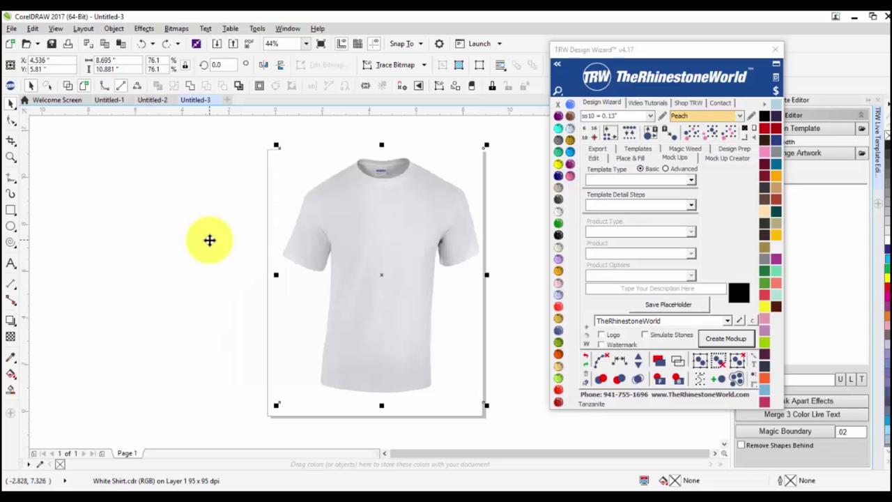
drag(402, 193, 402, 203)
click(530, 237)
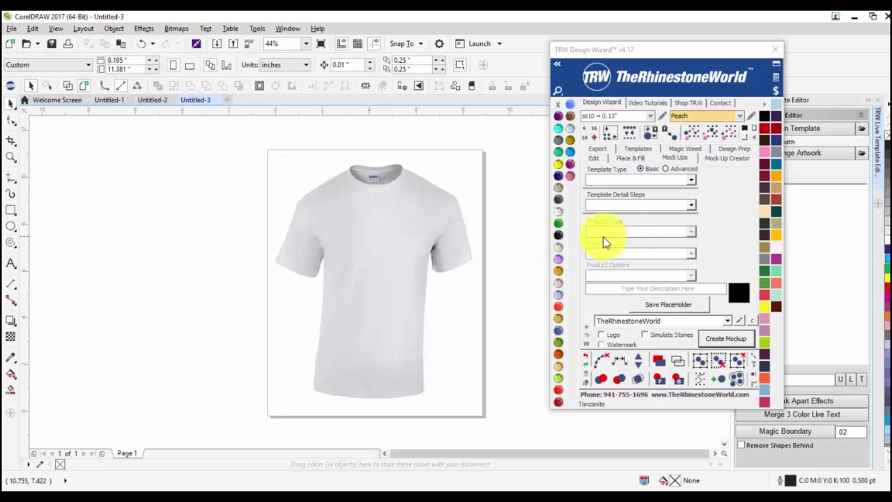
Open the Mock Up Creator tab in the TRW Design Wizard and select the T-shirt bitmap.
click(725, 160)
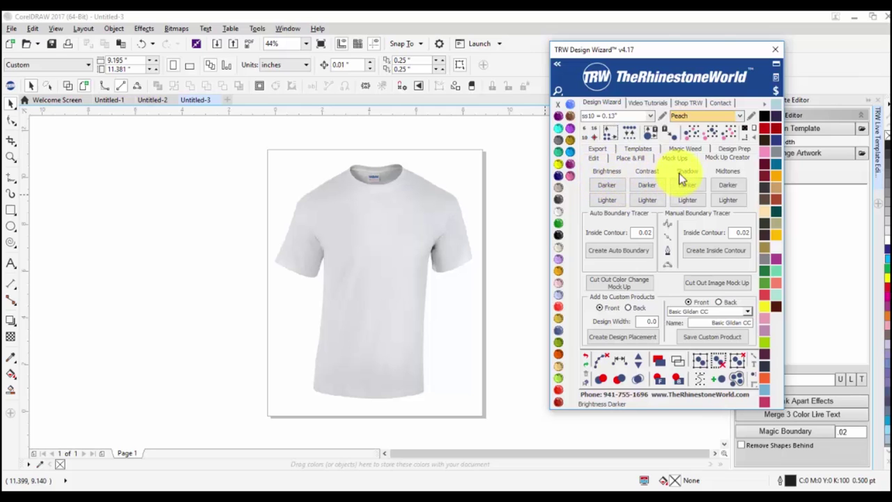
click(403, 257)
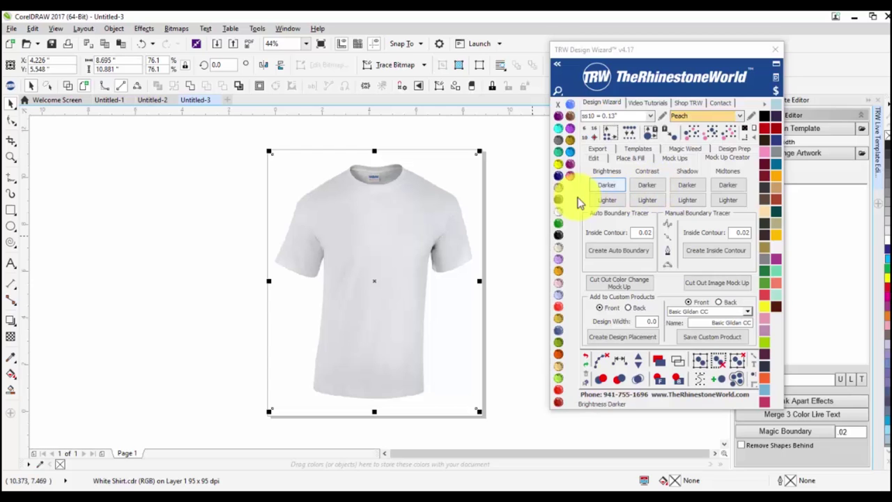
Select the white T-shirt bitmap as the tracing target.
click(429, 198)
click(375, 212)
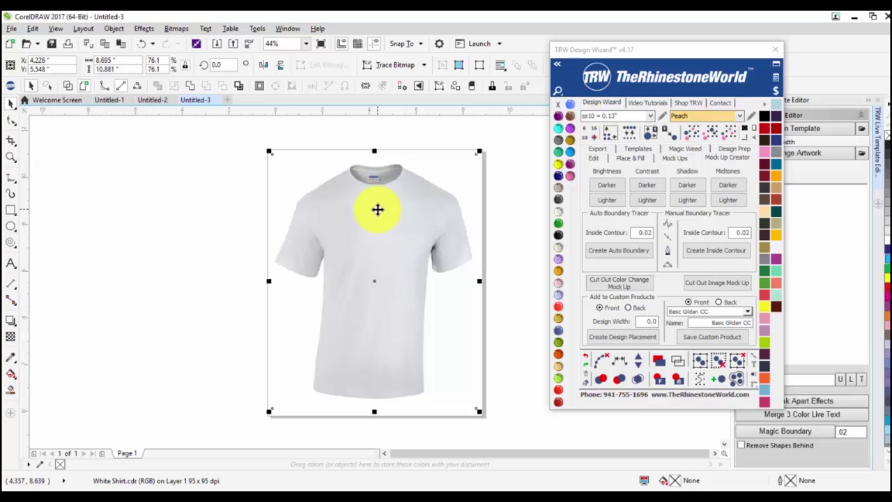
click(528, 187)
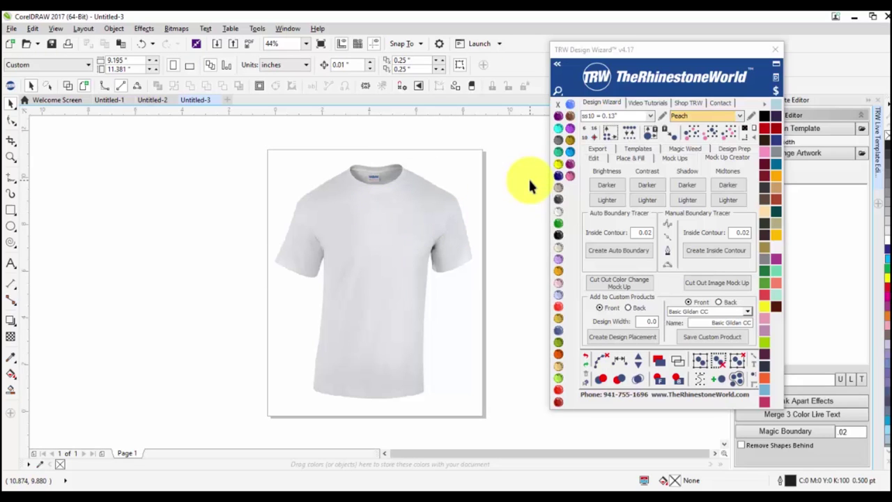
click(390, 248)
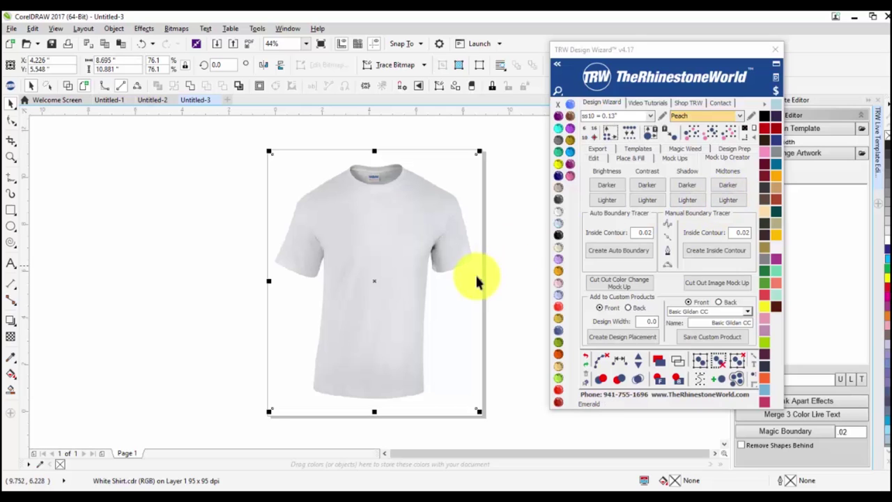
click(491, 296)
click(395, 261)
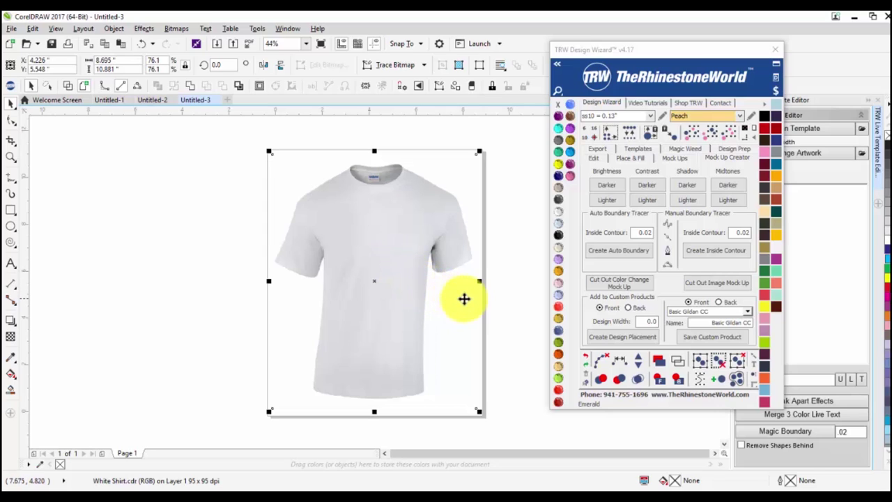
click(511, 305)
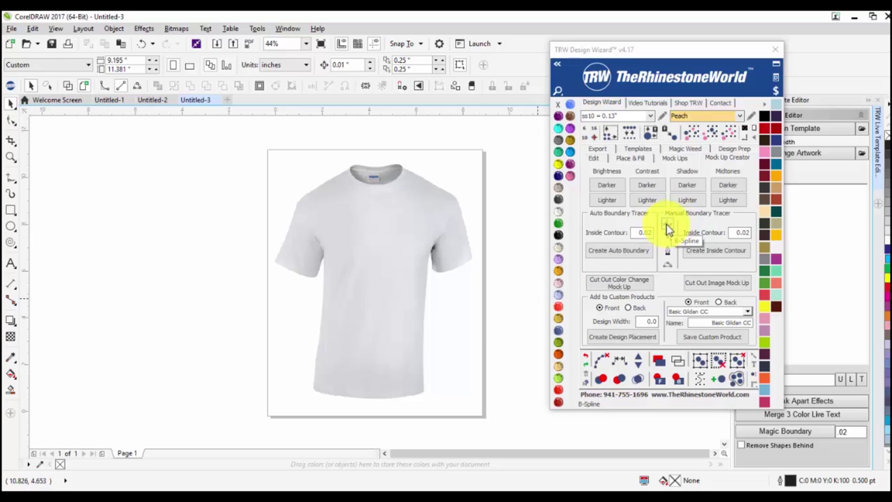
click(387, 287)
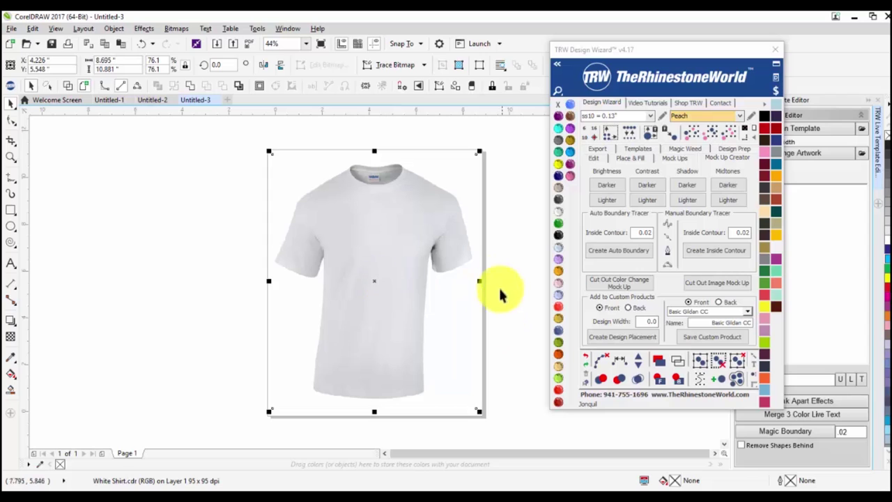
click(488, 336)
click(460, 291)
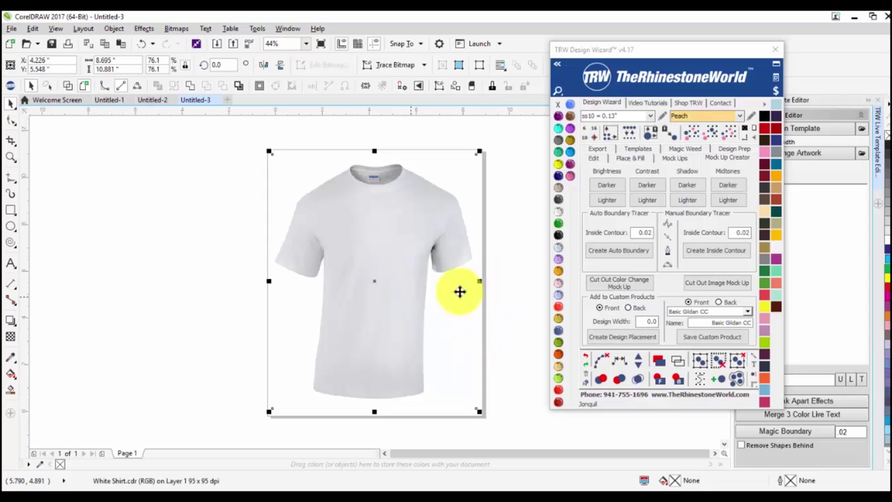
Create an auto boundary around the T-shirt and inspect the new outline.
click(612, 250)
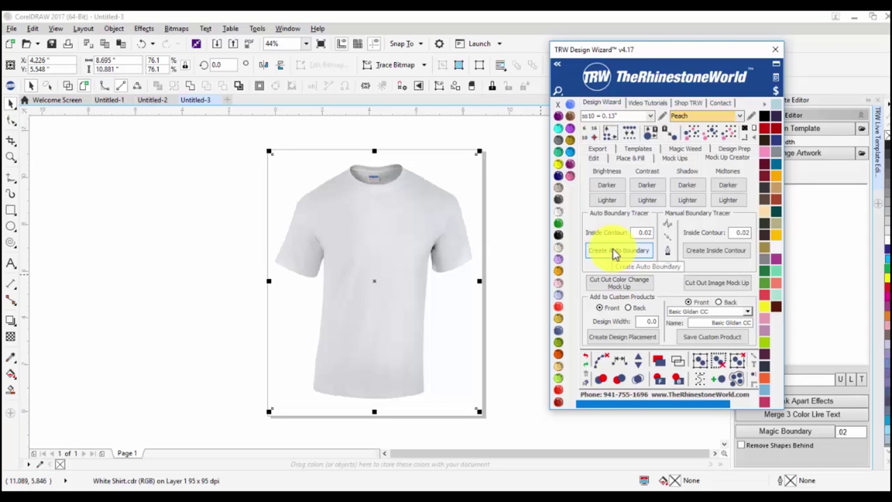
click(502, 359)
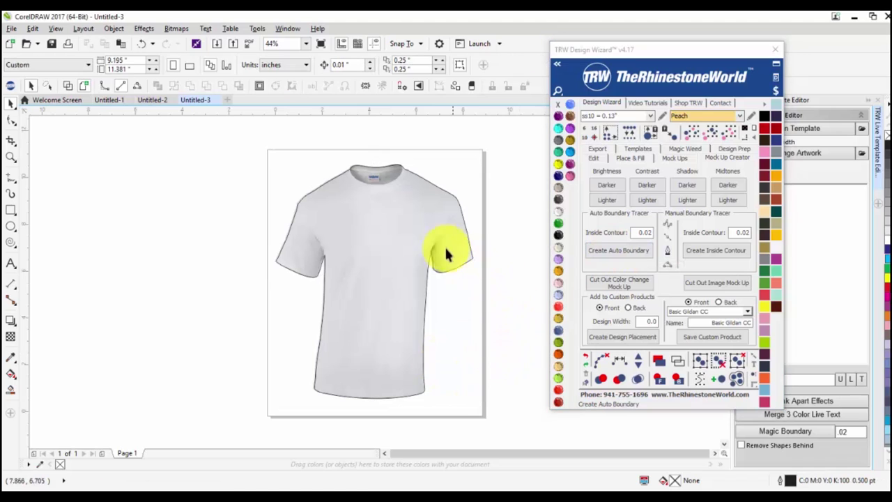
scroll(397, 146, up, 3)
scroll(396, 177, down, 3)
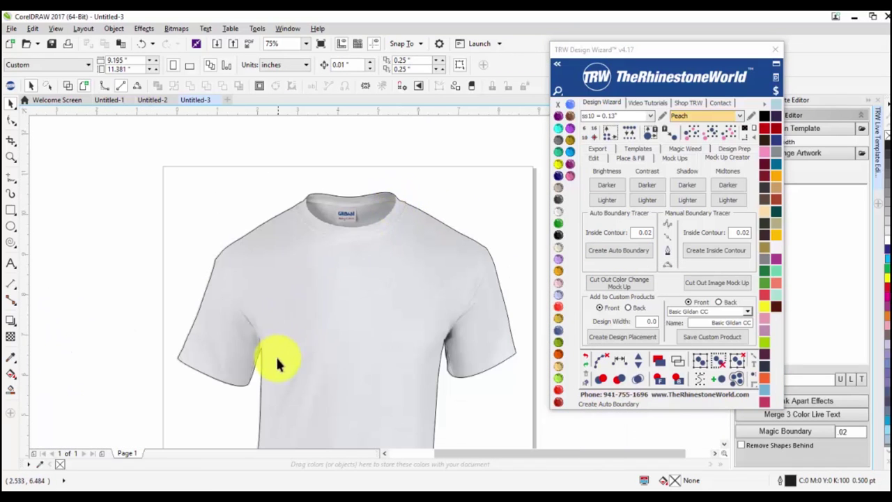
Drag the stray boundary node down onto the shirt's underarm with the Shape tool (F10).
scroll(255, 355, up, 4)
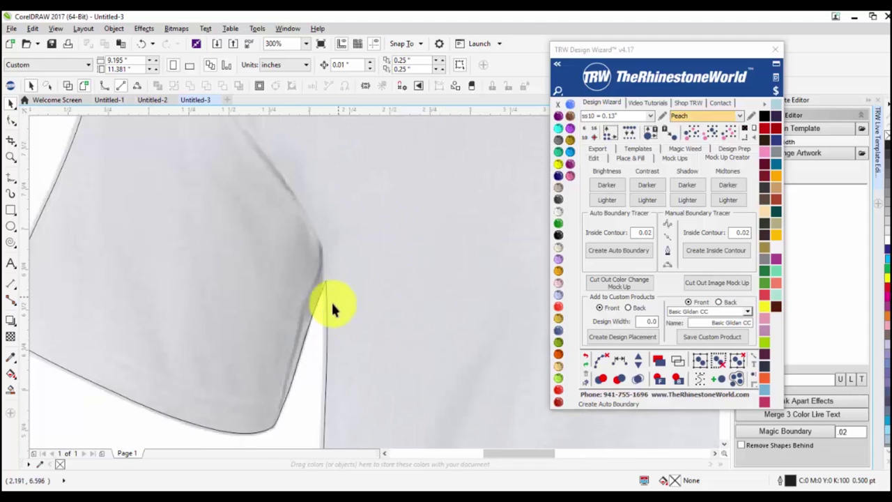
scroll(313, 379, down, 4)
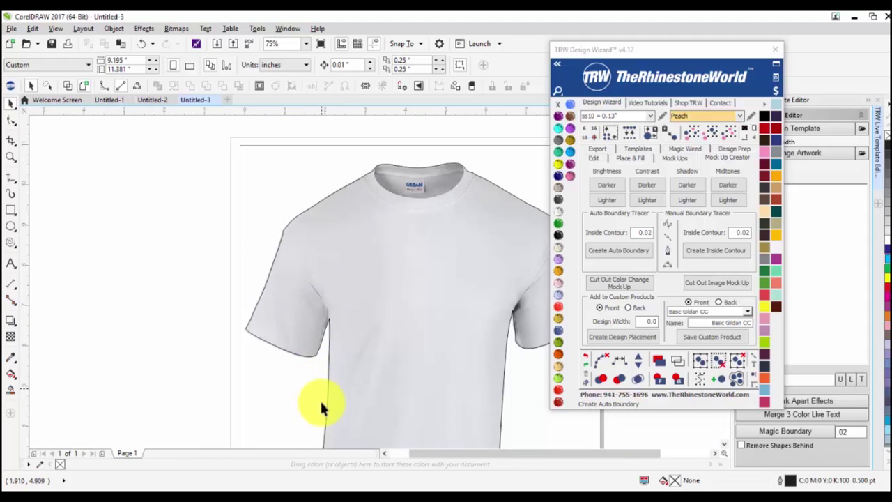
scroll(310, 380, up, 4)
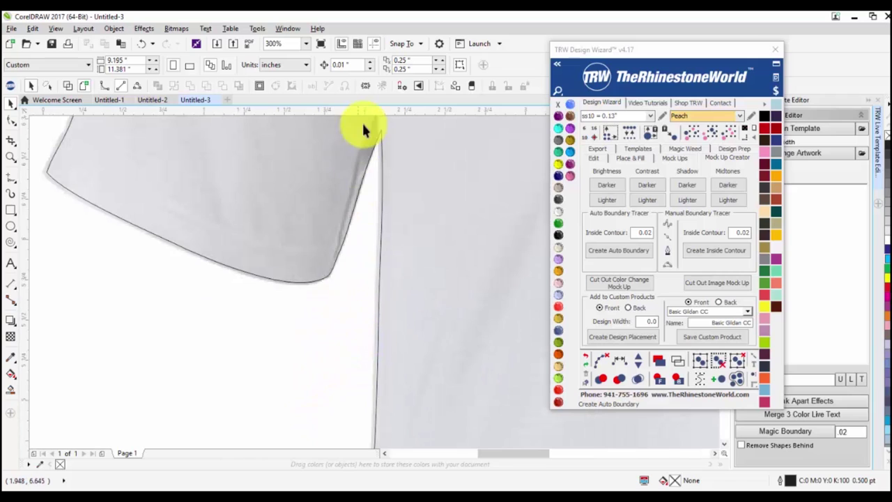
key(F10)
drag(380, 130, 370, 192)
scroll(374, 131, up, 2)
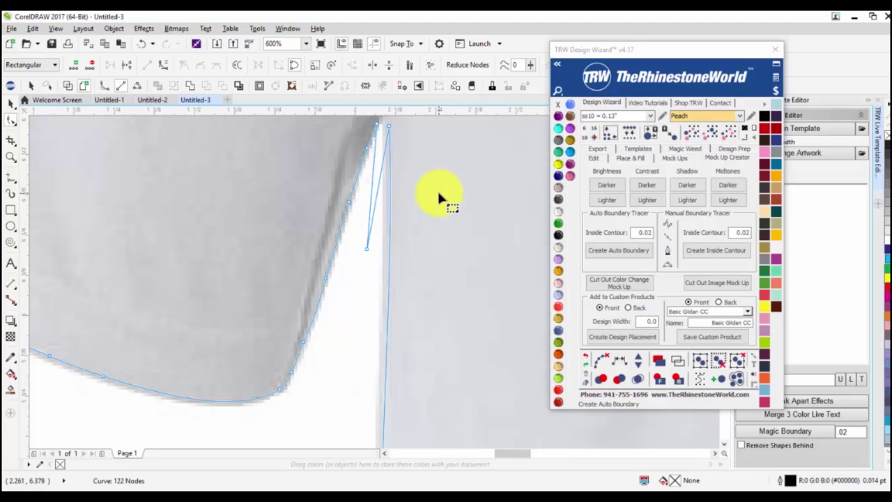
scroll(427, 209, down, 2)
scroll(411, 203, up, 2)
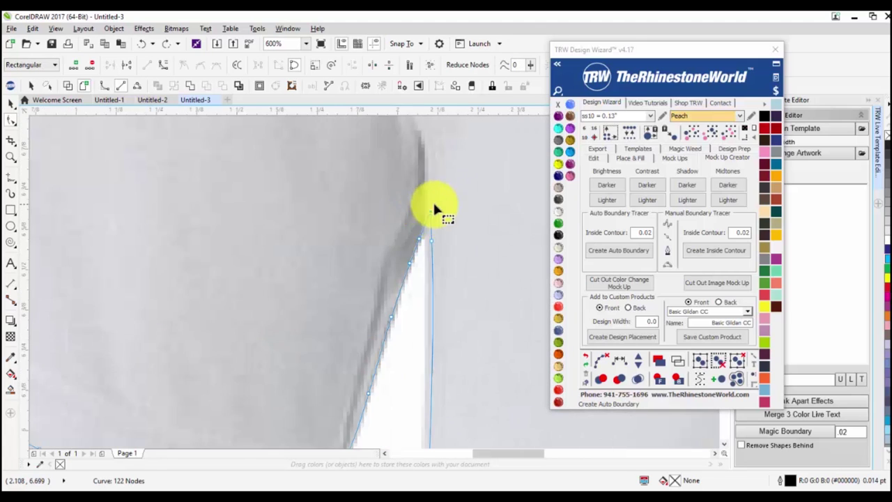
scroll(390, 314, down, 1)
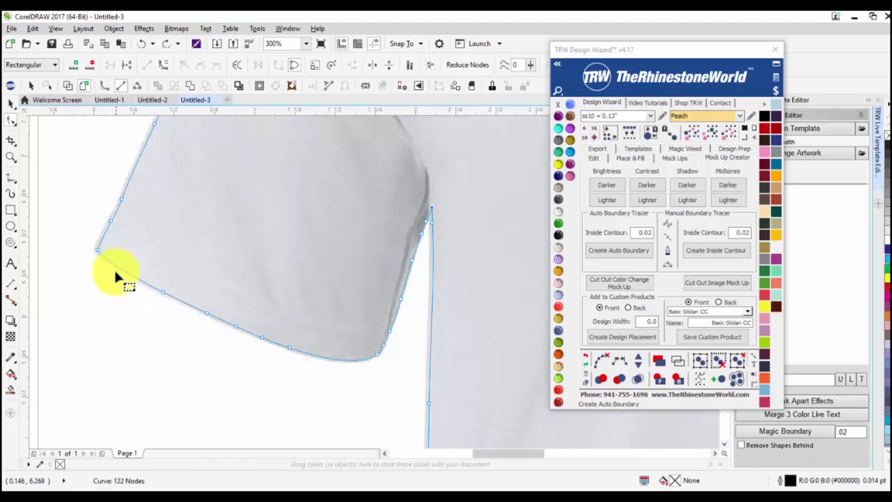
scroll(94, 253, up, 2)
scroll(113, 230, down, 5)
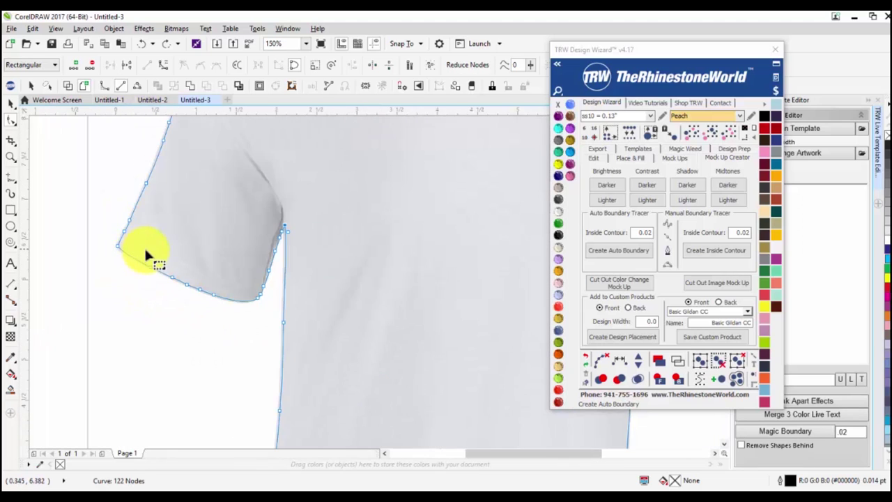
key(space)
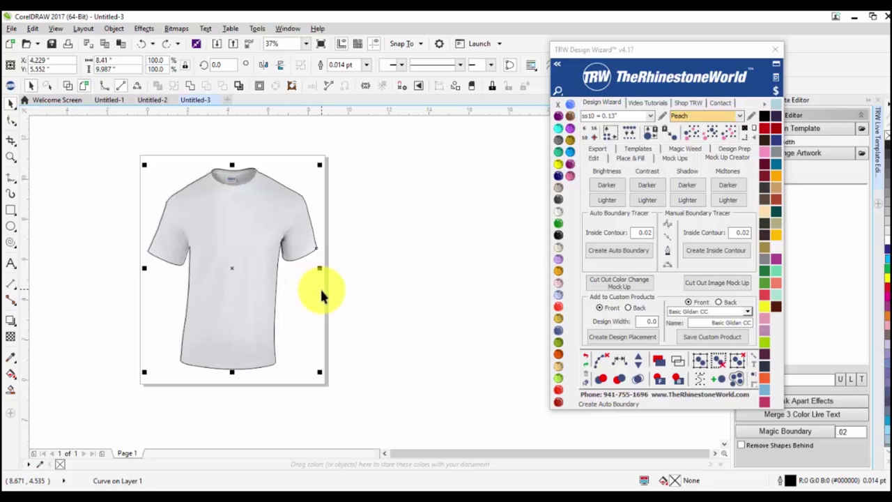
click(375, 288)
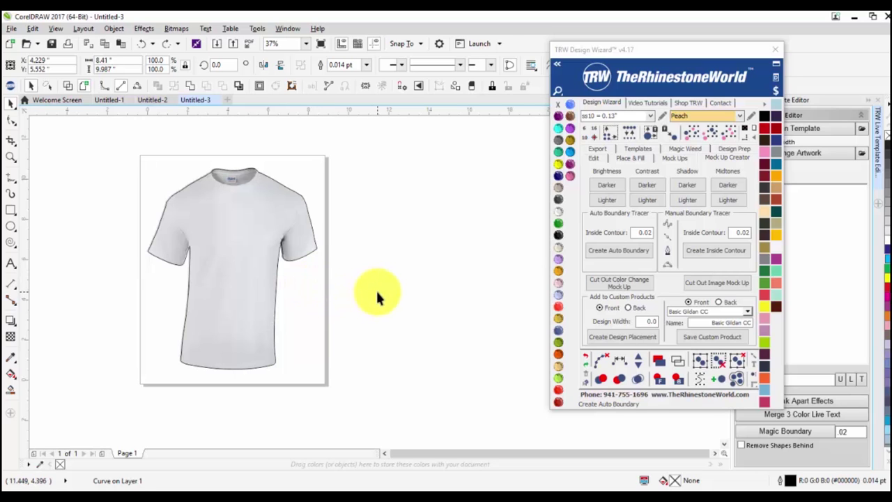
scroll(294, 238, up, 5)
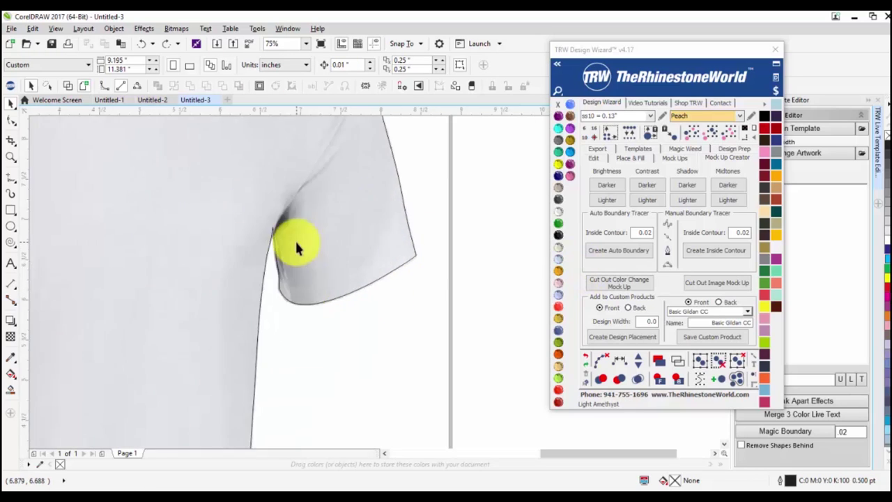
scroll(247, 222, up, 3)
scroll(264, 235, down, 5)
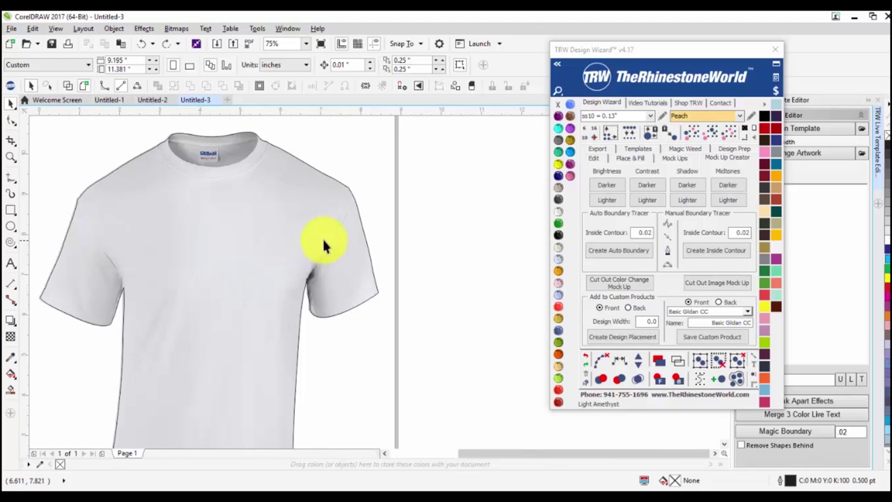
scroll(322, 246, down, 1)
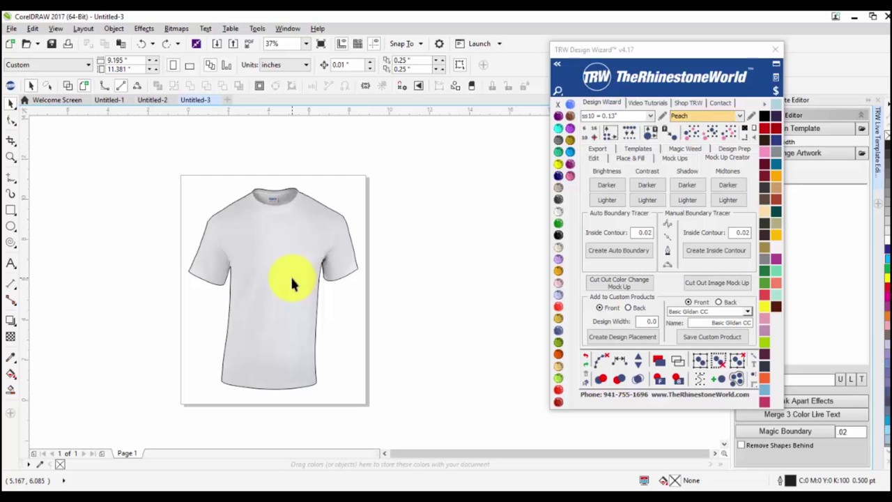
Select the shirt with its outline and run Cut Out Color Change Mock Up, retrying after a check.
drag(151, 170, 415, 411)
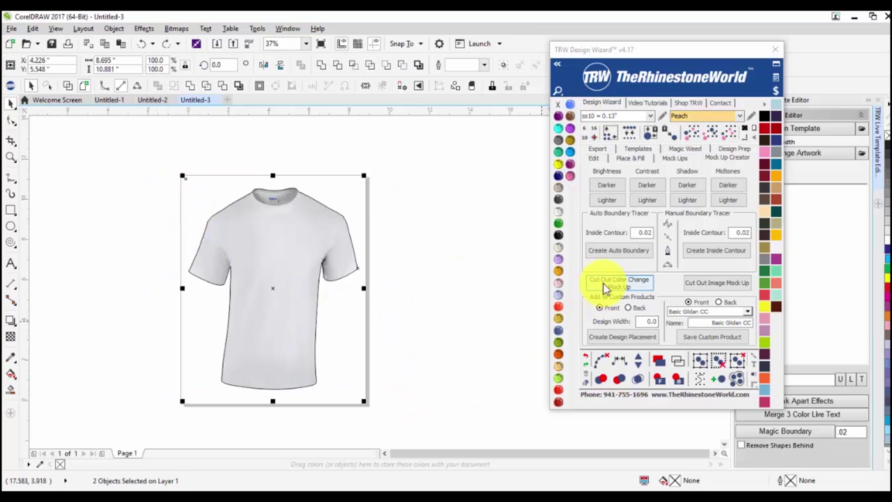
click(603, 283)
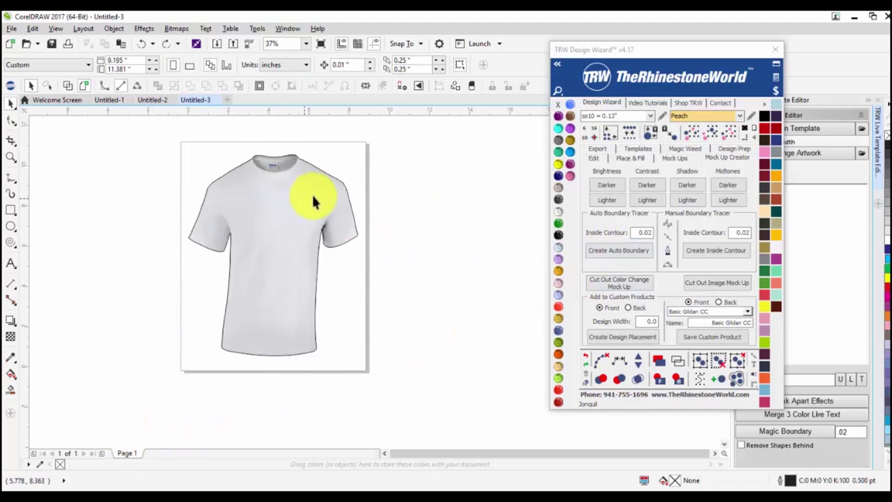
drag(347, 170, 399, 165)
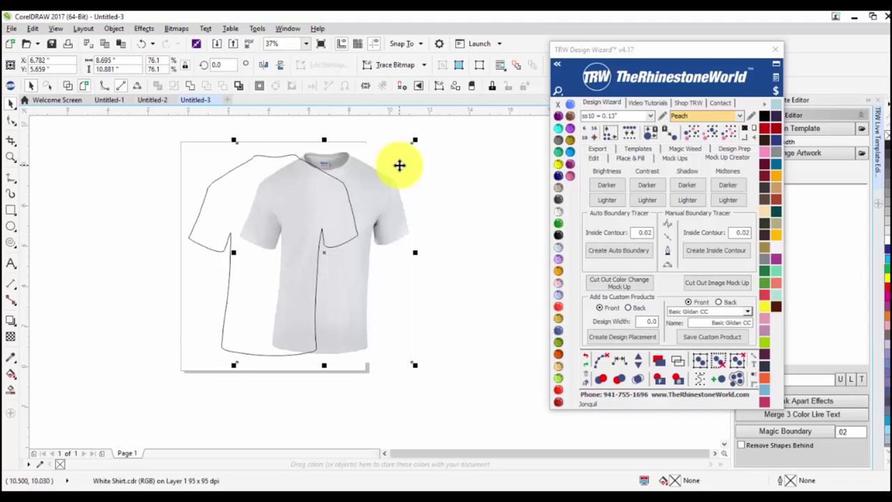
key(ctrl+z)
click(424, 213)
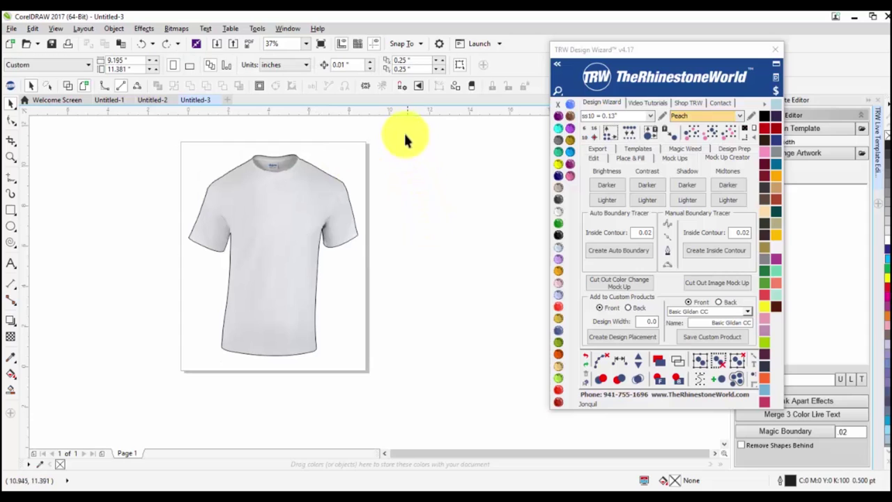
drag(112, 403, 390, 133)
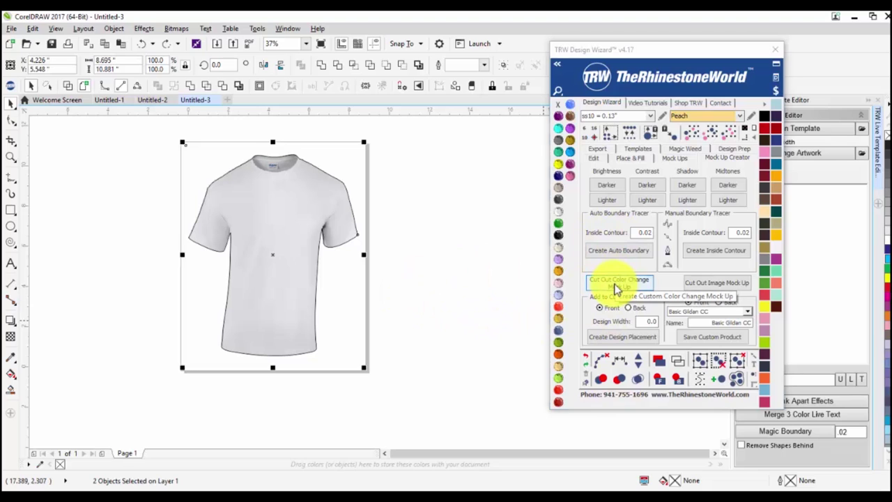
click(615, 289)
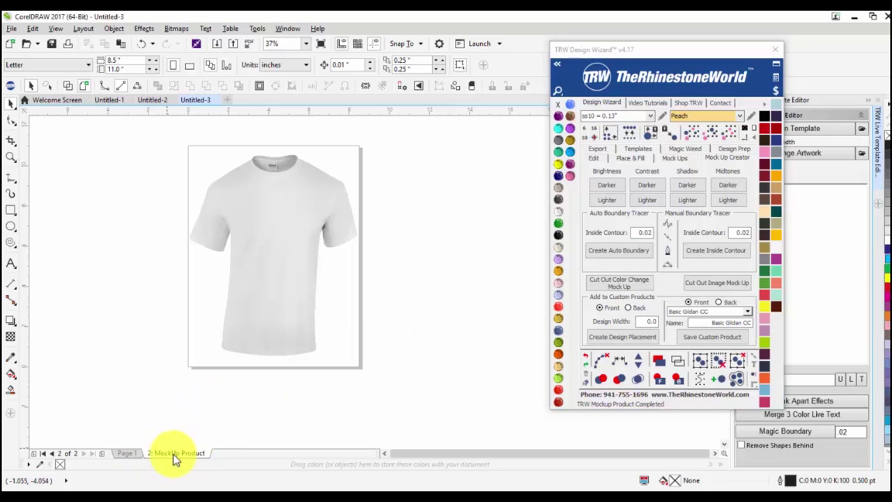
Try purple, brown, blue, navy Cobalt, green, white, red, Montana blue, light grey and orange on the mockup shirt.
scroll(263, 202, up, 2)
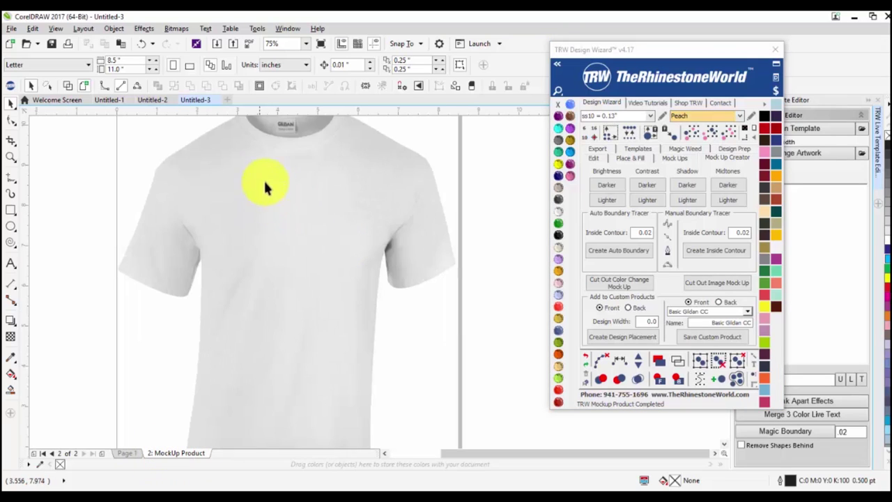
scroll(269, 209, down, 2)
click(287, 218)
click(568, 120)
click(567, 149)
click(564, 168)
click(558, 175)
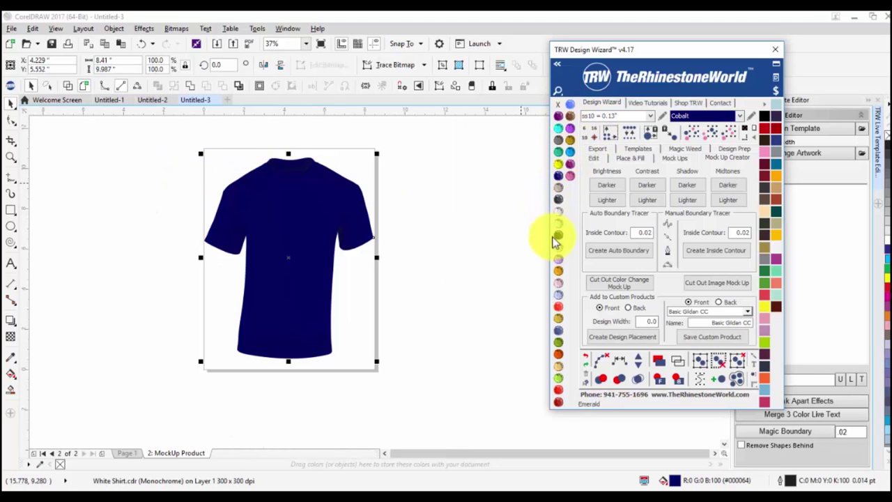
click(556, 222)
click(558, 235)
click(558, 259)
click(558, 318)
click(558, 341)
click(776, 143)
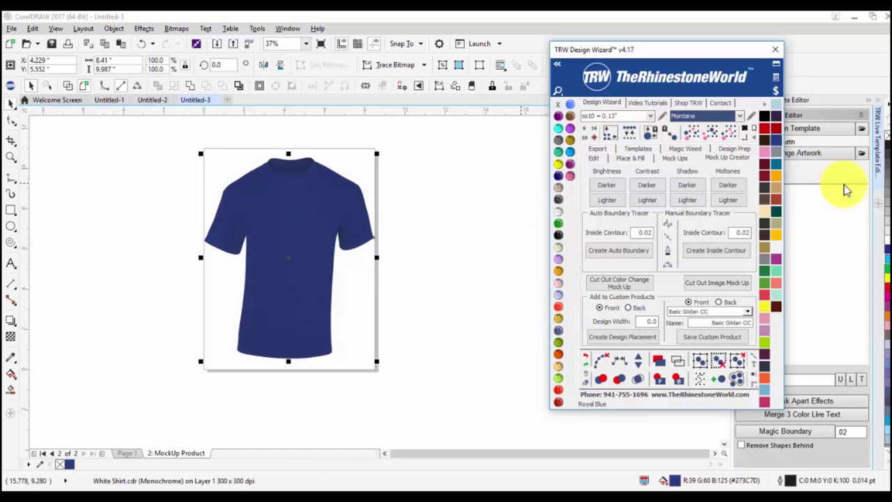
click(886, 235)
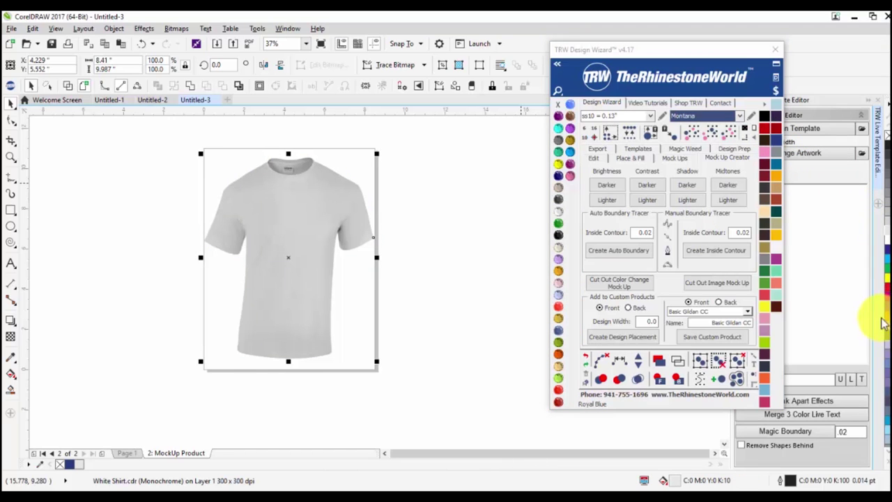
click(884, 321)
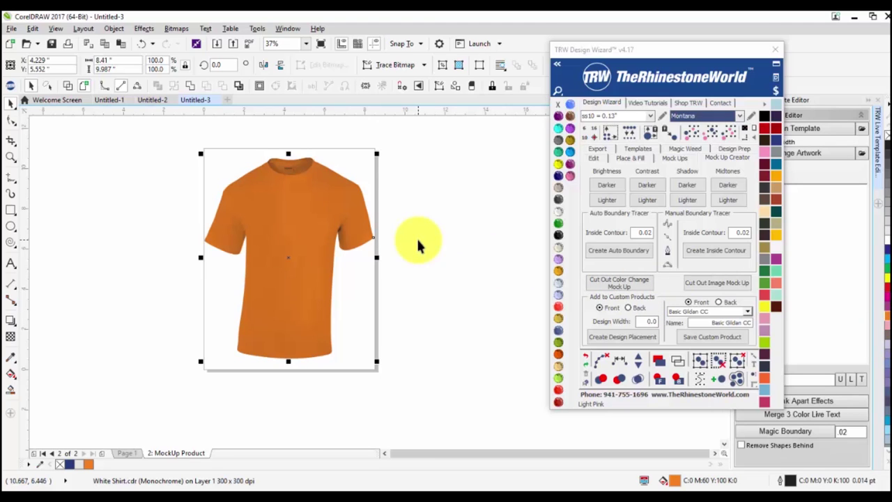
click(473, 277)
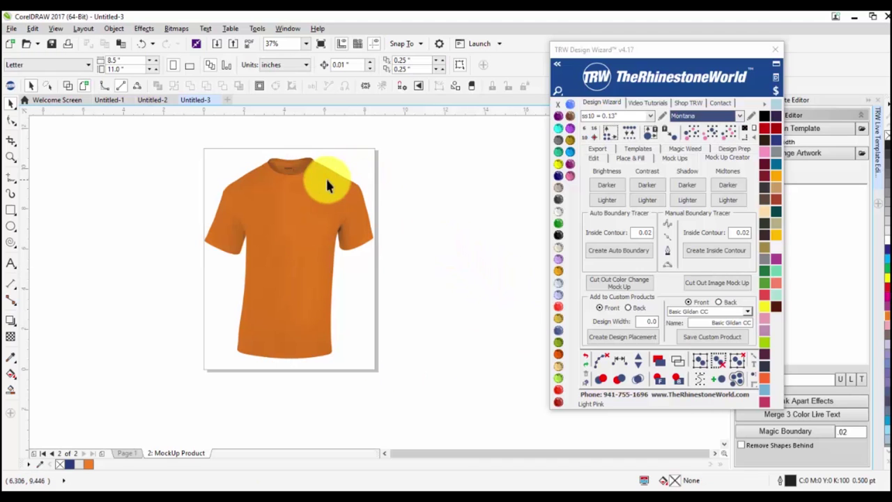
Recolour the shirt Emerald green, then settle on Light Sapphire.
scroll(297, 165, up, 2)
scroll(296, 166, up, 6)
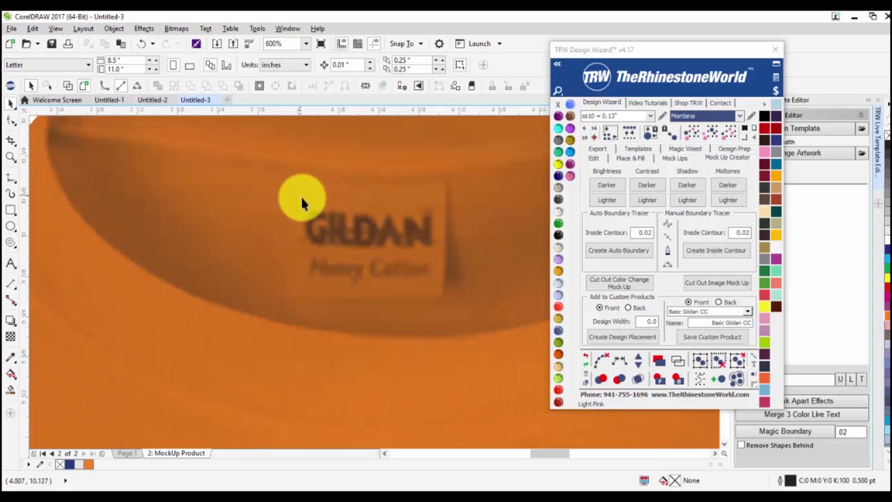
scroll(302, 200, down, 6)
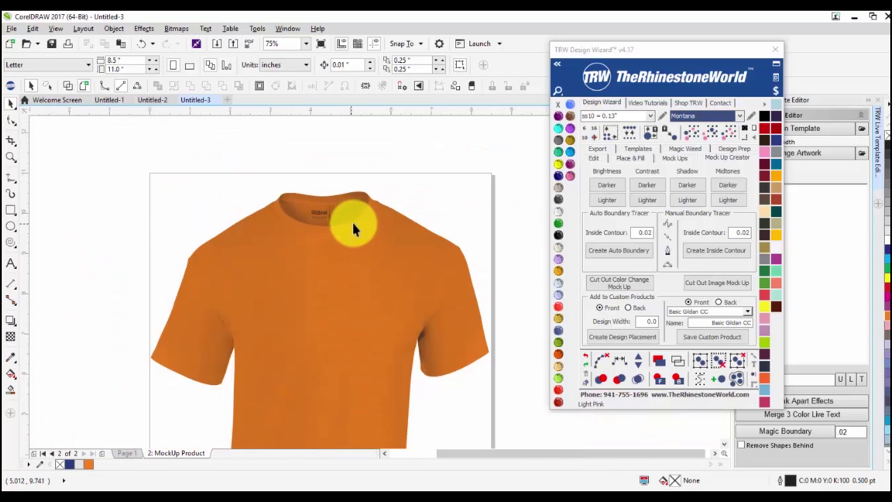
scroll(286, 217, up, 5)
scroll(369, 166, down, 2)
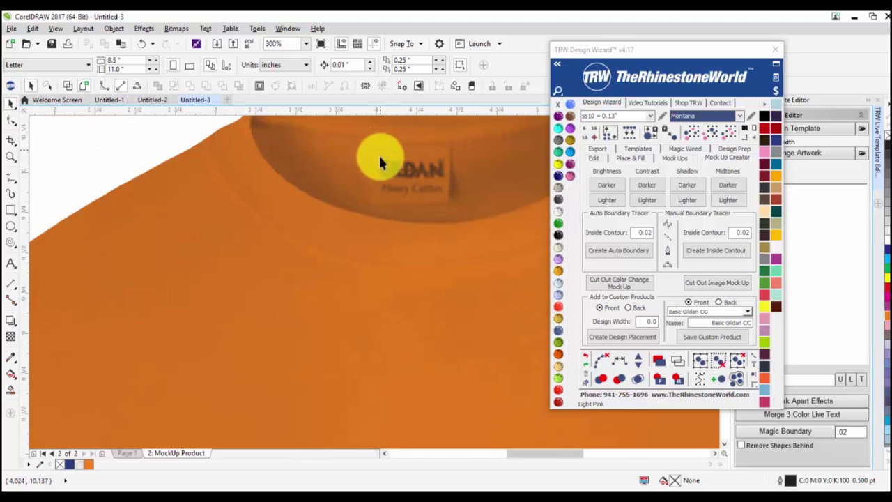
click(486, 264)
click(559, 223)
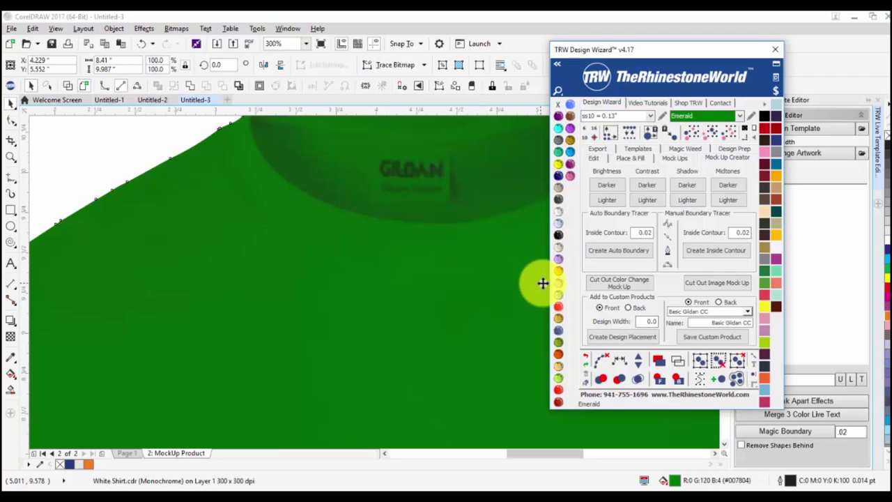
click(558, 297)
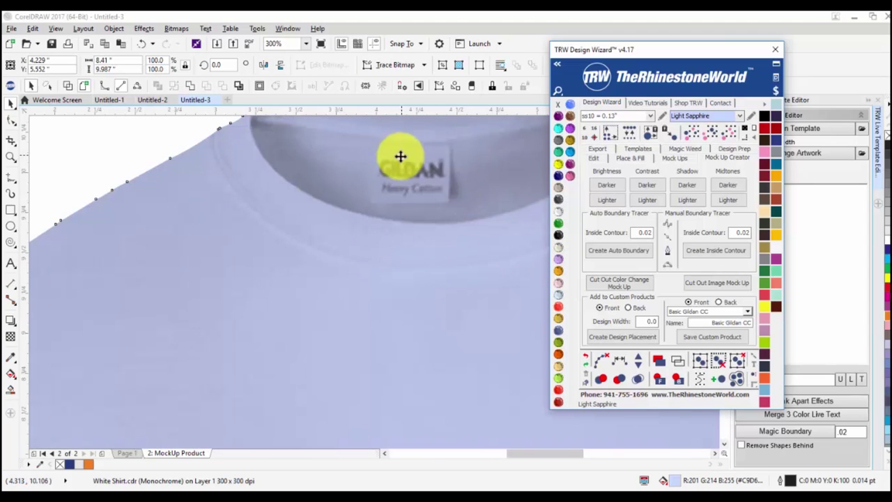
Deselect the shirt and return to Page 1's white shirt.
scroll(366, 195, down, 5)
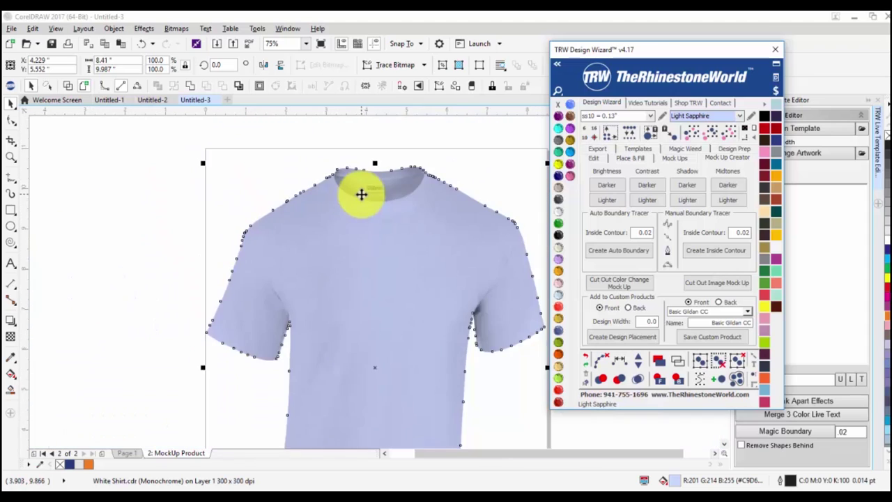
click(232, 256)
click(129, 454)
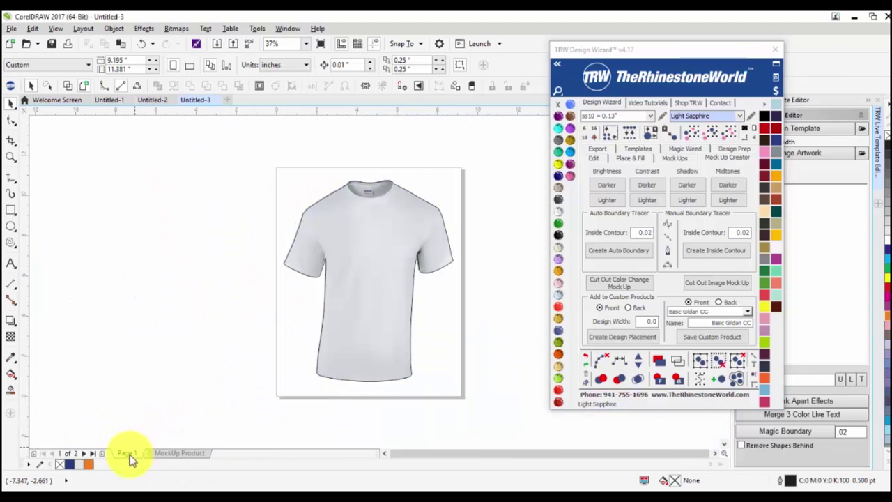
Draw a rectangle over the GILDAN collar label and intersect it with the shirt image.
scroll(373, 184, up, 2)
scroll(372, 184, up, 2)
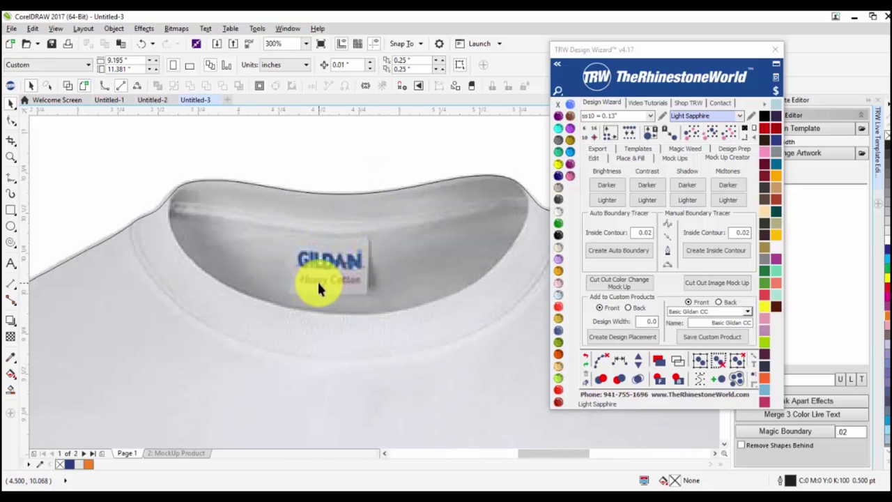
click(11, 209)
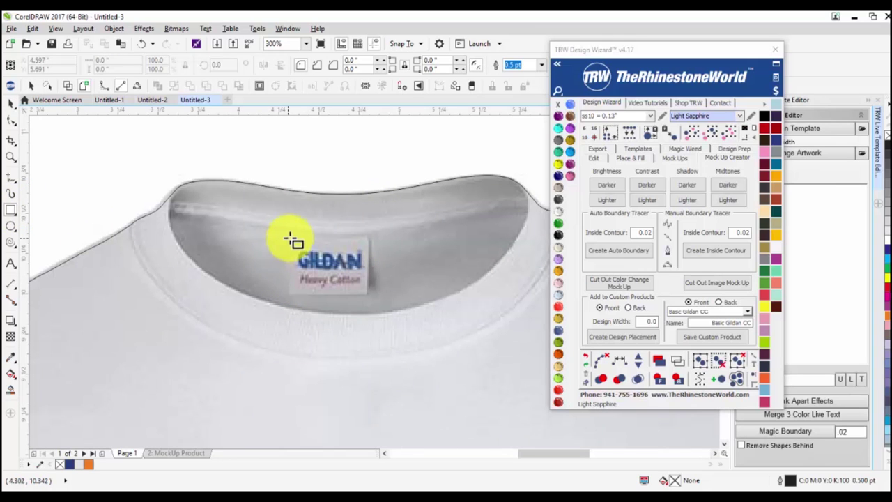
drag(292, 237, 372, 299)
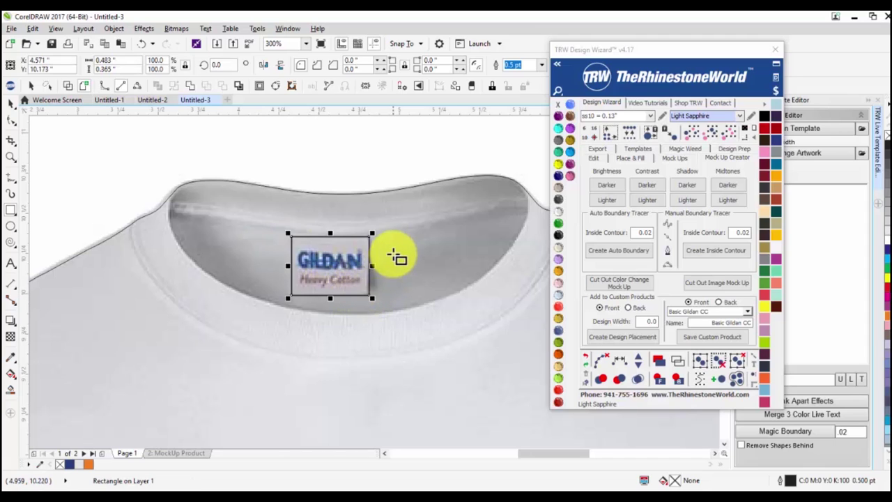
scroll(408, 245, down, 2)
click(12, 103)
click(159, 233)
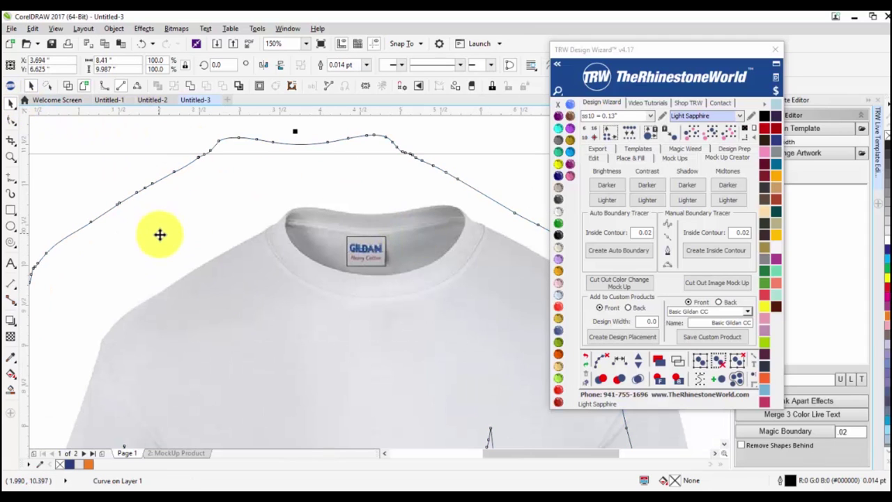
key(Escape)
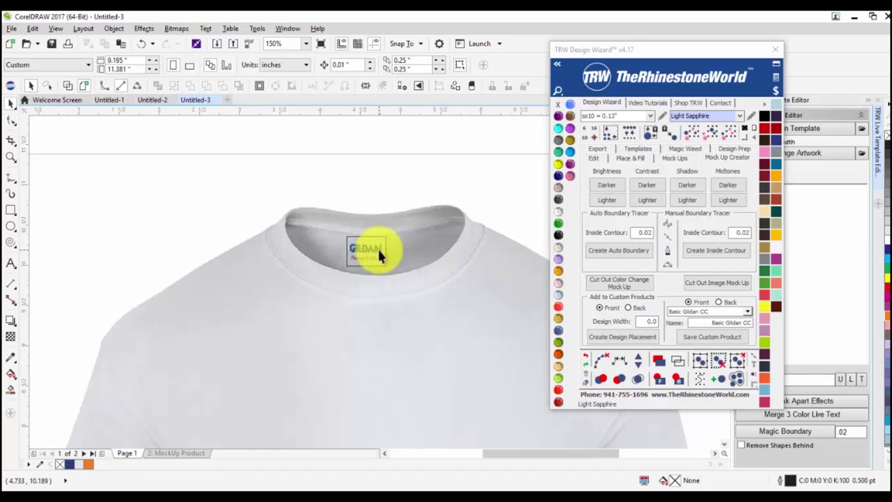
click(379, 254)
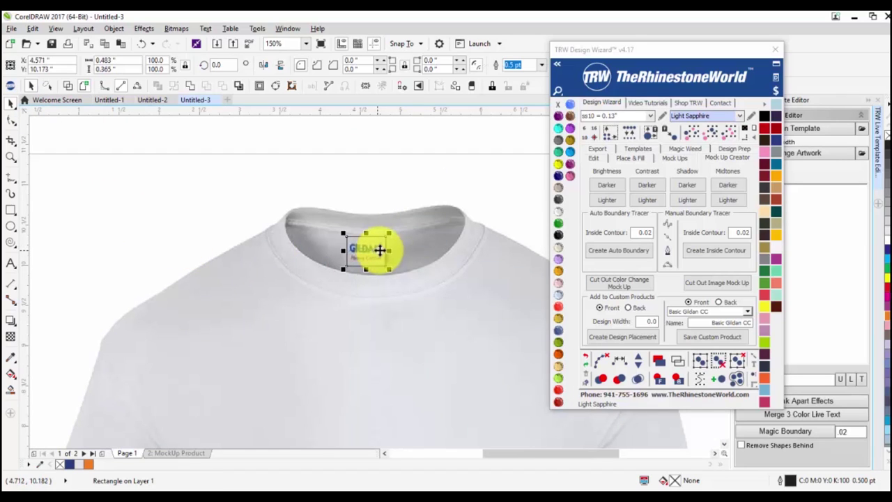
shift+click(431, 240)
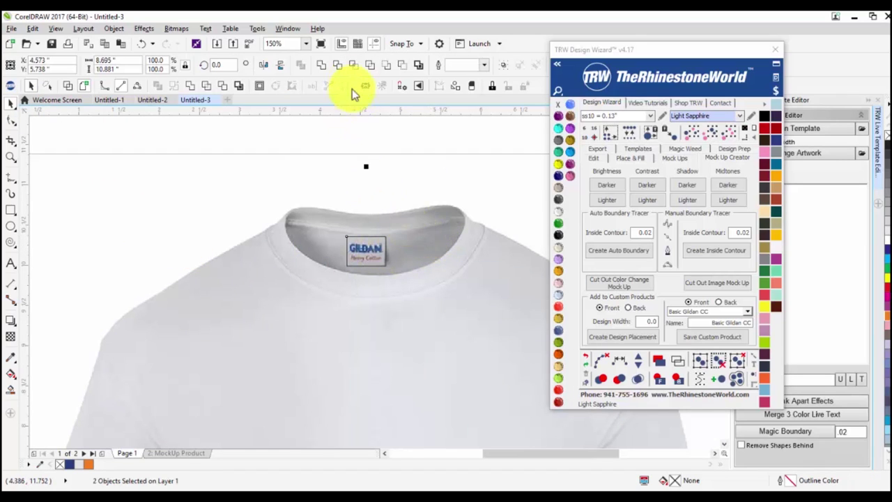
click(354, 71)
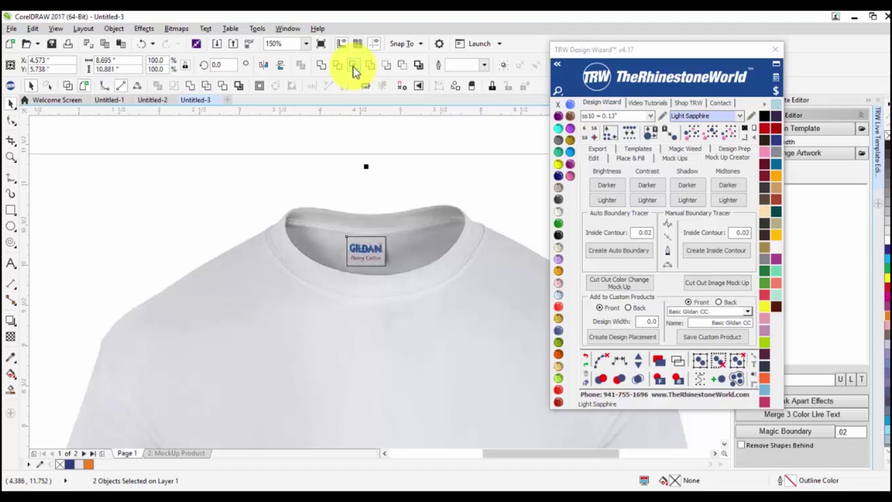
Move the empty rectangle aside and position the cut-out label copy on the collar.
scroll(373, 257, up, 2)
drag(375, 251, 267, 257)
drag(359, 238, 468, 237)
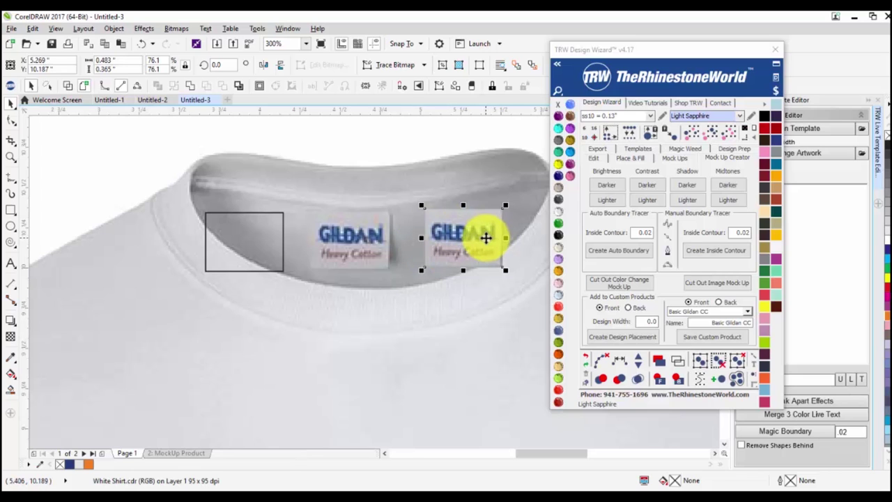
drag(469, 234, 435, 275)
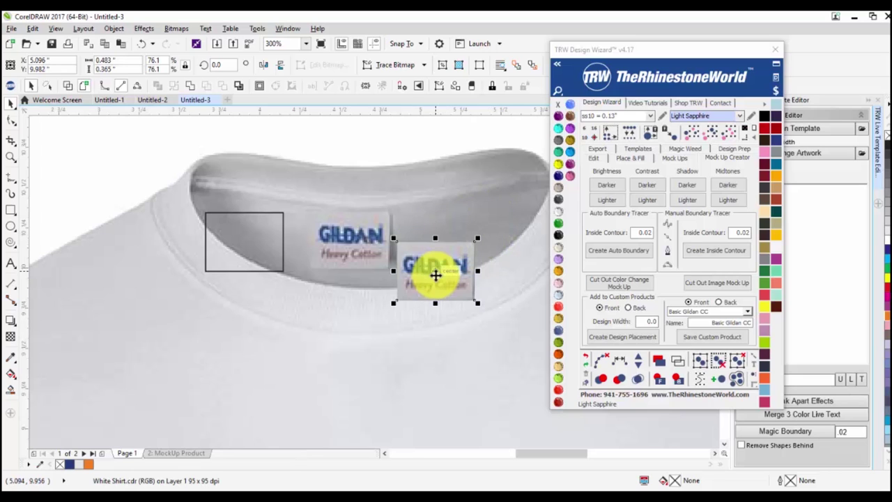
click(275, 219)
Go to the MockUp Product page and select the mockup shirt.
click(188, 453)
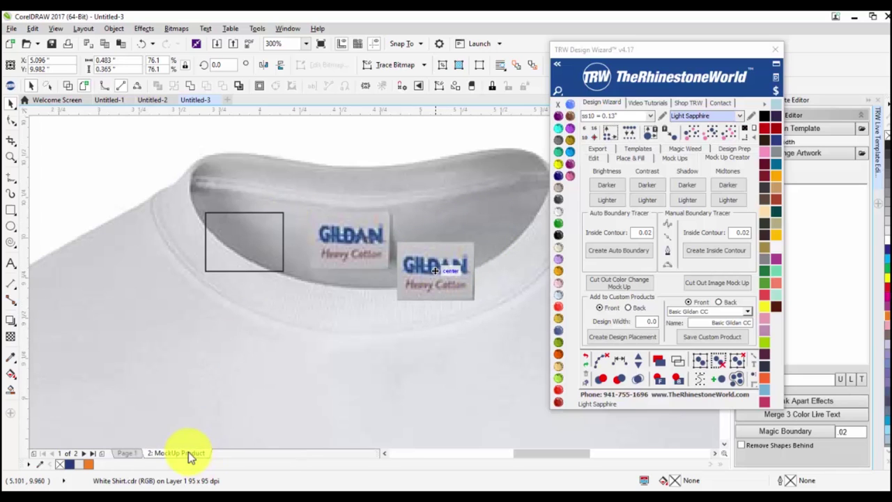
scroll(300, 275, down, 3)
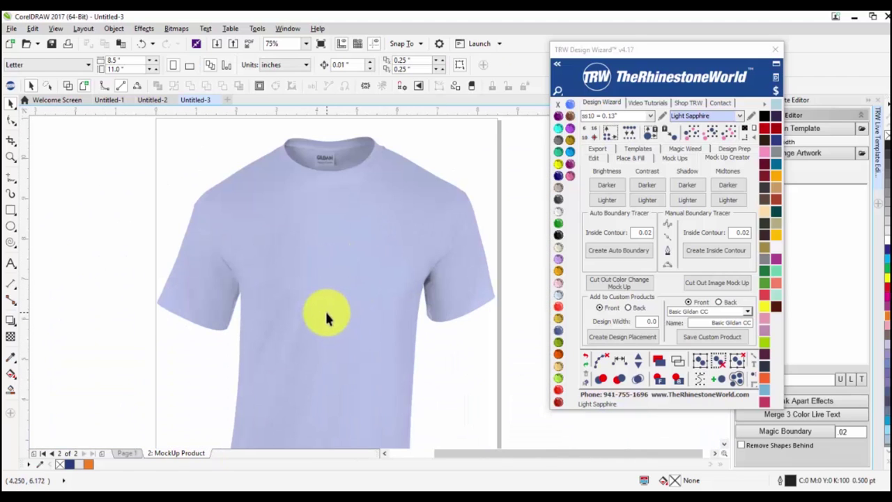
click(325, 310)
Make the shirt Light Topaz and shift the neck label left on the collar.
click(559, 321)
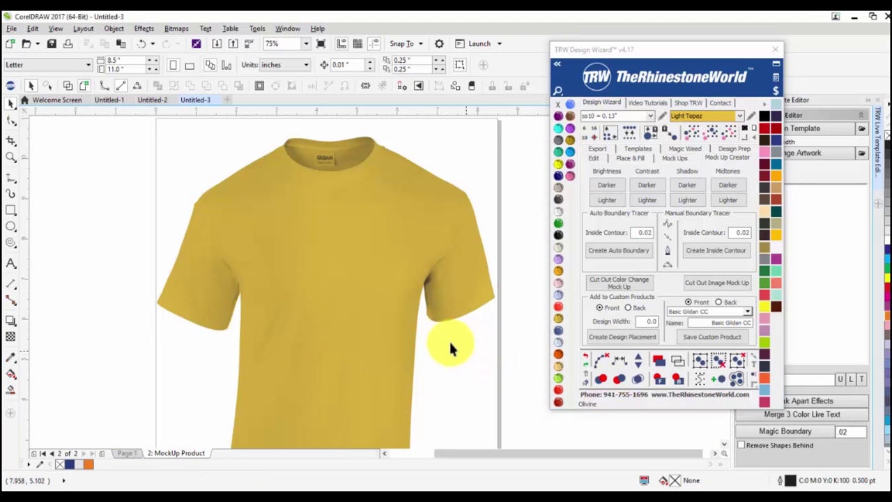
key(Tab)
scroll(309, 132, up, 2)
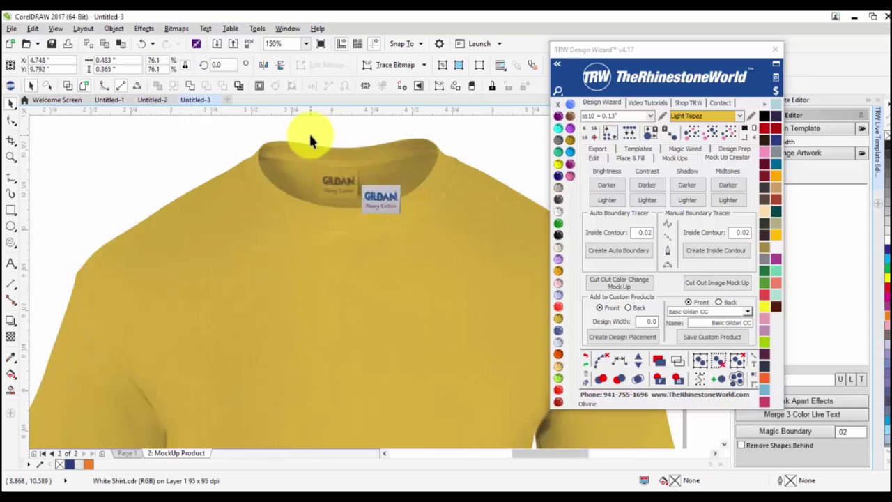
scroll(309, 131, up, 2)
drag(439, 260, 359, 239)
scroll(402, 234, down, 2)
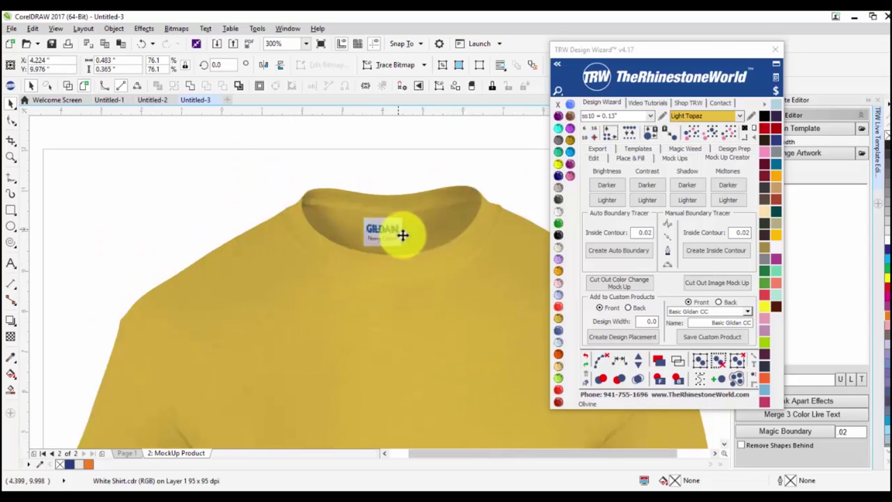
scroll(402, 235, down, 3)
key(Escape)
Select the shirt and neck label with Ctrl+A and group them with Ctrl+G.
scroll(404, 258, up, 3)
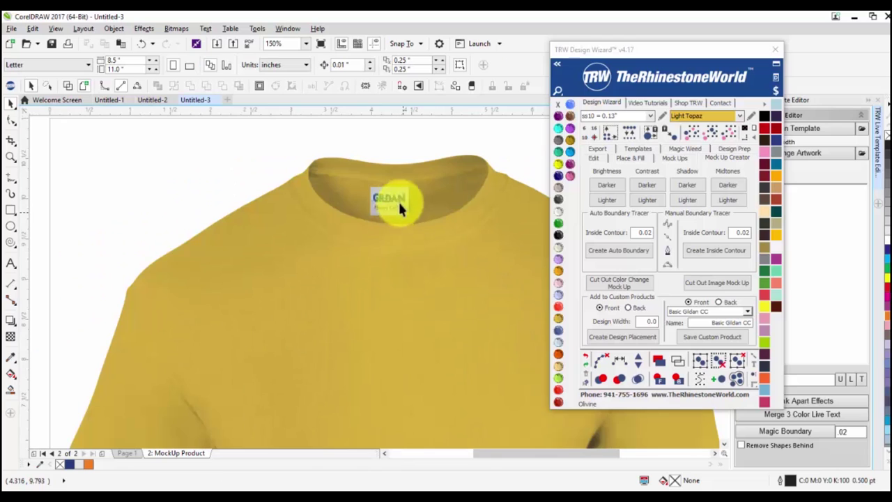
scroll(398, 200, up, 5)
click(398, 195)
scroll(396, 202, down, 2)
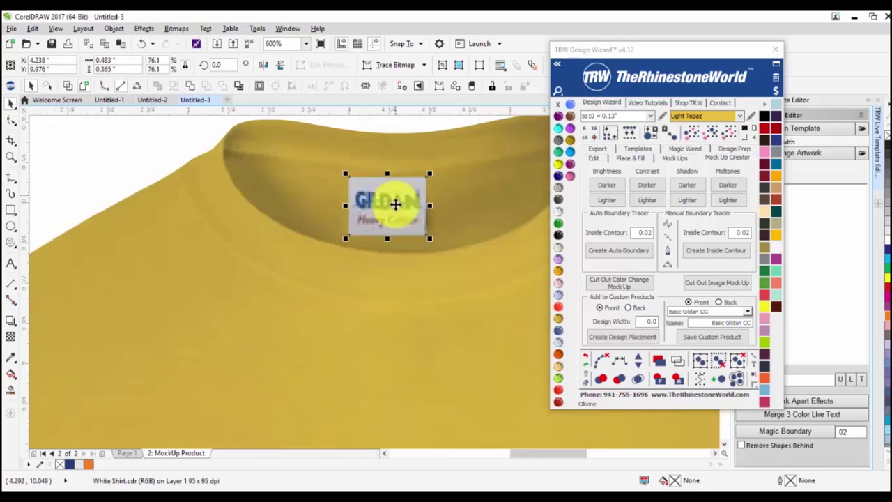
scroll(395, 202, down, 3)
scroll(288, 191, down, 3)
key(Escape)
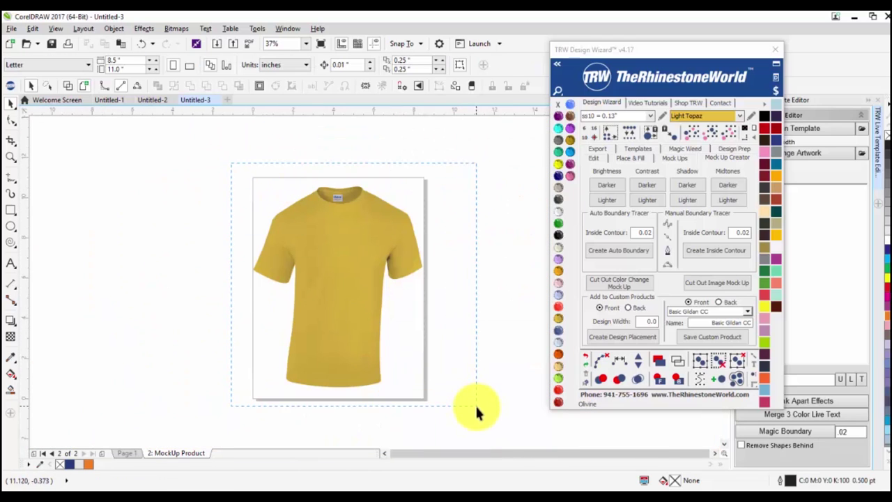
key(ctrl+a)
key(ctrl+g)
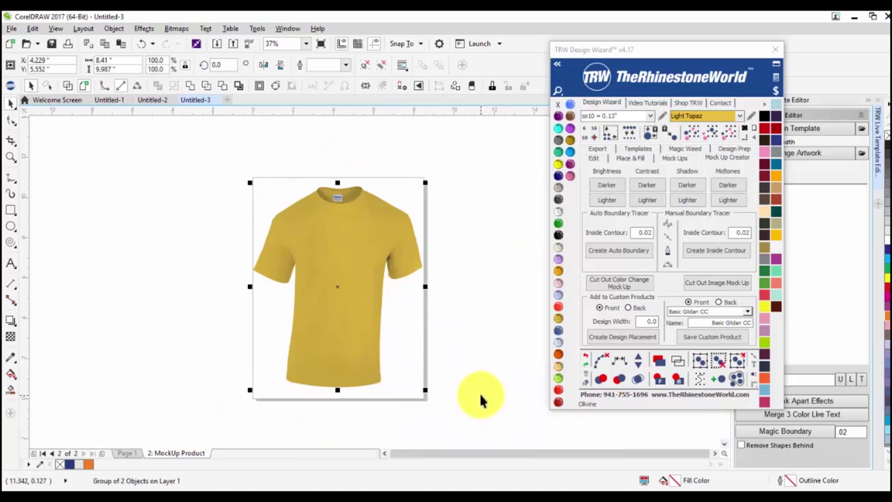
Preview the shirt in black, red, navy, green, orange, Ruby Maroon, Black Diamond and pale Jonquil.
click(559, 235)
click(560, 329)
click(558, 331)
click(558, 343)
click(559, 365)
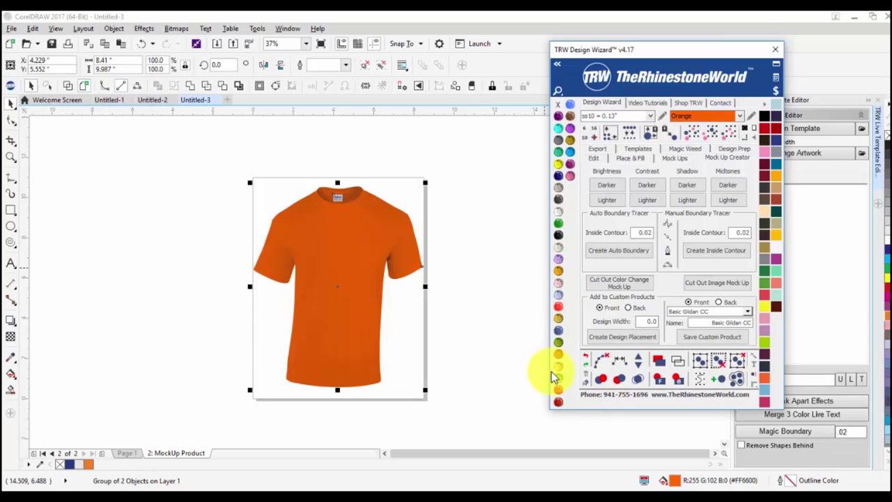
click(558, 401)
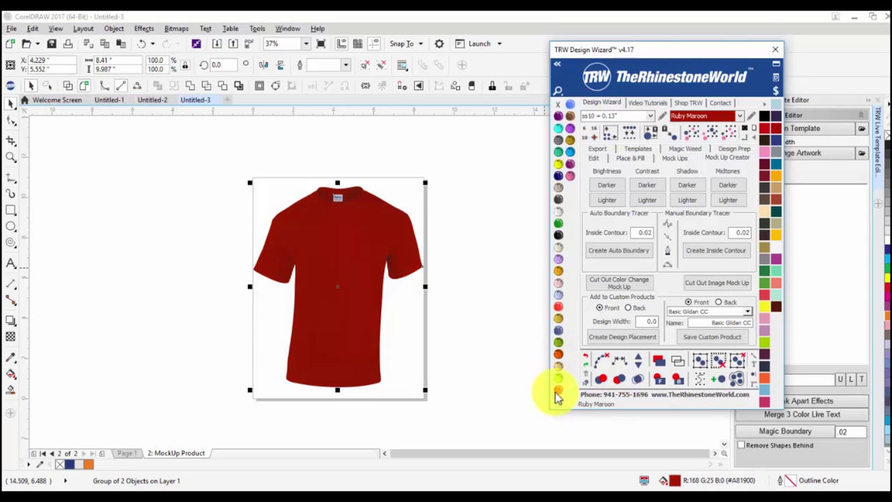
click(562, 144)
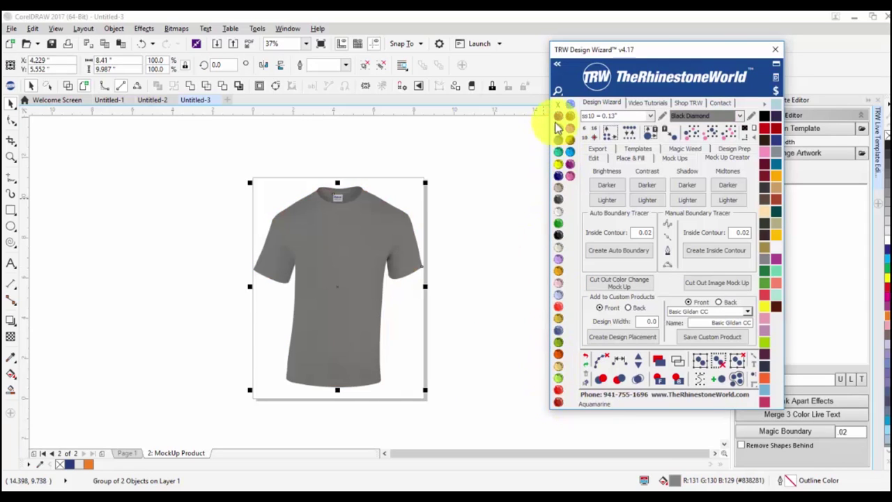
click(559, 225)
click(558, 250)
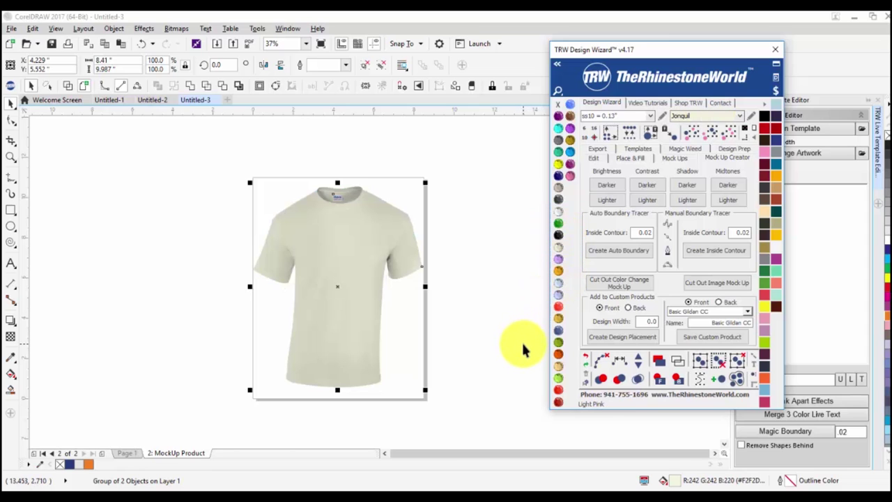
Leave the shirt Light Topaz gold and enable the custom-product options with a 7.0 design width.
click(558, 320)
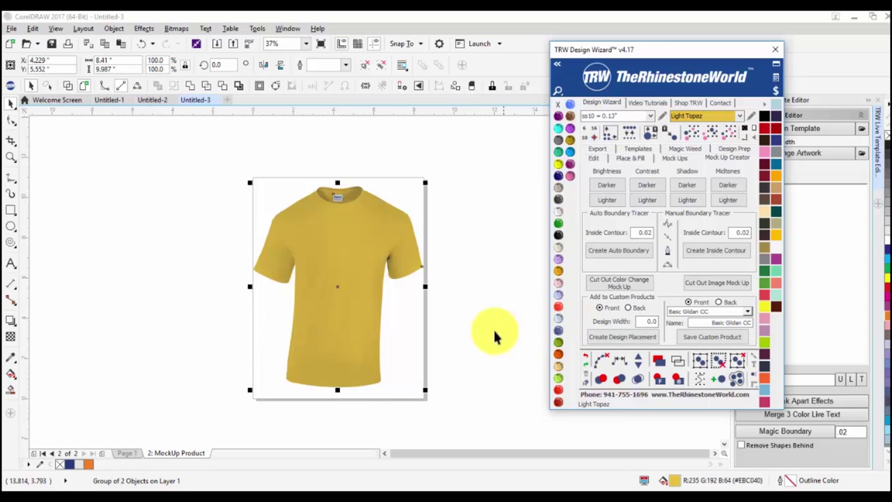
click(498, 334)
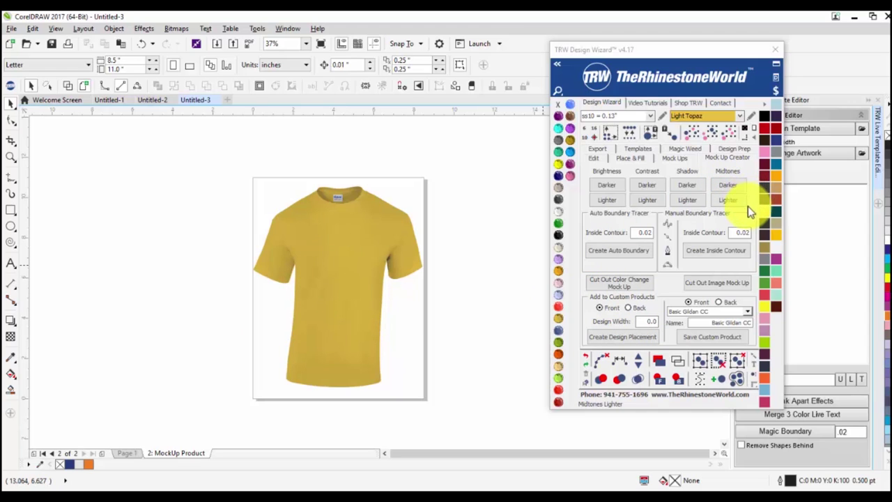
click(603, 307)
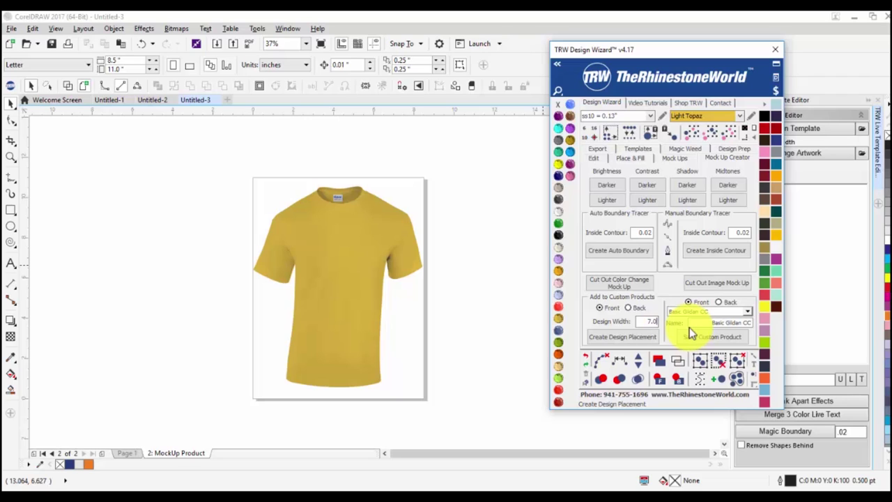
Create a red design-placement square, size it across the chest, then select it with the shirt.
click(625, 340)
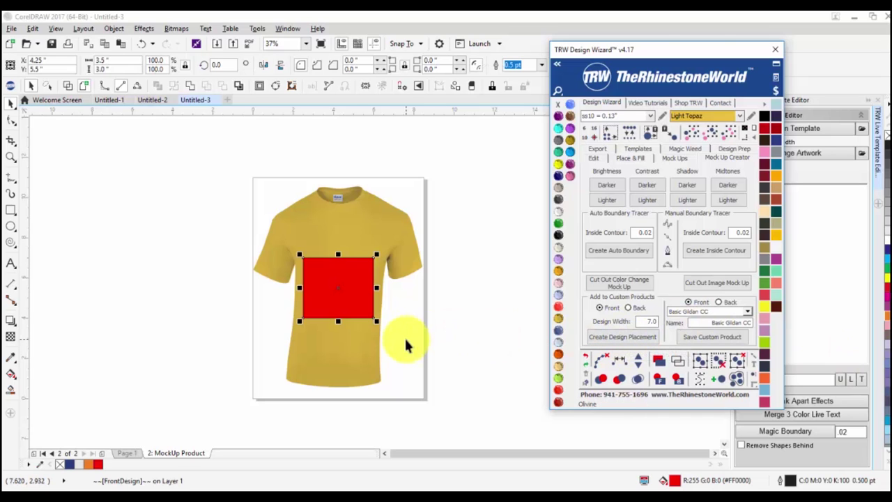
drag(325, 291, 366, 234)
click(312, 261)
click(398, 343)
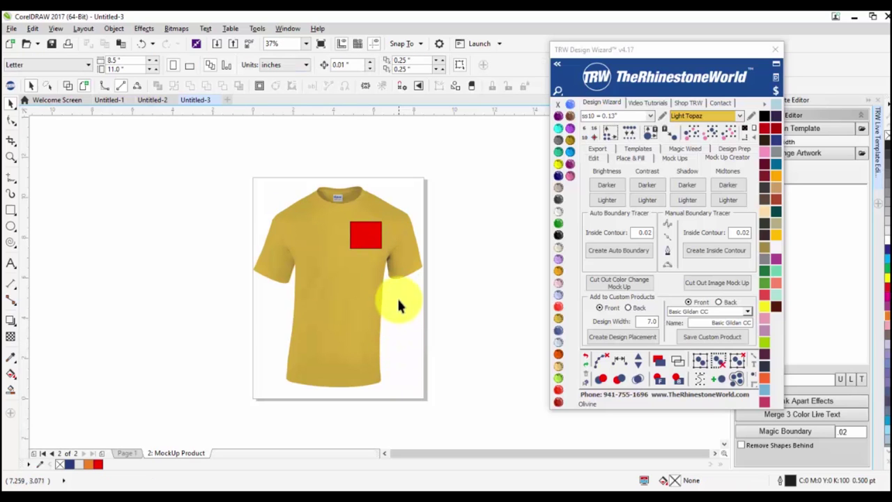
click(368, 240)
drag(350, 249, 355, 262)
drag(382, 220, 356, 240)
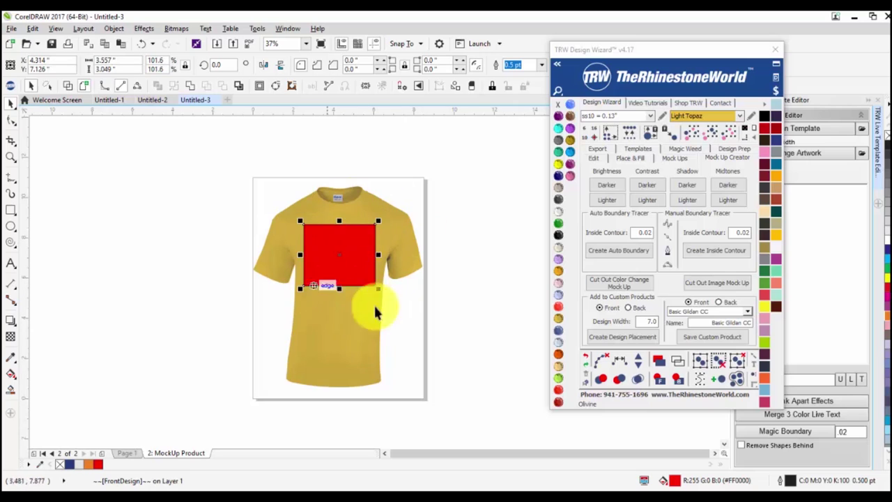
click(457, 291)
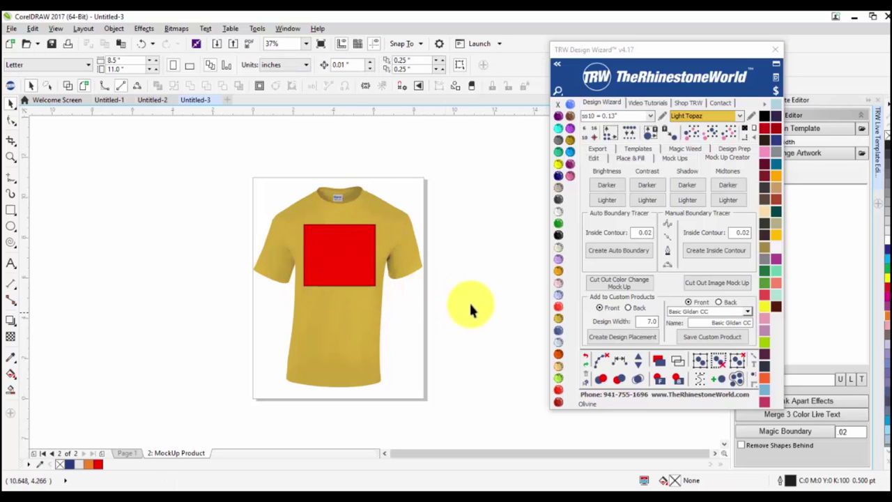
drag(459, 154, 212, 435)
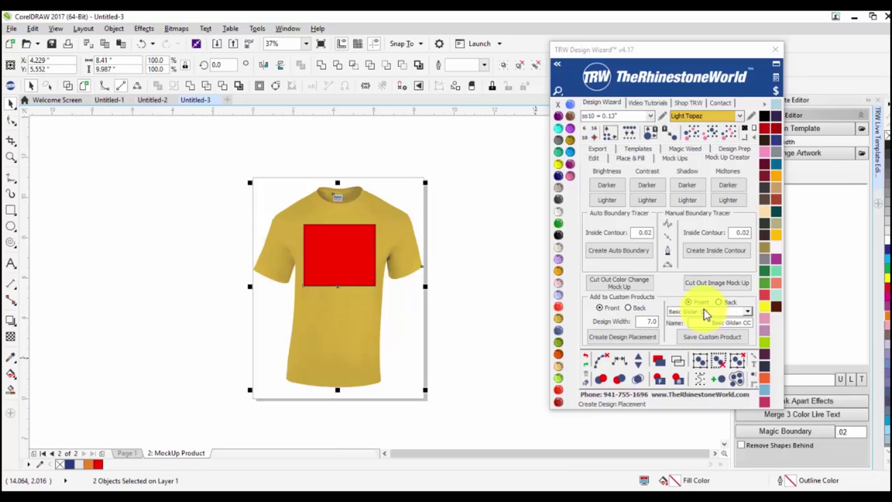
Save the gold shirt and placement into the Custom 6 slot as 'Gildan CC Basic Tee'.
click(706, 311)
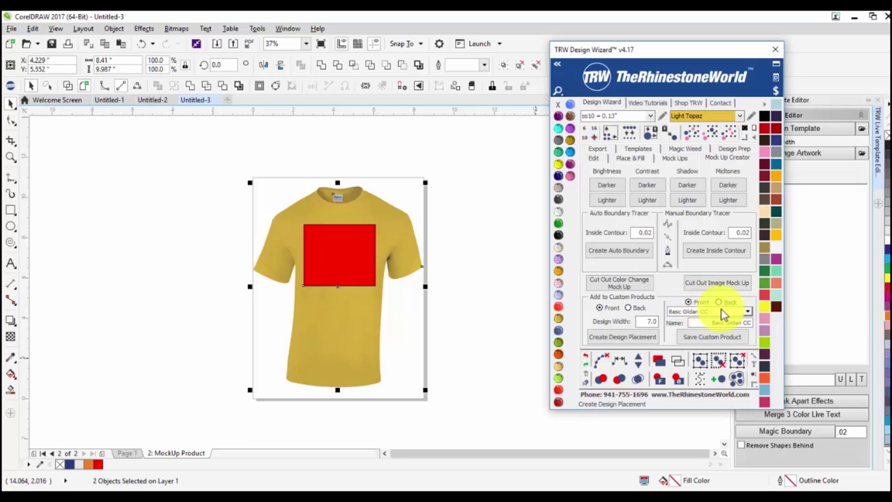
click(700, 357)
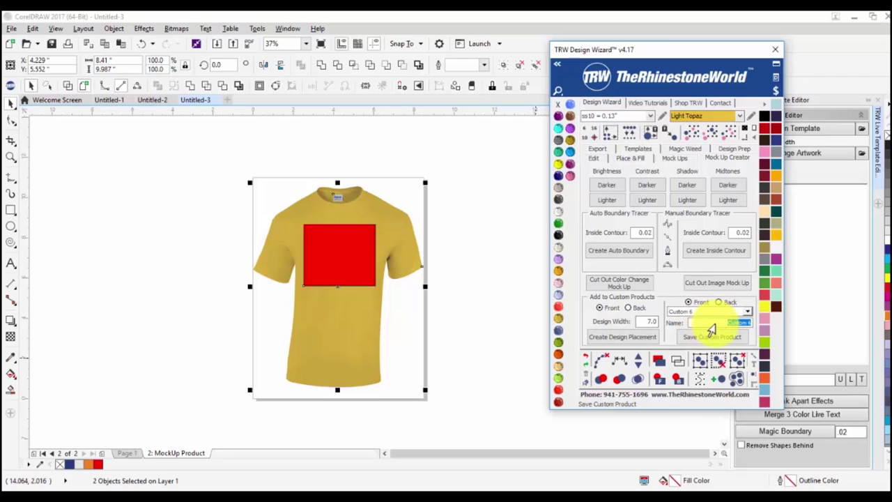
text(gl)
text(8x)
text(ee)
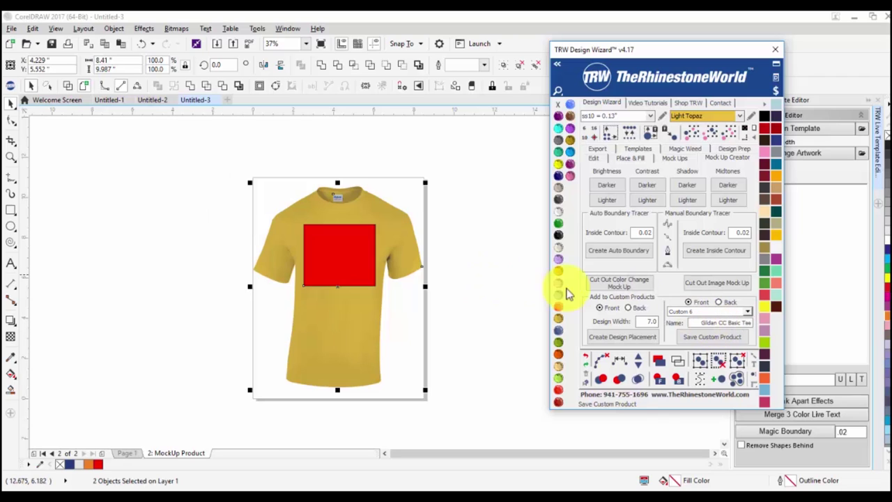
click(722, 340)
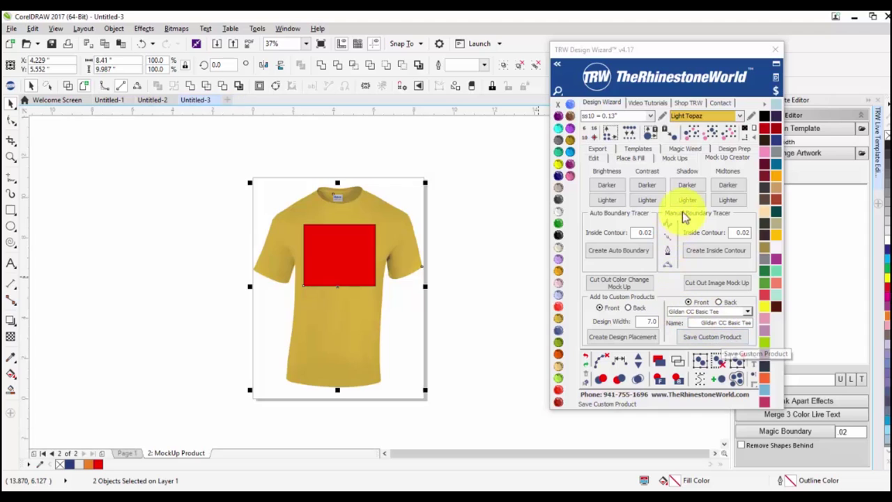
In the Mock Ups wizard choose Quick Product, Custom type, and the Gildan CC Basic Tee product.
click(681, 155)
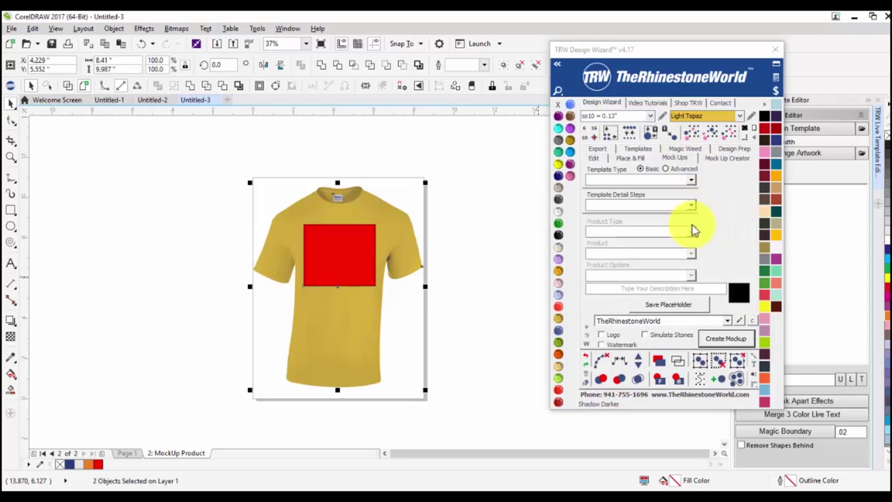
click(689, 203)
click(690, 180)
click(669, 195)
click(690, 232)
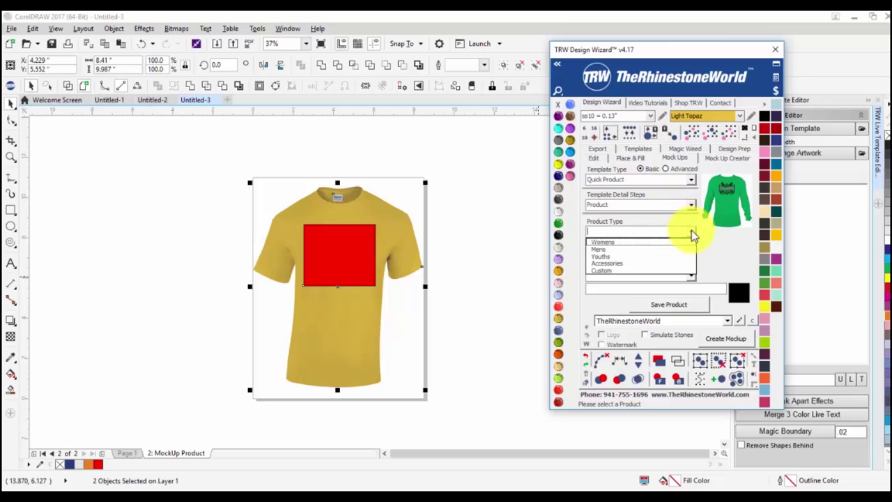
click(673, 272)
click(690, 254)
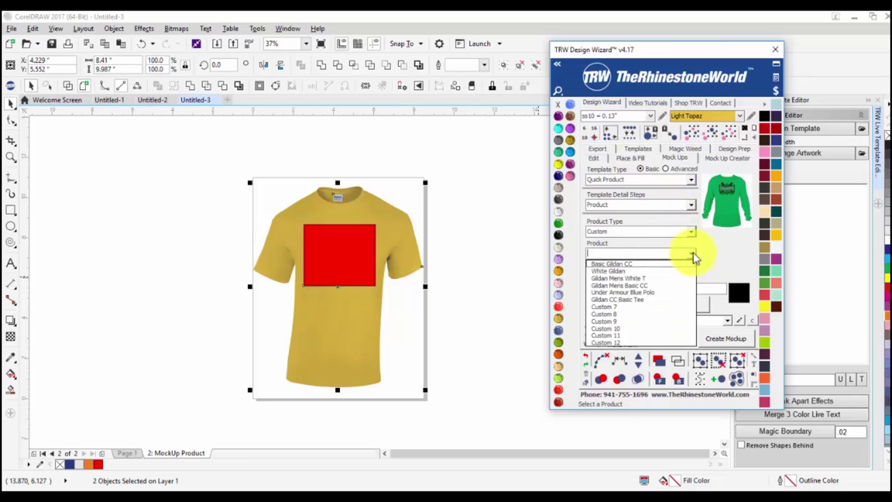
click(624, 301)
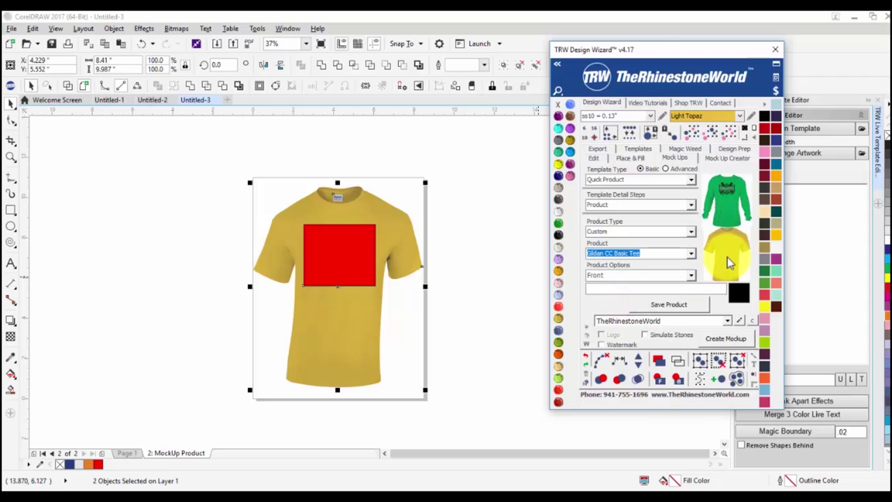
click(498, 216)
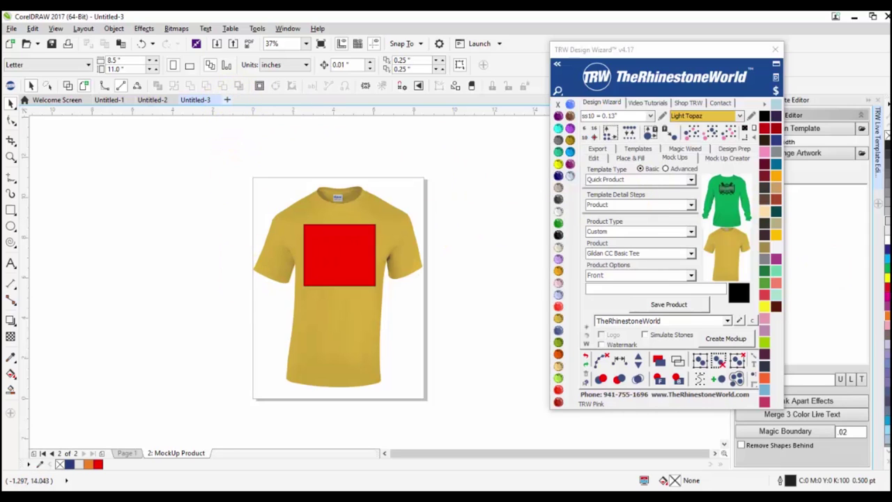
Place the blue polo photo on a new document's page.
drag(727, 251, 342, 295)
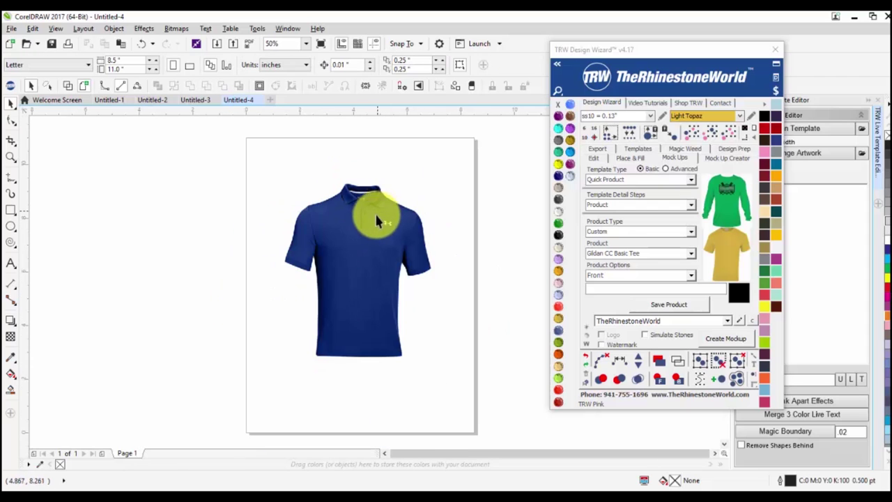
click(358, 227)
click(729, 159)
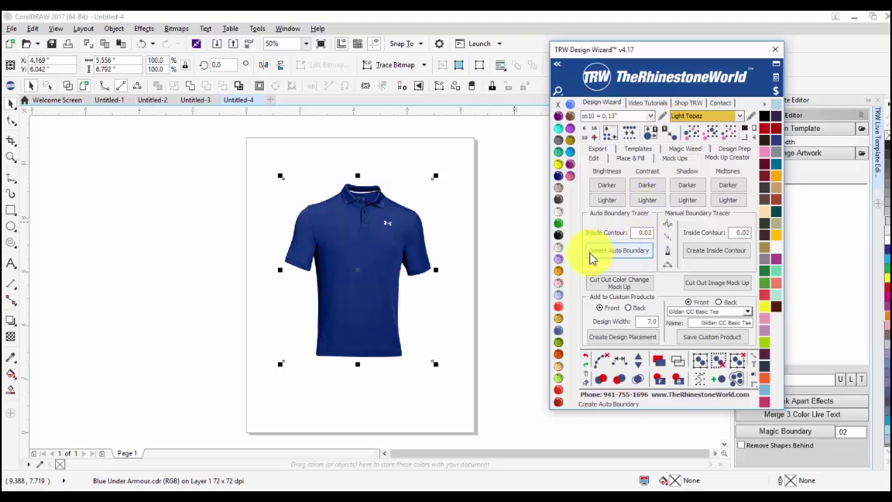
click(435, 309)
Trace an auto boundary around the polo and move the outline to the left of the photo.
scroll(364, 234, up, 2)
click(364, 234)
scroll(389, 230, down, 2)
click(629, 261)
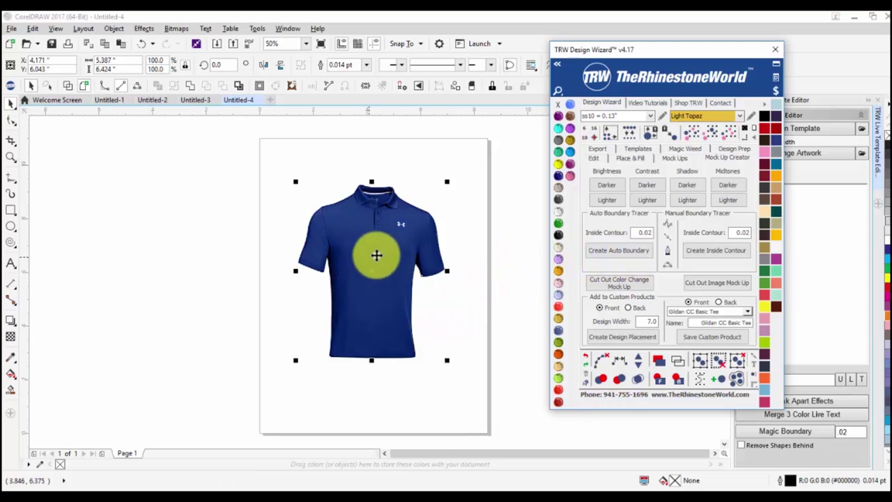
scroll(376, 248, up, 2)
scroll(351, 235, down, 2)
drag(351, 234, 208, 227)
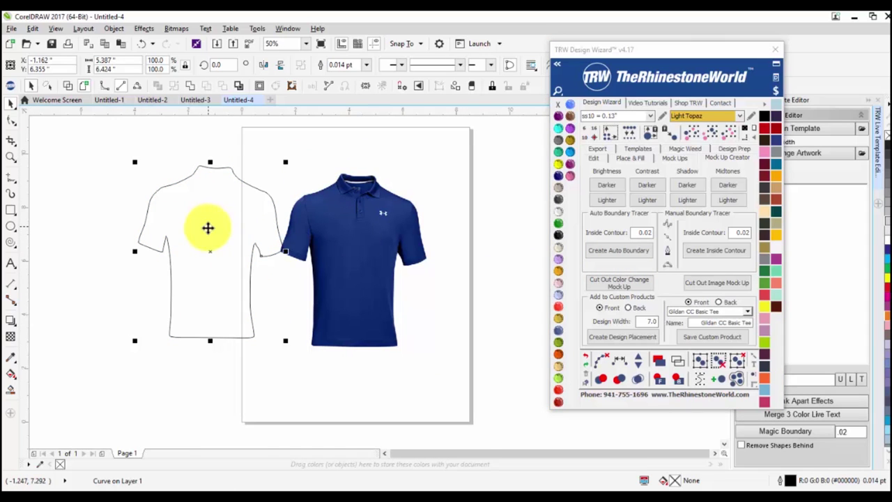
key(Delete)
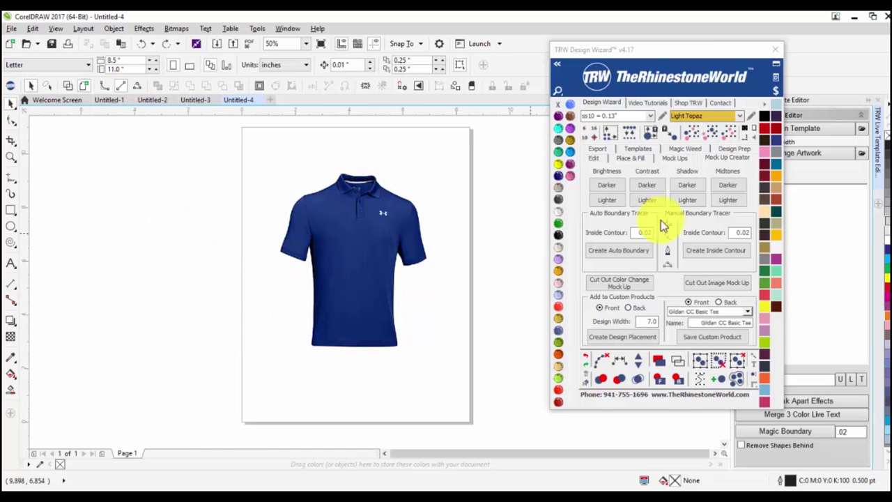
drag(382, 231, 172, 237)
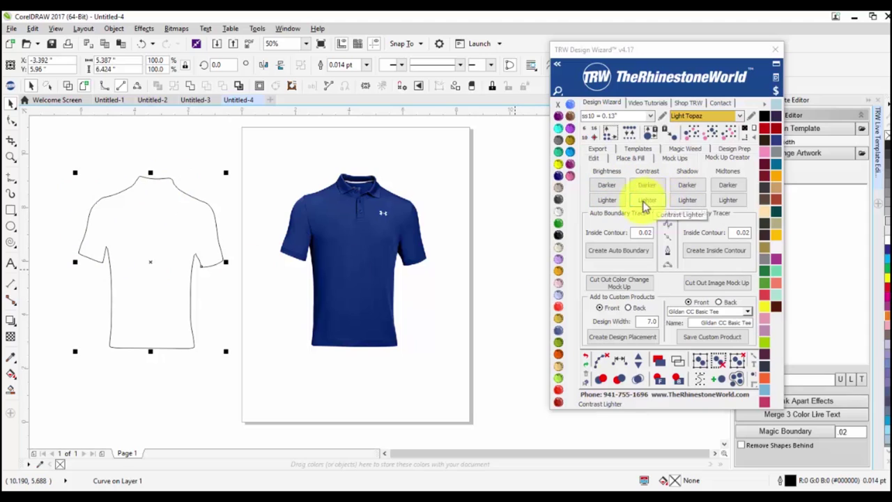
click(378, 279)
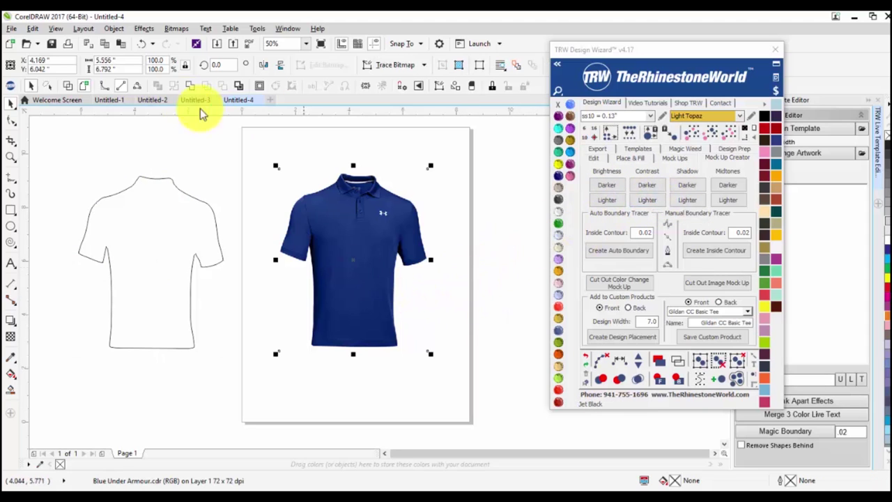
Darken the photo's brightness, shadows, contrast and midtones, then trace another auto boundary.
click(606, 186)
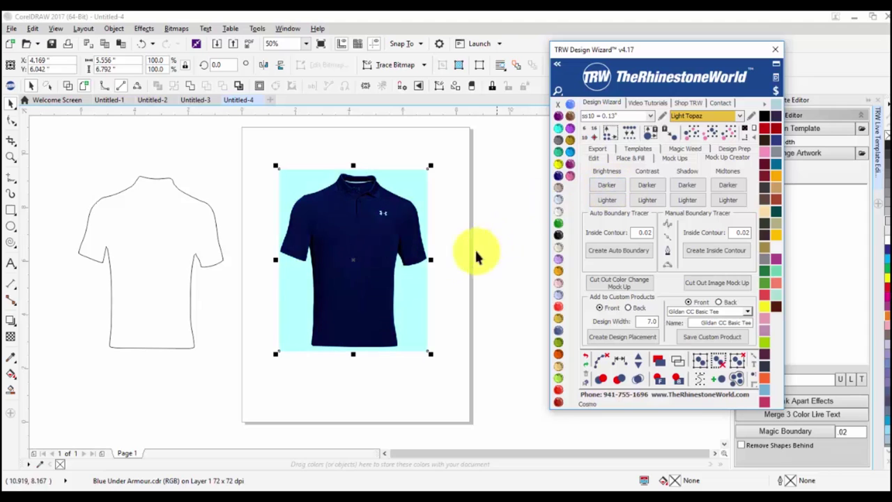
click(684, 187)
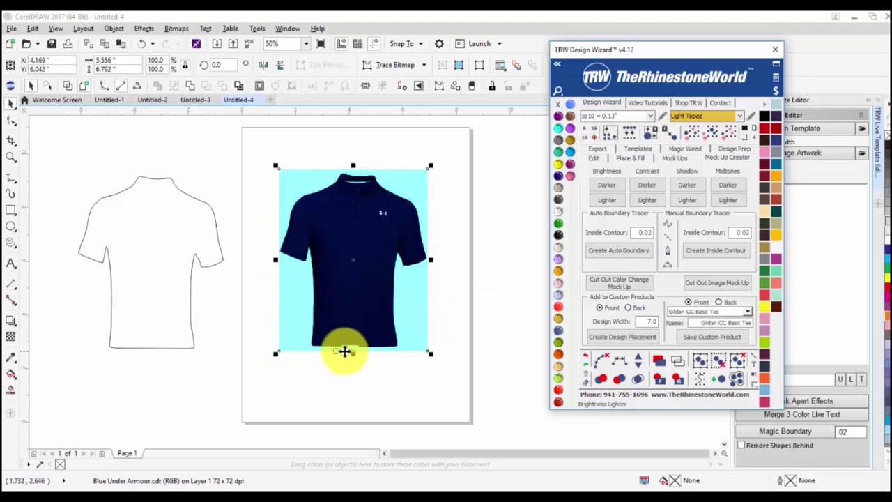
click(648, 202)
click(727, 185)
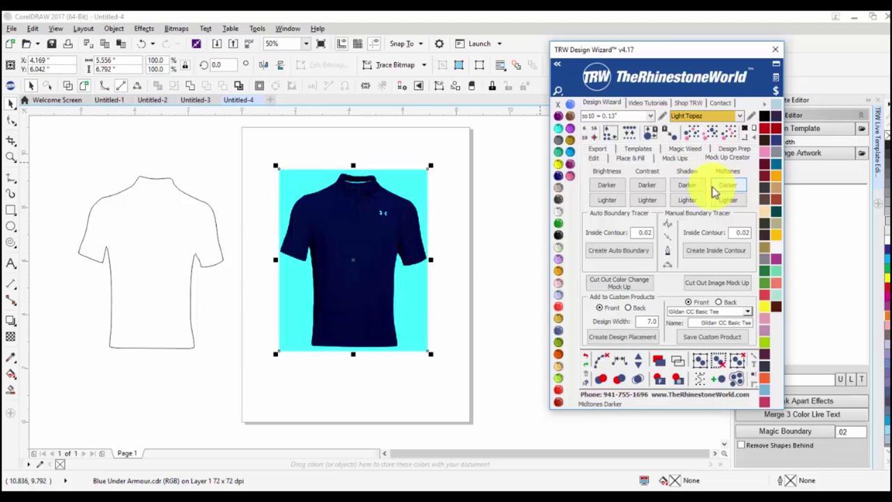
click(647, 251)
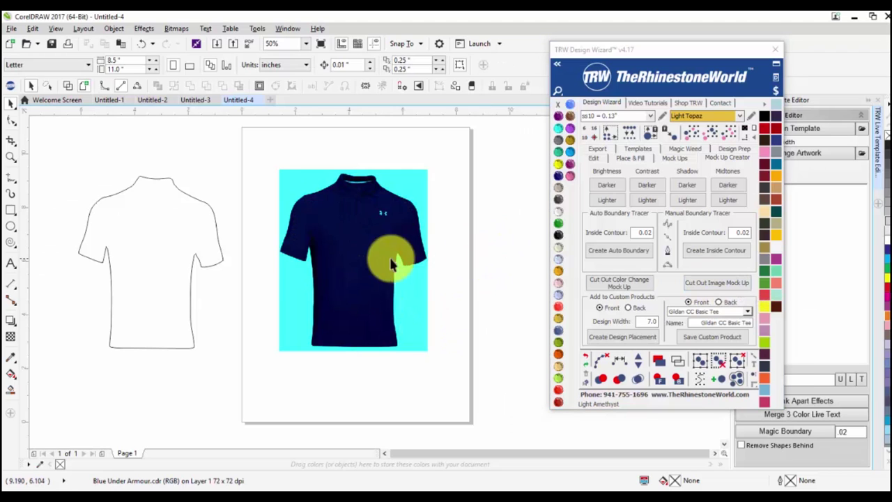
Delete the darkened cyan-backed shirt photo and the leftover shirt outline.
click(355, 295)
key(Delete)
click(133, 243)
key(Delete)
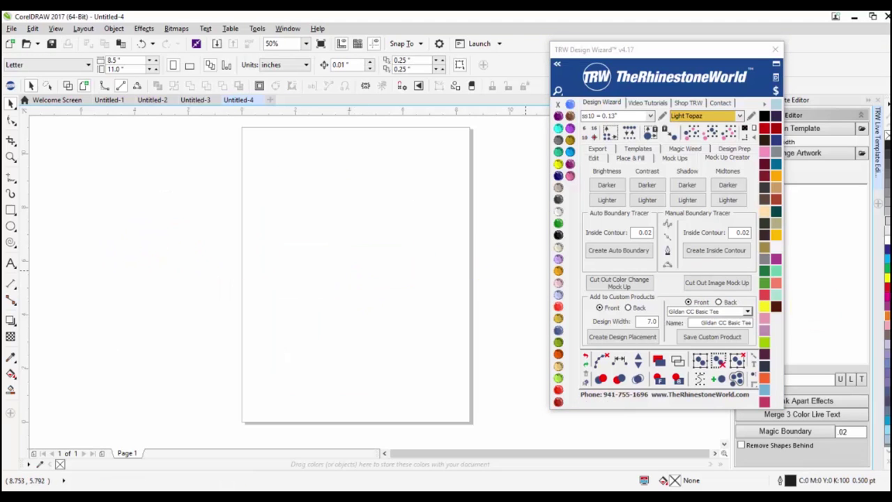
Place the polo photo, trace its auto boundary, and select both to cut out a colour-change mockup.
click(361, 278)
click(352, 255)
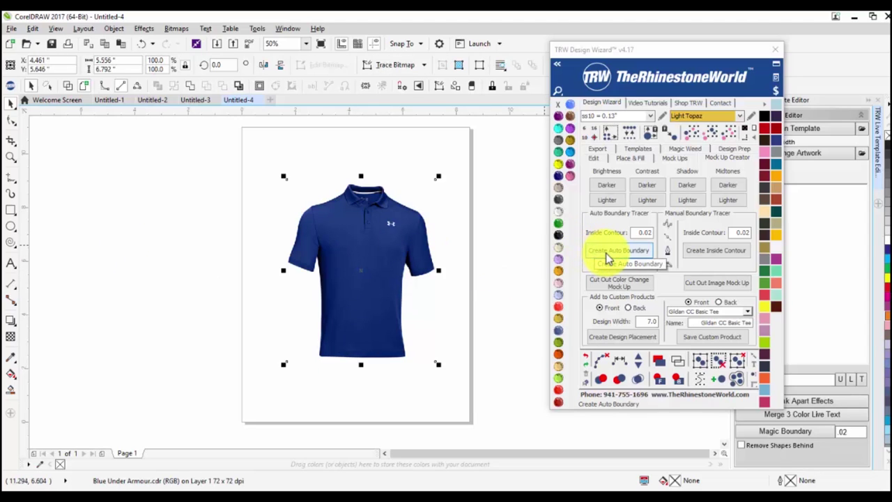
click(608, 254)
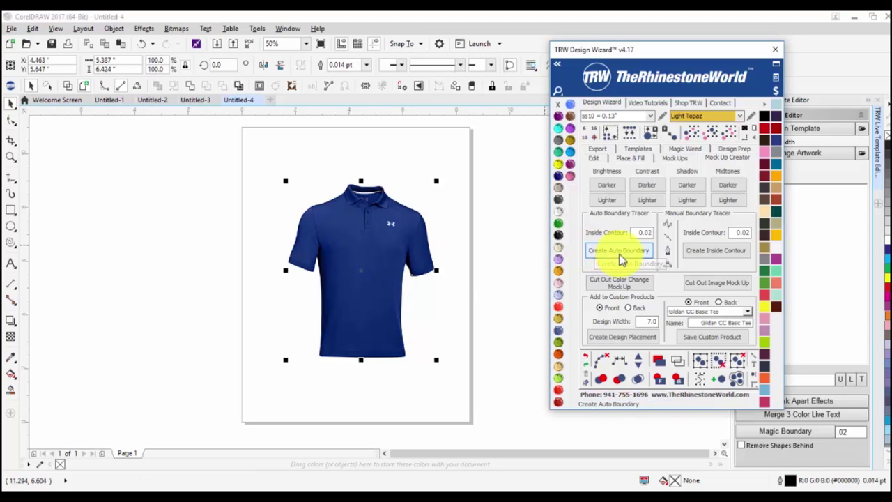
click(474, 304)
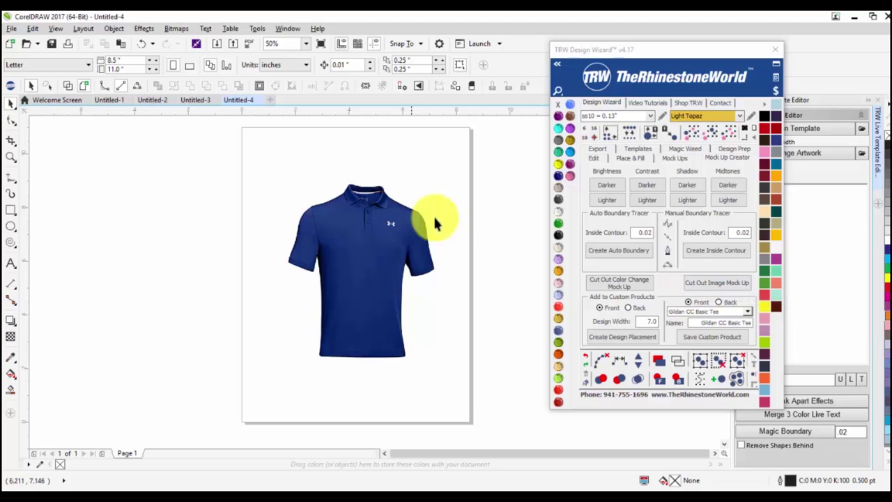
drag(479, 163, 170, 383)
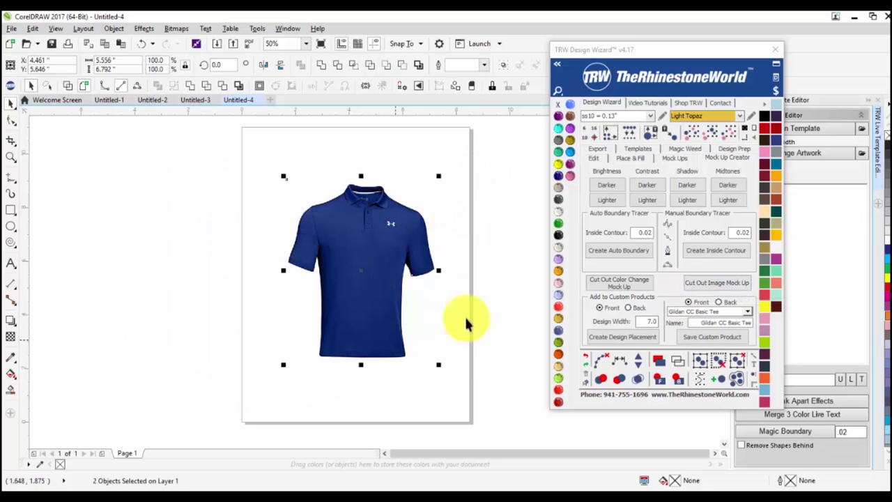
click(620, 279)
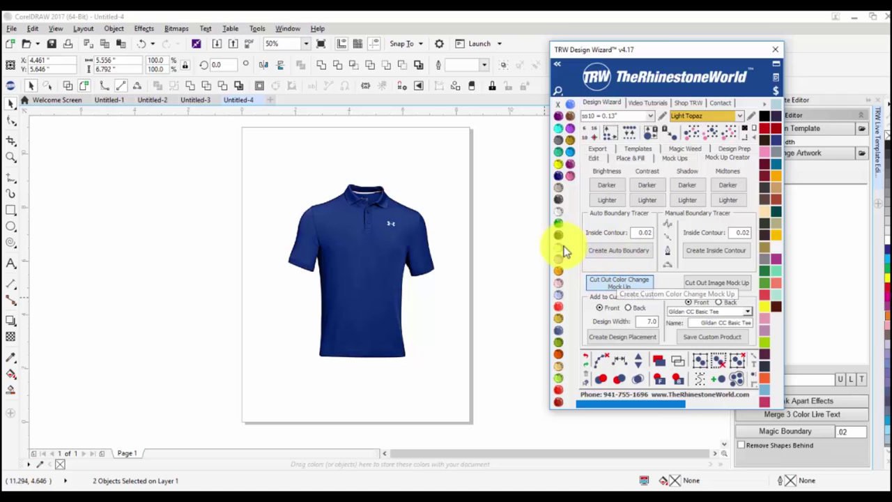
Select the mockup shirt and preview maroon, navy, black, purple, olive and dark green swatches.
click(432, 298)
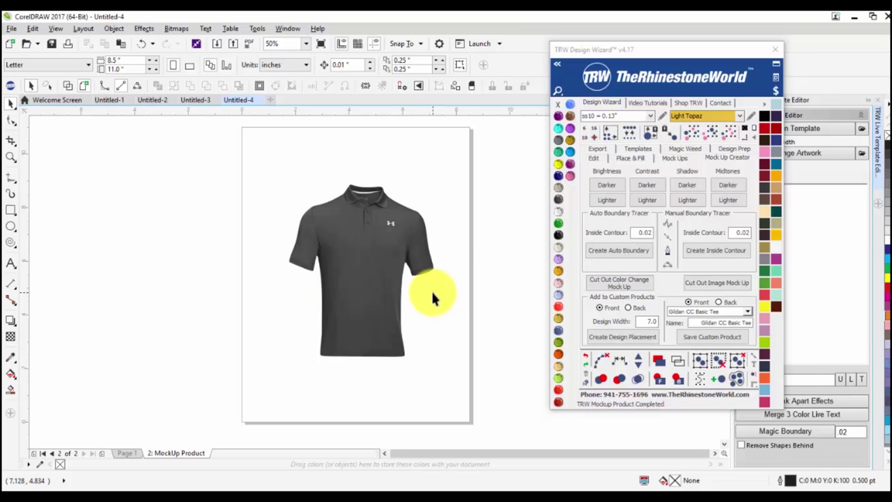
click(360, 296)
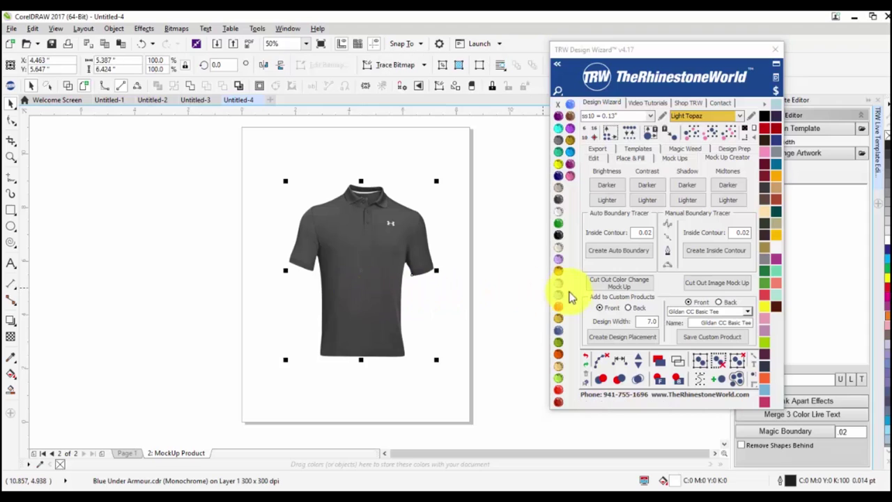
click(562, 307)
click(561, 333)
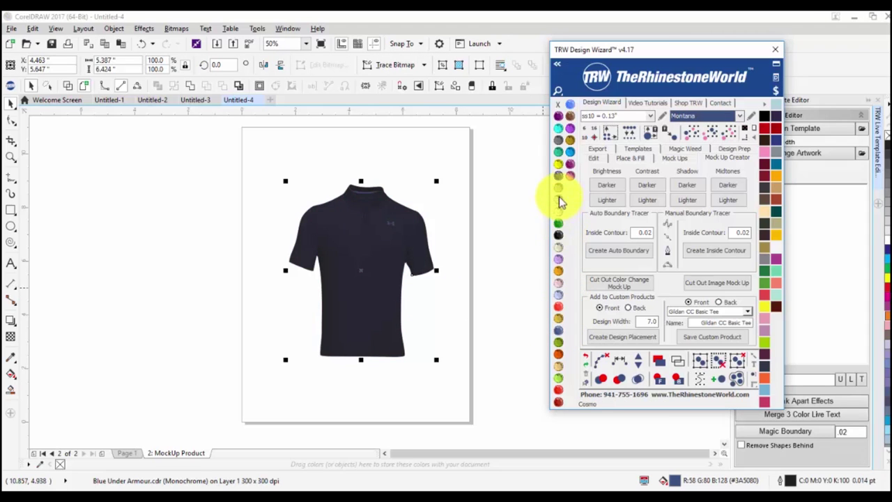
click(559, 198)
click(569, 164)
click(569, 139)
click(571, 105)
click(570, 105)
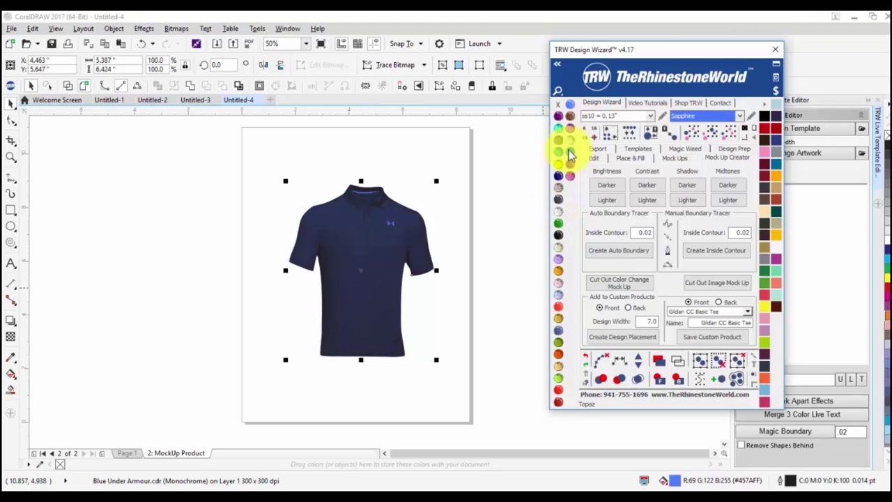
click(560, 223)
click(562, 276)
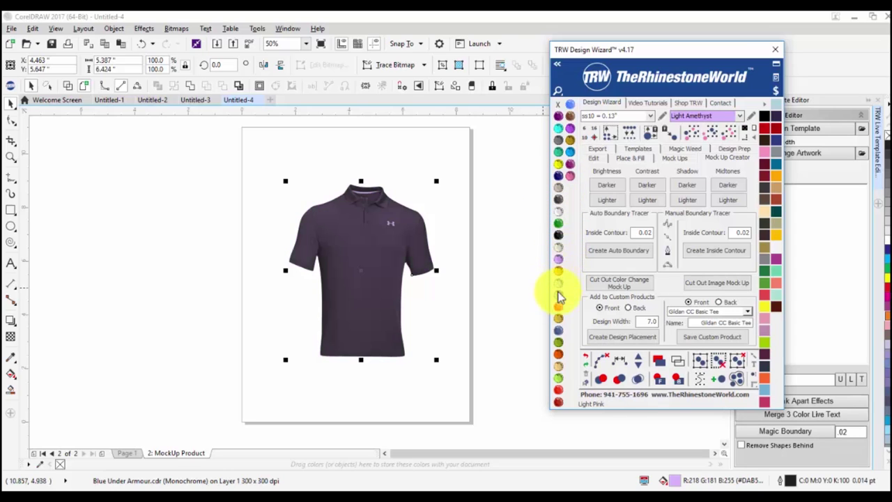
click(559, 337)
Preview olive green, pale green, Cobalt, aquamarine and lavender, then return the shirt to white.
click(563, 340)
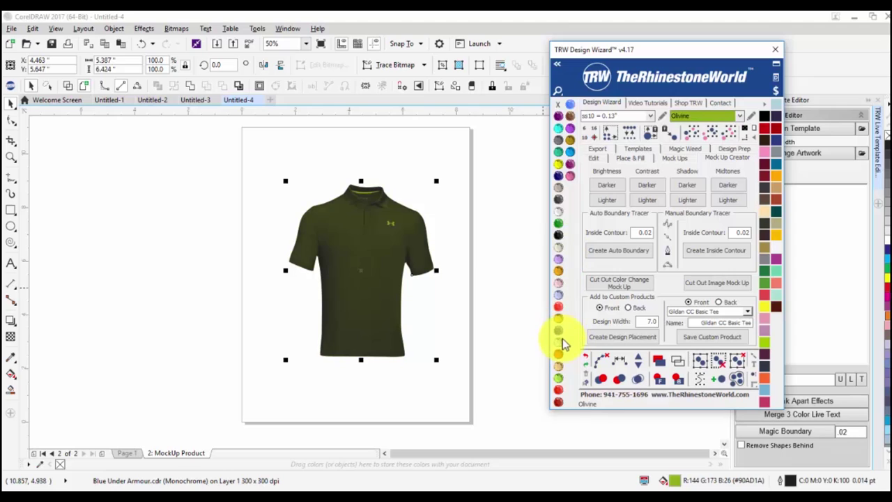
click(563, 225)
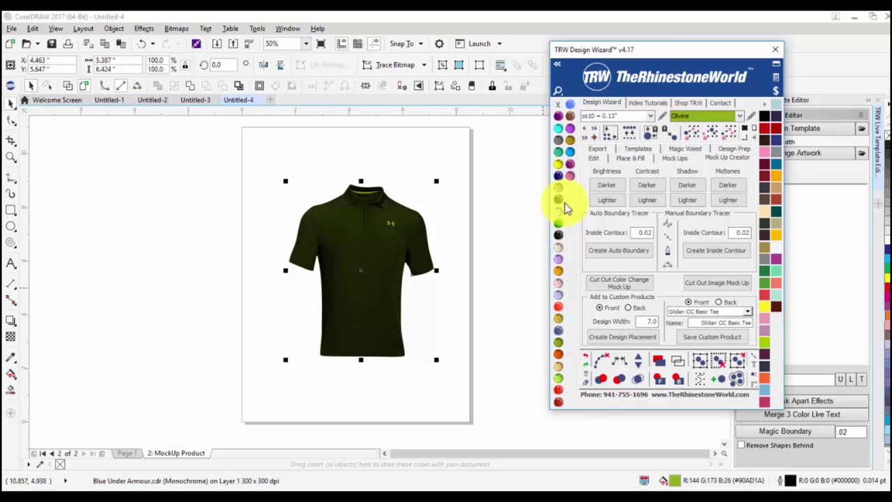
click(557, 173)
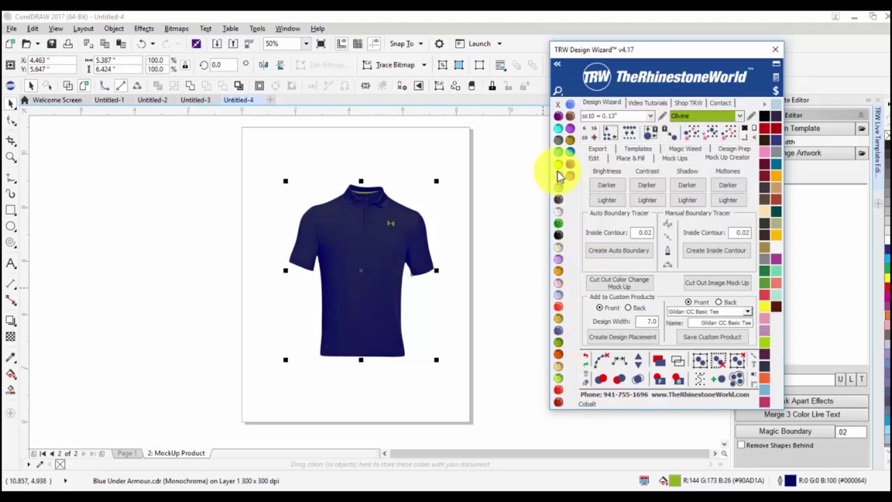
click(559, 215)
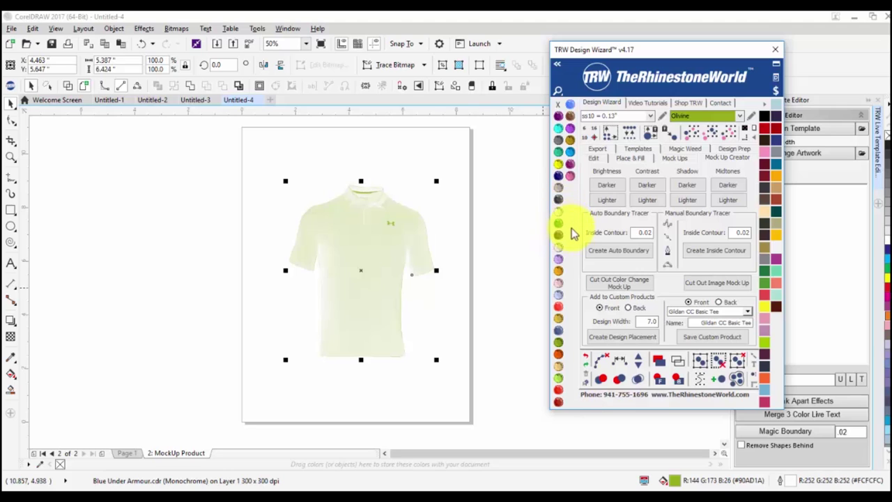
click(562, 240)
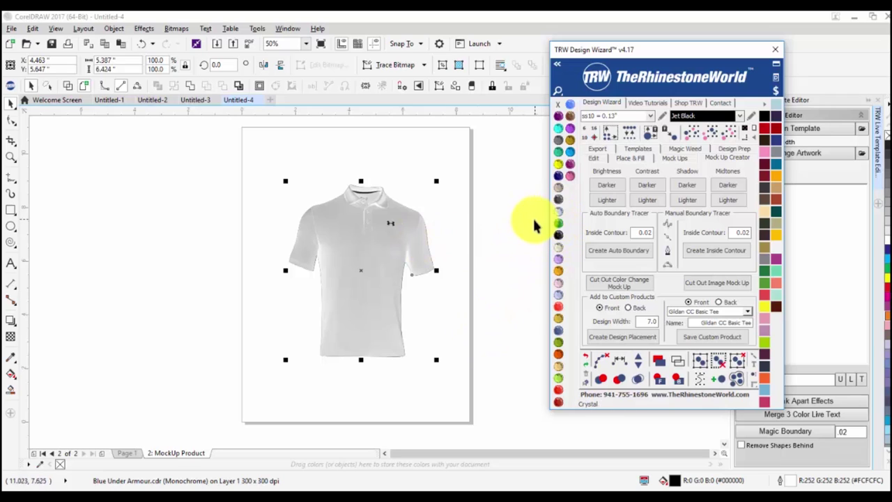
click(564, 176)
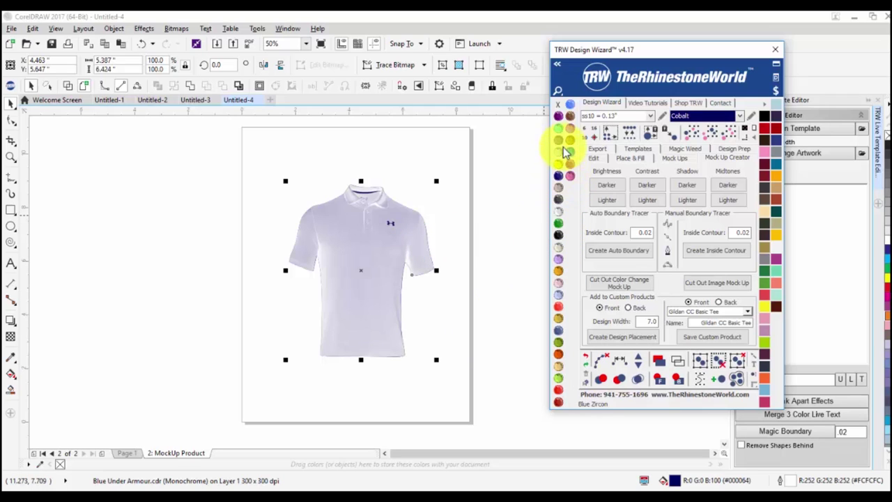
click(558, 119)
click(558, 118)
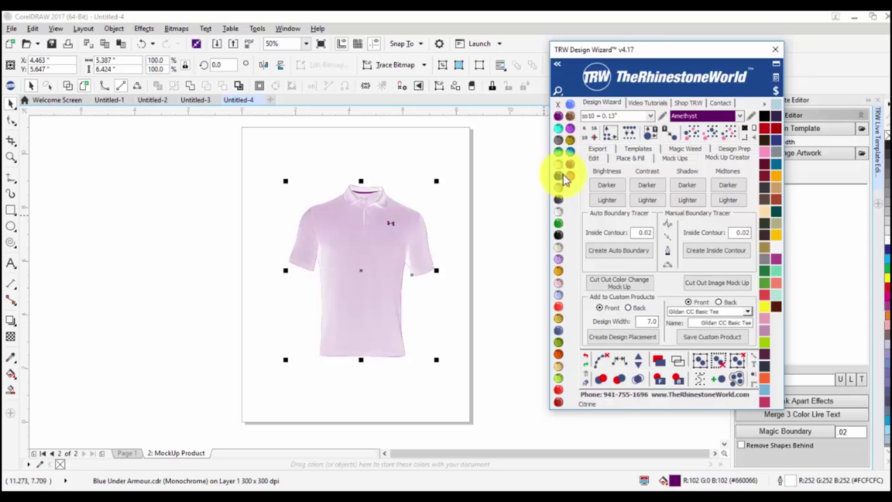
click(557, 234)
click(501, 278)
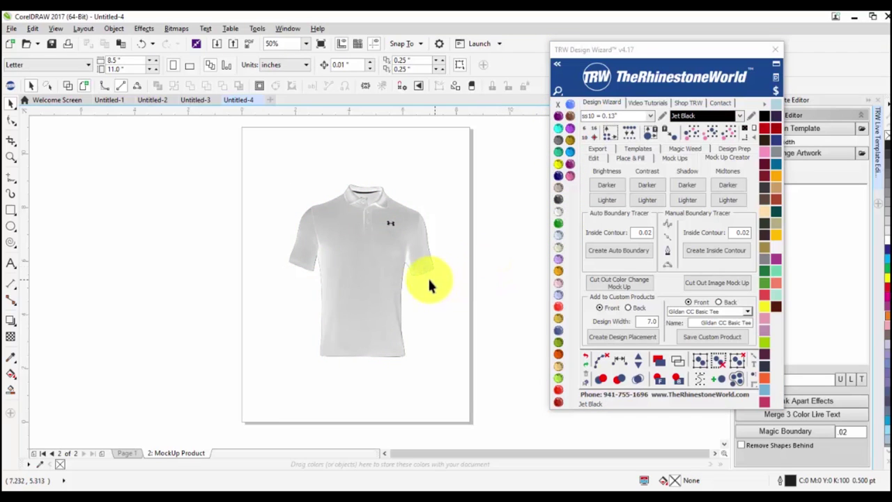
click(303, 264)
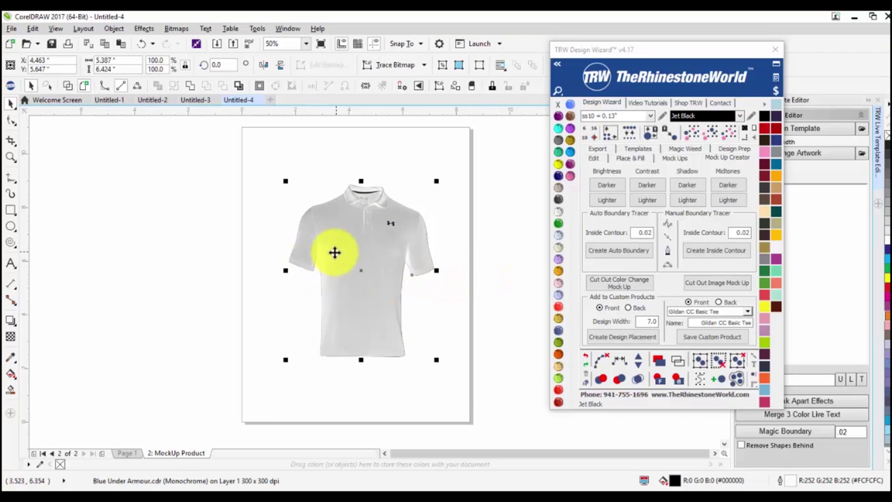
Delete the white-shirt mockup page and remove the extra shirt outline.
right_click(178, 456)
click(214, 436)
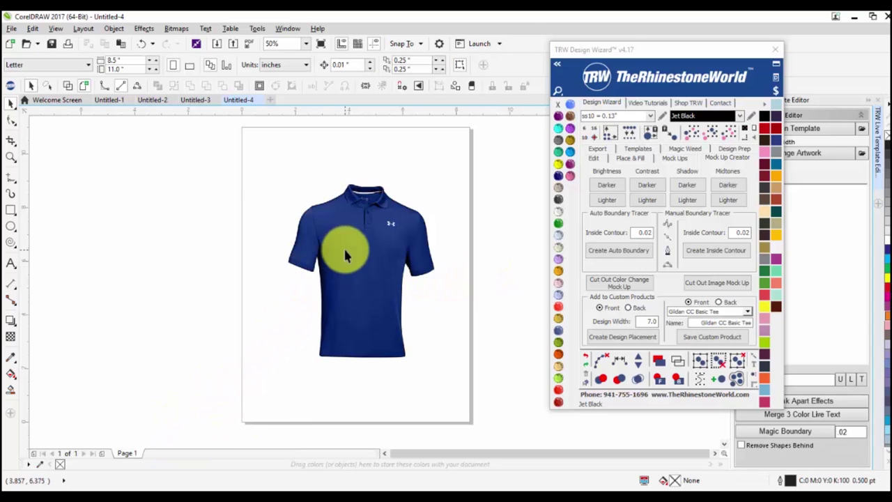
drag(342, 255, 166, 272)
key(ctrl+z)
Make an image cut-out mockup of the shirt with its outline, then a colour-change mockup.
drag(245, 175, 462, 392)
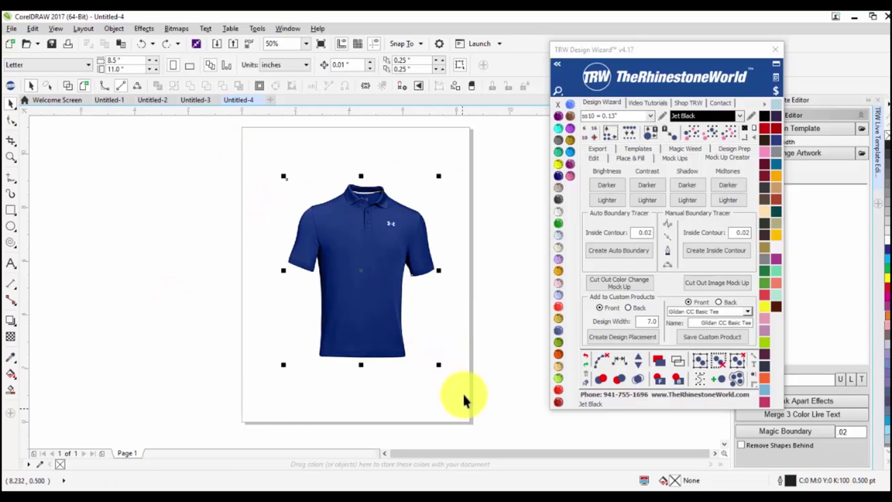
click(708, 284)
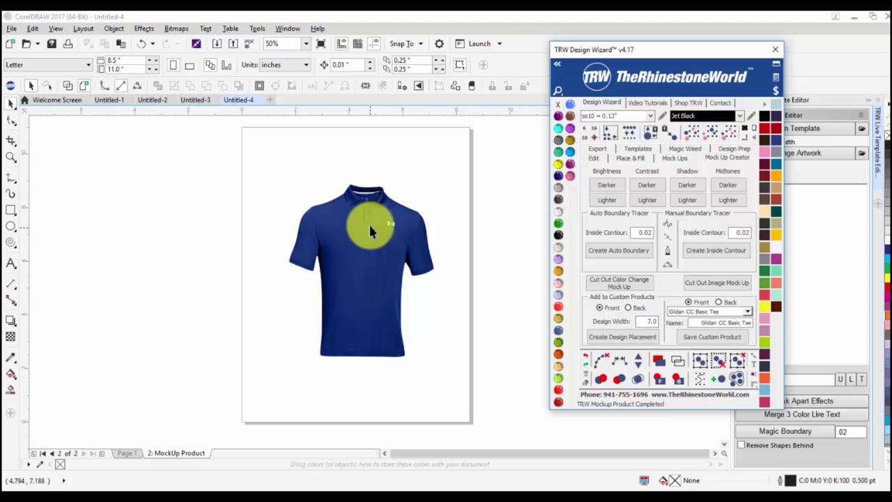
click(365, 275)
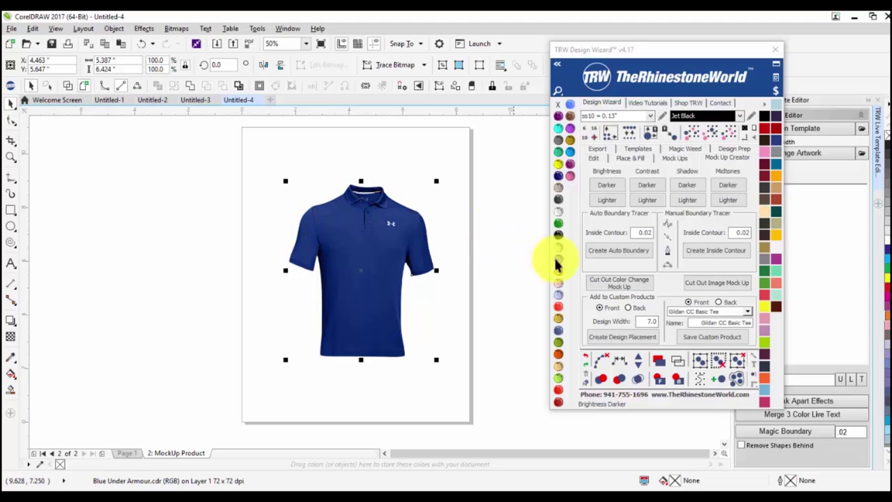
click(634, 285)
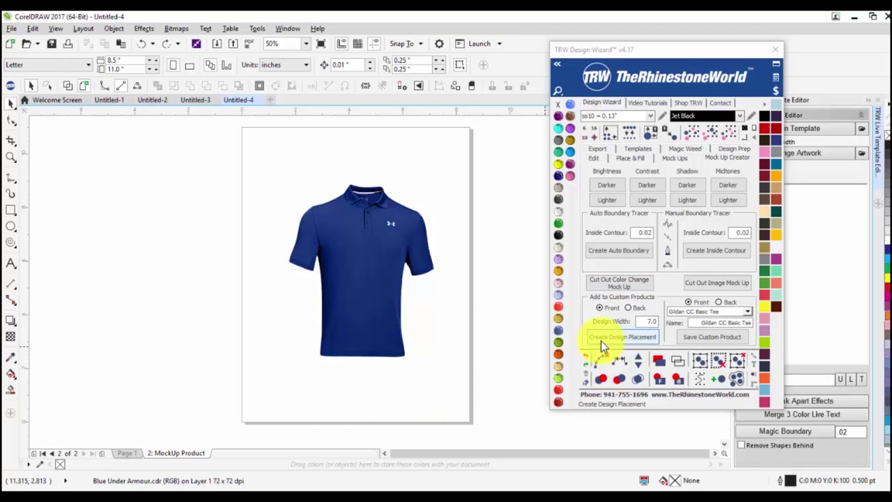
Add a 3.0-wide red design placement block and fit it onto the polo's chest.
click(680, 321)
text(3.0)
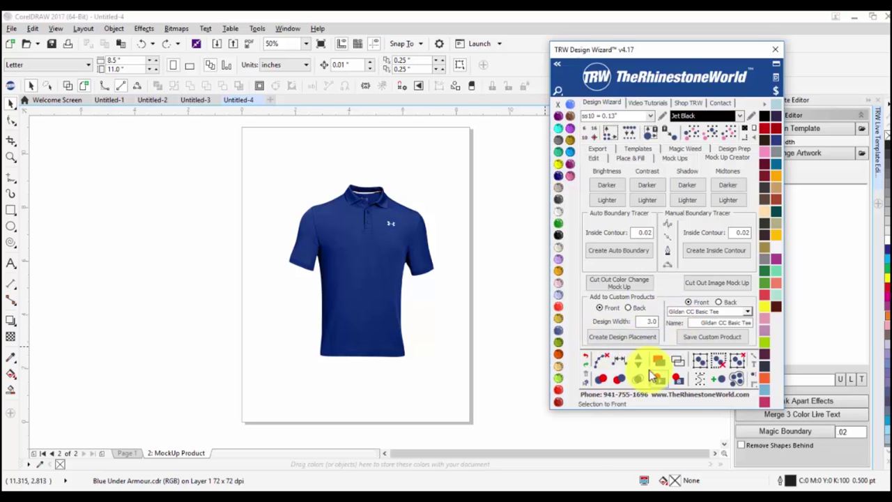
click(610, 338)
drag(406, 230, 337, 211)
mouse_move(349, 244)
mouse_down()
mouse_move(357, 245)
mouse_move(327, 237)
mouse_move(342, 237)
mouse_move(336, 218)
mouse_move(346, 205)
mouse_move(339, 228)
mouse_move(339, 219)
mouse_up()
scroll(342, 233, up, 2)
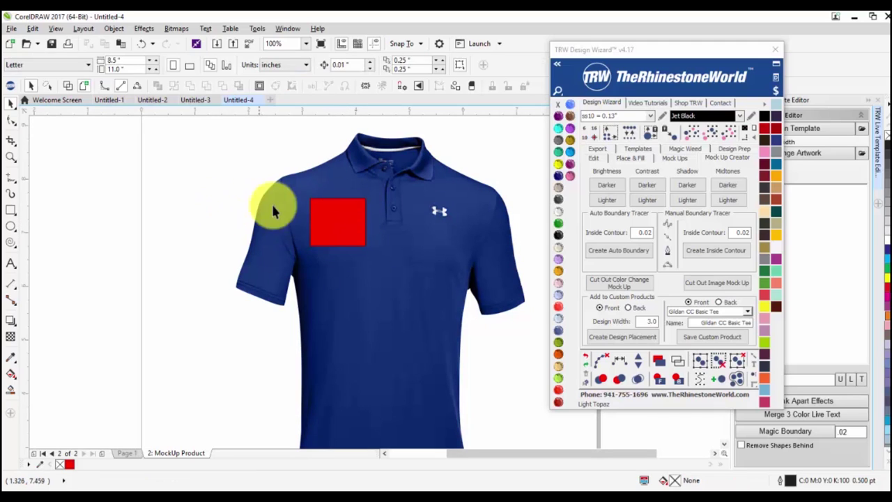
Keep Gildan CC Basic Tee as the product name, then place the tank-top photo in a new document.
key(ctrl+a)
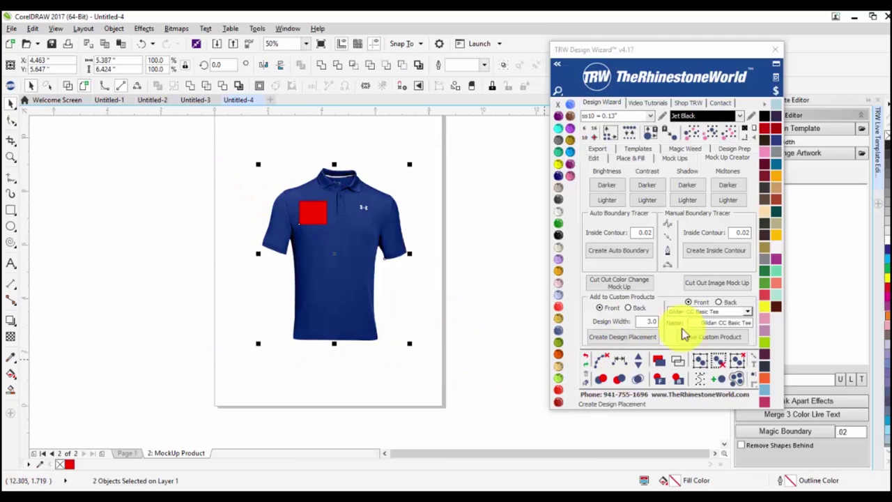
click(743, 312)
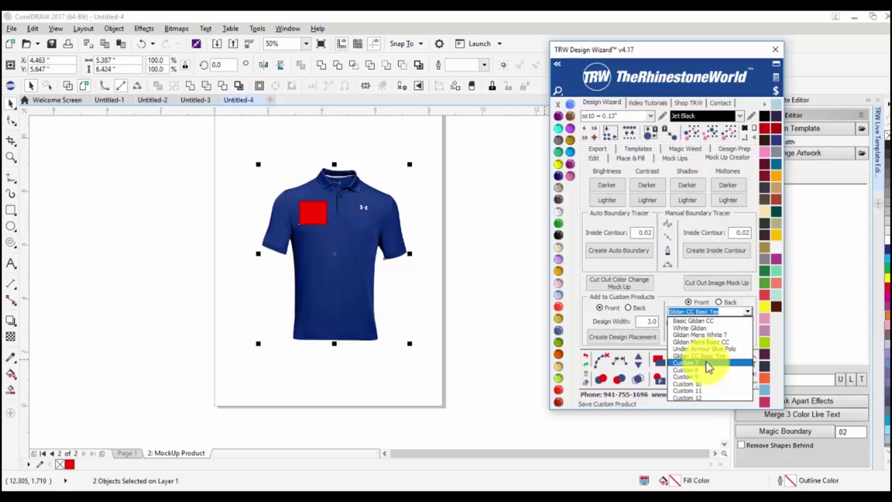
click(458, 193)
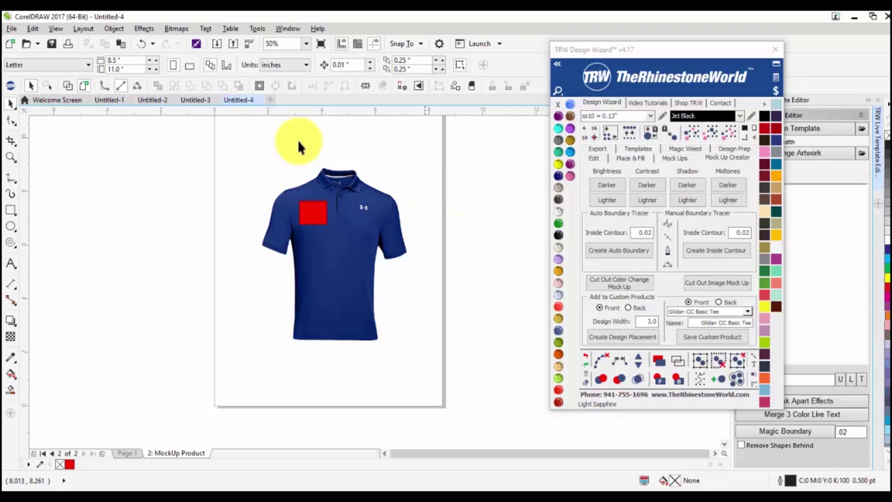
click(272, 102)
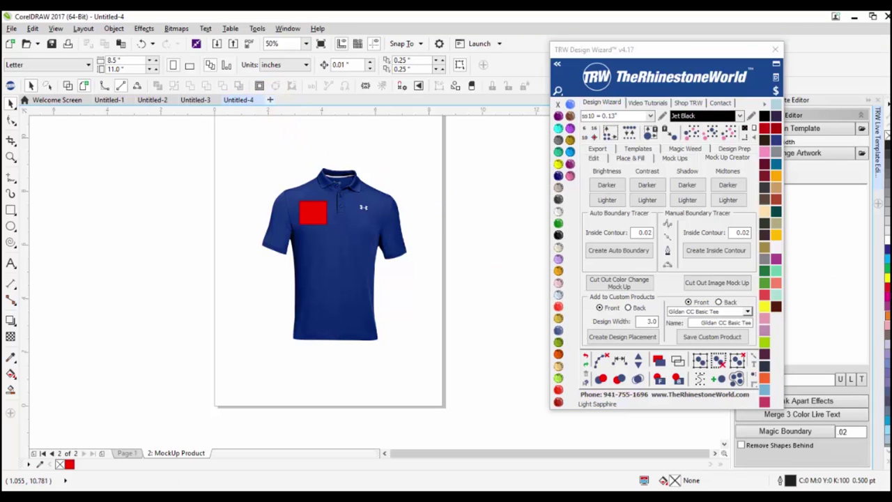
drag(891, 210, 364, 271)
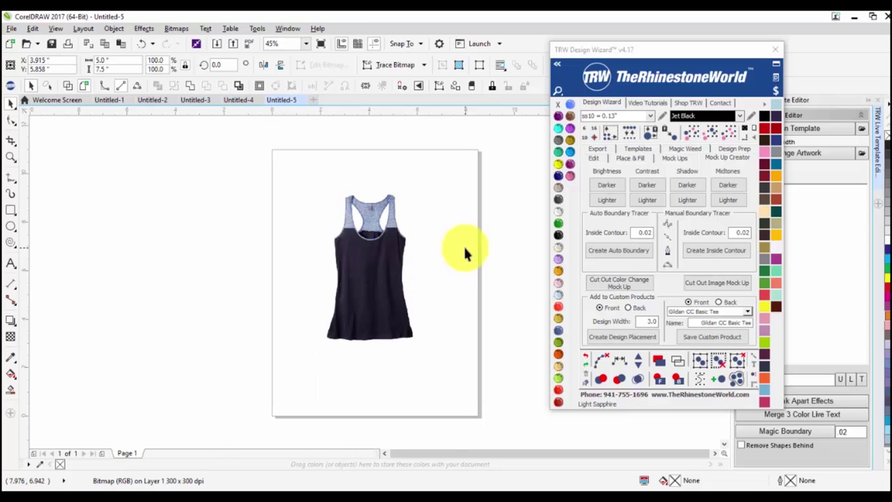
Test an automatic boundary around the tank-top photo and delete the traced outline.
click(464, 245)
scroll(464, 245, up, 4)
scroll(378, 235, down, 4)
scroll(354, 223, up, 2)
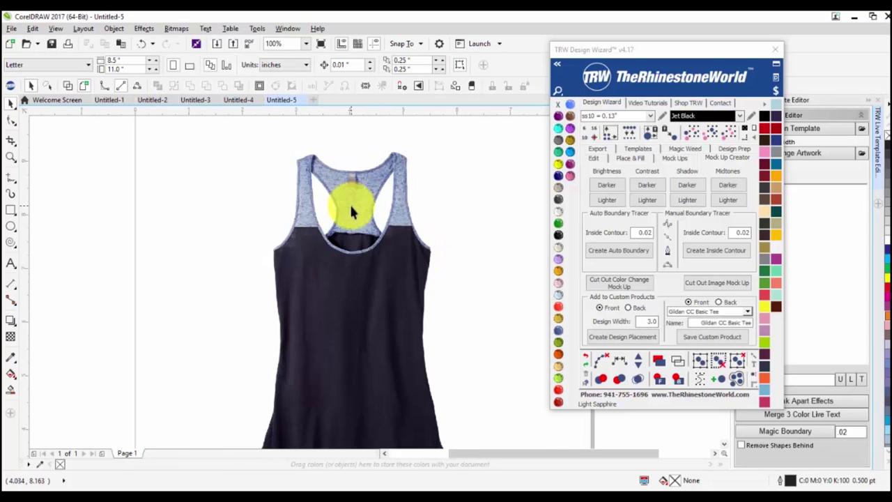
scroll(352, 213, down, 2)
click(429, 250)
click(626, 253)
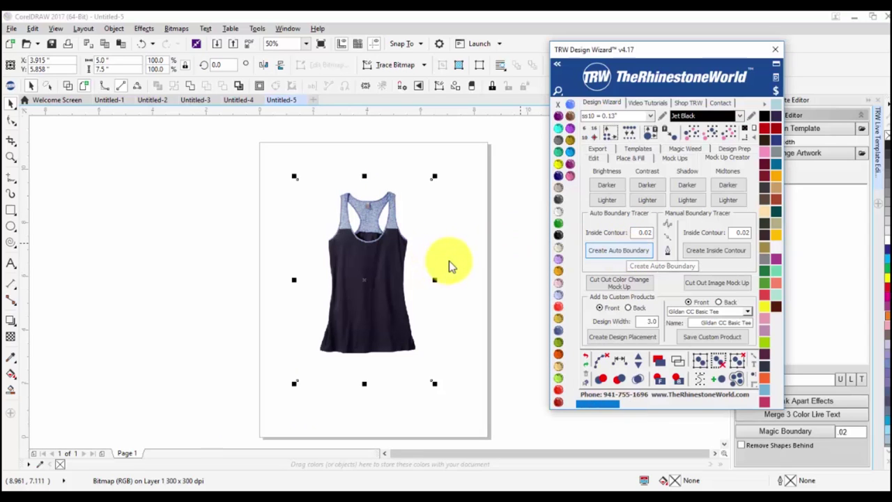
drag(374, 284, 278, 291)
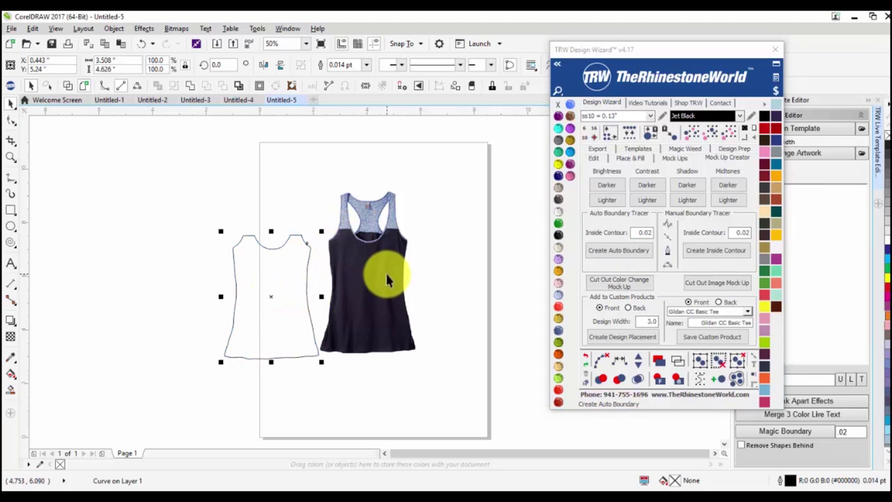
key(ctrl+z)
drag(400, 288, 279, 299)
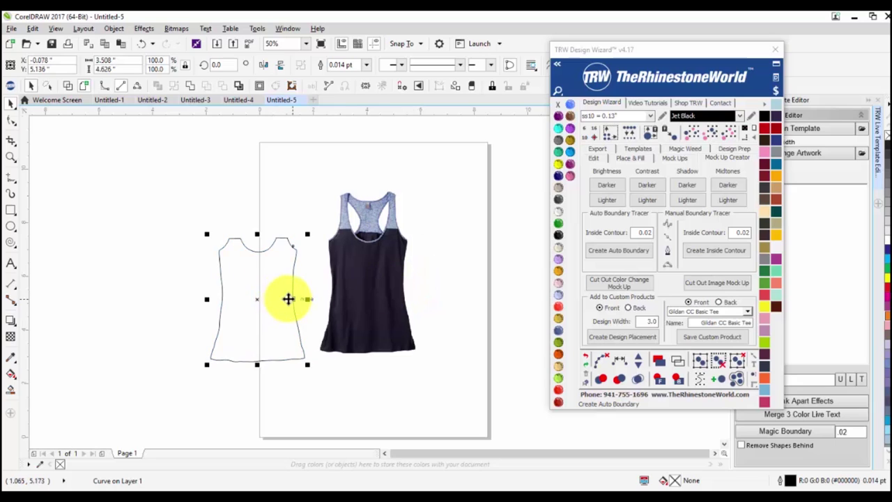
key(Delete)
Darken the tank-top photo's brightness and contrast, retracing and discarding the auto boundary.
click(343, 302)
click(608, 184)
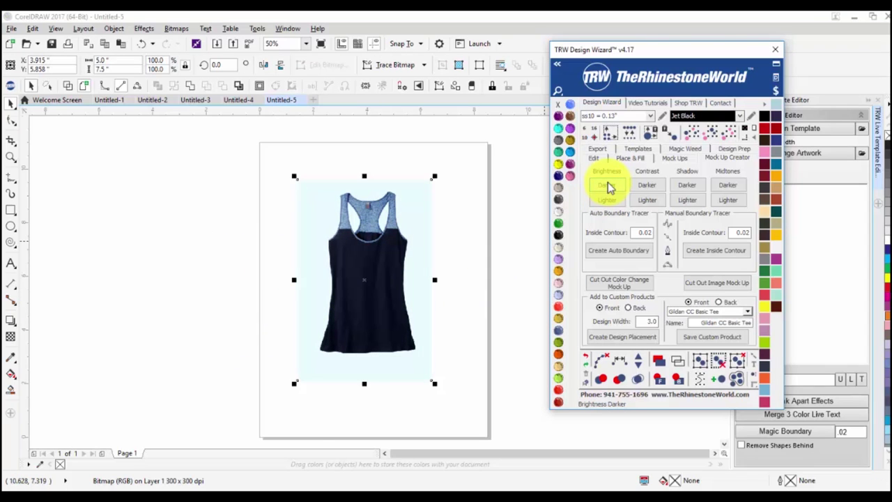
click(640, 184)
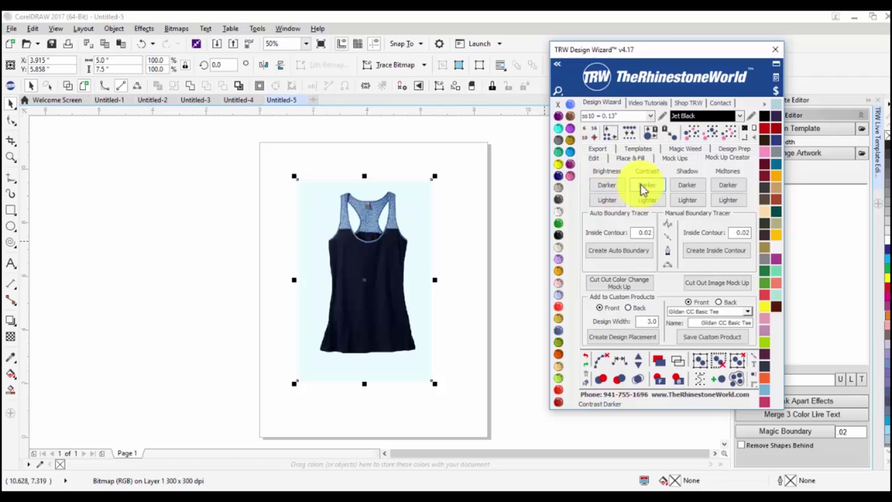
click(618, 250)
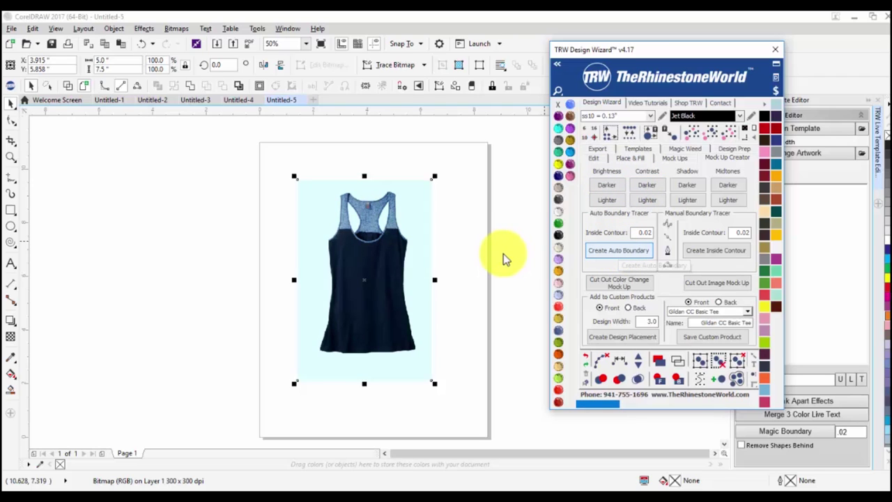
mouse_move(421, 245)
mouse_down()
mouse_move(334, 271)
mouse_move(265, 275)
mouse_up()
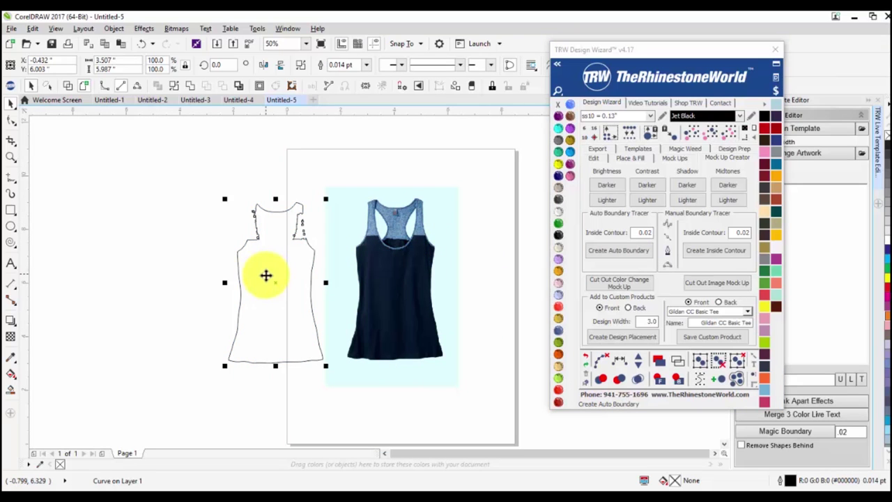
key(Delete)
click(612, 183)
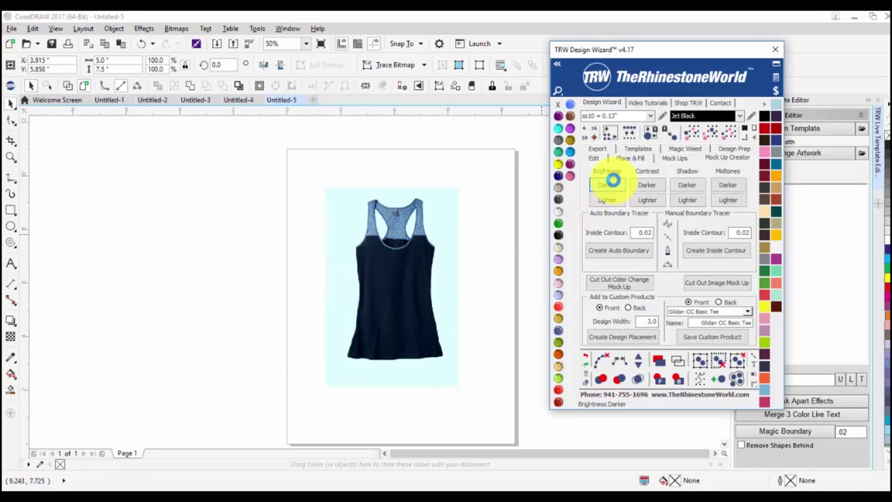
click(616, 250)
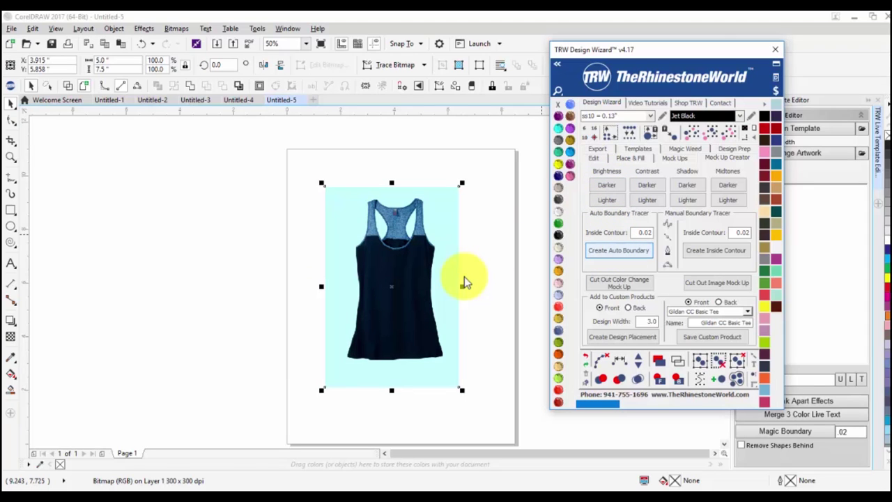
drag(411, 286, 348, 289)
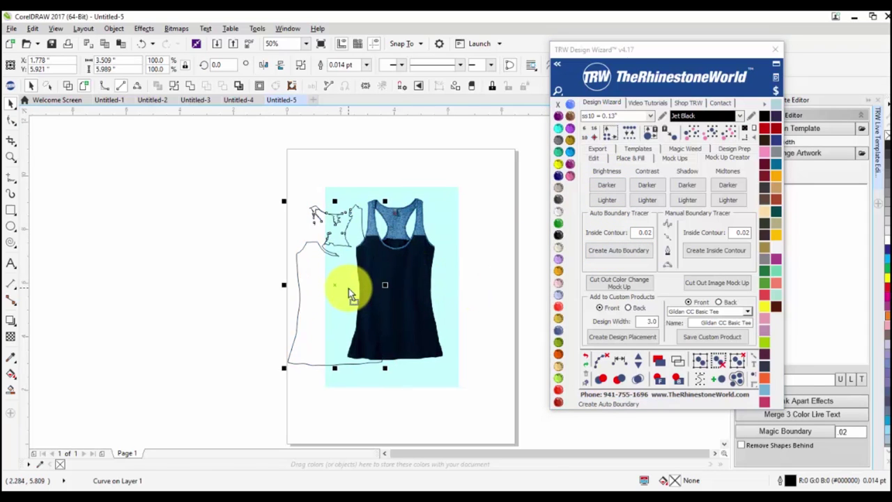
key(Delete)
Raise the contrast, try one more auto boundary, and choose Basic Gildan CC as the product.
click(399, 292)
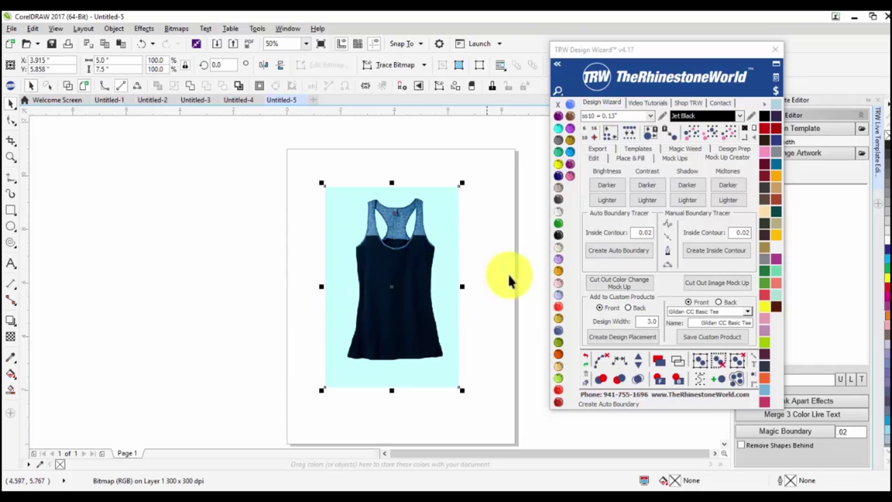
click(643, 204)
click(609, 251)
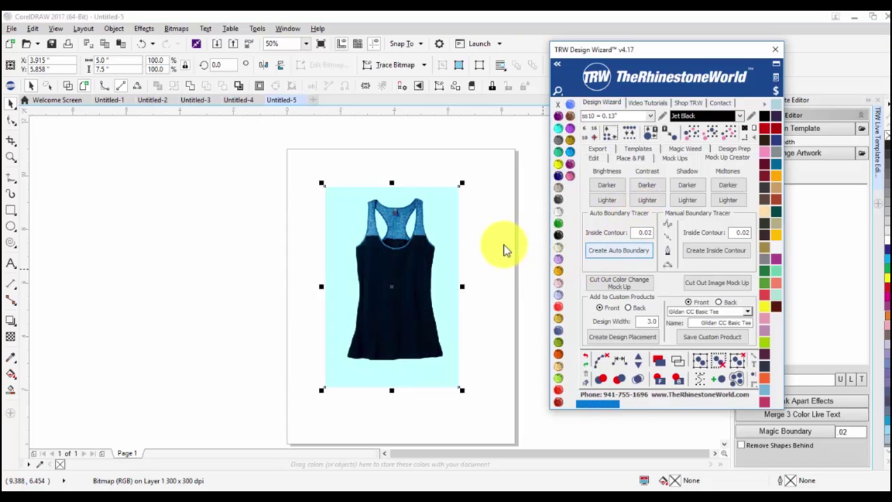
drag(398, 279, 223, 271)
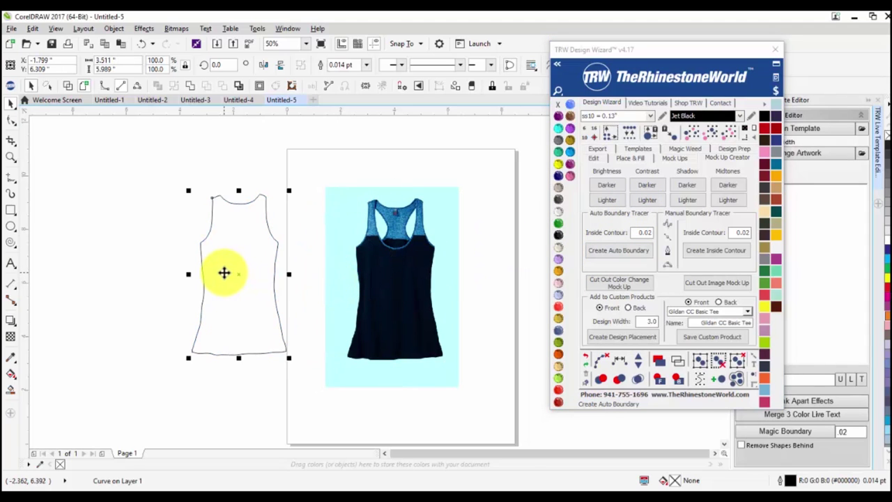
key(ctrl+z)
key(ctrl+z)
key(Escape)
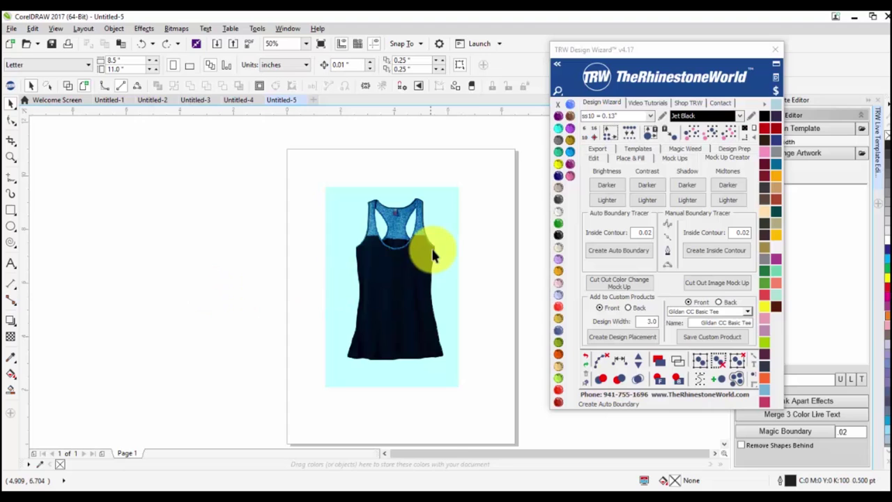
scroll(418, 247, up, 2)
scroll(364, 247, down, 2)
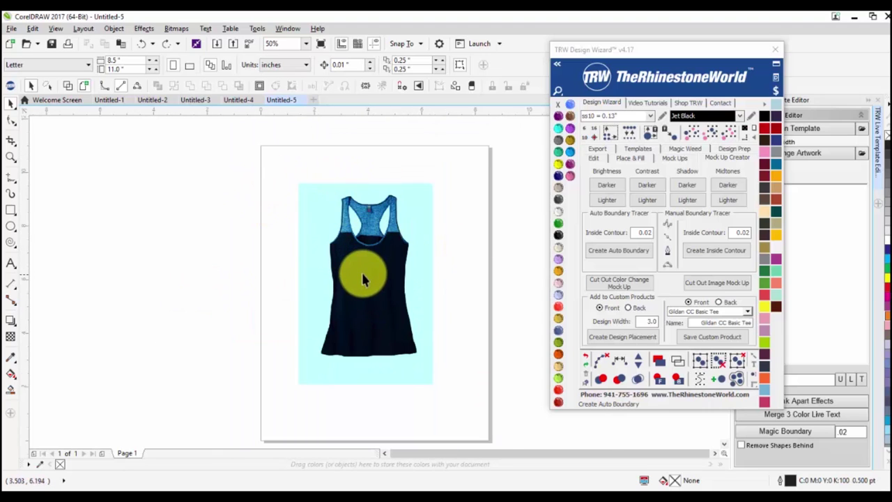
click(747, 312)
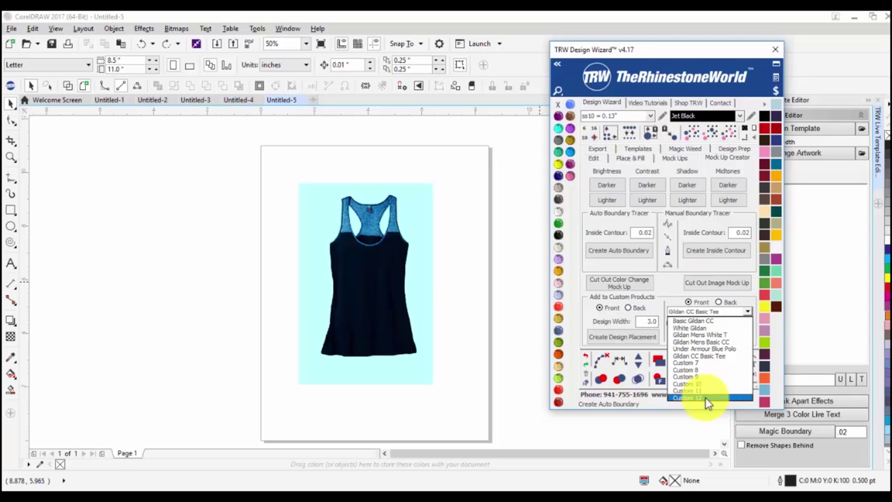
click(705, 321)
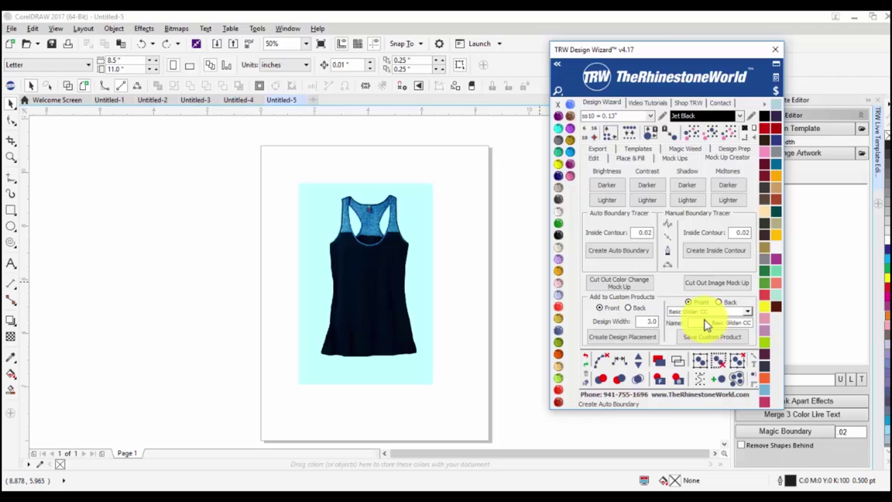
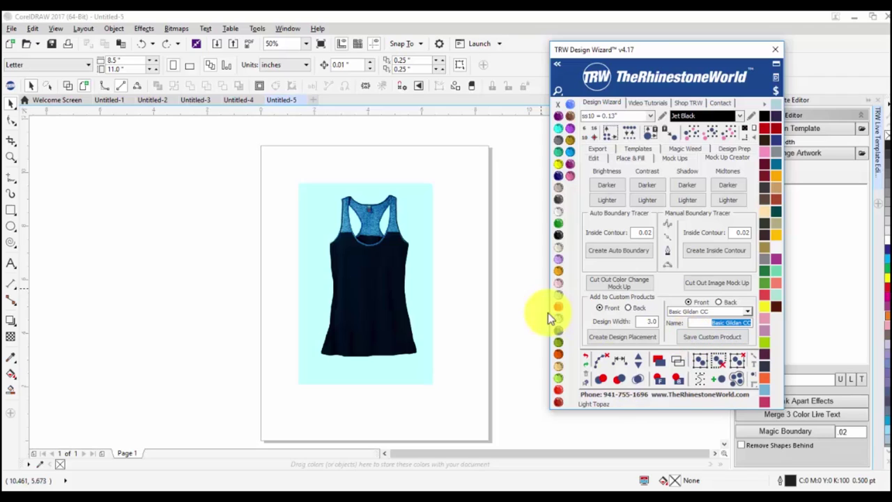
Select the whole shirt image and run Cut Out Image Mock Up from the TRW Design Wizard.
drag(288, 190, 474, 325)
drag(464, 155, 226, 423)
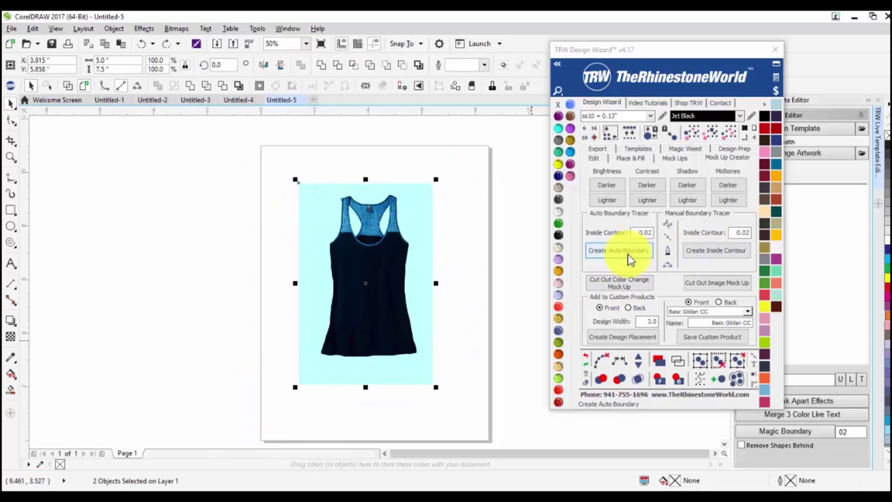
click(697, 284)
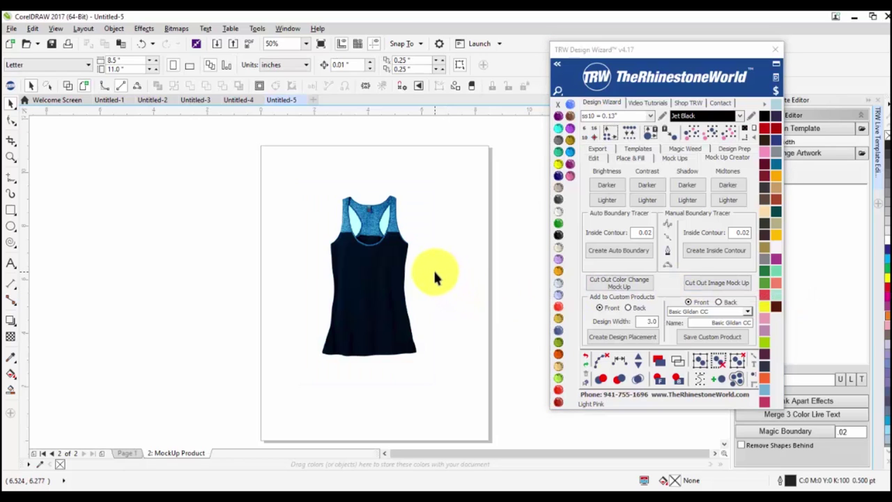
Nudge the cut-out shirt bitmap into place and add a dark background rectangle behind it.
click(426, 305)
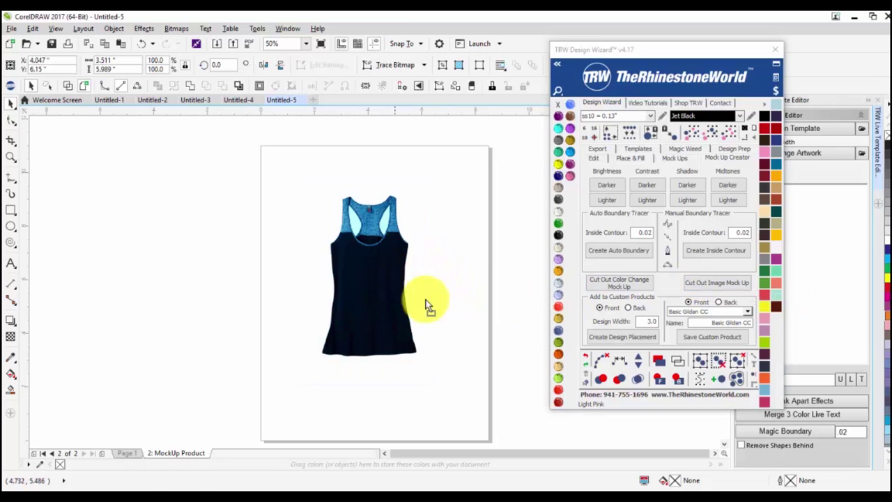
drag(426, 305, 423, 313)
click(430, 227)
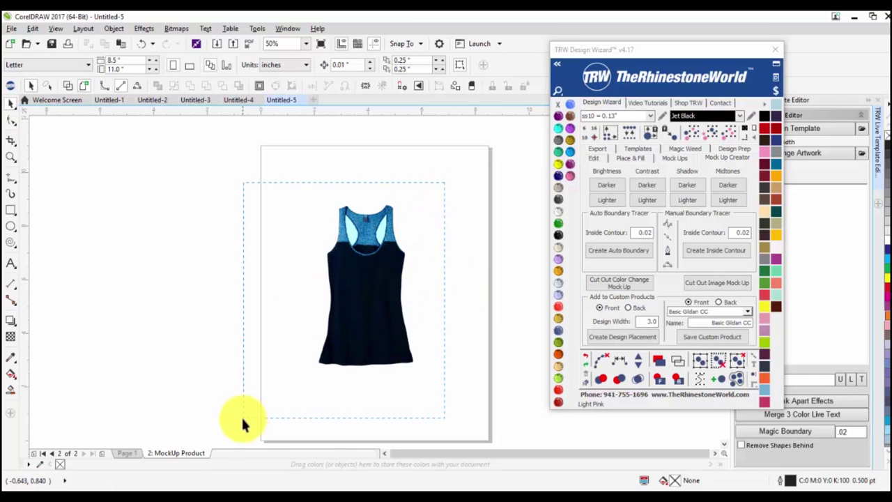
drag(241, 415, 241, 416)
click(742, 130)
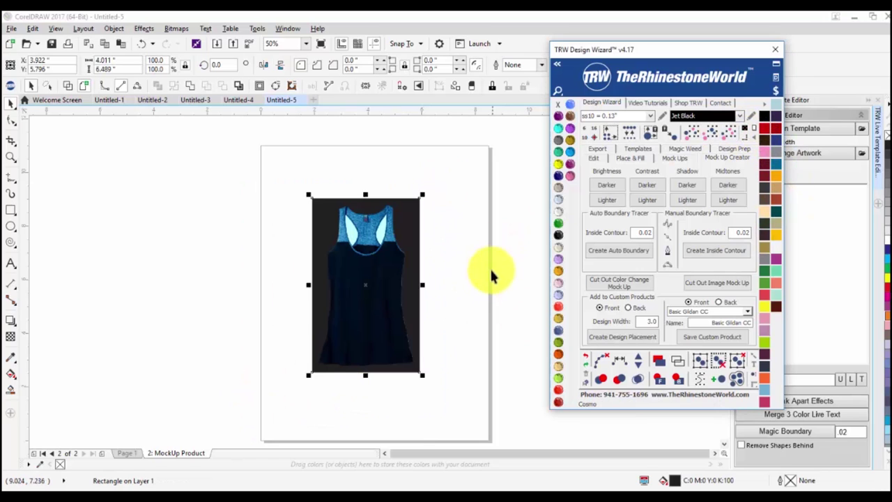
Zoom in, fill the backdrop rectangle with Jet Black, and switch to the B-Spline tool.
scroll(341, 223, up, 4)
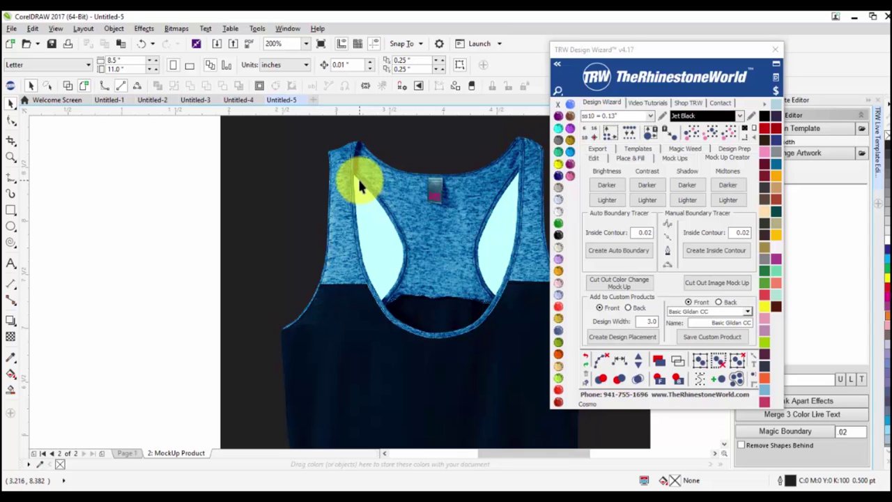
click(302, 223)
click(558, 234)
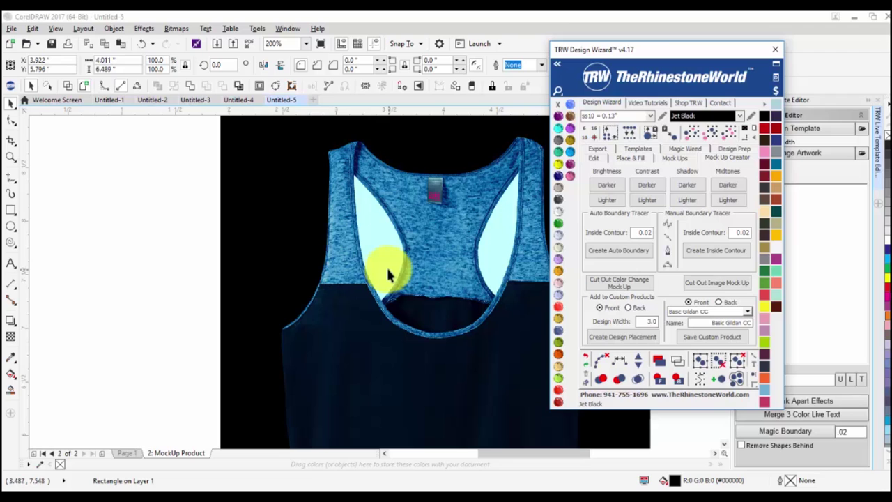
click(670, 224)
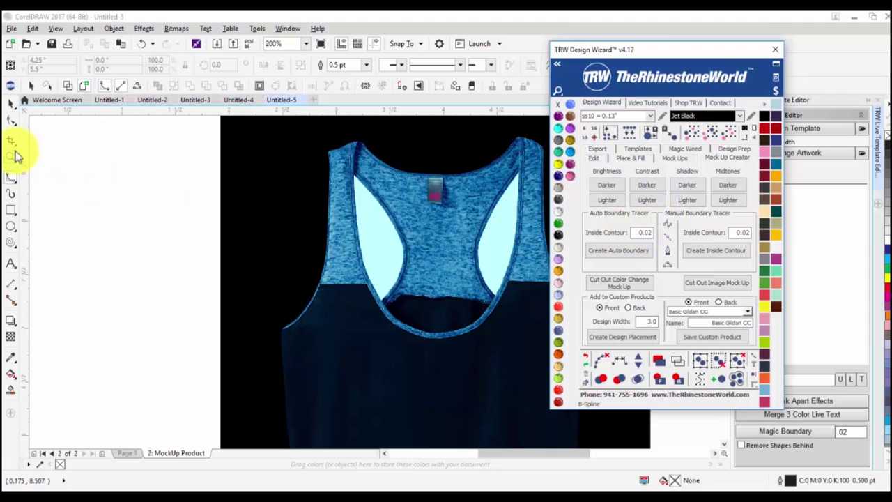
Choose B-Spline curve drawing and zoom in on the tank top's armholes.
click(10, 176)
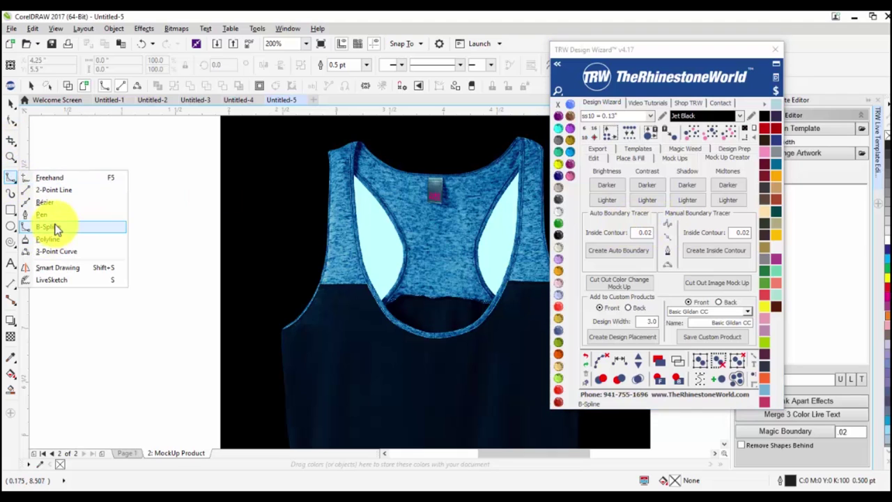
click(48, 226)
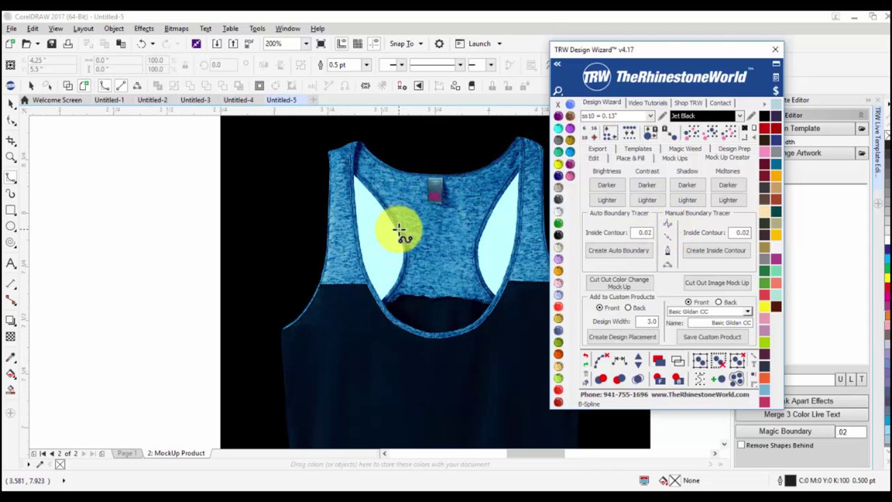
scroll(398, 229, up, 1)
scroll(372, 205, down, 1)
scroll(355, 189, up, 1)
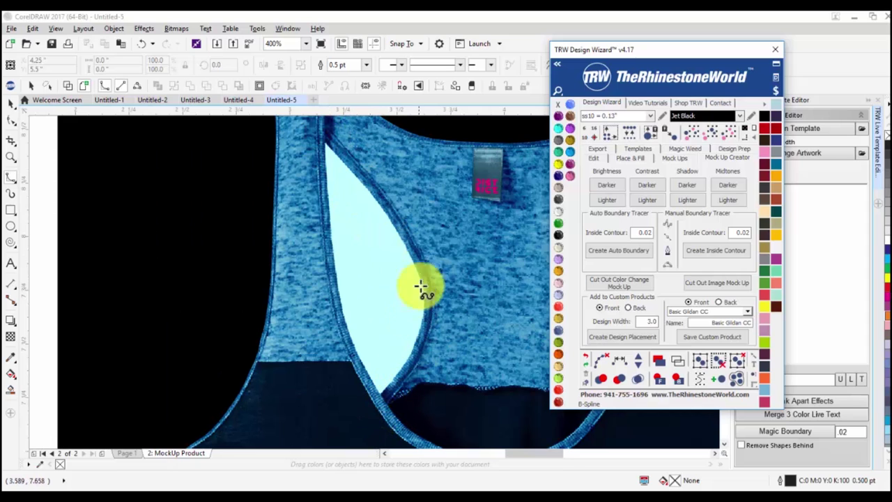
scroll(318, 153, up, 1)
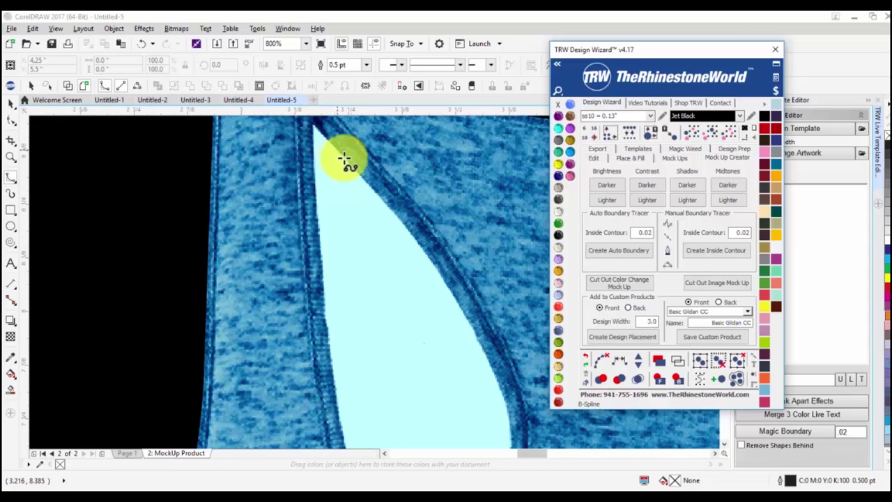
scroll(394, 222, down, 1)
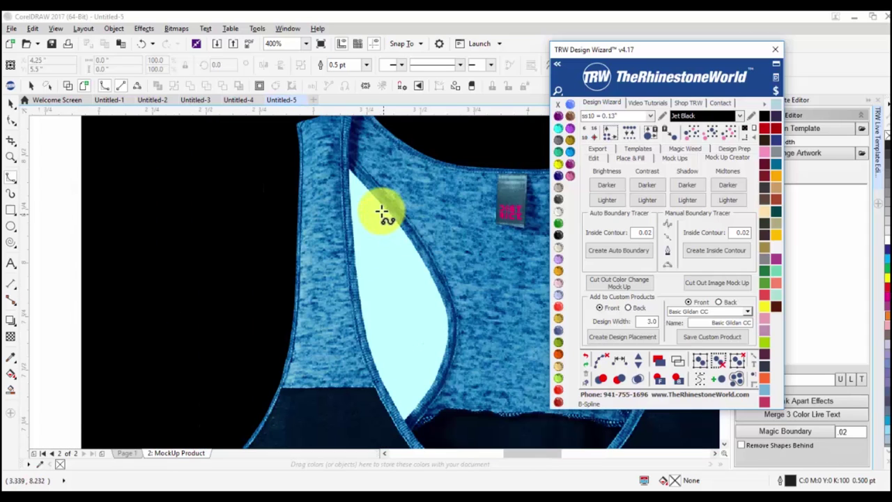
Trace a closed B-Spline outline around the left armhole cutout.
click(346, 164)
click(374, 187)
click(405, 224)
click(444, 288)
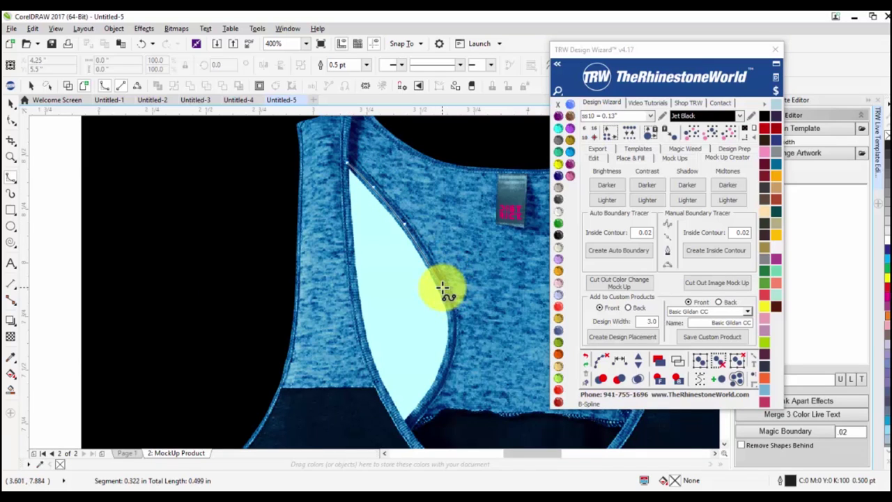
click(449, 356)
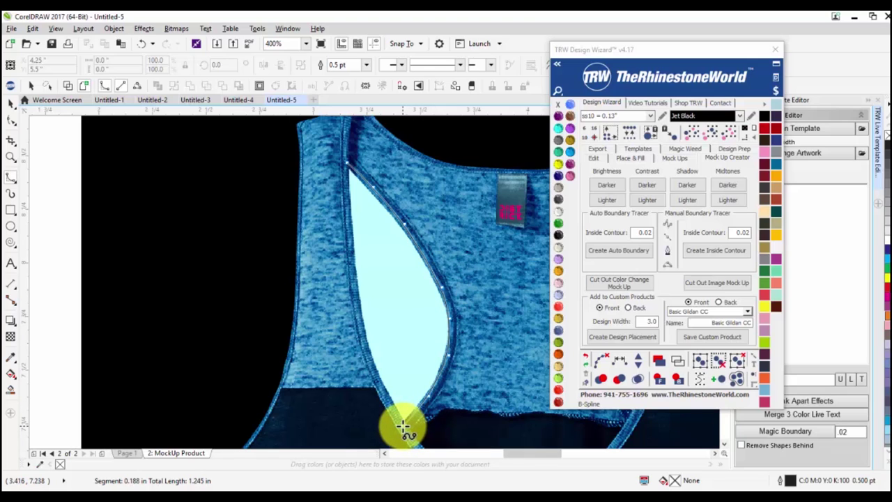
click(404, 426)
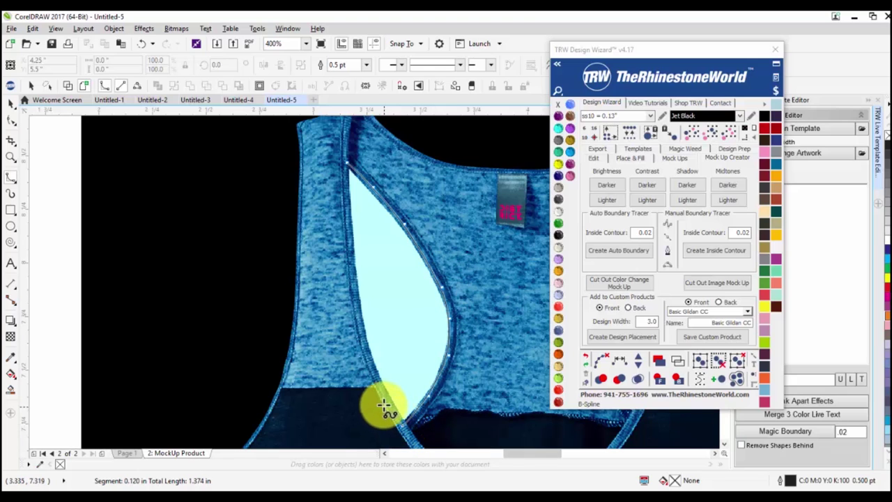
click(354, 325)
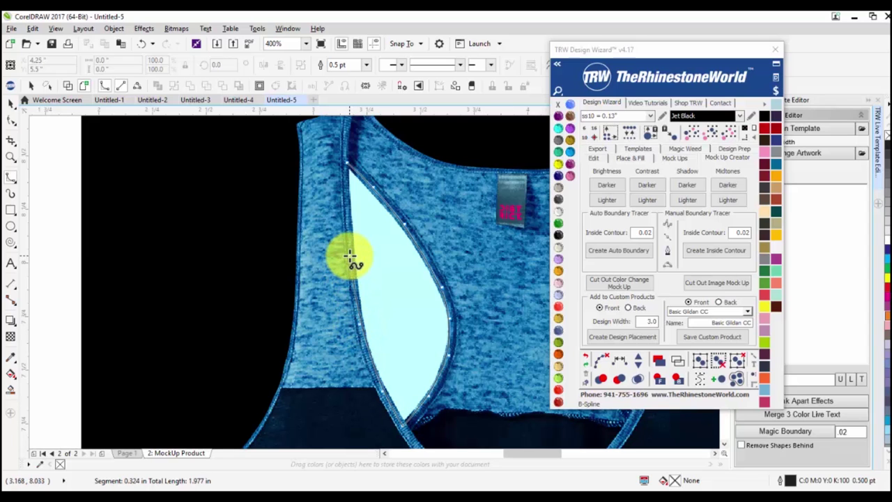
click(349, 193)
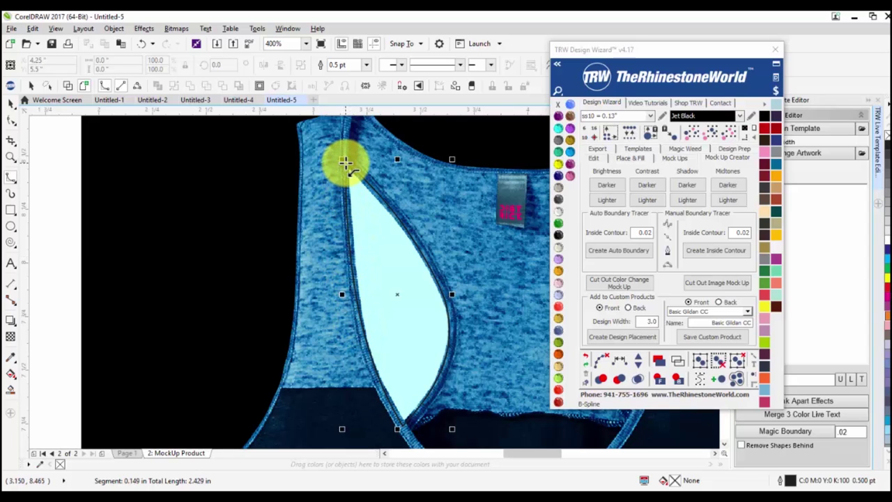
click(346, 163)
Trace a closed outline around the right armhole and fill it Light Siam red.
scroll(339, 200, down, 3)
scroll(512, 179, up, 3)
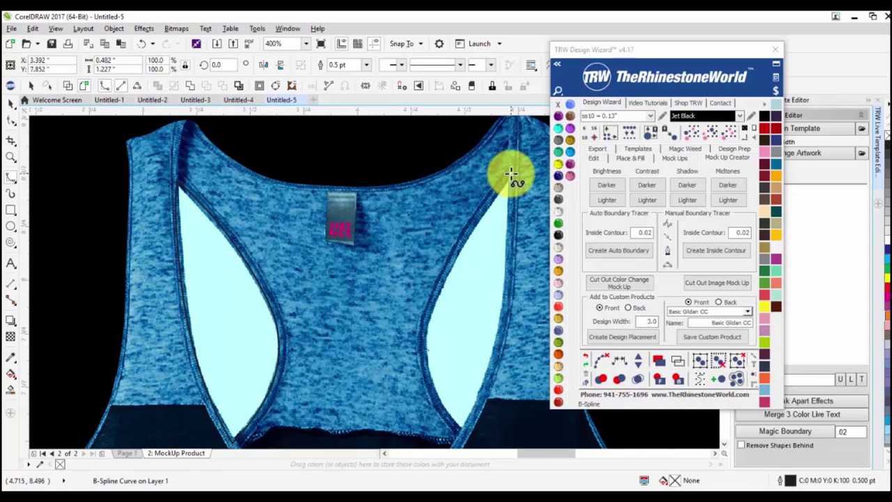
click(512, 175)
click(453, 264)
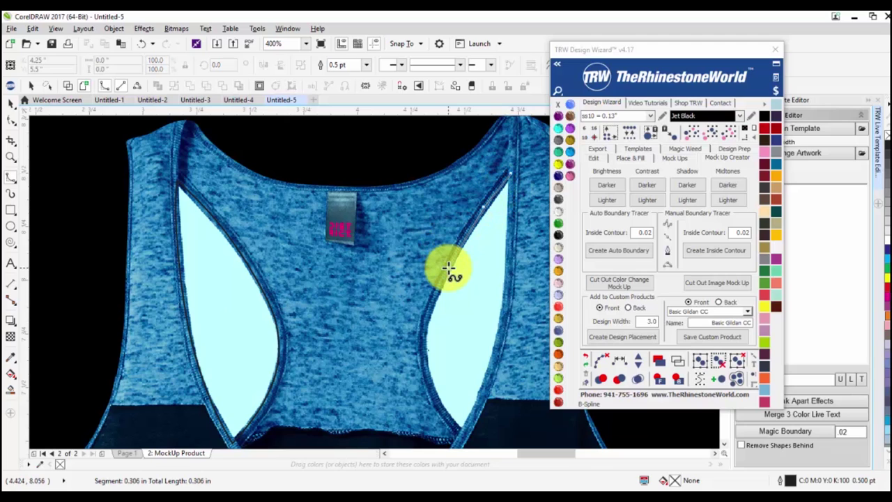
click(423, 317)
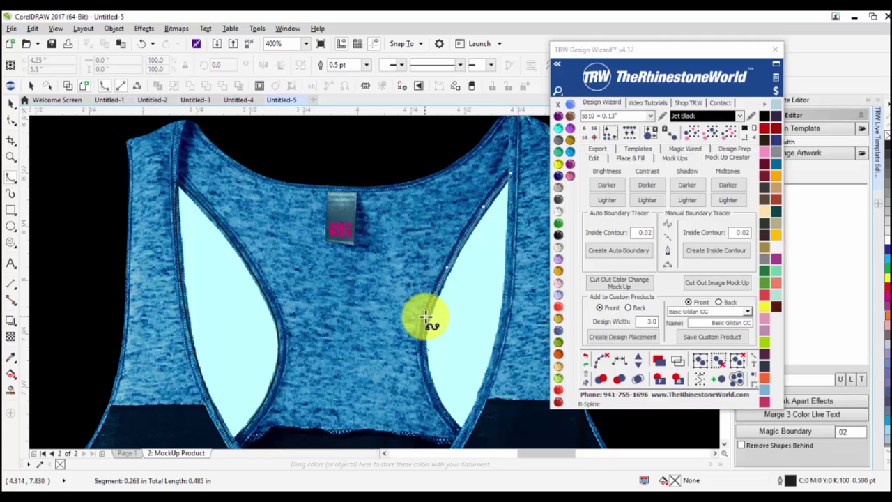
click(425, 382)
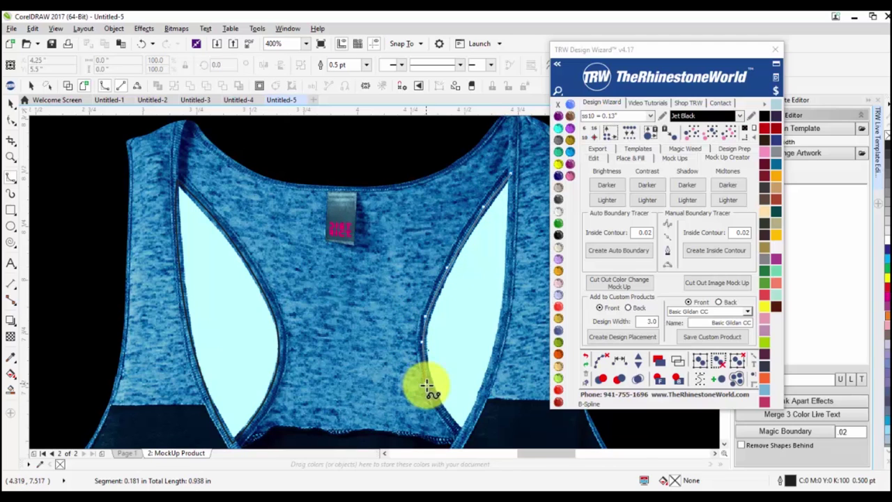
click(447, 421)
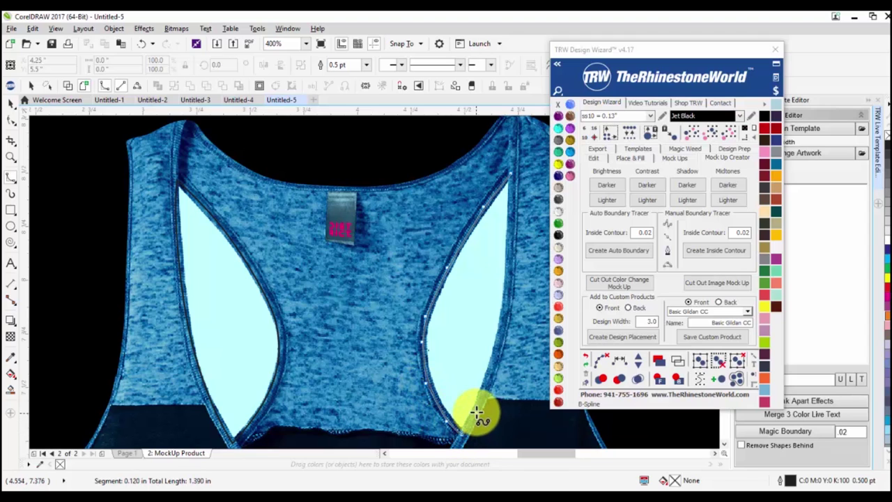
click(488, 380)
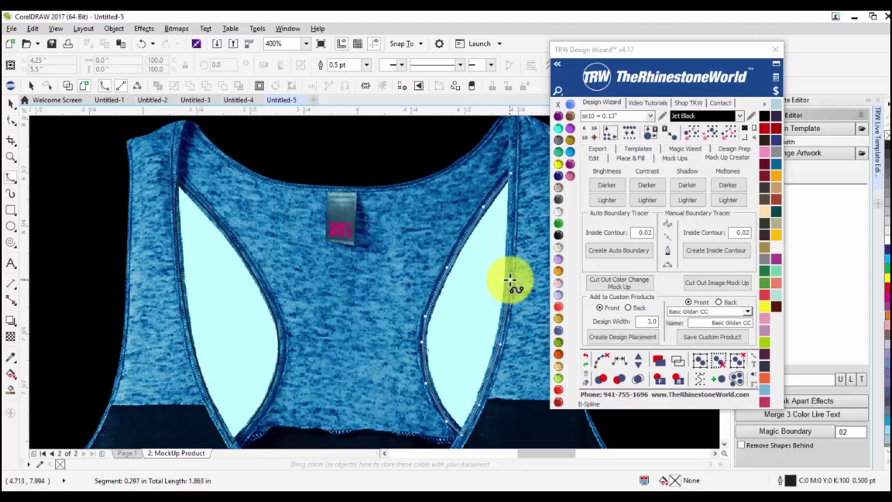
click(512, 211)
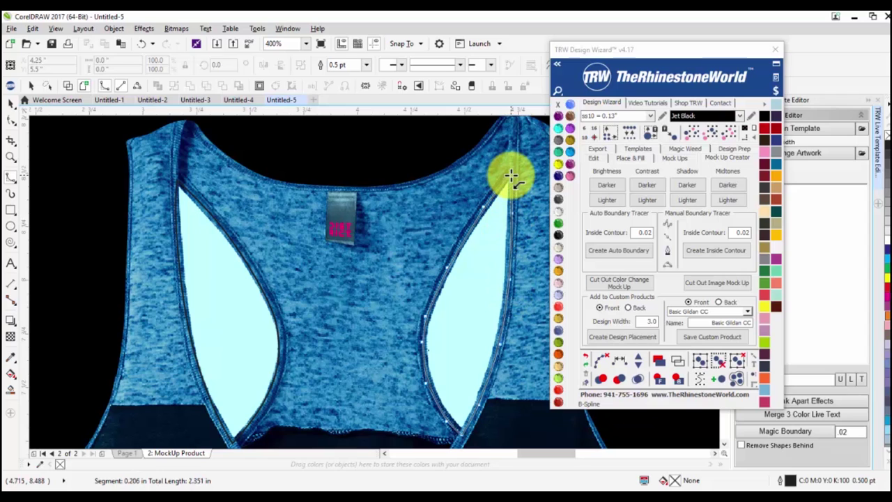
click(511, 176)
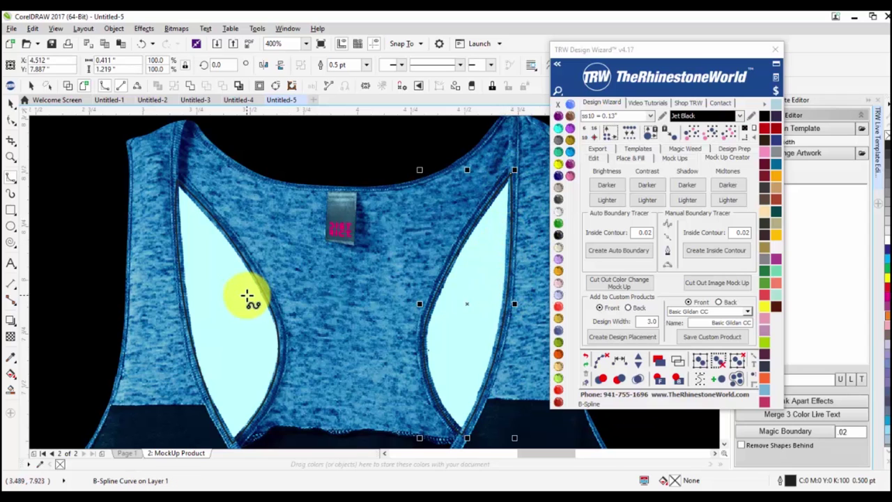
click(561, 308)
Fill the left armhole shape Light Siam red and combine both armhole shapes into one.
click(217, 310)
click(557, 315)
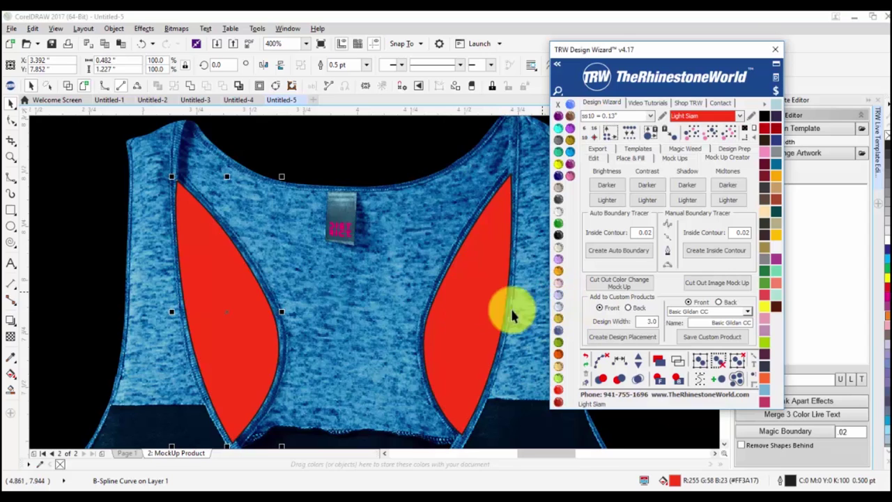
scroll(476, 308, down, 2)
shift+click(476, 308)
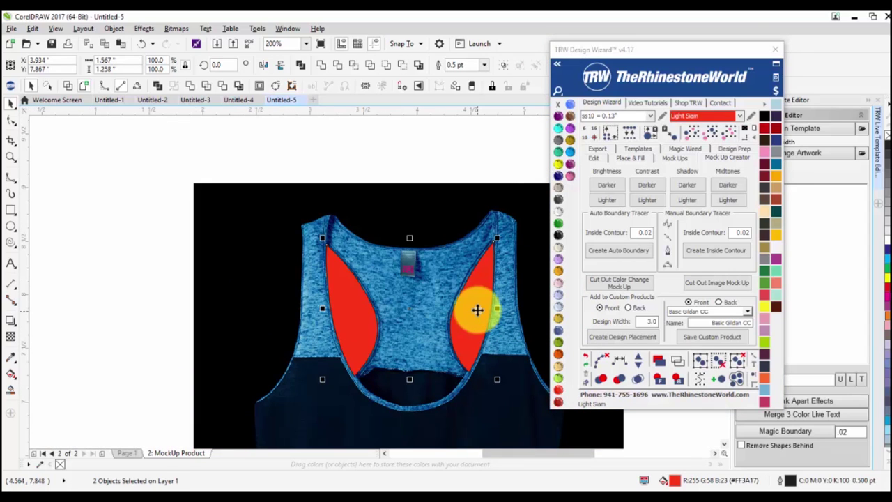
click(321, 69)
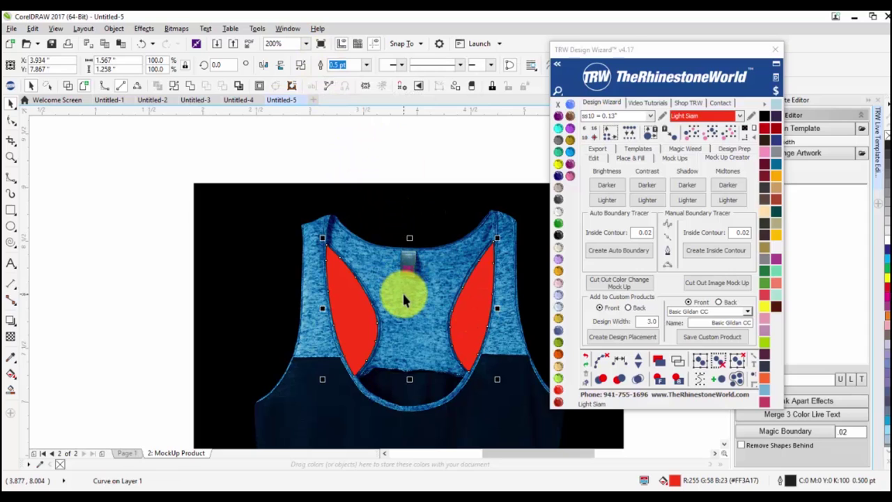
Move the tank top with its armhole shape and centre it on the page with P.
scroll(401, 240, down, 1)
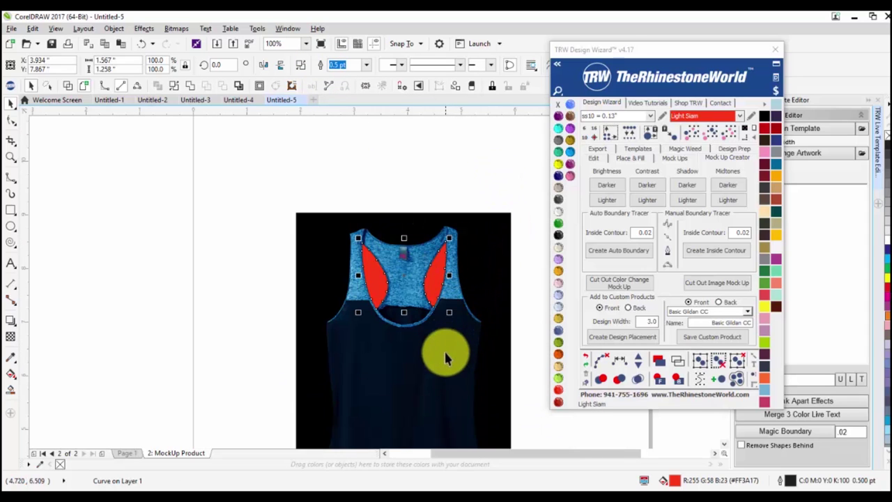
drag(445, 355, 222, 309)
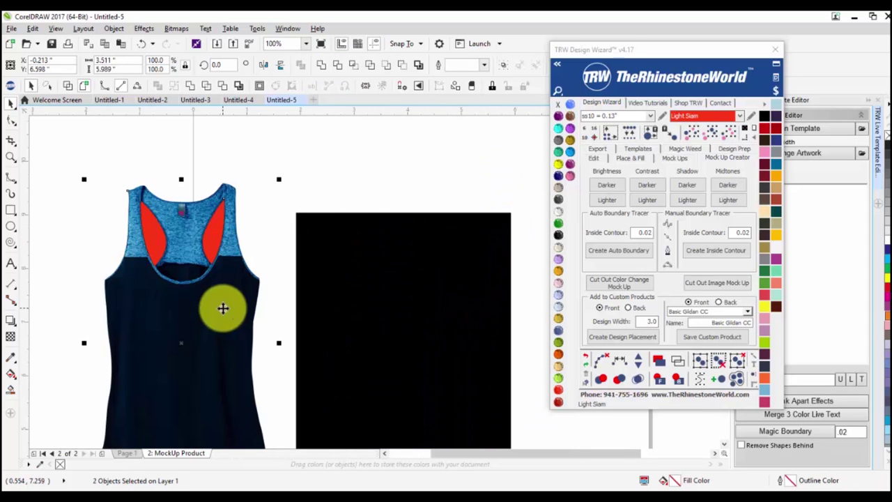
key(p)
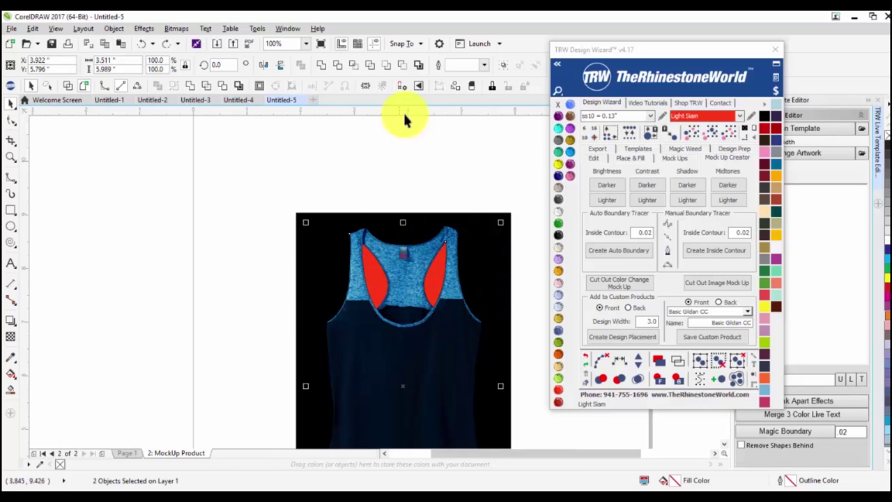
Subtract the armhole shape from the tank top with Back minus front, then reselect the bitmap.
click(402, 71)
click(251, 222)
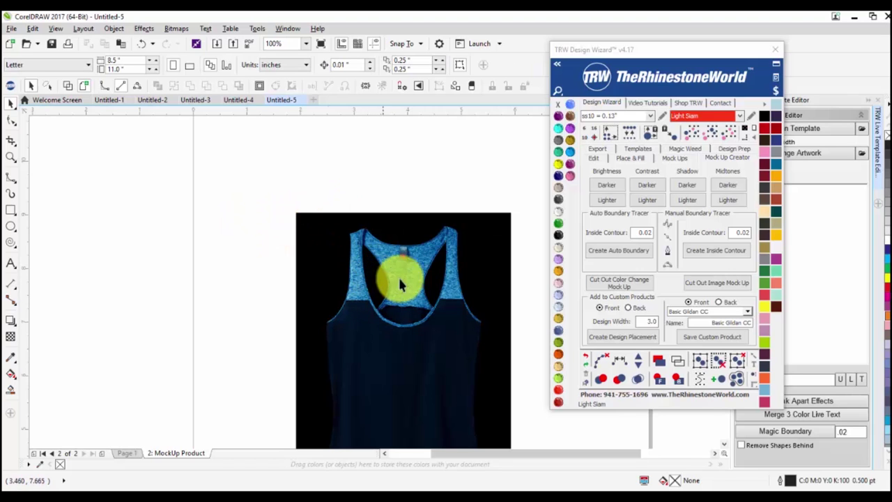
scroll(402, 275, down, 3)
scroll(402, 278, up, 3)
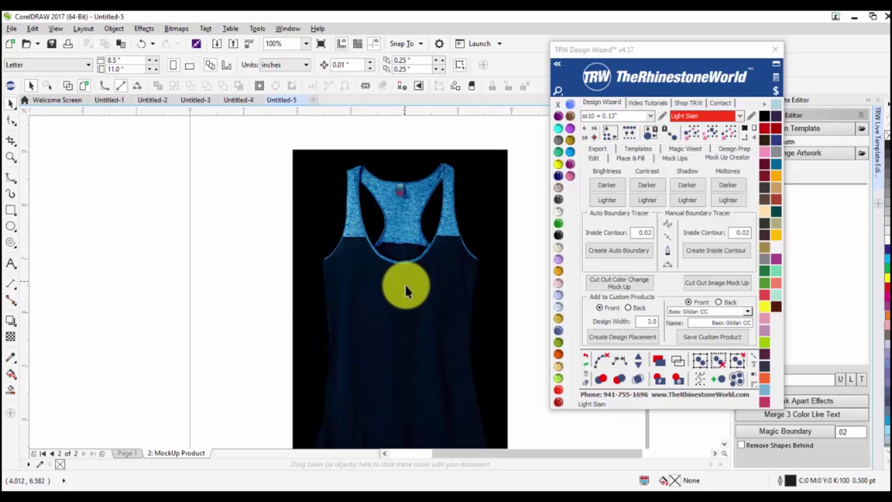
drag(415, 319, 416, 301)
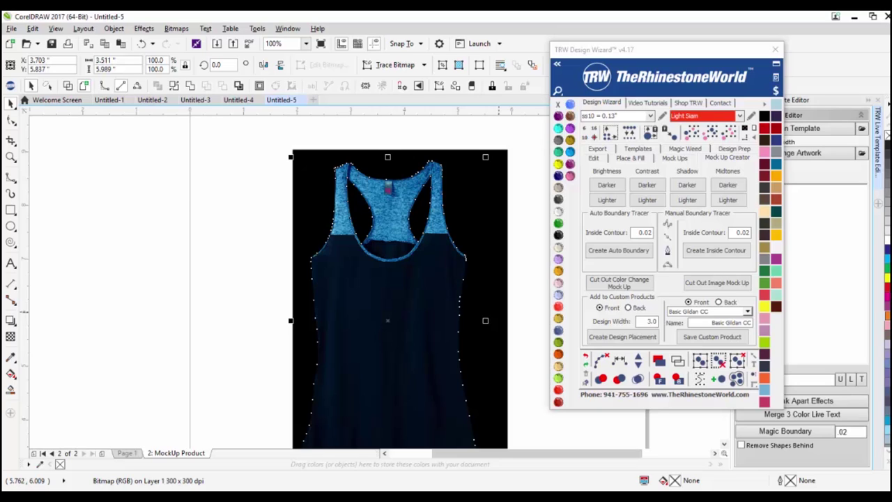
Bring in Arm Sleeve.cdr and place it off the page, right of the tank-top mock-up.
drag(619, 382, 227, 321)
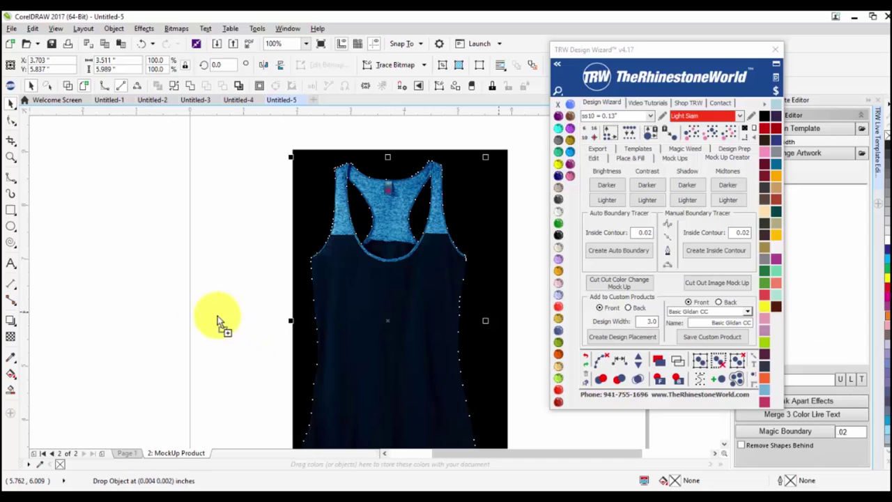
drag(171, 289, 175, 295)
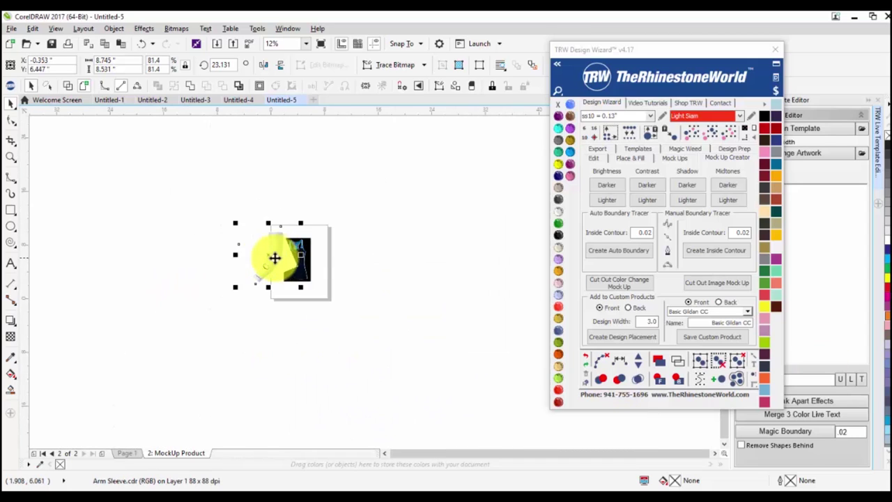
drag(302, 241, 256, 251)
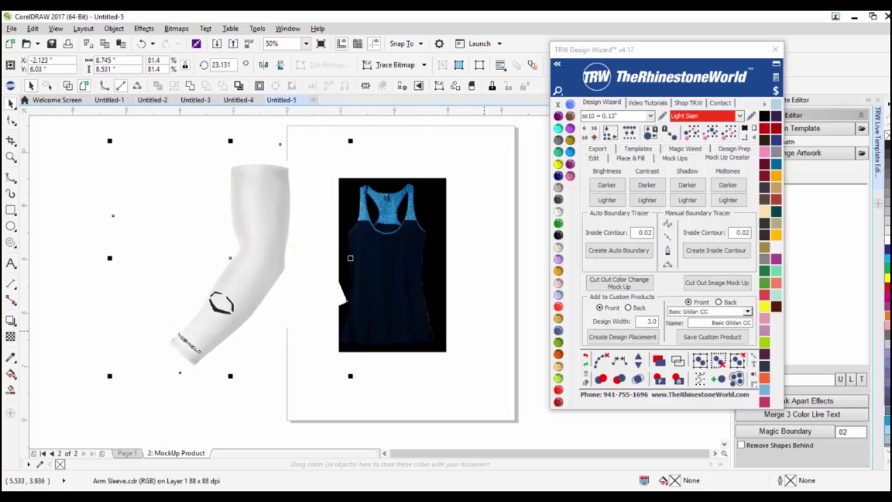
drag(374, 260, 290, 267)
scroll(291, 265, down, 3)
drag(415, 285, 423, 274)
click(255, 255)
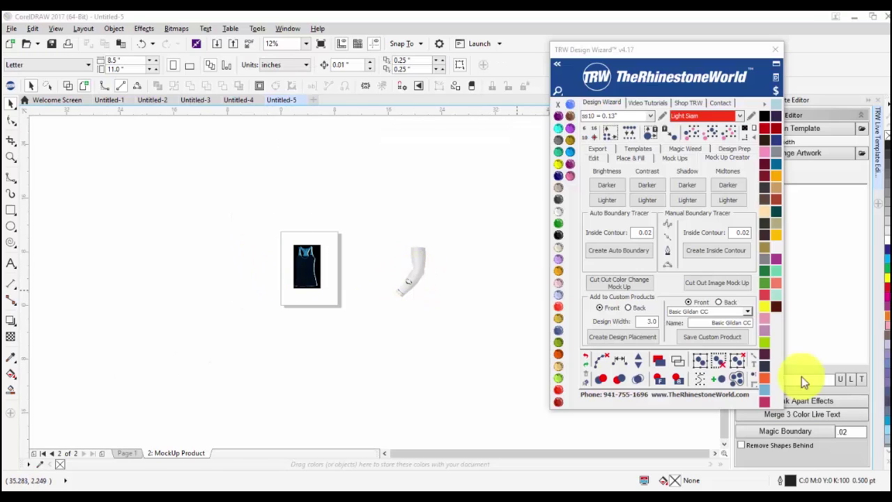
Bring in White Hat.cdr and position it left of the tank top.
drag(222, 266, 261, 313)
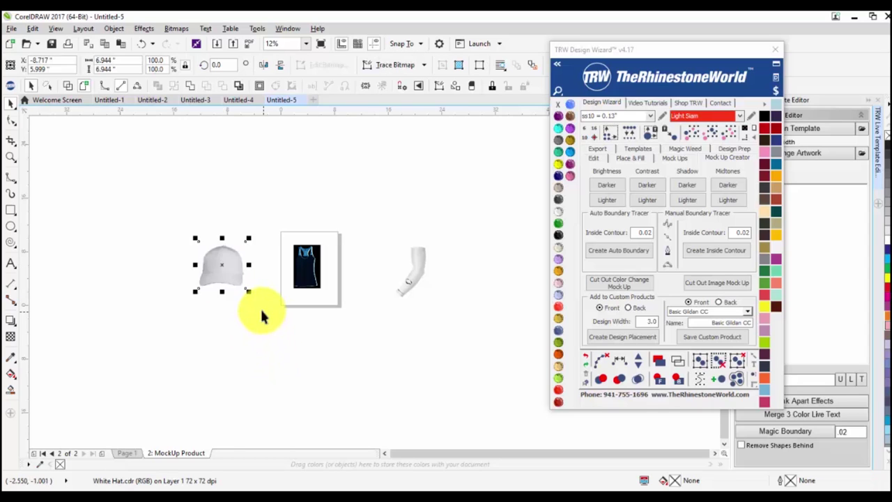
scroll(228, 259, up, 4)
drag(228, 259, 347, 274)
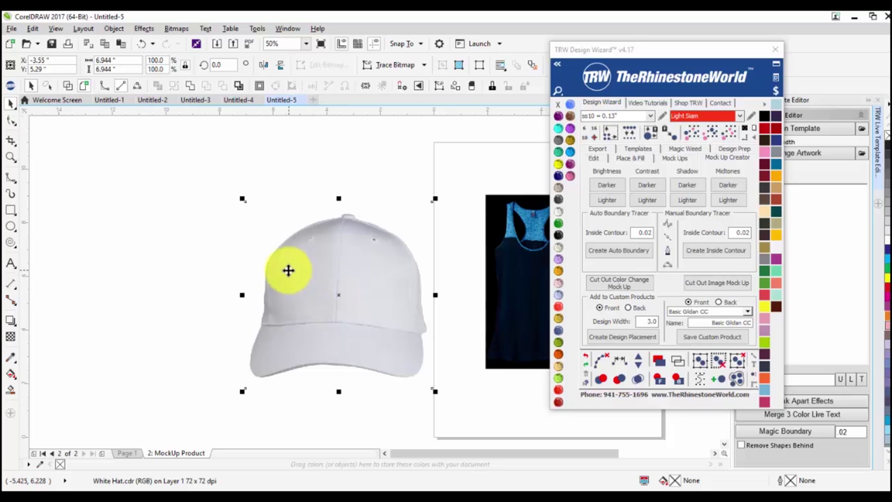
scroll(291, 273, down, 1)
scroll(442, 299, up, 1)
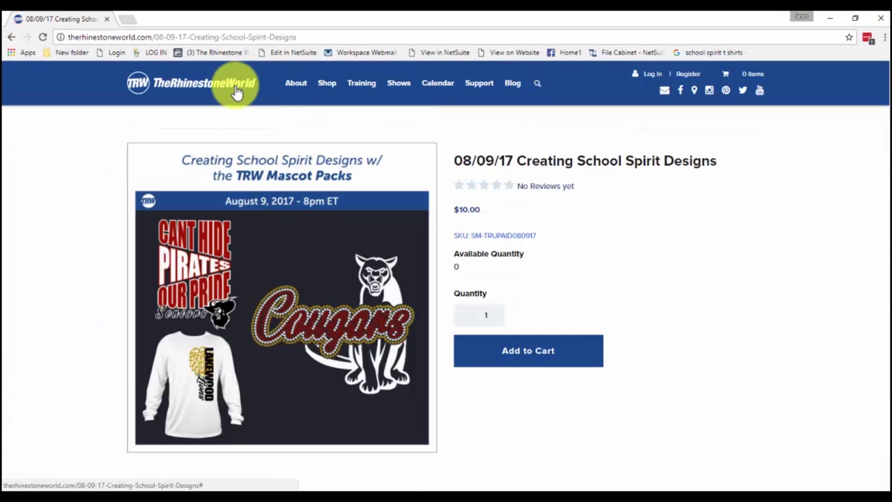
Go to TheRhinestoneWorld home page and open Shop > Tools & Add-Ons > Mock-Up Add-Ons.
click(237, 92)
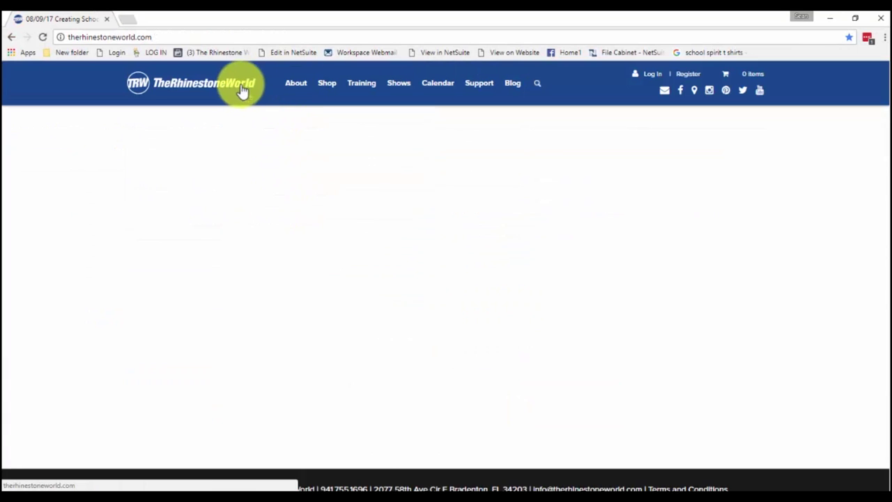
mouse_move(327, 82)
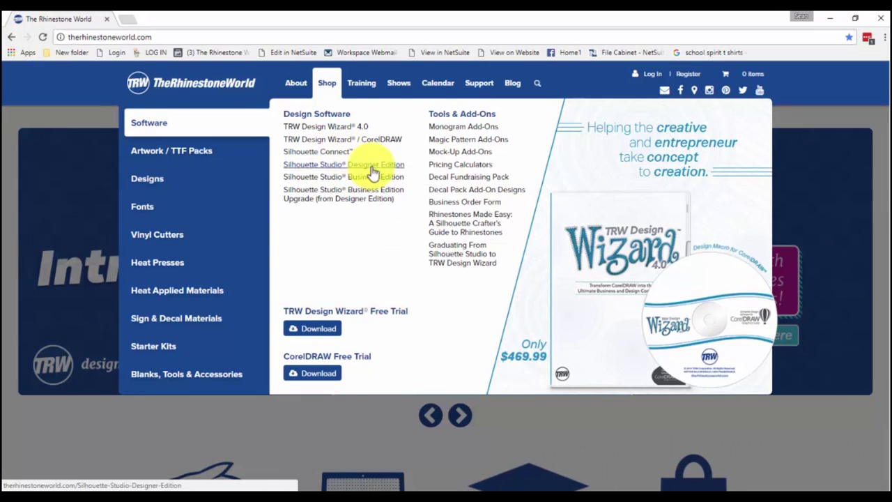
click(451, 157)
scroll(411, 214, down, 1)
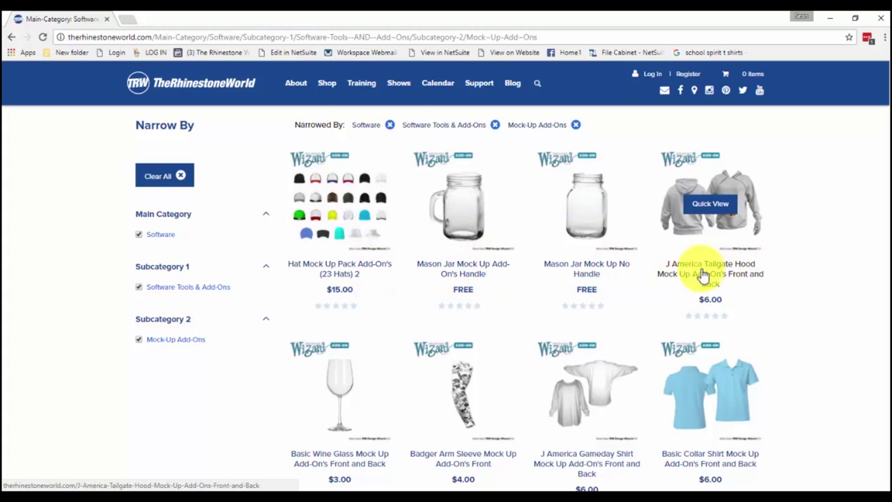
scroll(690, 272, down, 2)
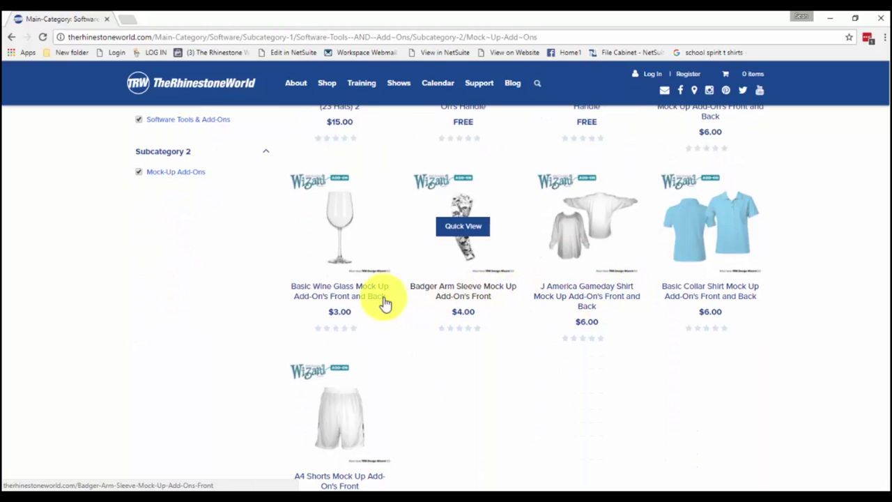
scroll(344, 368, down, 1)
scroll(347, 349, up, 2)
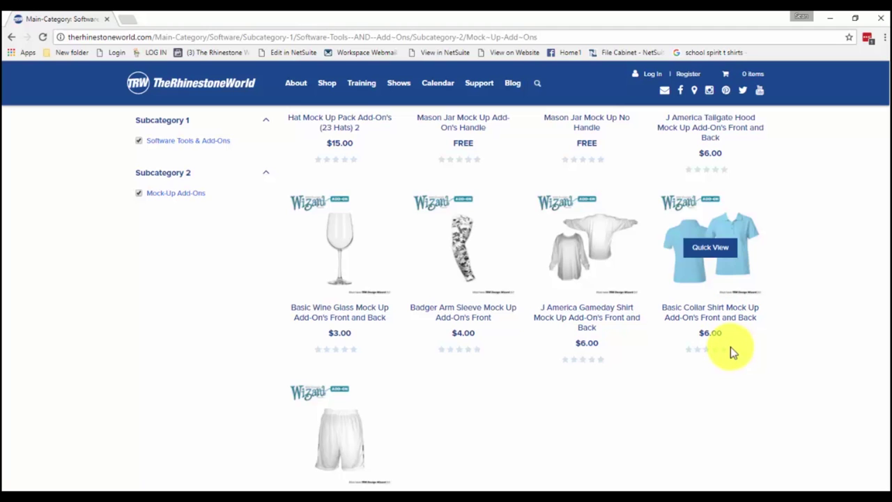
scroll(730, 351, up, 2)
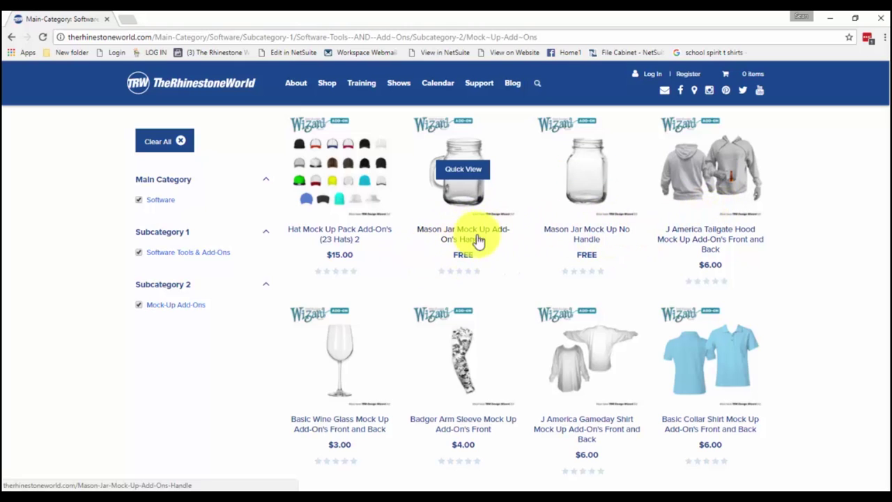
click(528, 235)
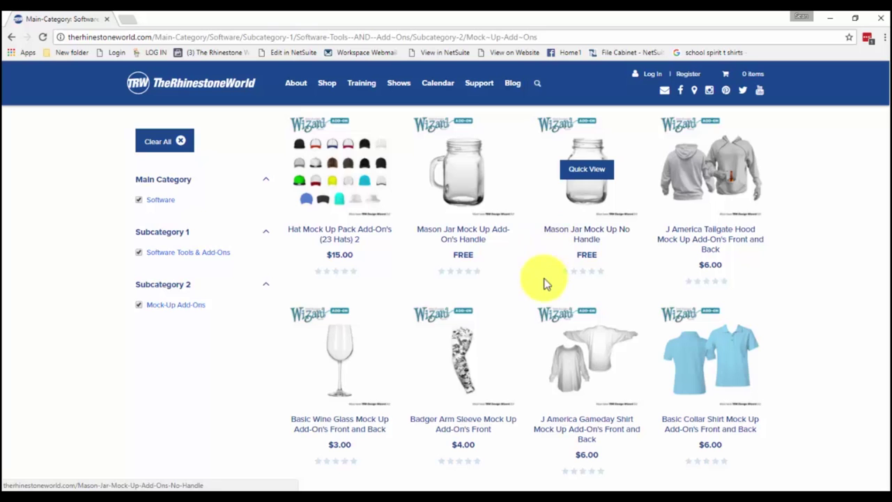
scroll(542, 279, down, 3)
scroll(432, 384, down, 1)
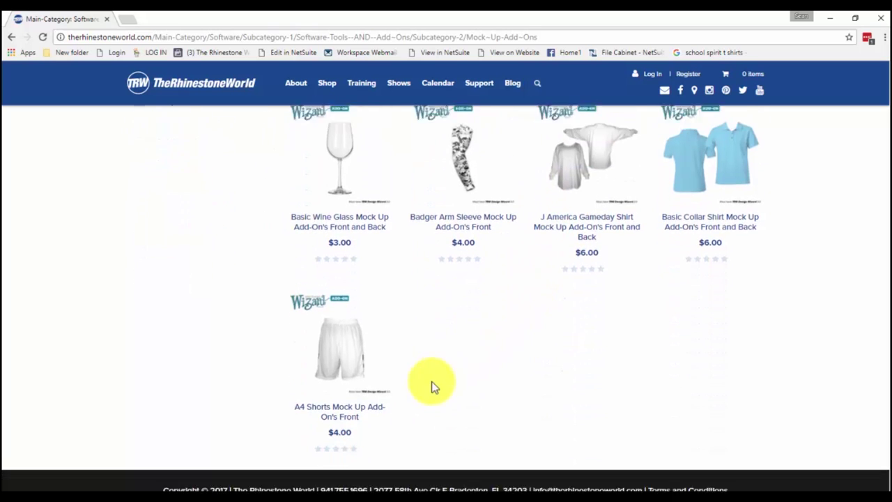
scroll(412, 372, up, 1)
scroll(412, 372, up, 3)
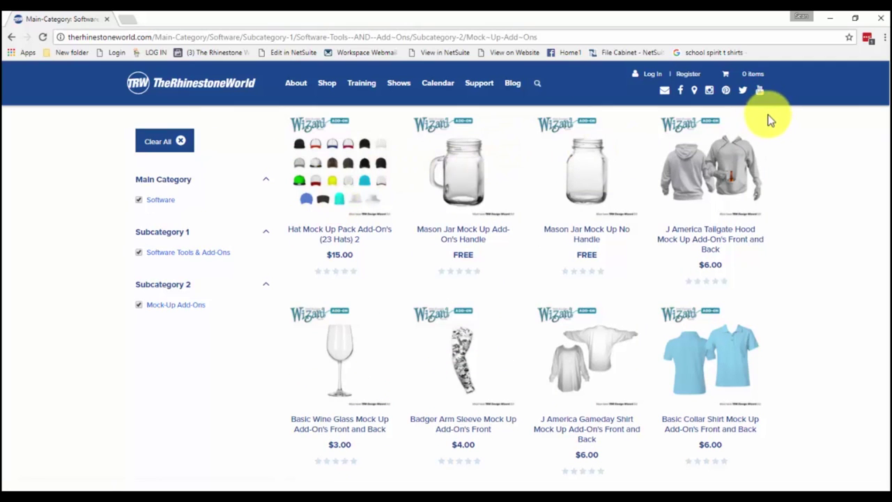
mouse_move(755, 173)
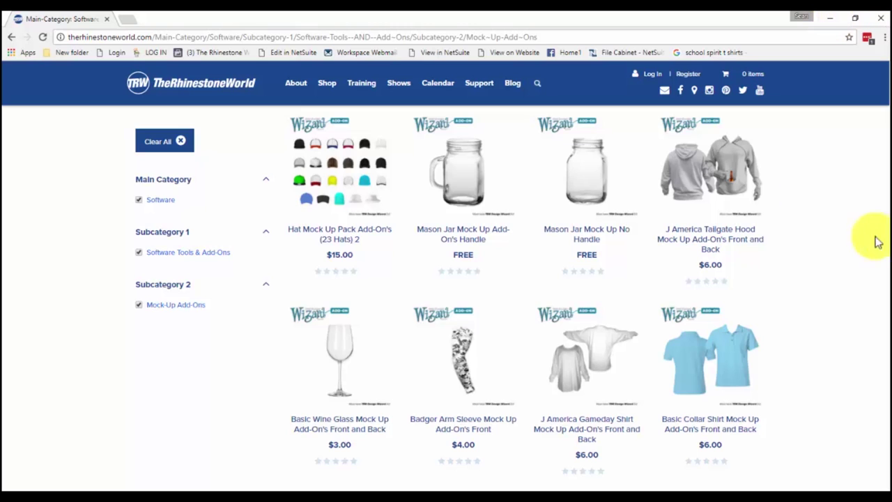
Open The Rhinestone World Blog in a new tab and scroll through its posts and Categories.
click(515, 88)
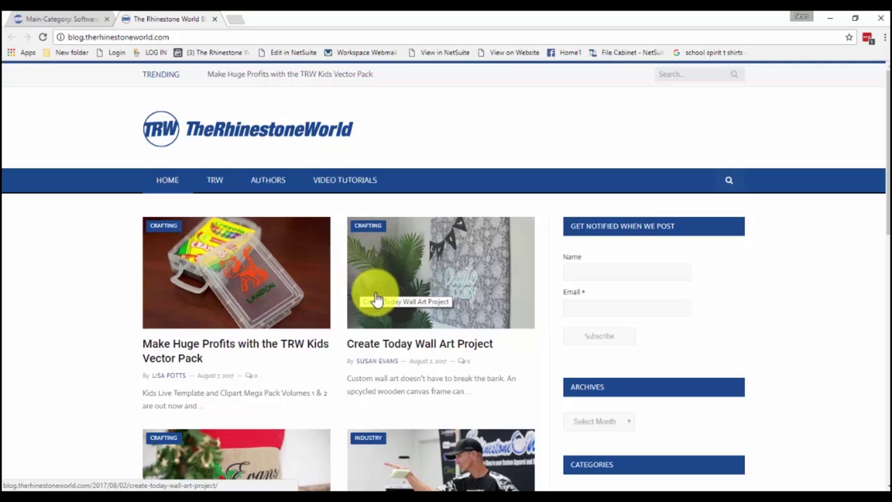
scroll(376, 300, down, 2)
scroll(384, 307, down, 1)
scroll(376, 293, up, 1)
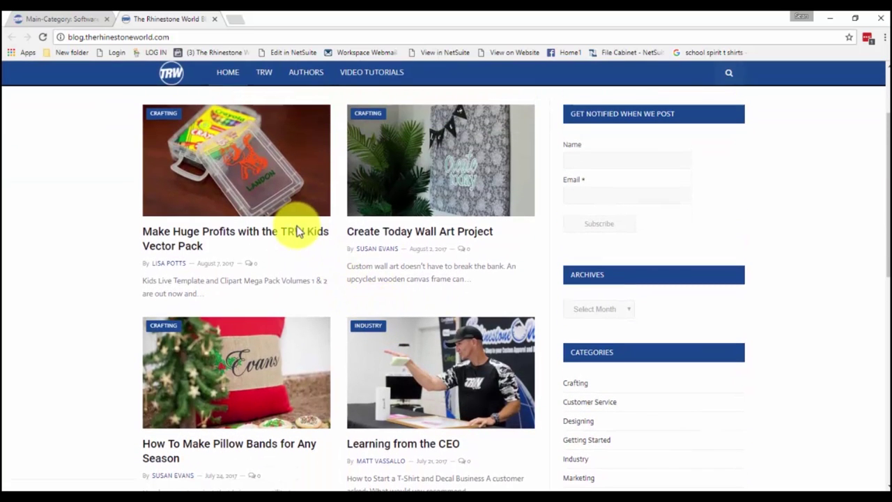
scroll(306, 237, down, 2)
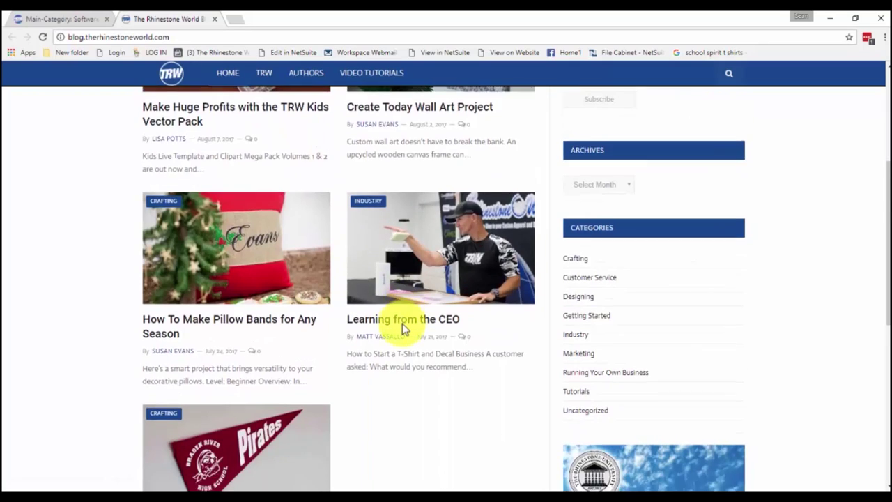
scroll(402, 324, down, 5)
scroll(403, 325, up, 4)
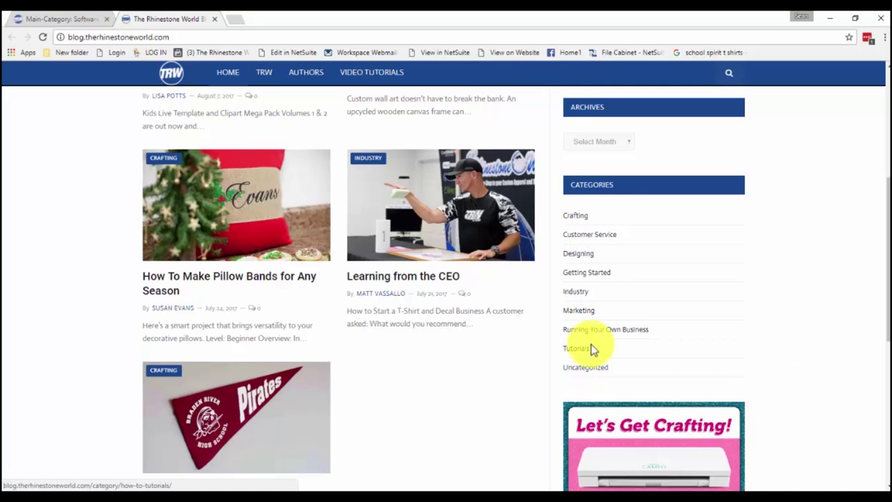
scroll(262, 325, up, 3)
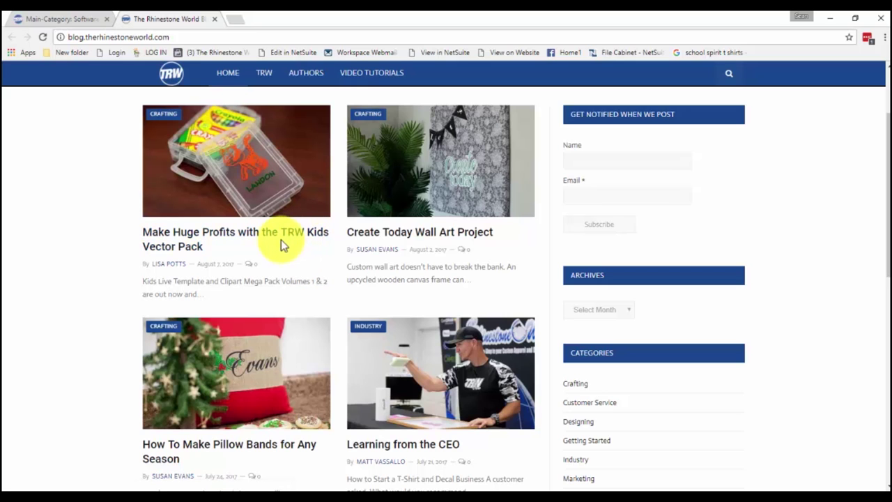
scroll(418, 249, up, 1)
scroll(468, 249, down, 3)
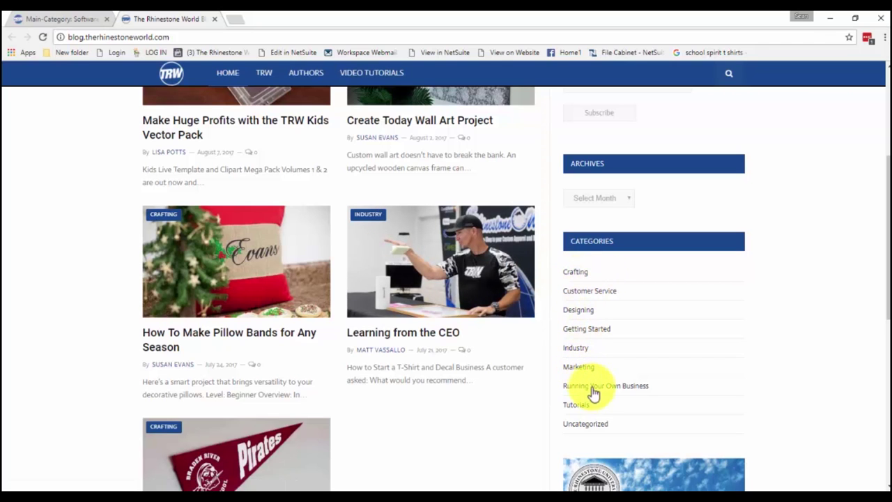
scroll(611, 380, up, 4)
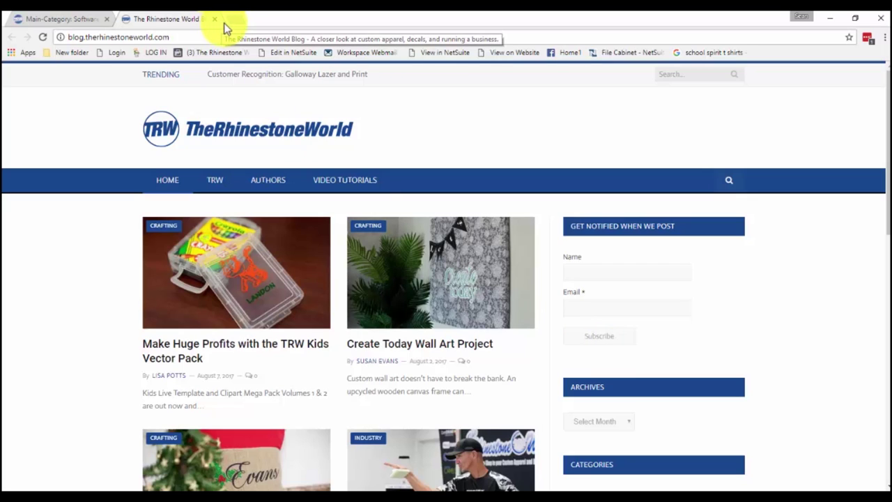
Close the blog tab to return to the Mock-Up Add-Ons listing, then click within the listing.
click(214, 20)
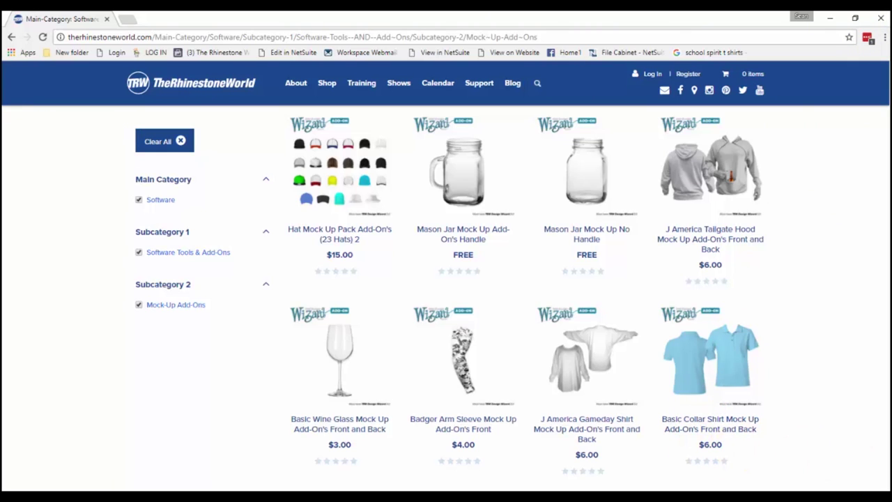
click(460, 283)
click(471, 281)
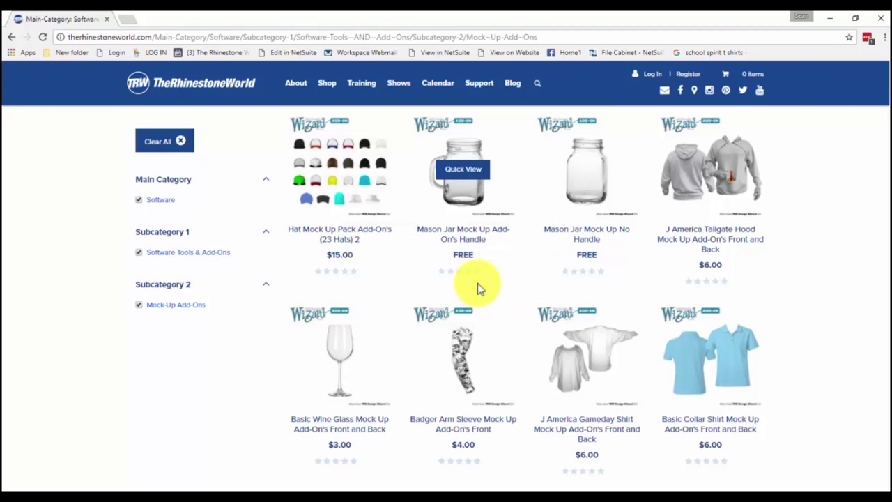